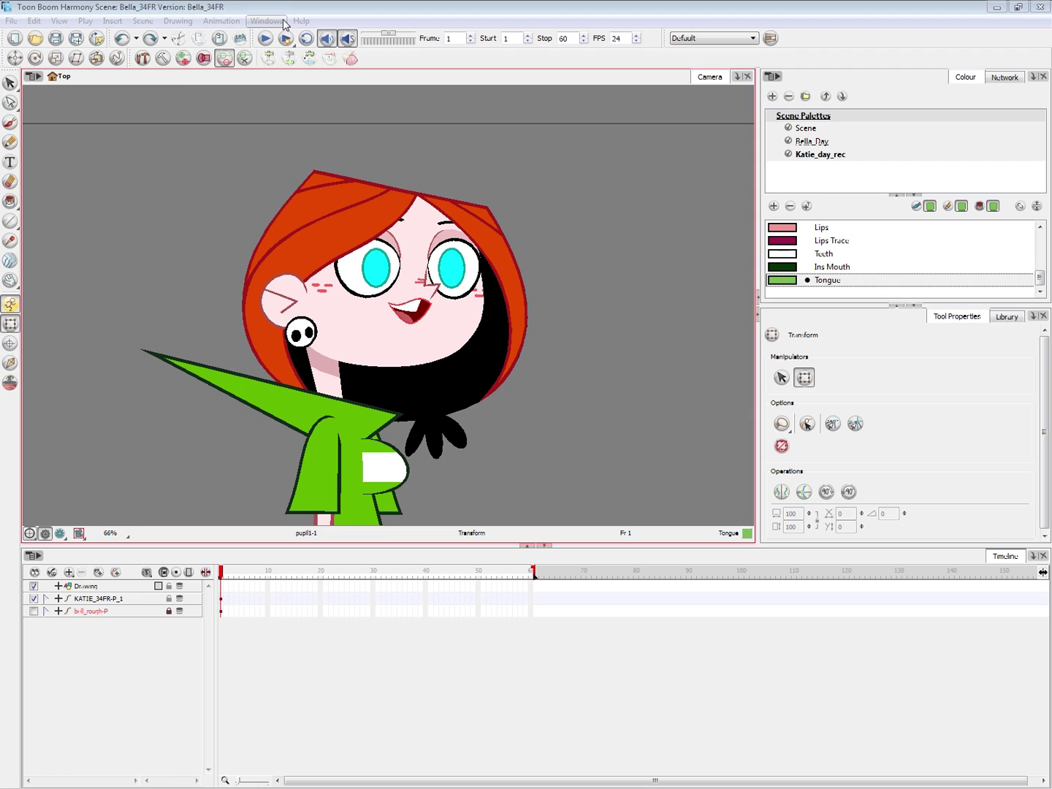
# - Select both pupils together and move them to the left side of the eyes
pyautogui.click(379, 272)
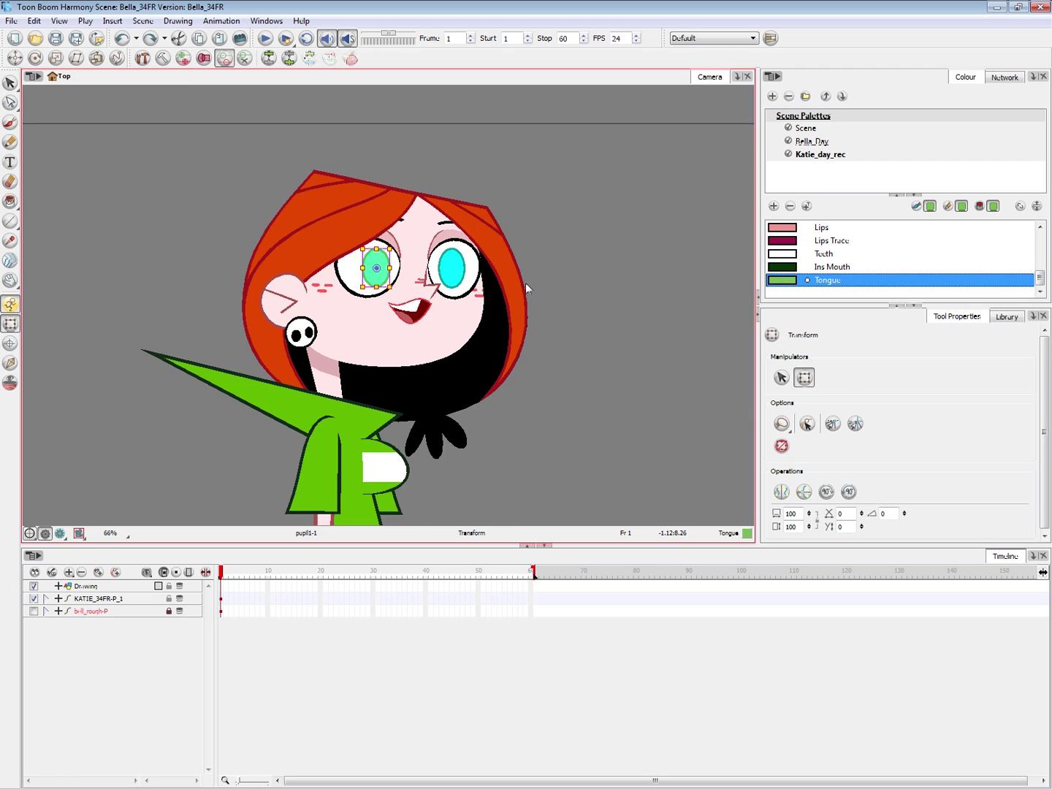
pyautogui.click(556, 268)
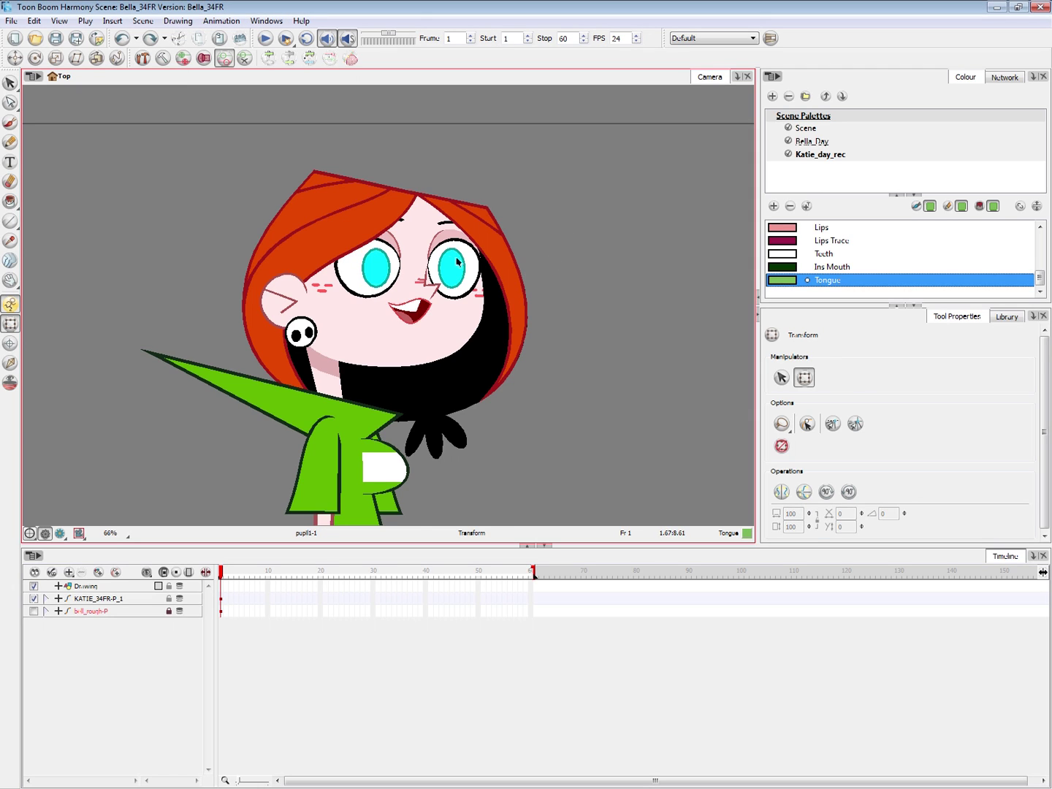
pyautogui.click(384, 277)
pyautogui.keyDown('shift'); pyautogui.click(457, 280); pyautogui.keyUp('shift')
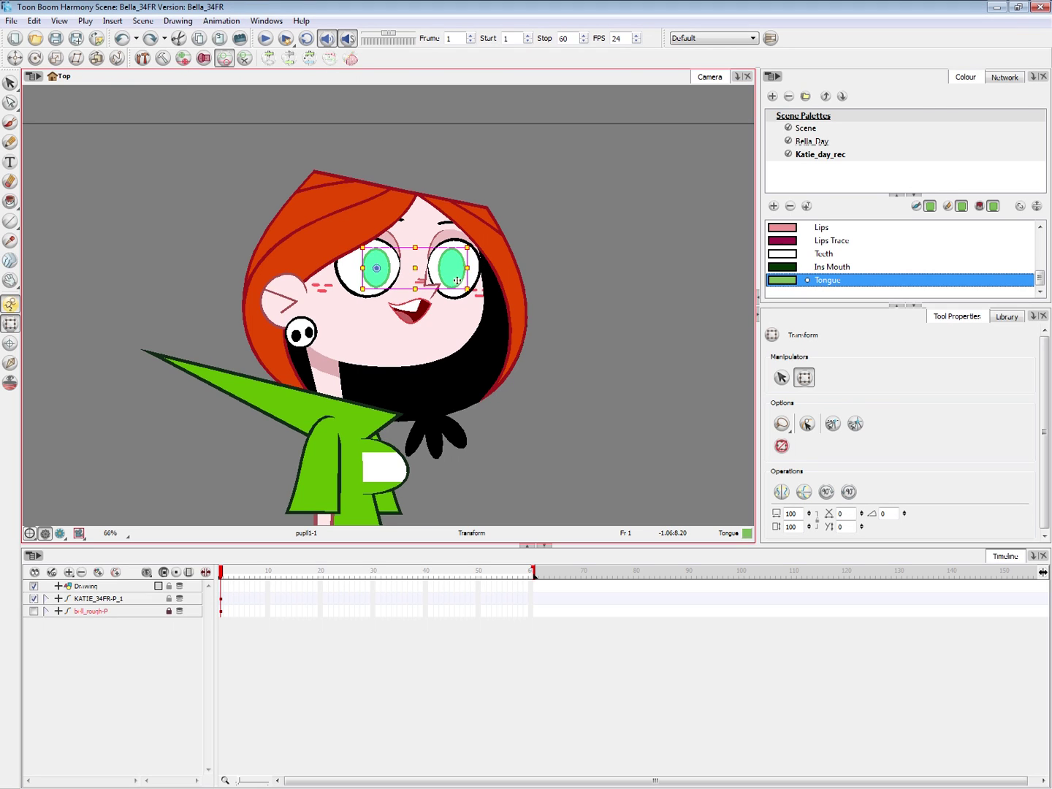
pyautogui.moveTo(456, 278); pyautogui.dragTo(432, 274)
pyautogui.click(529, 257)
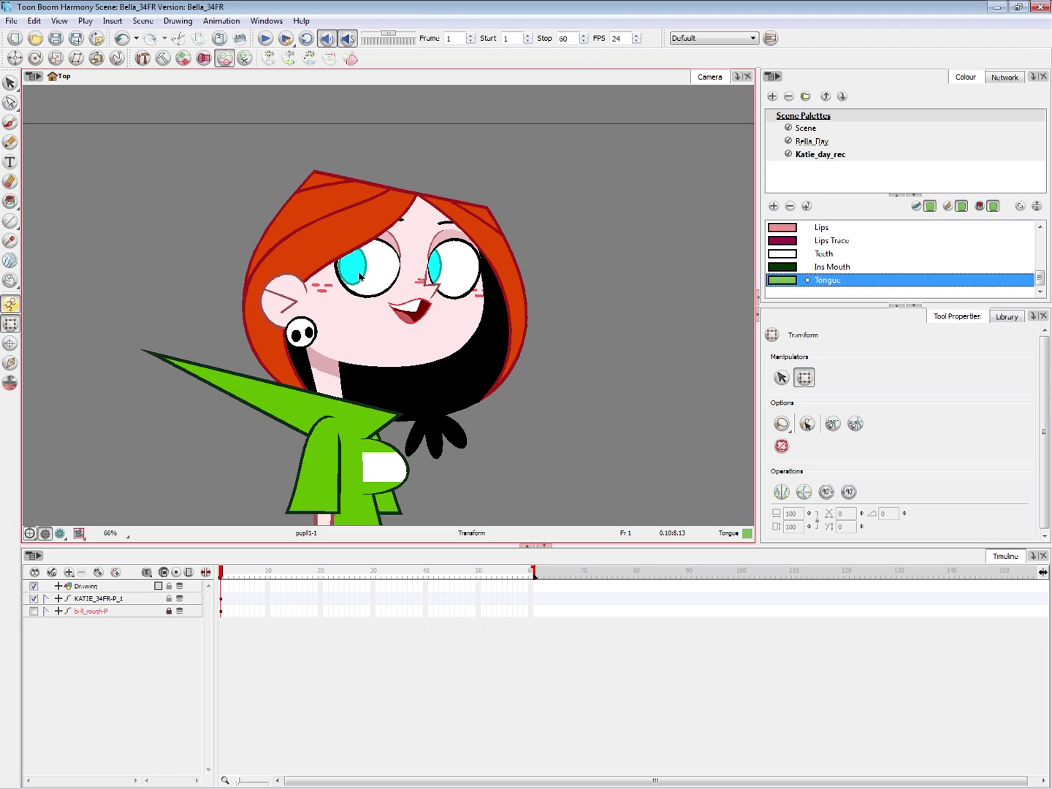
# - Move both of the character's pupils across to the right side of the eyes
pyautogui.moveTo(357, 274); pyautogui.dragTo(352, 274)
pyautogui.click(567, 256)
pyautogui.click(378, 279)
pyautogui.click(348, 268)
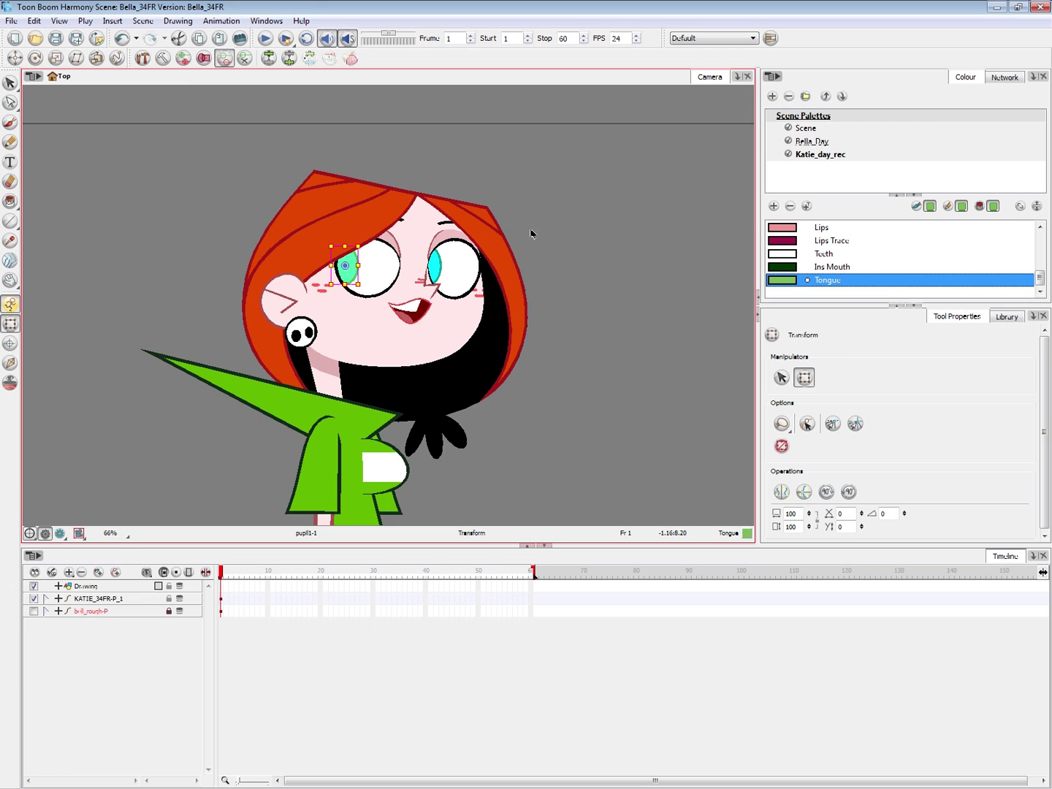
pyautogui.moveTo(347, 271); pyautogui.dragTo(477, 273)
pyautogui.click(521, 250)
pyautogui.click(437, 273)
pyautogui.click(545, 251)
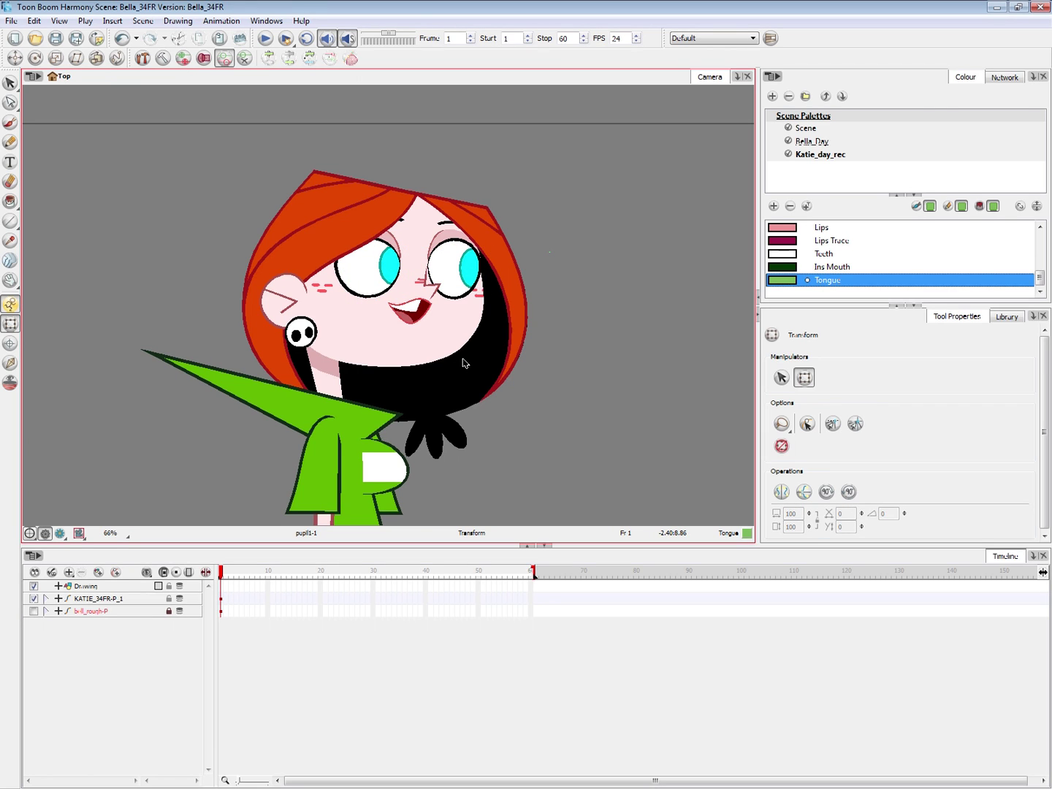
# - Select the parts of the mouth and enlarge the mouth shape sideways and downward
pyautogui.click(414, 306)
pyautogui.press('2')
pyautogui.press('2')
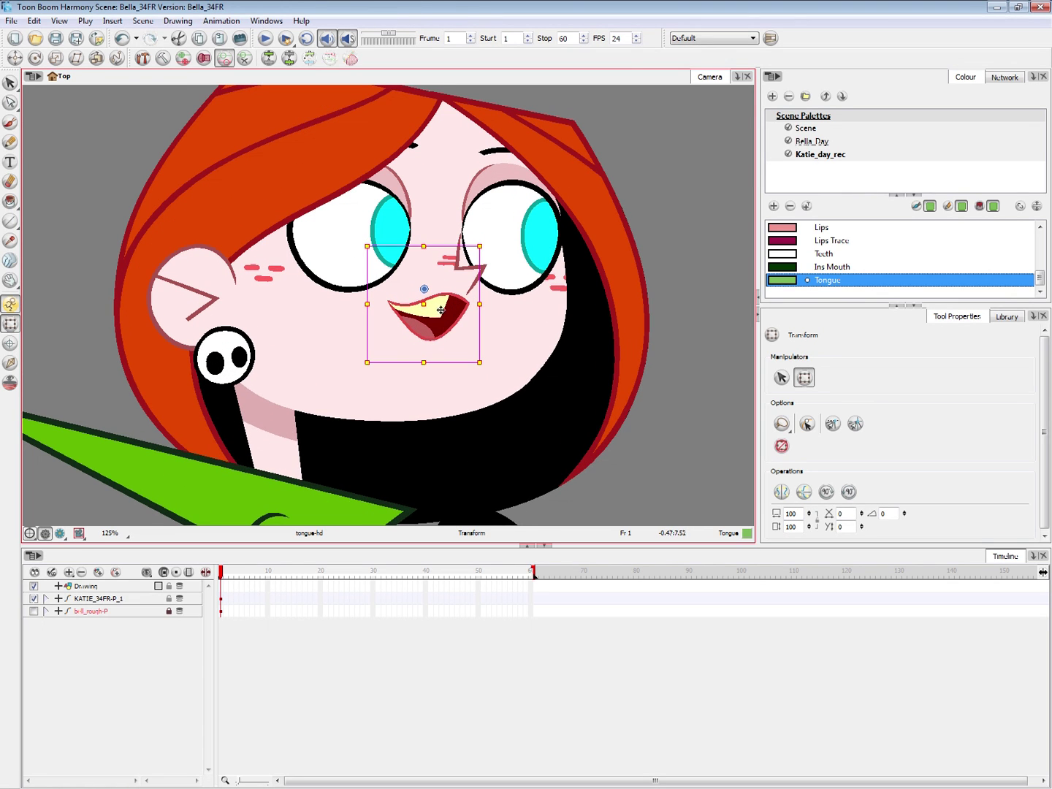
pyautogui.moveTo(440, 309)
pyautogui.mouseDown()
pyautogui.moveTo(454, 323)
pyautogui.moveTo(434, 329)
pyautogui.moveTo(444, 306)
pyautogui.mouseUp()
pyautogui.click(429, 332)
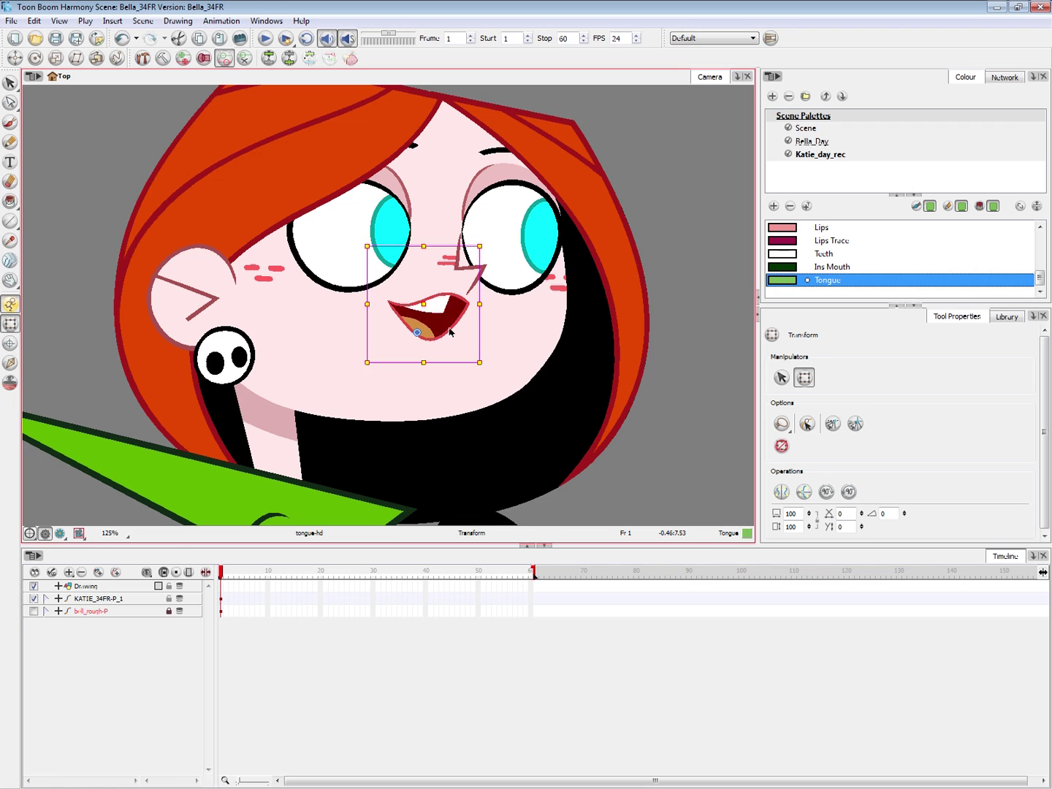
pyautogui.click(453, 331)
pyautogui.moveTo(480, 363)
pyautogui.mouseDown()
pyautogui.moveTo(472, 391)
pyautogui.moveTo(489, 387)
pyautogui.mouseUp()
# - Reposition the tongue inside the enlarged mouth and deselect everything
pyautogui.click(430, 334)
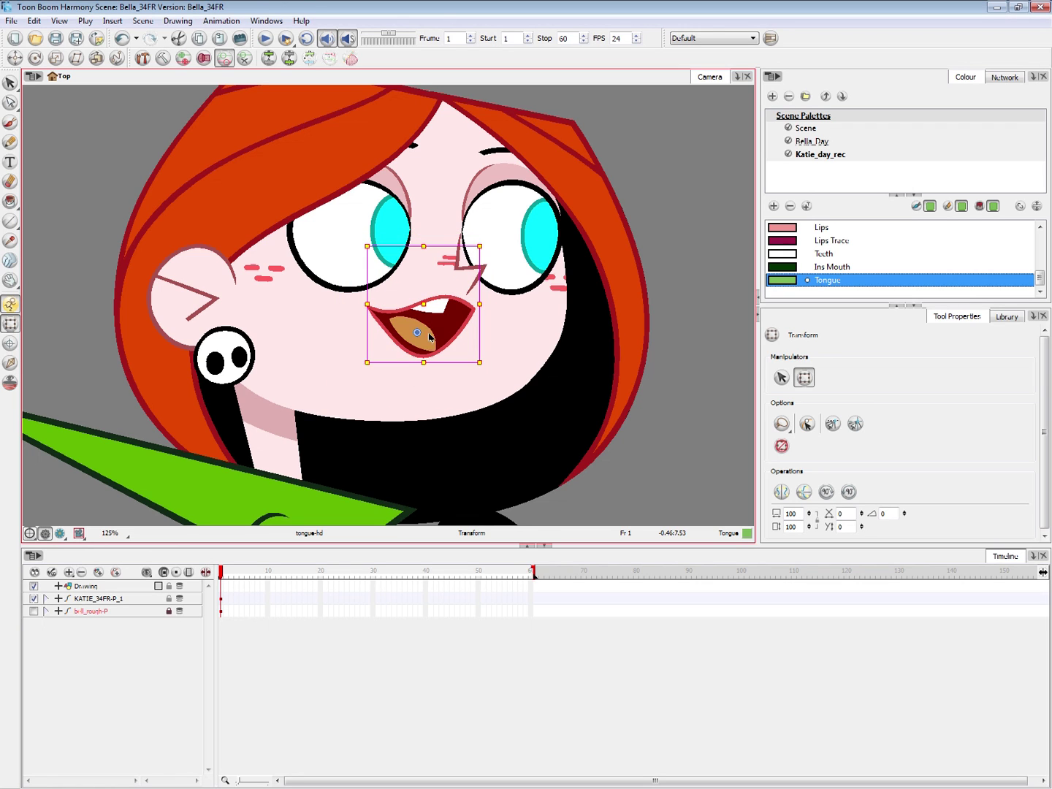
pyautogui.moveTo(426, 338)
pyautogui.mouseDown()
pyautogui.moveTo(413, 347)
pyautogui.moveTo(441, 319)
pyautogui.mouseUp()
pyautogui.click(443, 307)
pyautogui.click(695, 300)
pyautogui.scroll(-6, 565, 385)
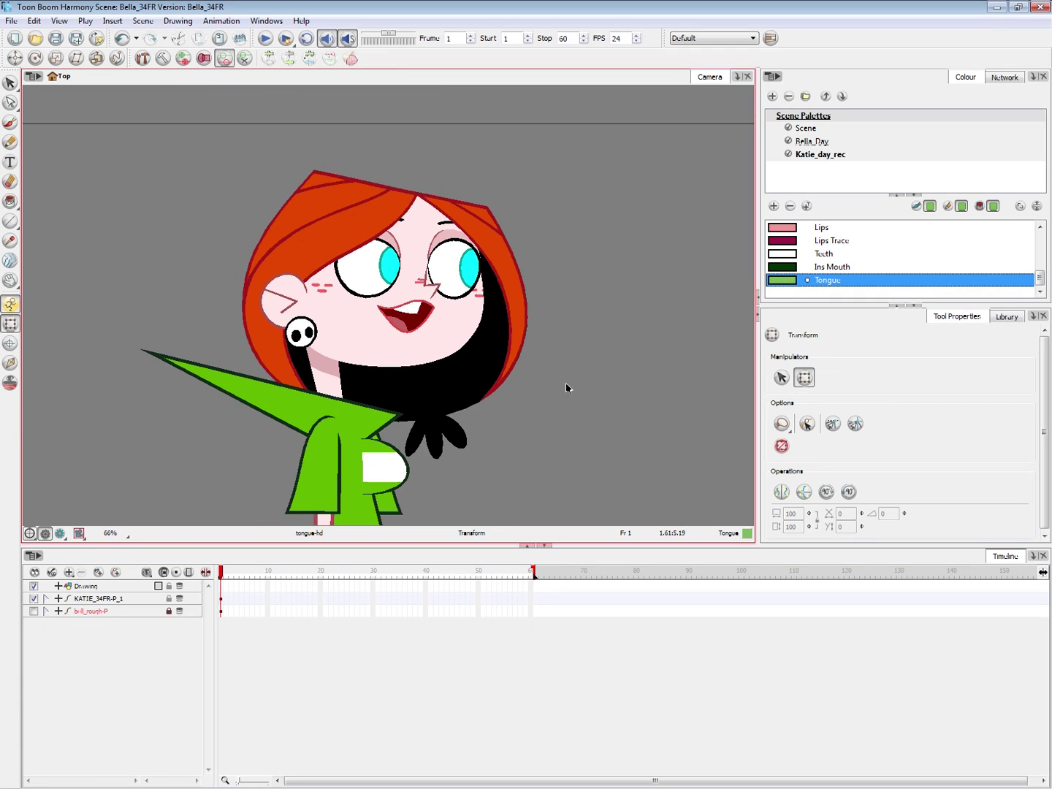
# - Undo the edits made to the mouth and tongue
pyautogui.hotkey('ctrl', 'z')
pyautogui.hotkey('ctrl', 'z')
pyautogui.hotkey('ctrl', 'z')
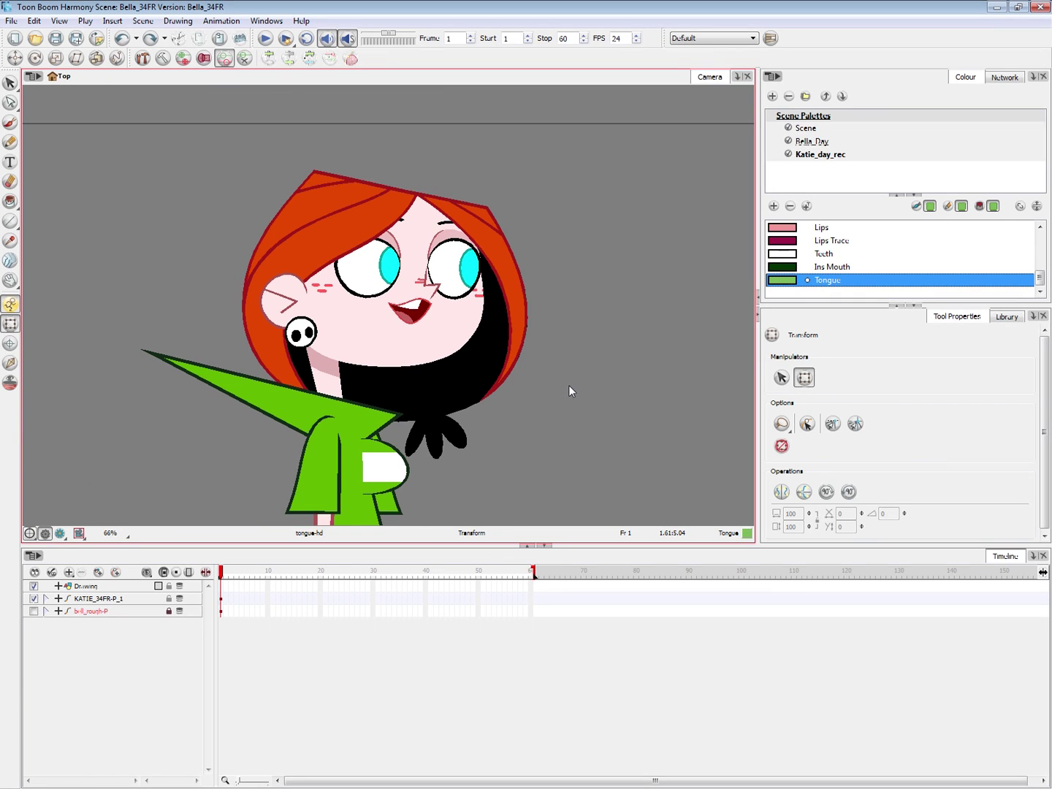
# - Hide the KATIE_34FR-P_1 layer and disconnect the Katie rig from the scene's composite
pyautogui.click(84, 599)
pyautogui.click(35, 599)
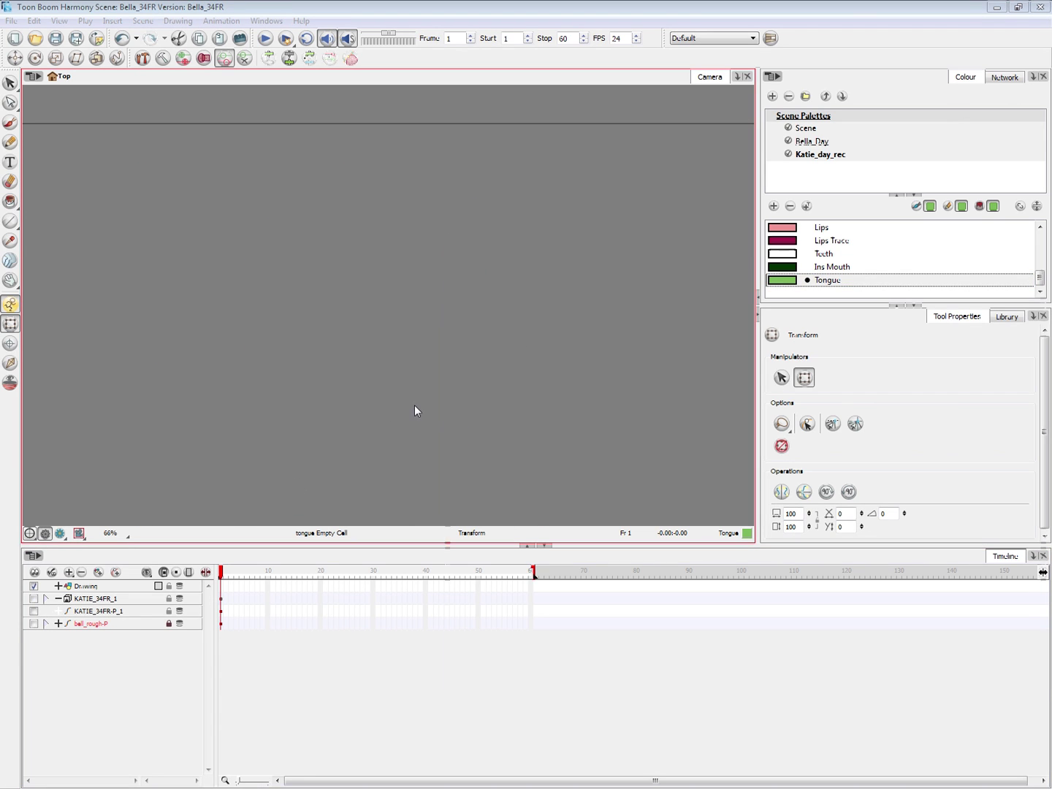
pyautogui.hotkey('alt', 'Tab')
pyautogui.moveTo(672, 509); pyautogui.dragTo(713, 478)
pyautogui.click(269, 659)
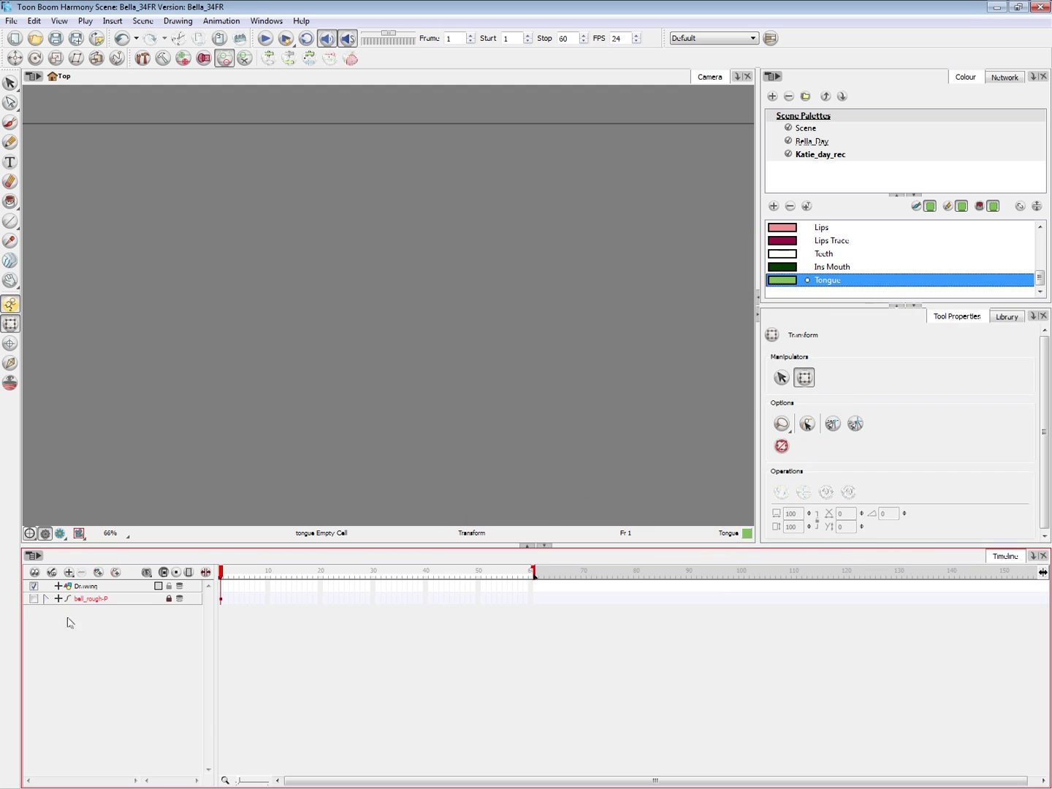
# - Show the bell_rough-P layer with the Bella character sketches
pyautogui.click(34, 600)
pyautogui.moveTo(475, 430); pyautogui.dragTo(450, 392)
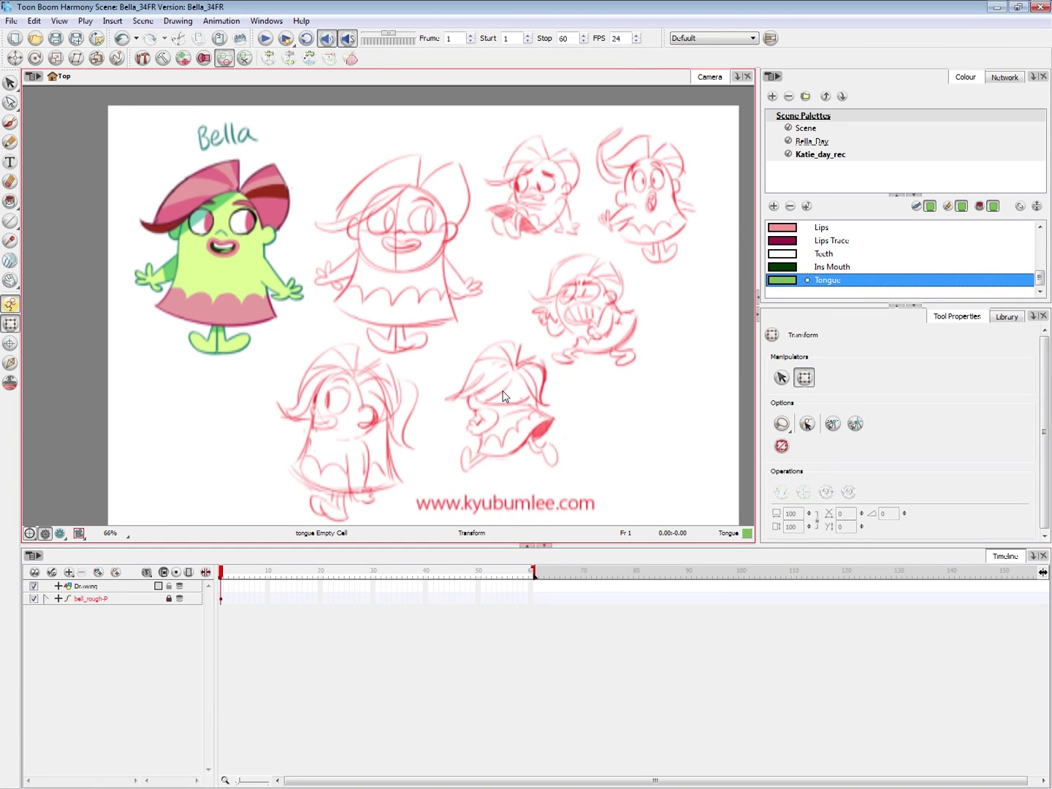
pyautogui.press('2')
pyautogui.press('1')
pyautogui.press('space')
pyautogui.moveTo(537, 343); pyautogui.dragTo(611, 389)
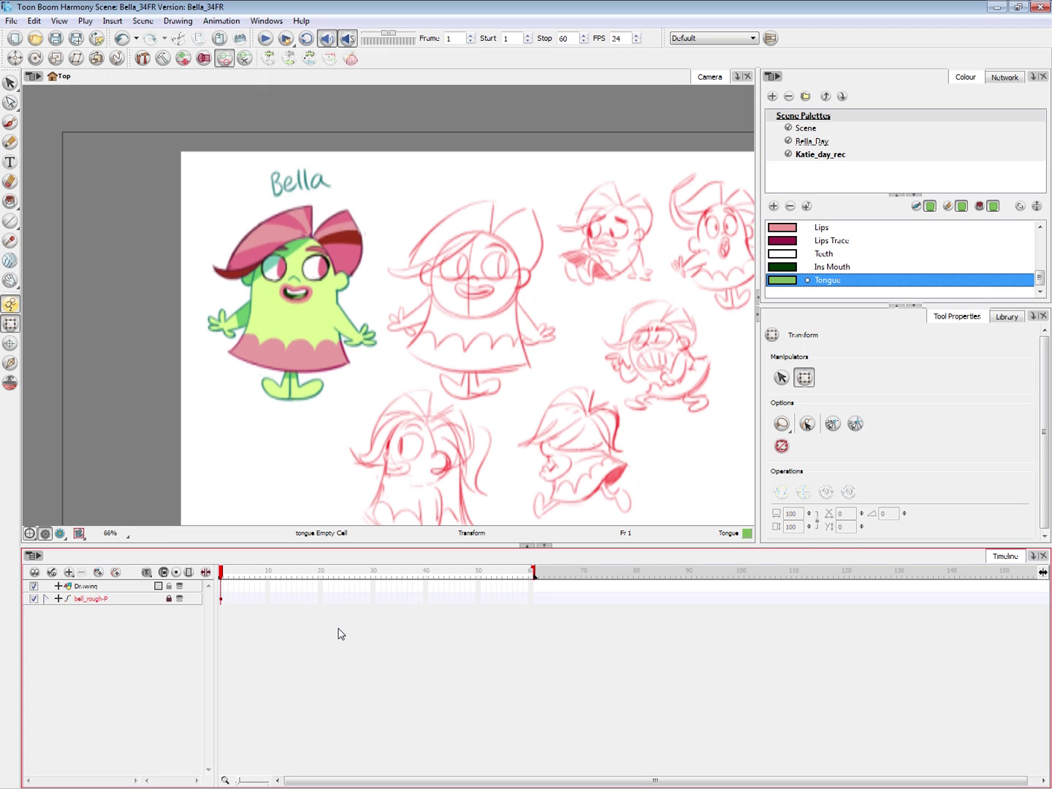
# - Open a floating Network view to examine how the scene's modules are connected, and put it away
pyautogui.click(271, 22)
pyautogui.click(394, 637)
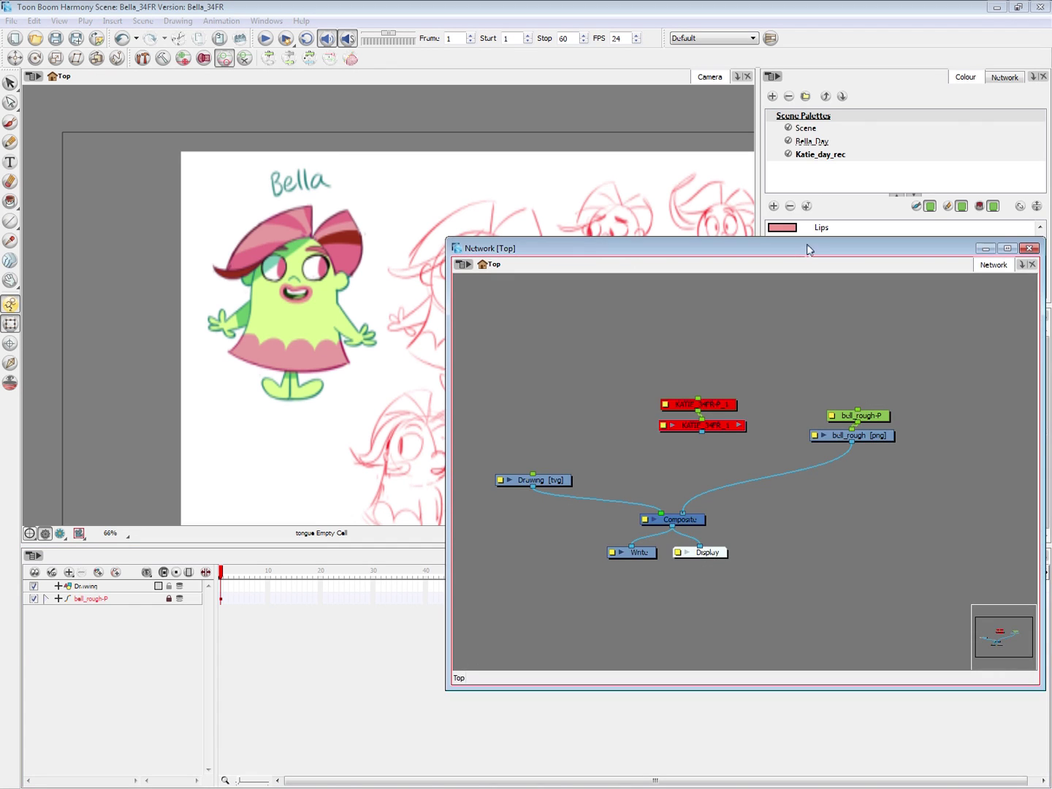
pyautogui.moveTo(809, 245); pyautogui.dragTo(702, 184)
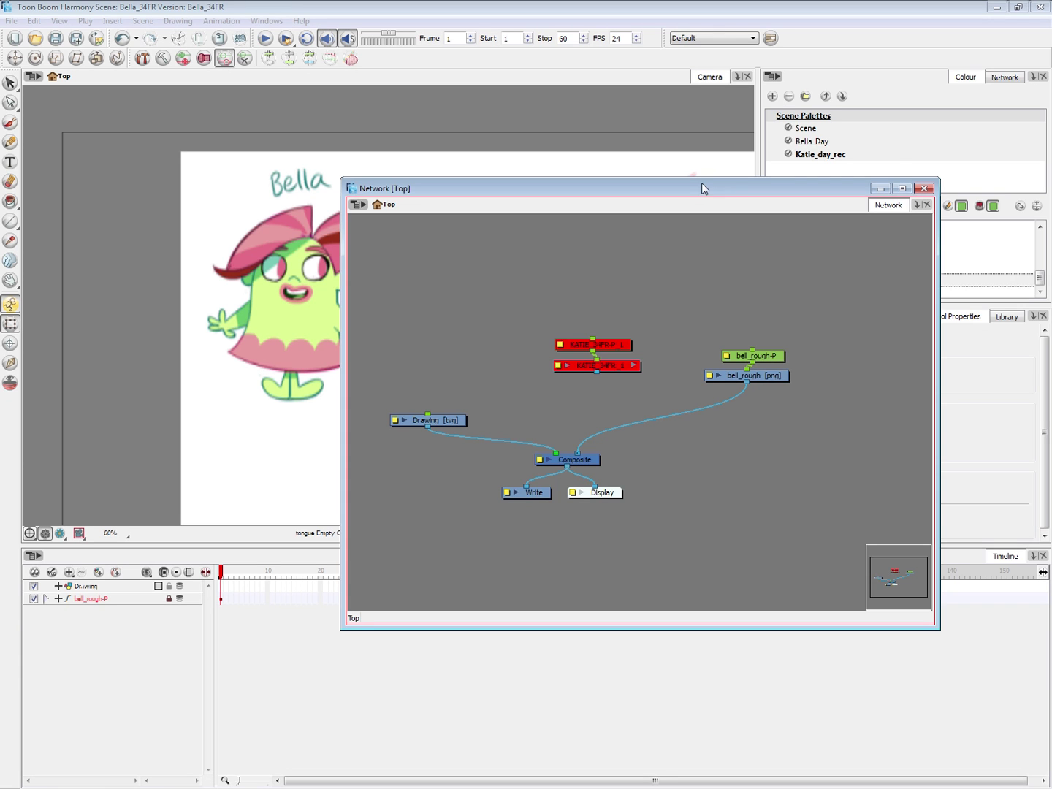
pyautogui.click(910, 13)
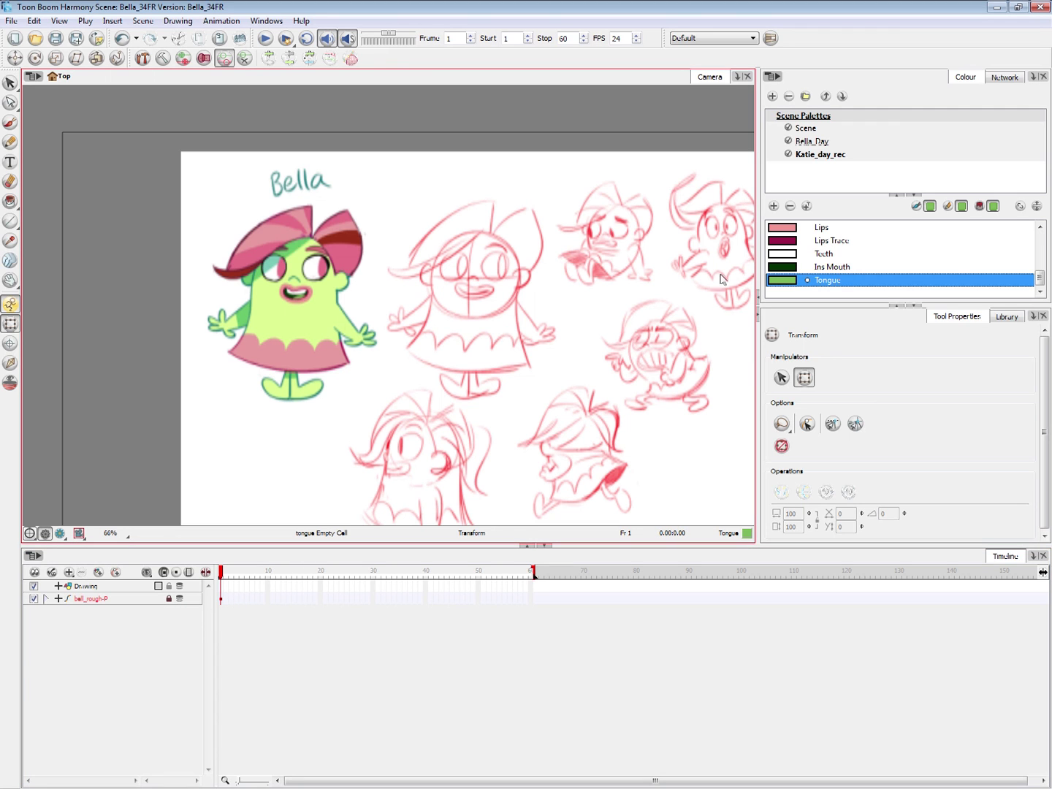
# - Review the swatches in the Scene and Bella_Day palettes and select the Lips colour
pyautogui.press('space')
pyautogui.moveTo(647, 438); pyautogui.dragTo(594, 378)
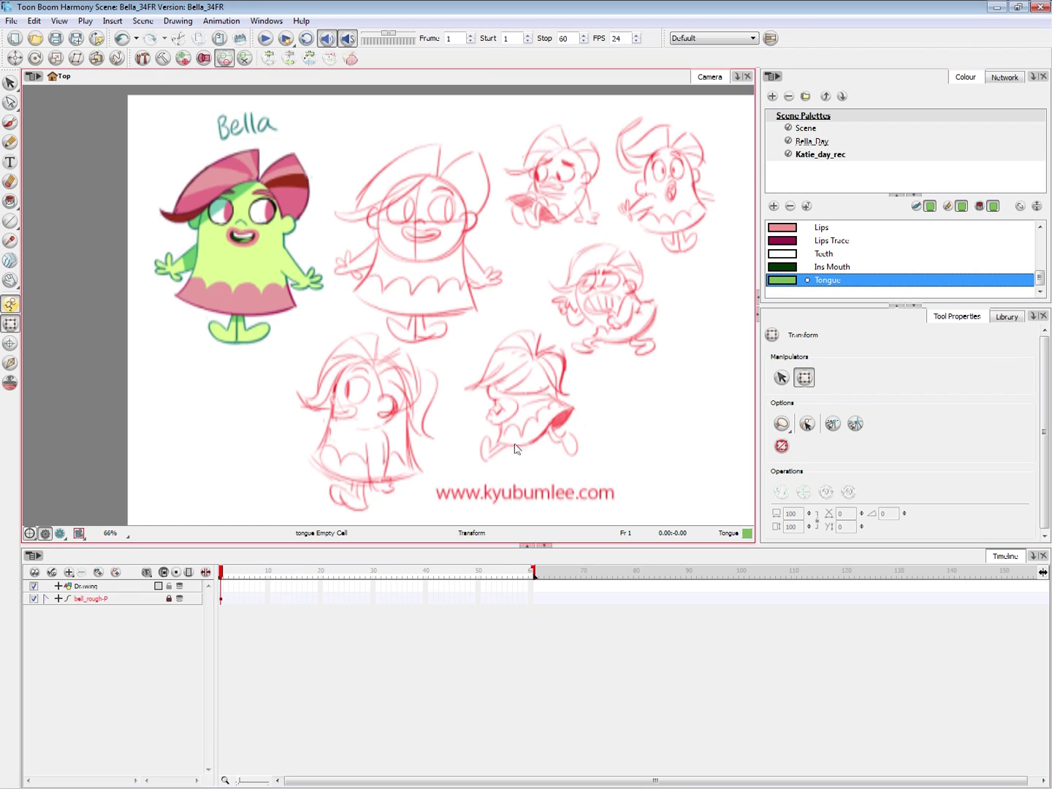
pyautogui.press('2')
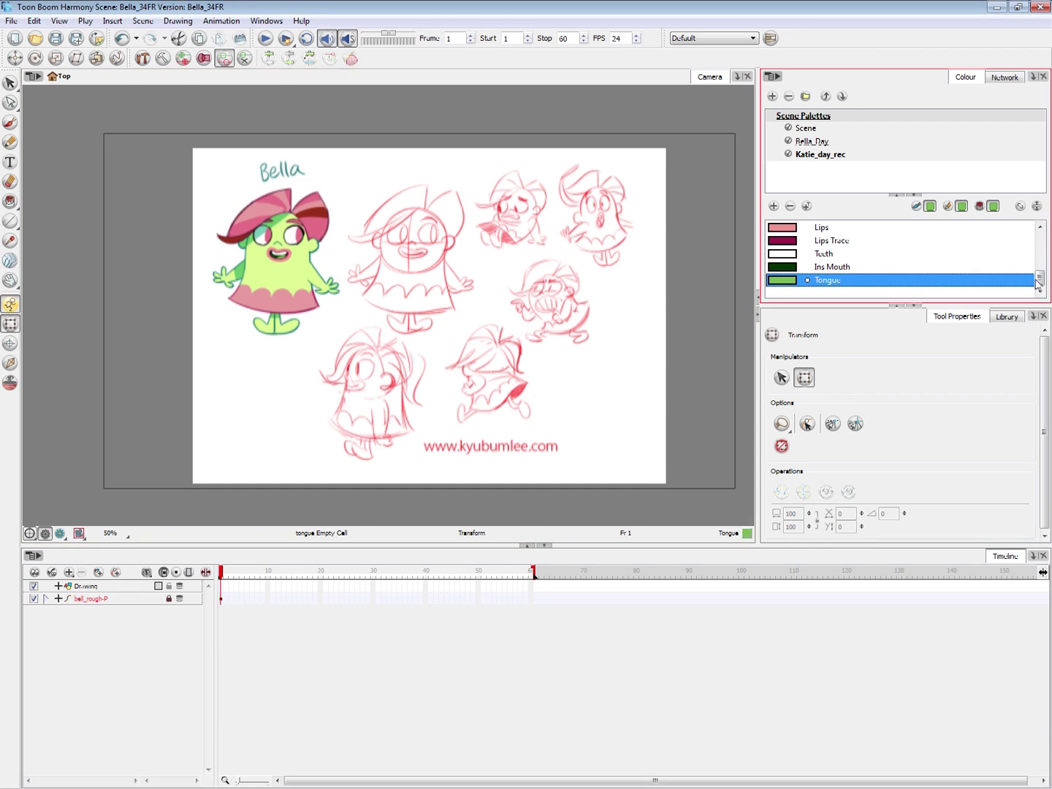
pyautogui.moveTo(1039, 274); pyautogui.dragTo(1015, 227)
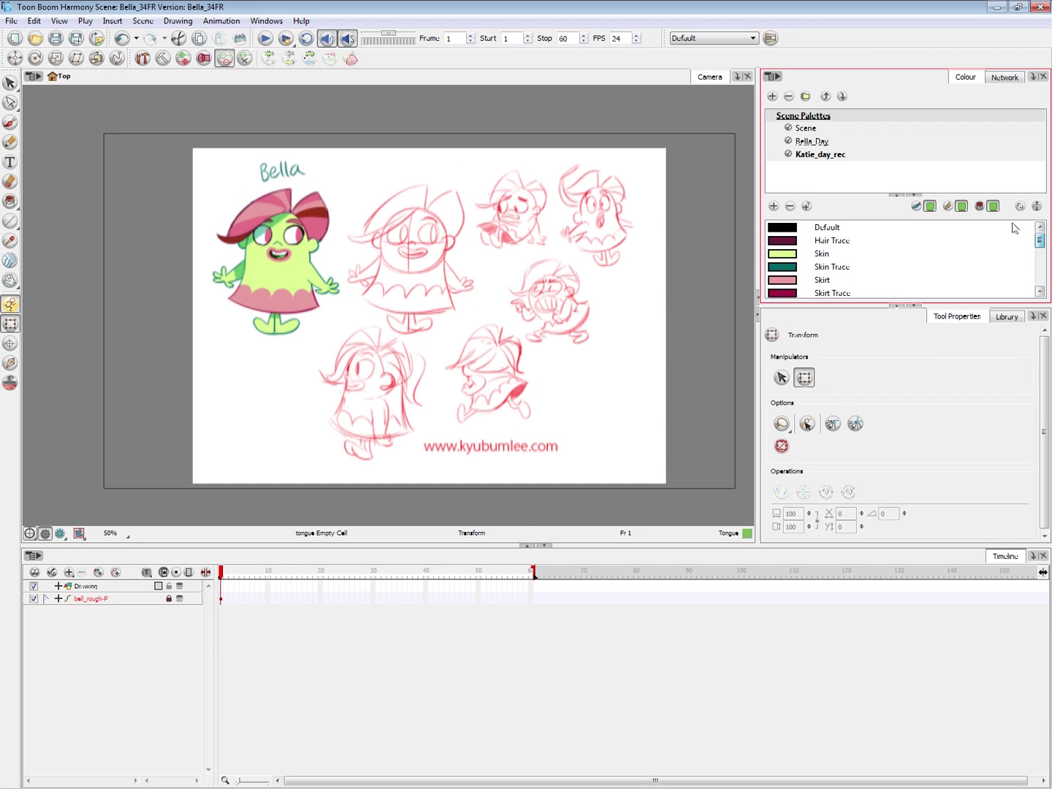
pyautogui.click(817, 131)
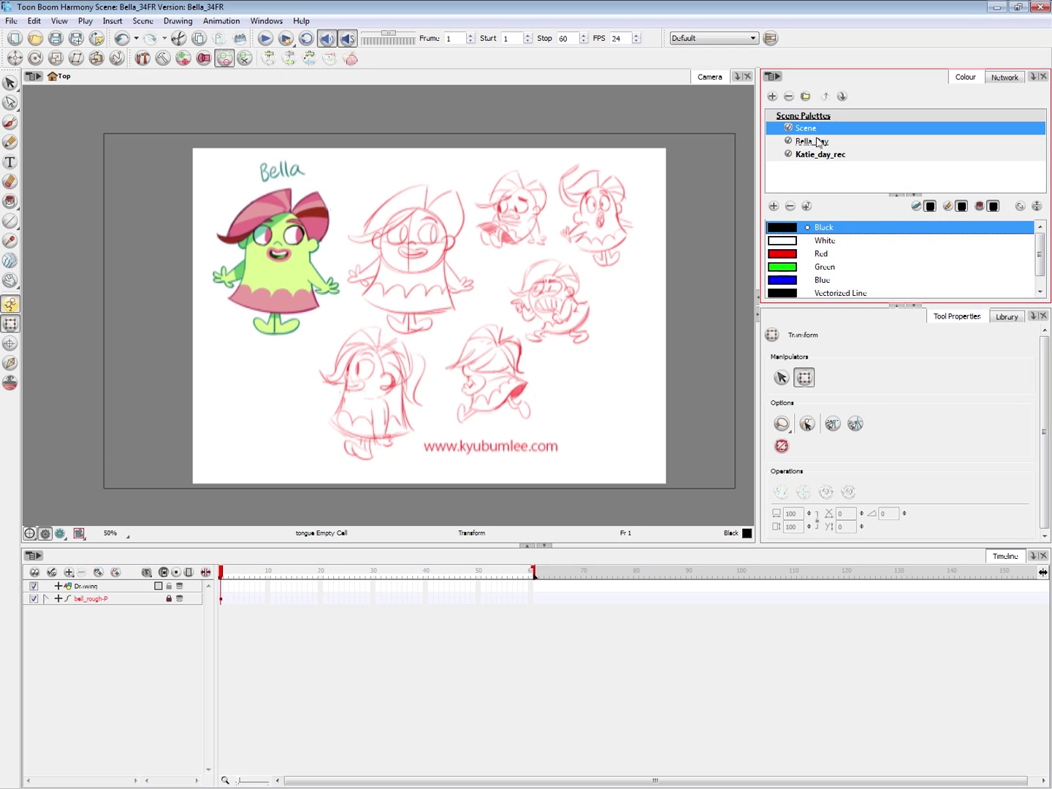
pyautogui.click(822, 141)
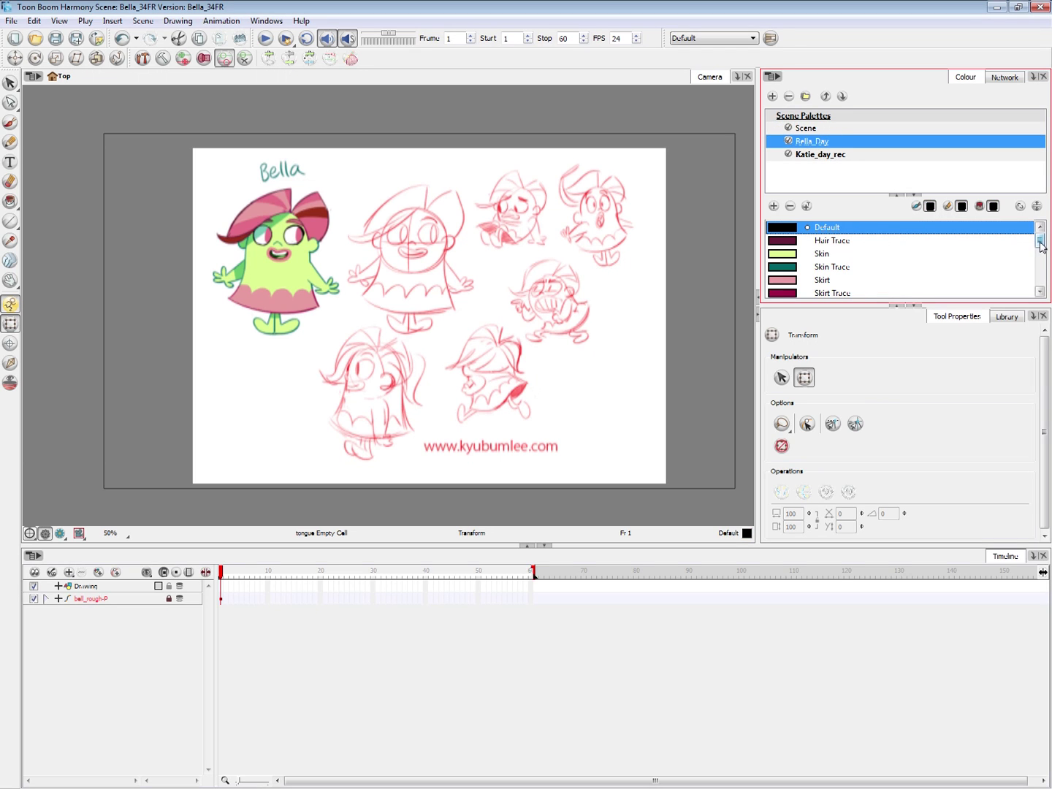
pyautogui.moveTo(1040, 241); pyautogui.dragTo(1041, 280)
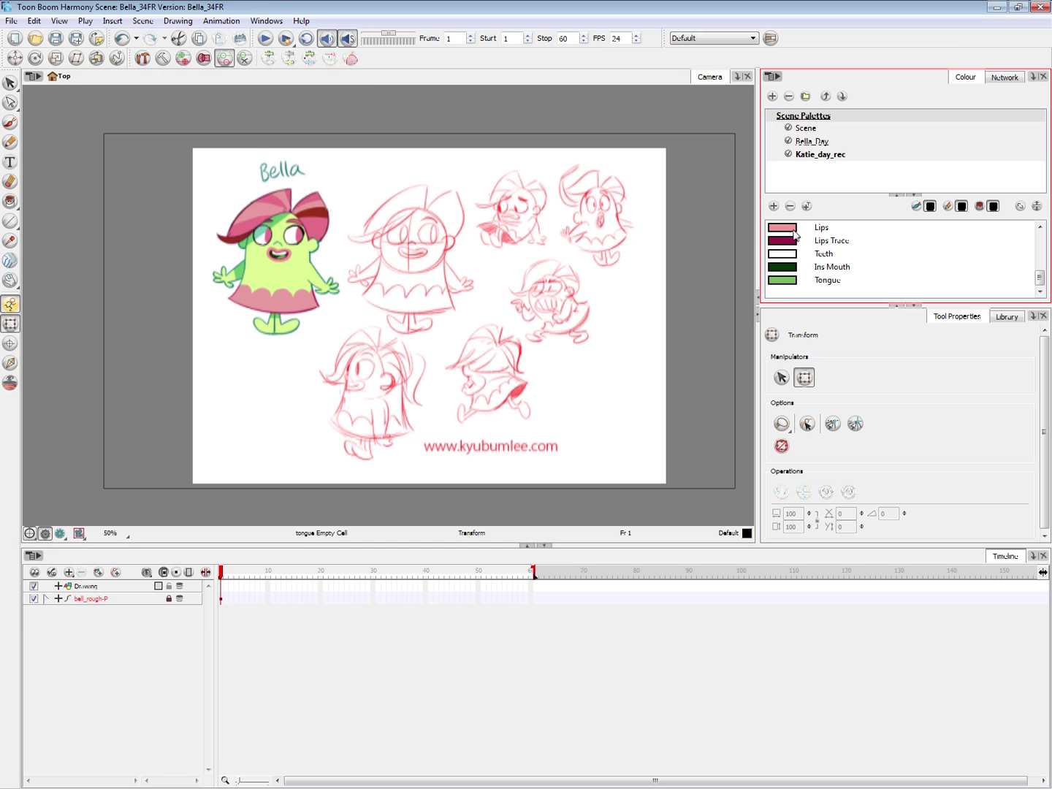
pyautogui.click(794, 231)
pyautogui.moveTo(1040, 280)
pyautogui.mouseDown()
pyautogui.moveTo(1040, 252)
pyautogui.moveTo(1041, 267)
pyautogui.mouseUp()
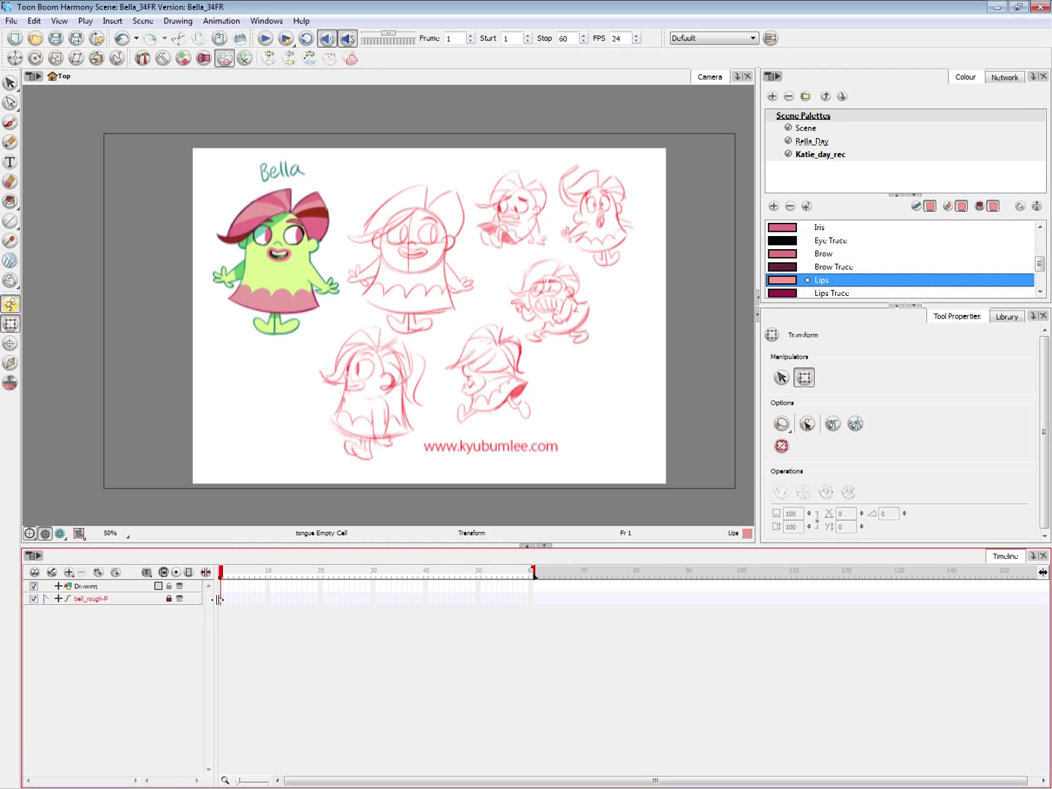
# - Examine the coloured Bella design and its line sketch up close on the rough sheet
pyautogui.press('2')
pyautogui.press('2')
pyautogui.press('2')
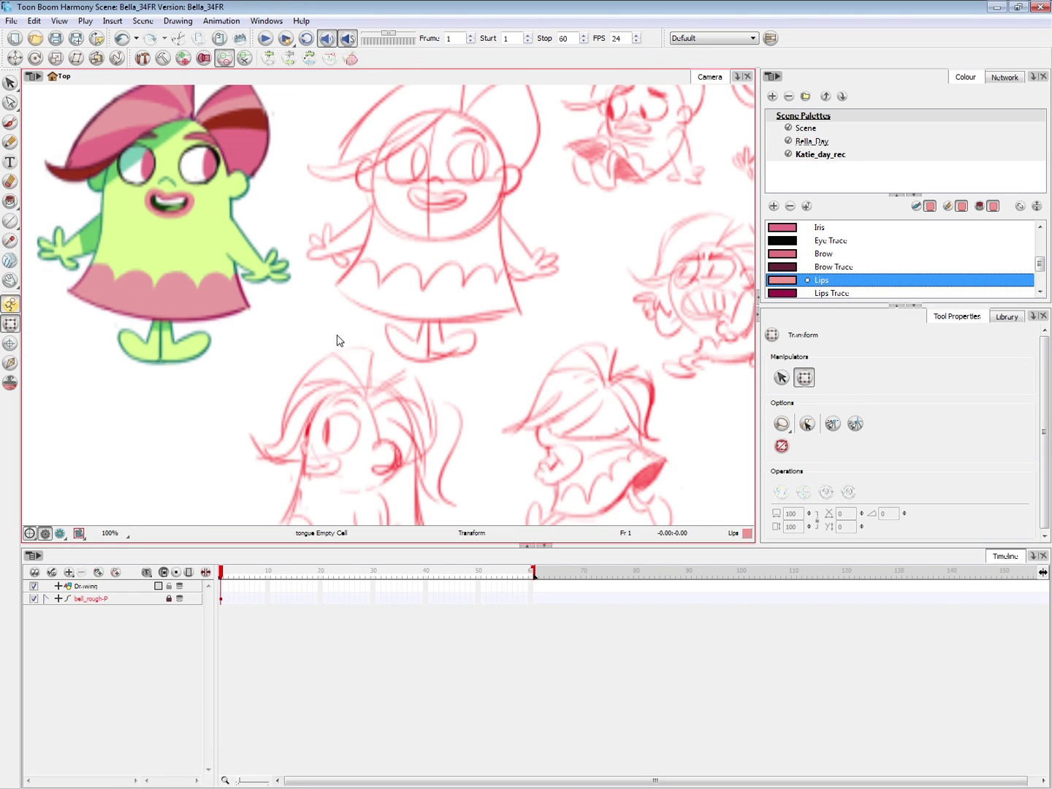
pyautogui.moveTo(366, 336); pyautogui.dragTo(476, 439)
pyautogui.press('2')
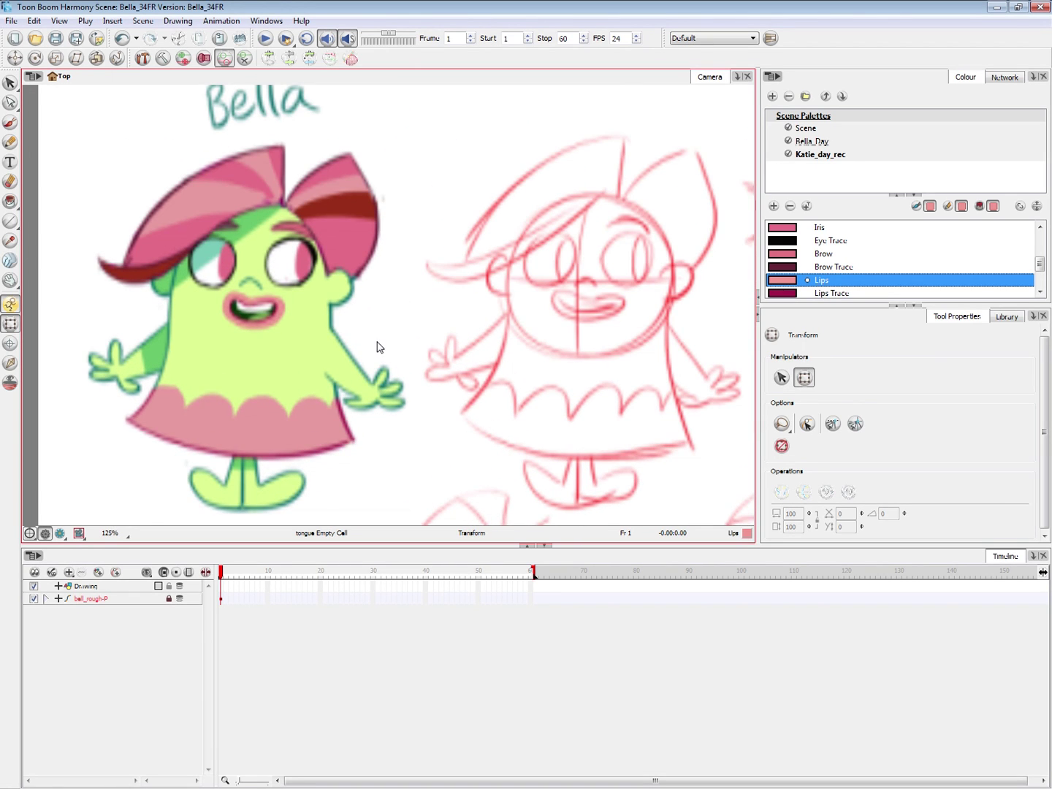
pyautogui.moveTo(417, 358); pyautogui.dragTo(441, 360)
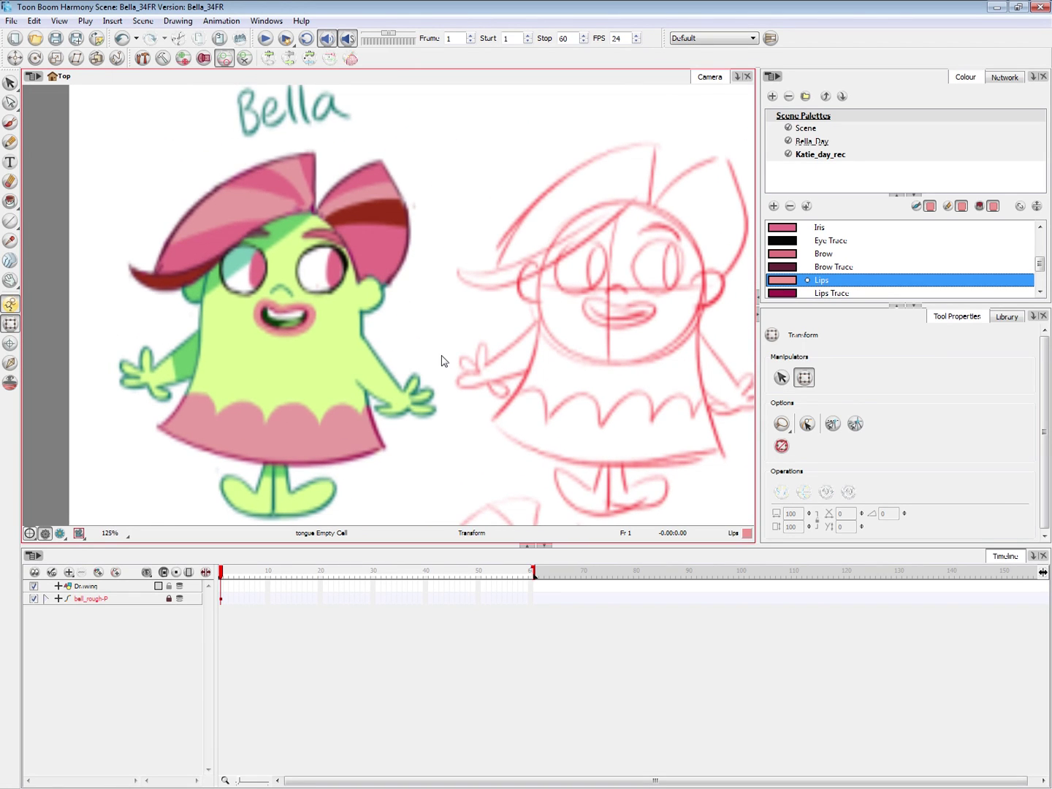
pyautogui.click(223, 588)
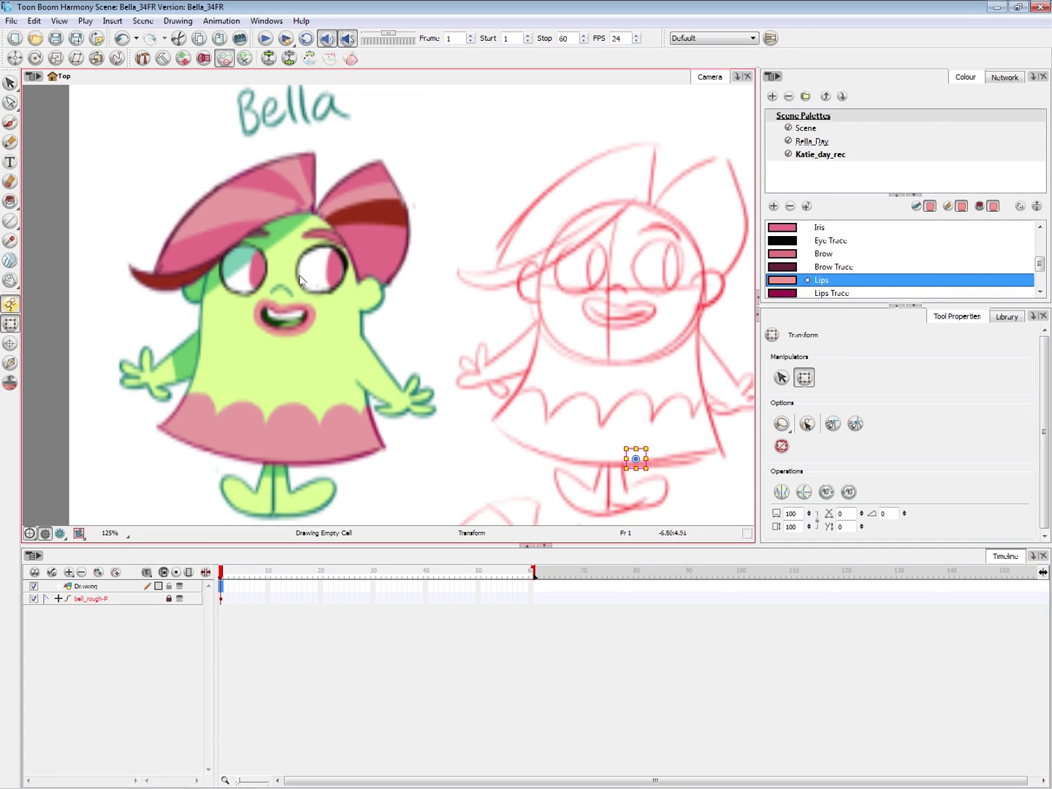
pyautogui.press('1')
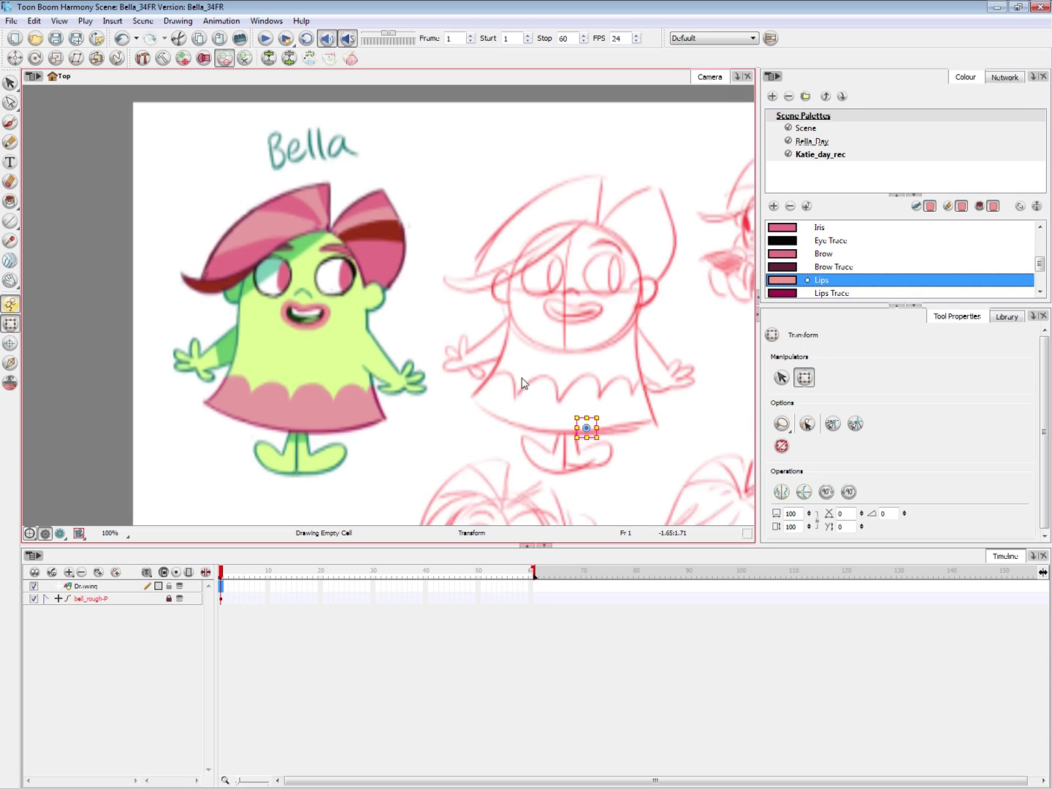
pyautogui.press('1')
pyautogui.press('1')
pyautogui.press('1')
pyautogui.moveTo(553, 405); pyautogui.dragTo(526, 368)
# - Unlock the bell_rough-P layer and select its artwork at frame 1
pyautogui.click(221, 601)
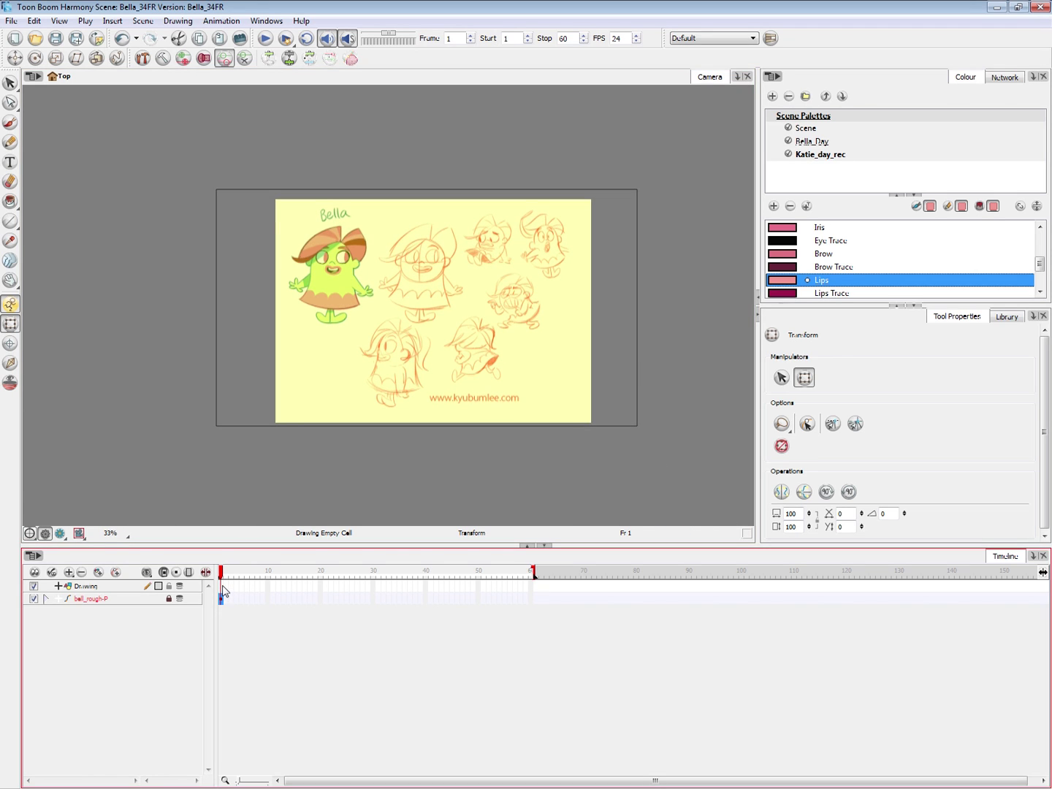
pyautogui.click(675, 276)
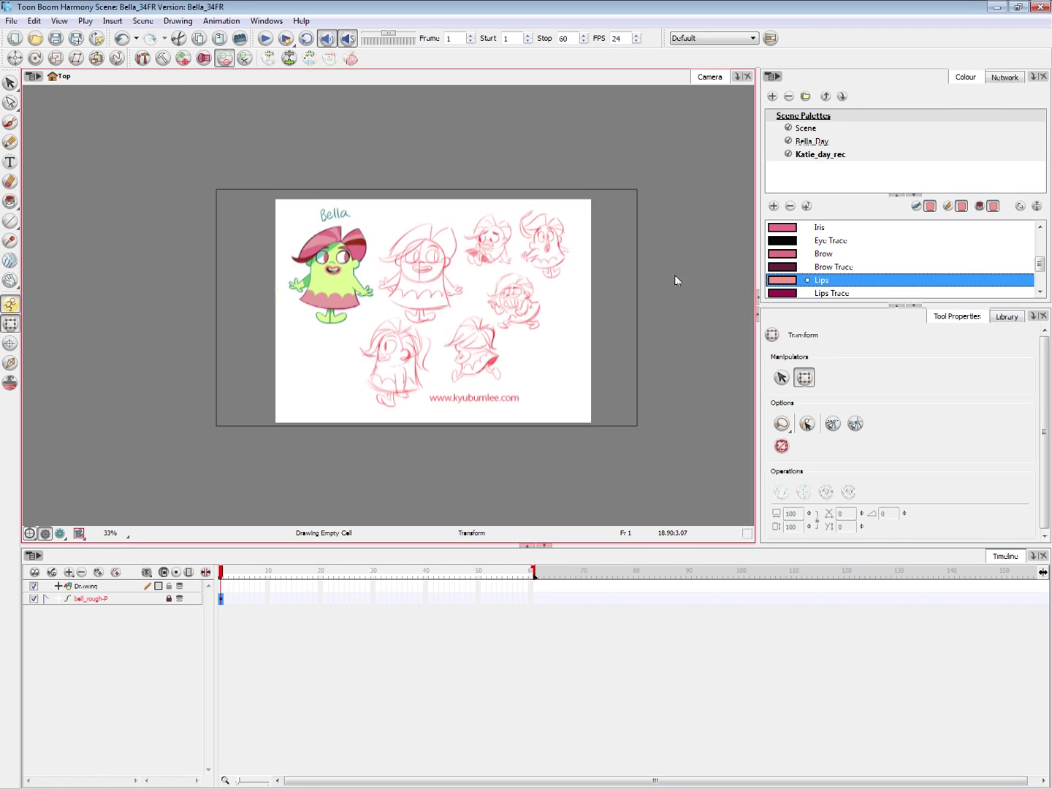
pyautogui.click(168, 600)
pyautogui.click(220, 600)
# - Enlarge the rough sheet and position it so the coloured Bella design sits inside the camera frame
pyautogui.moveTo(591, 201); pyautogui.dragTo(690, 146)
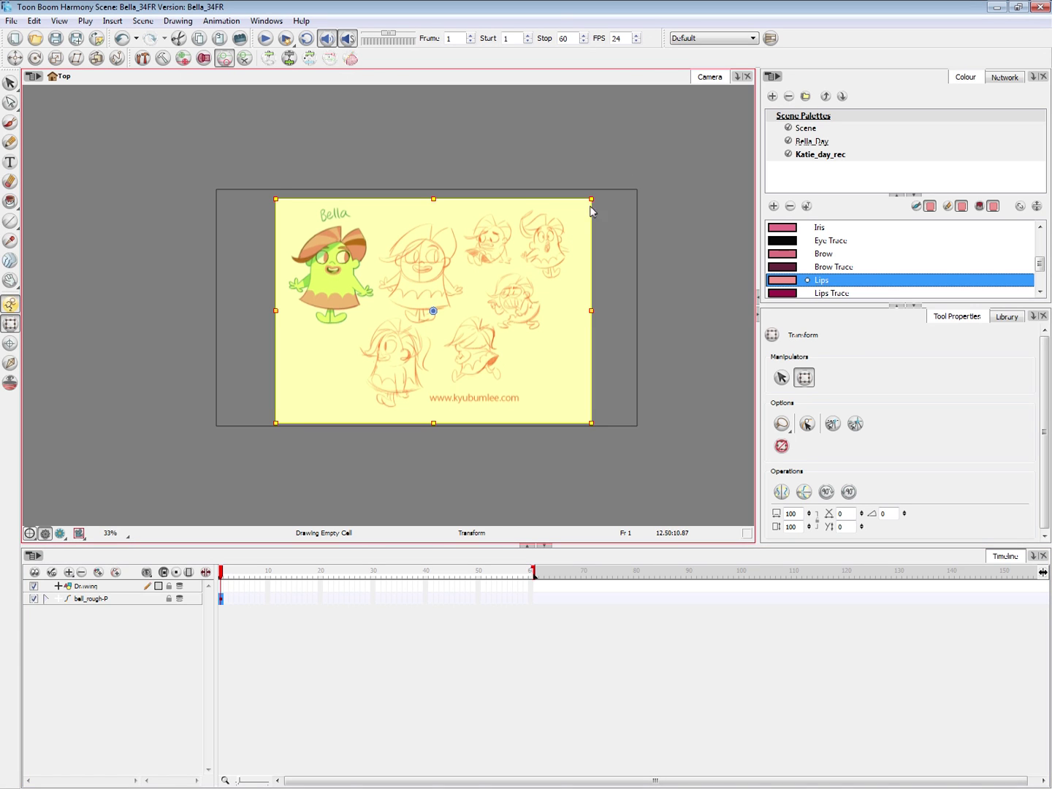
pyautogui.moveTo(593, 200); pyautogui.dragTo(736, 97)
pyautogui.moveTo(520, 298); pyautogui.dragTo(691, 370)
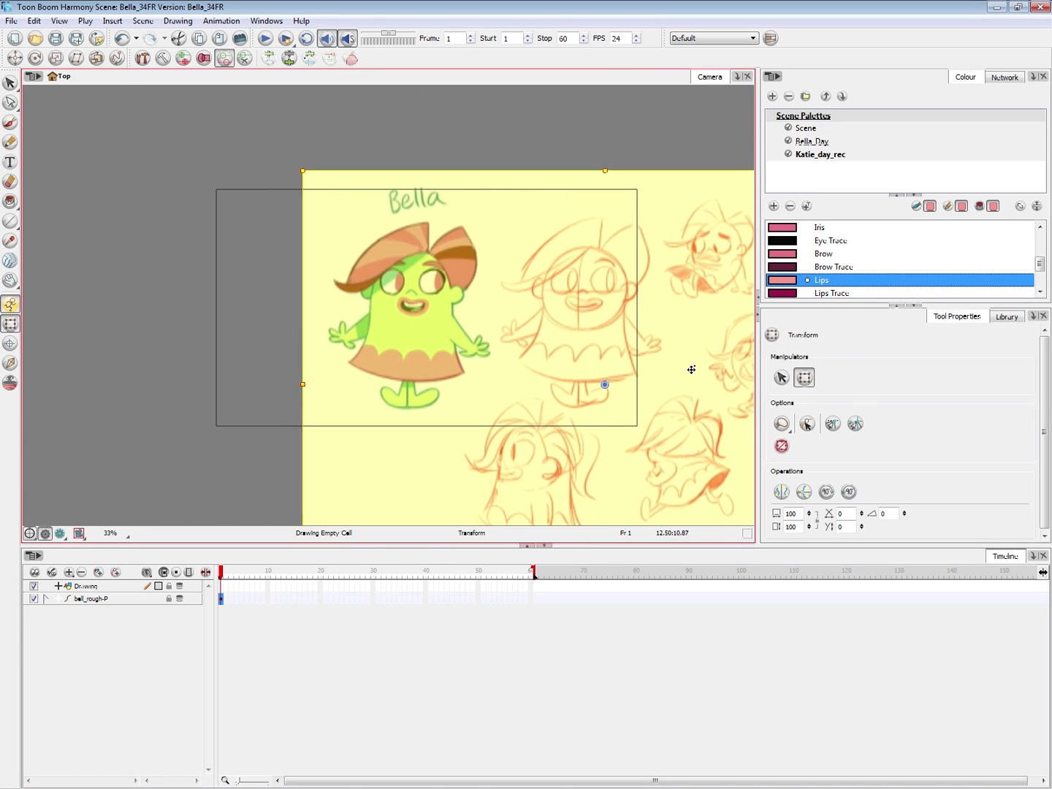
pyautogui.press('1')
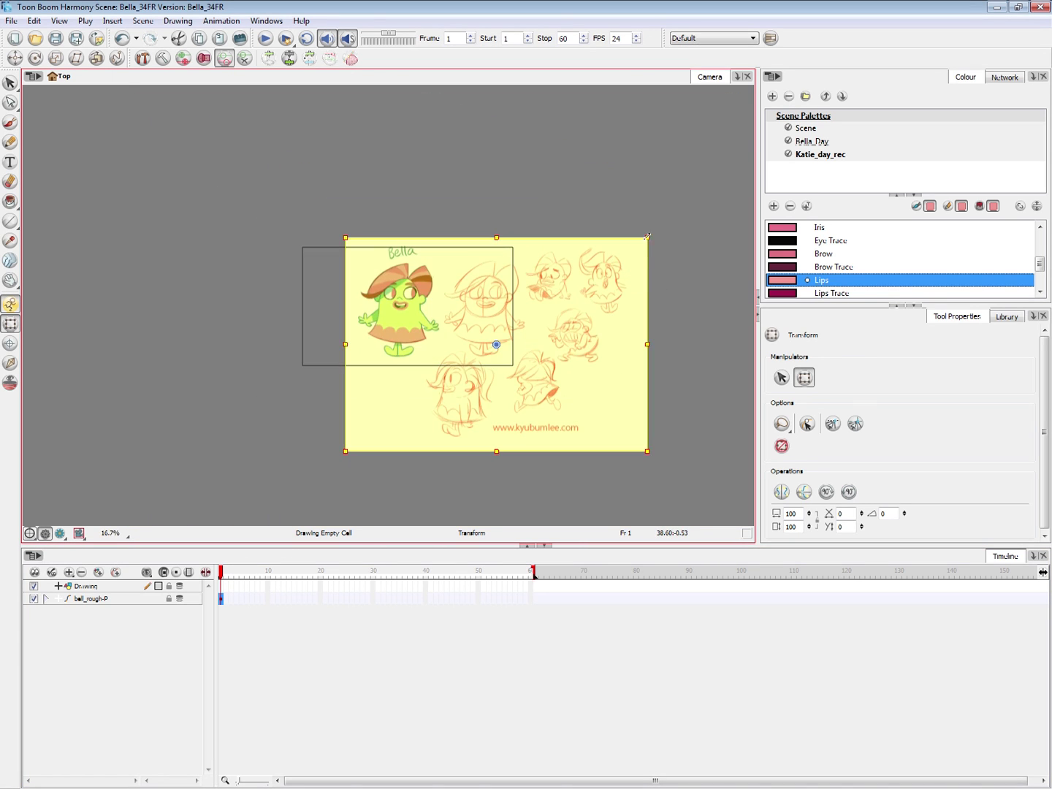
pyautogui.moveTo(648, 236); pyautogui.dragTo(635, 245)
pyautogui.moveTo(581, 308); pyautogui.dragTo(577, 305)
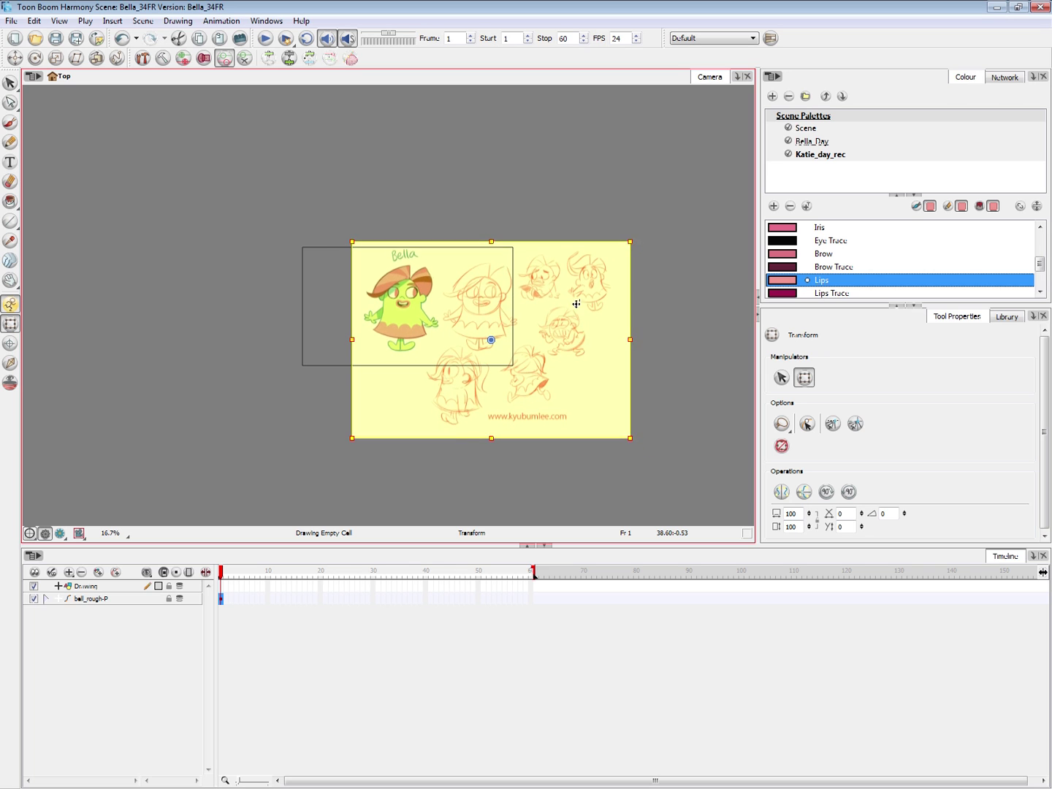
# - Lock the bell_rough-P layer again and clear the selection
pyautogui.click(240, 630)
pyautogui.click(168, 600)
pyautogui.click(336, 488)
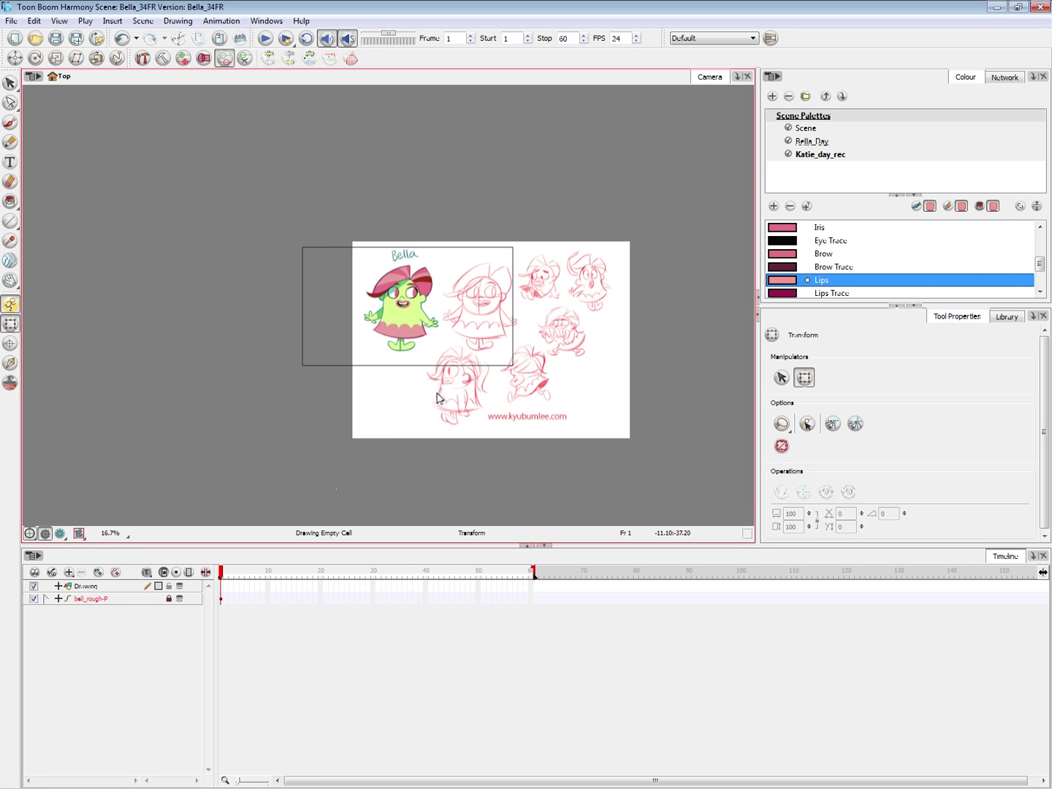
# - Select the Drawing layer and ready the Brush tool with the Eye Trace colour for tracing Bella's face
pyautogui.press('2')
pyautogui.press('2')
pyautogui.press('2')
pyautogui.press('2')
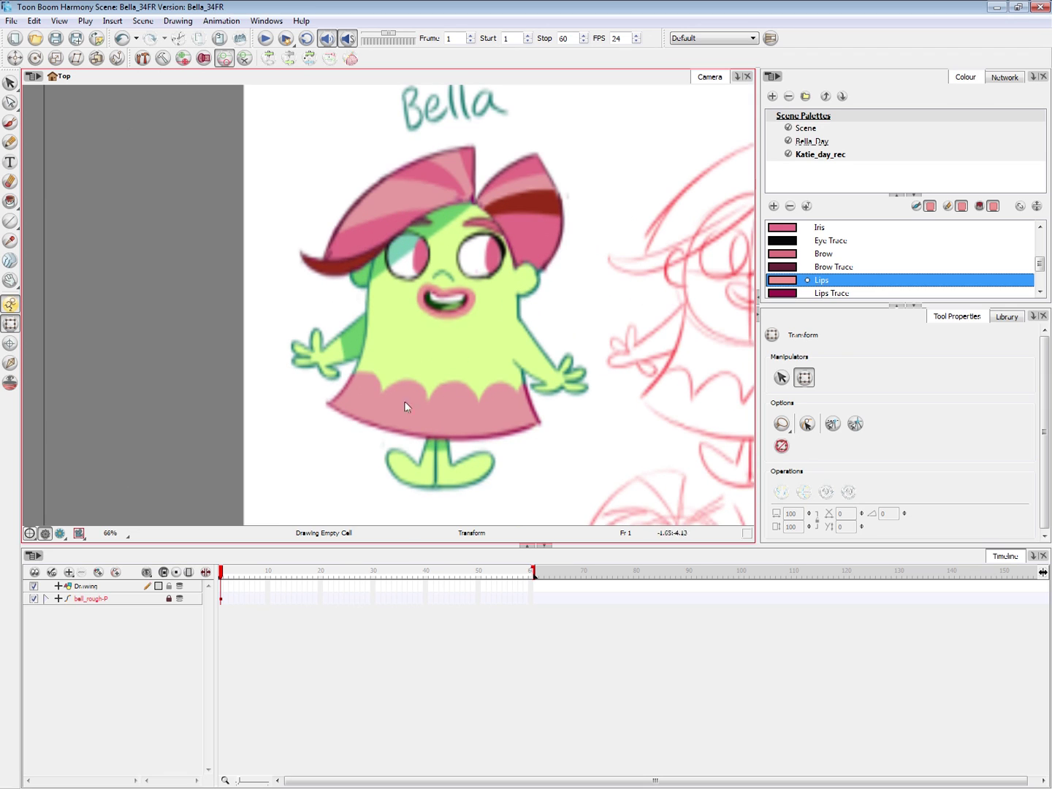
pyautogui.click(89, 588)
pyautogui.moveTo(362, 437)
pyautogui.mouseDown()
pyautogui.moveTo(221, 493)
pyautogui.moveTo(203, 512)
pyautogui.mouseUp()
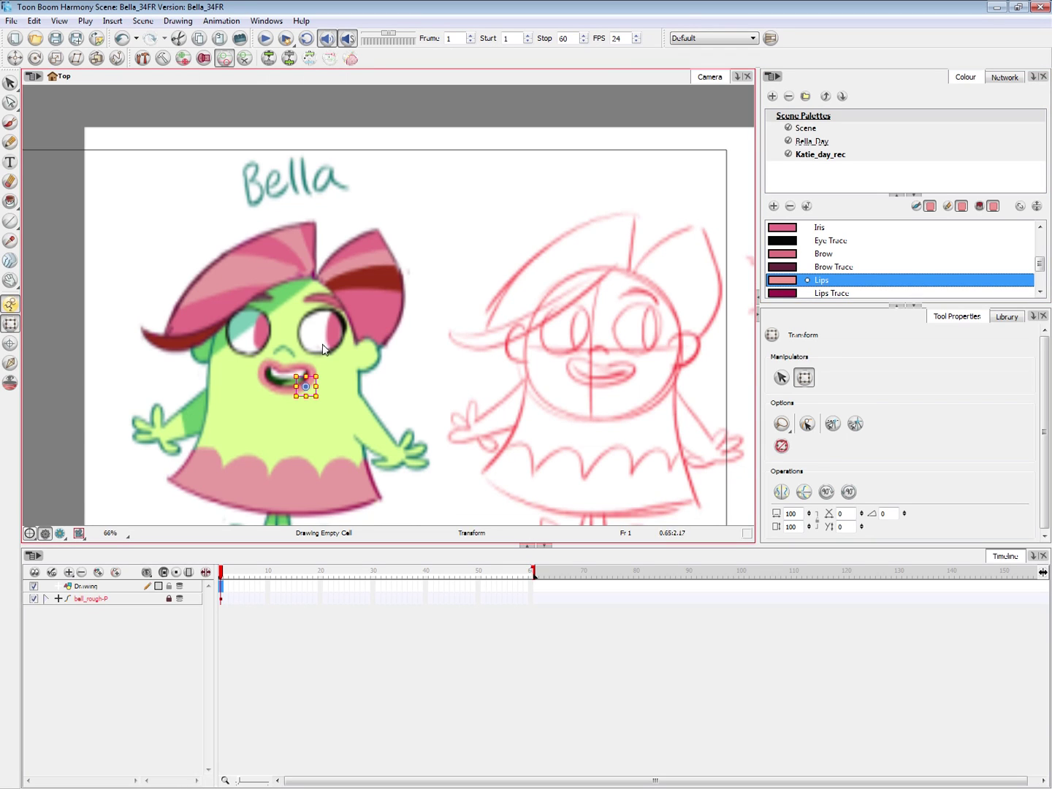
pyautogui.scroll(2, 323, 349)
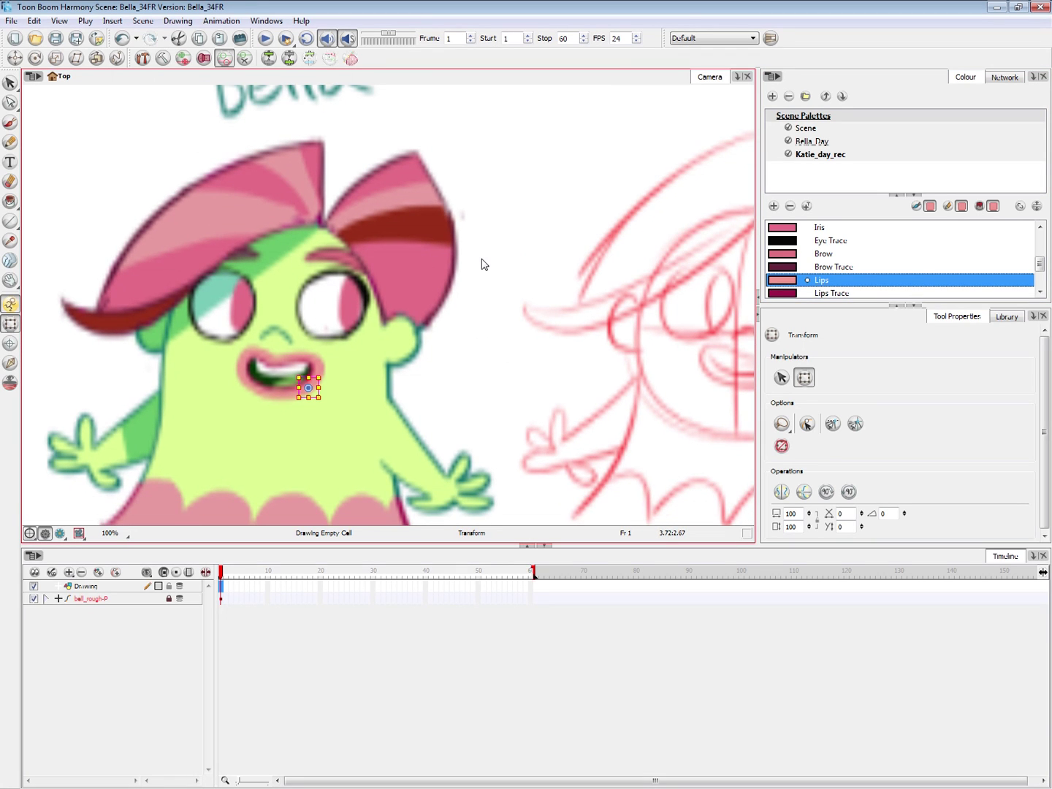
pyautogui.click(1008, 241)
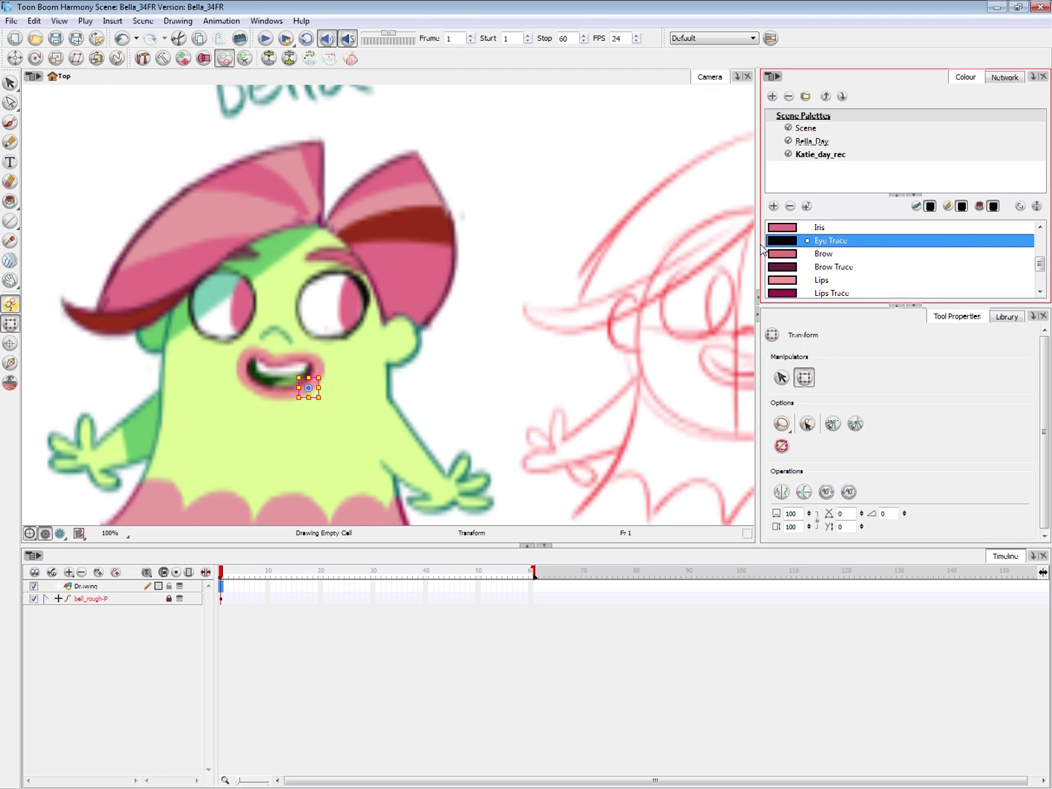
pyautogui.hotkey('alt', 'b')
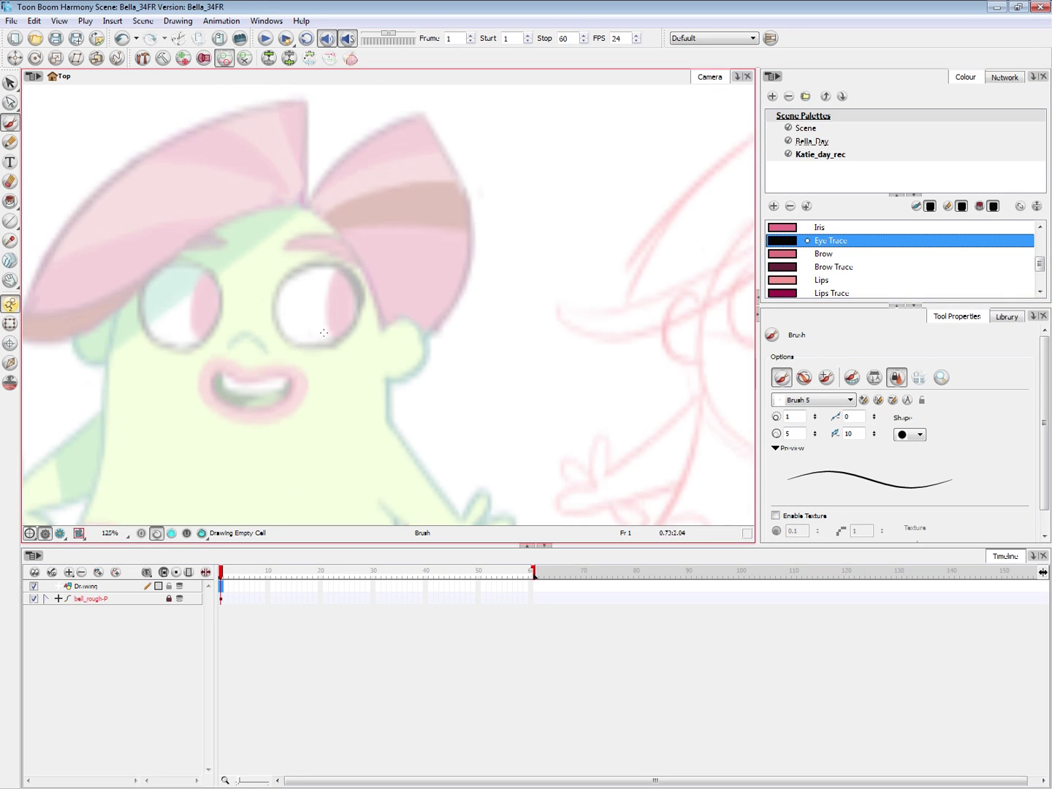
# - Try brushing the outline of the eye nearest the ear with the Brush 5 preset
pyautogui.scroll(2, 267, 367)
pyautogui.moveTo(203, 314)
pyautogui.mouseDown()
pyautogui.moveTo(240, 258)
pyautogui.moveTo(351, 324)
pyautogui.mouseUp()
pyautogui.hotkey('ctrl', 'z')
pyautogui.moveTo(359, 377); pyautogui.dragTo(425, 382)
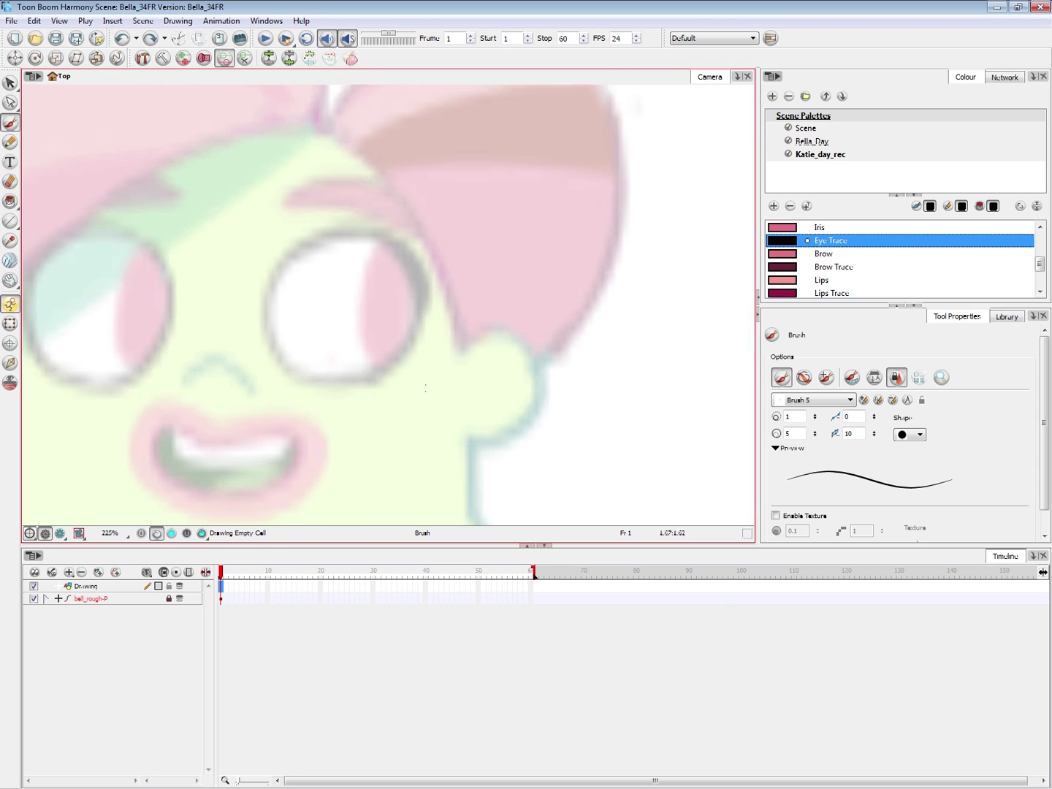
pyautogui.press('2')
# - Switch to the Brush 4 preset and try brushing the outline of the eye nearest the ear
pyautogui.click(824, 403)
pyautogui.click(800, 441)
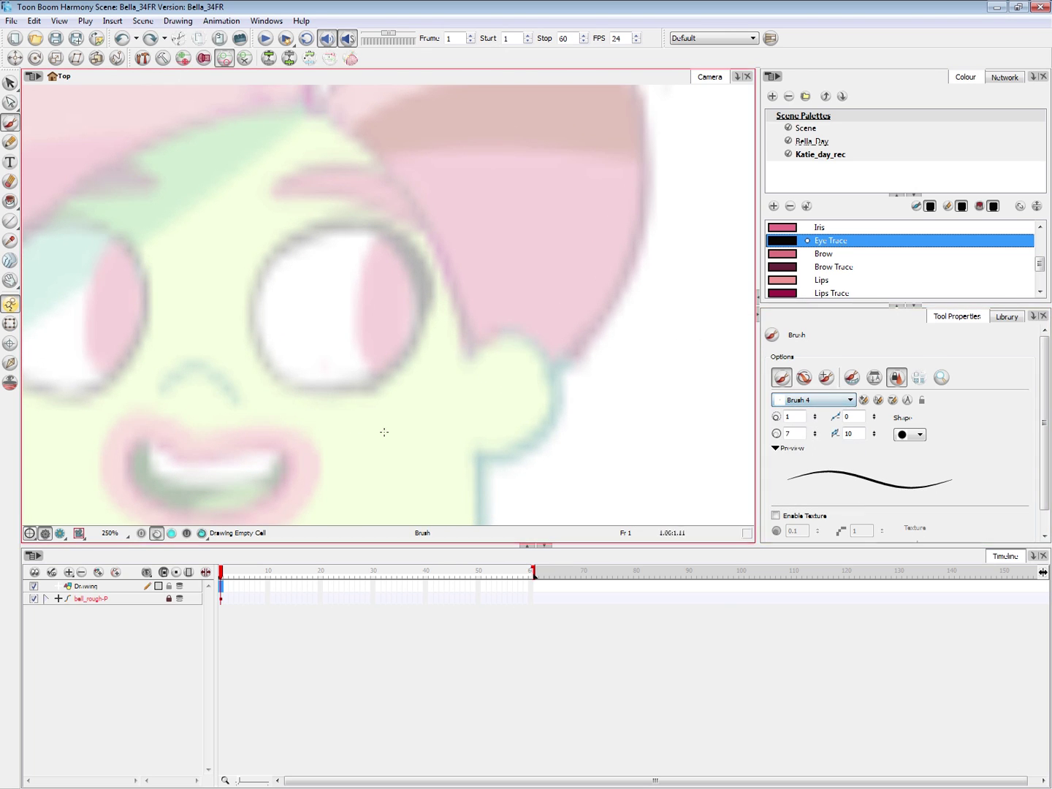
pyautogui.moveTo(253, 332); pyautogui.dragTo(419, 337)
pyautogui.hotkey('ctrl', 'z')
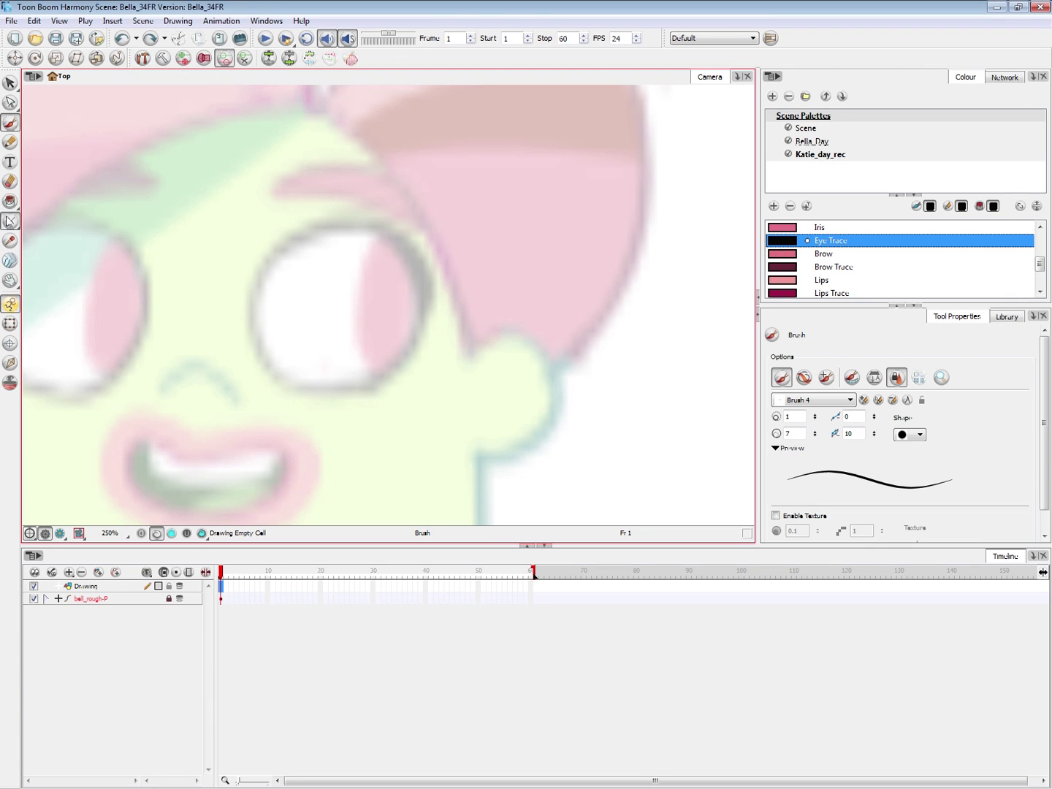
# - Trace the eye nearest the ear with a circle using the Ellipse tool at pencil size 5
pyautogui.moveTo(10, 220); pyautogui.dragTo(54, 248)
pyautogui.moveTo(254, 220); pyautogui.dragTo(416, 390)
pyautogui.hotkey('ctrl', 'z')
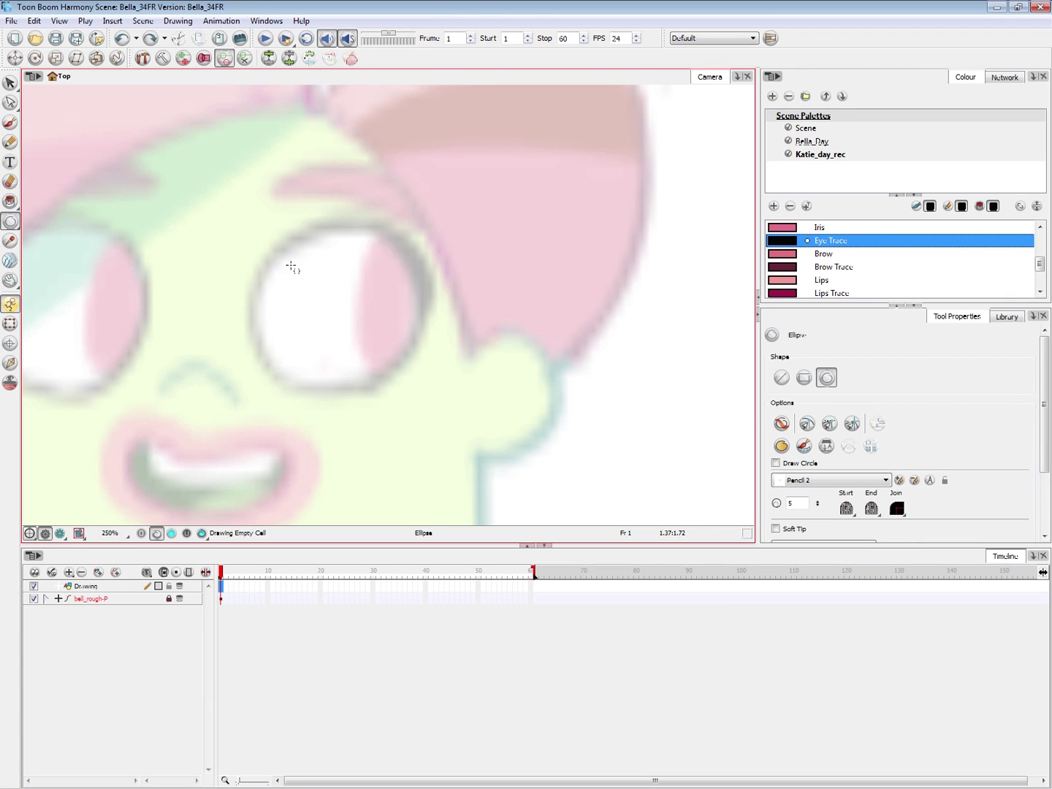
pyautogui.moveTo(261, 220); pyautogui.dragTo(418, 391)
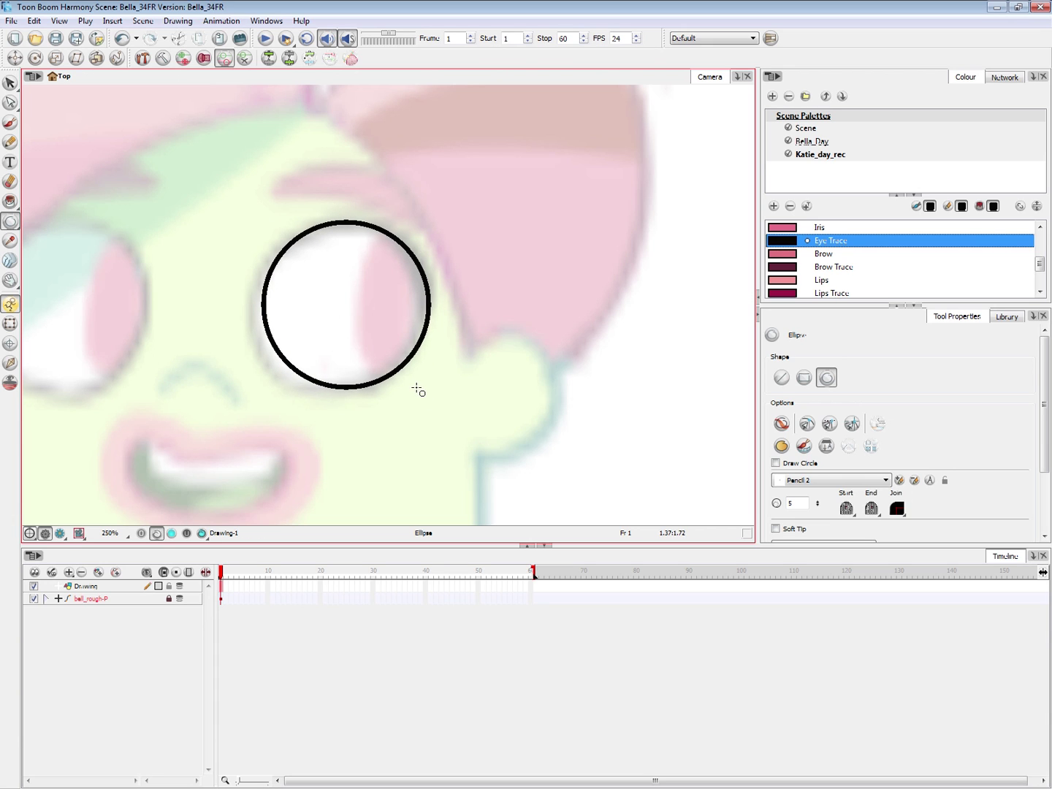
# - Set the Ellipse tool's pencil size to 10 and try drawing thicker circles around the eye
pyautogui.moveTo(1045, 415); pyautogui.dragTo(1045, 431)
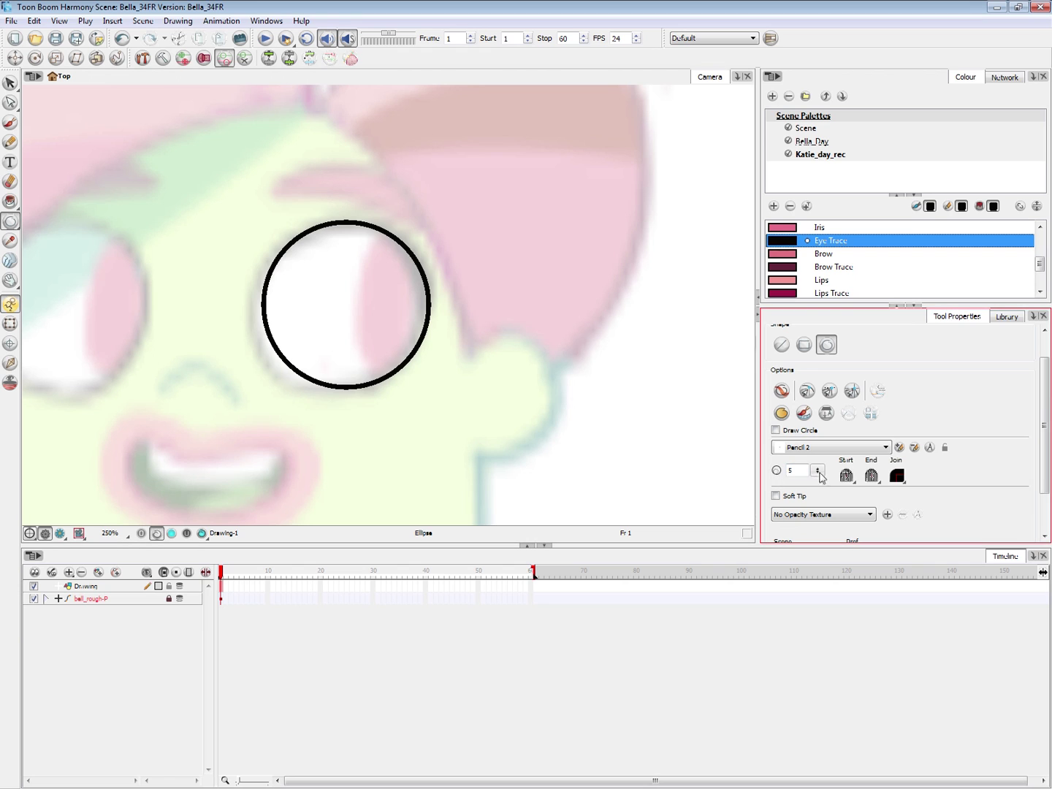
pyautogui.moveTo(819, 473); pyautogui.dragTo(818, 471)
pyautogui.doubleClick(795, 471)
pyautogui.write('10')
pyautogui.click(316, 171)
pyautogui.moveTo(336, 182); pyautogui.dragTo(538, 370)
pyautogui.hotkey('ctrl', 'z')
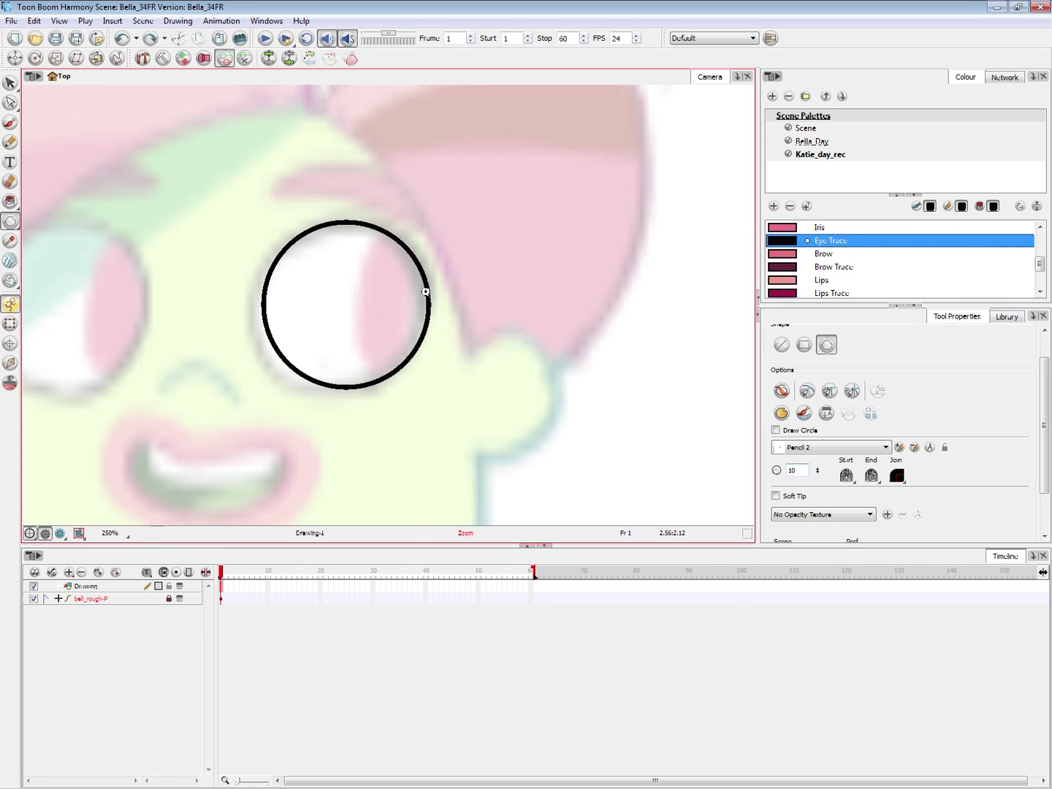
pyautogui.moveTo(262, 226); pyautogui.dragTo(428, 386)
pyautogui.hotkey('ctrl', 'z')
# - Delete the thin circle drawn around the eye
pyautogui.hotkey('alt', 's')
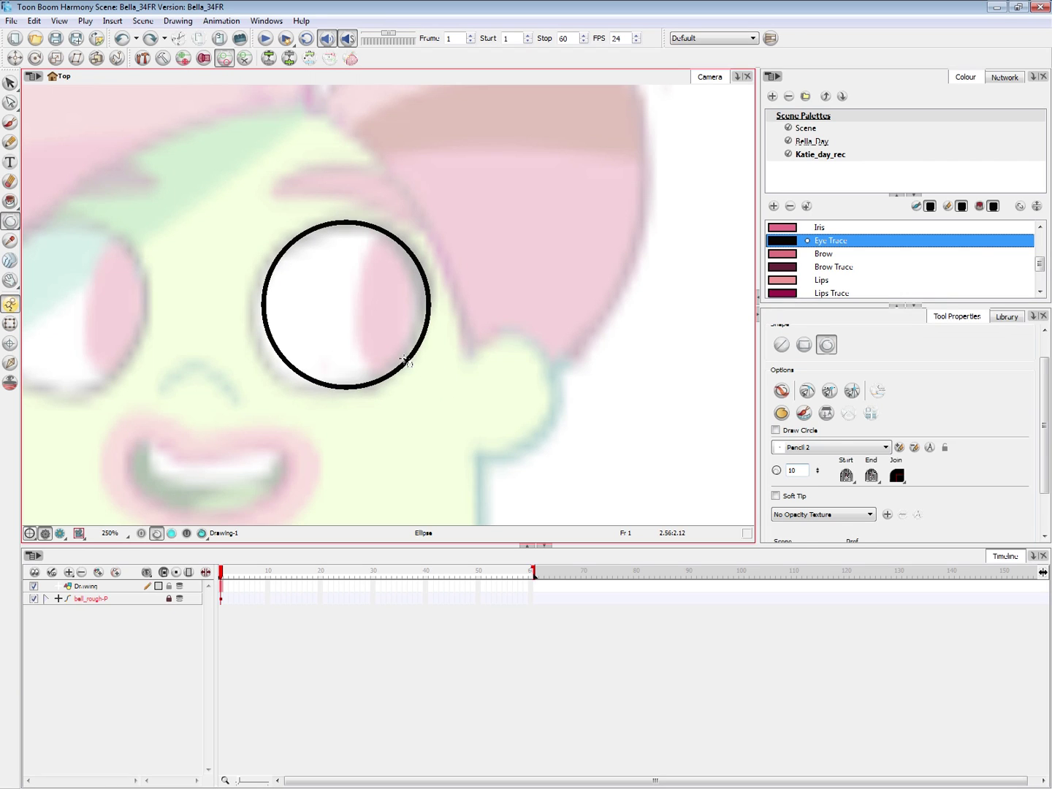
pyautogui.click(407, 362)
pyautogui.press('Delete')
# - Trace the eye nearest the ear as a circle with the Ellipse tool at pencil size 7
pyautogui.click(10, 220)
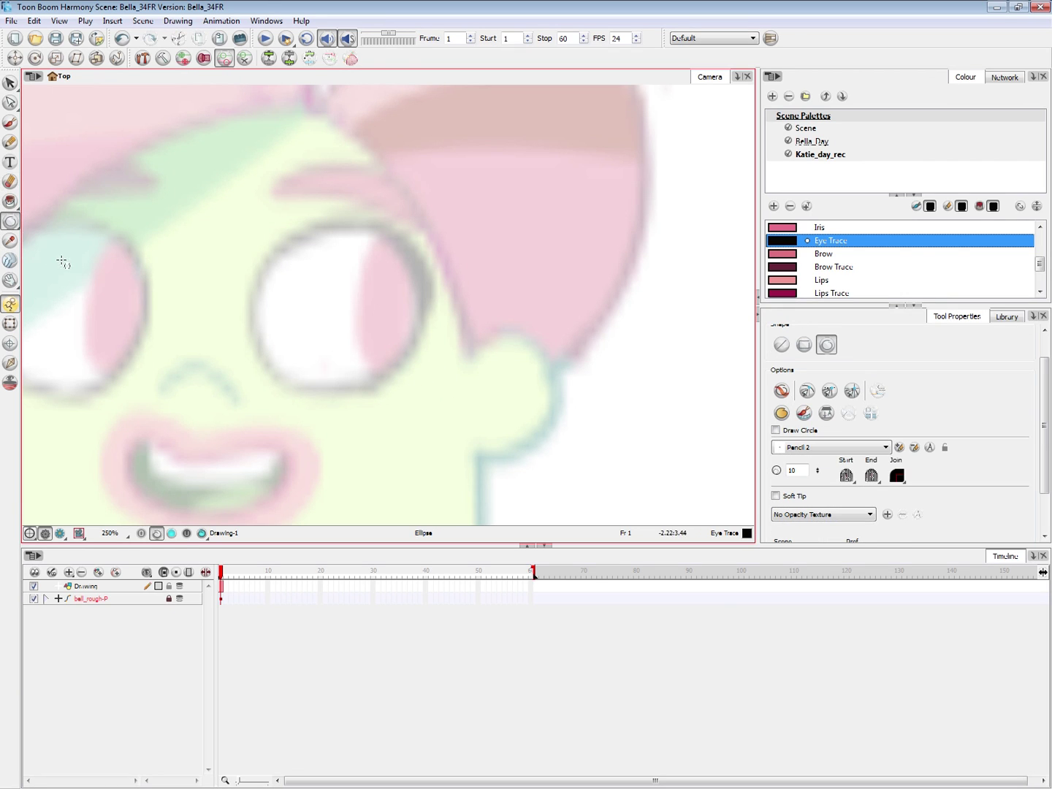
pyautogui.moveTo(17, 219); pyautogui.dragTo(48, 250)
pyautogui.moveTo(250, 227); pyautogui.dragTo(419, 385)
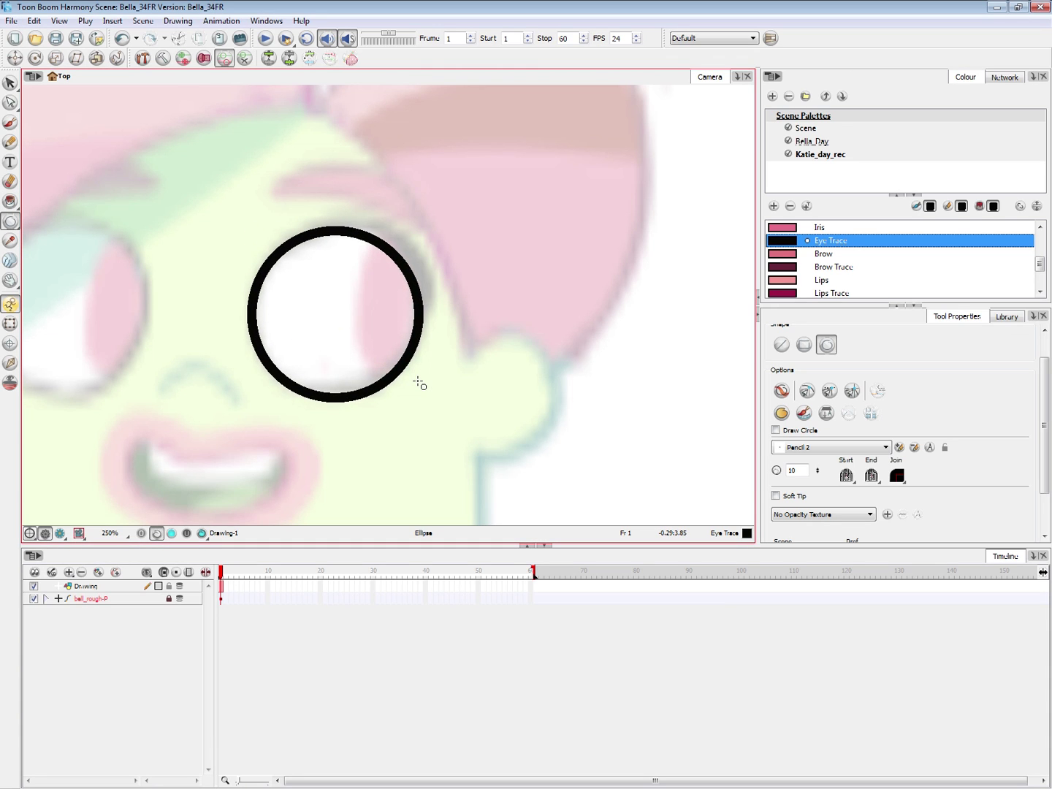
pyautogui.hotkey('ctrl', 'z')
pyautogui.moveTo(808, 468); pyautogui.dragTo(777, 478)
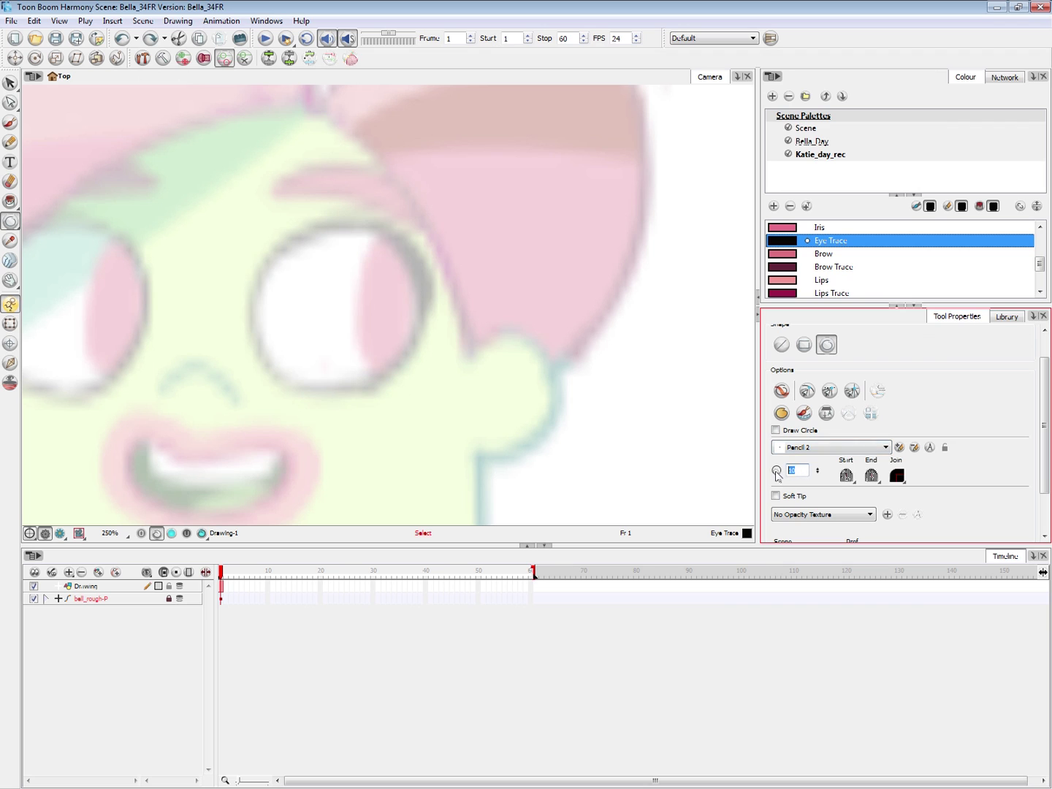
pyautogui.write('7')
pyautogui.moveTo(245, 215)
pyautogui.mouseDown()
pyautogui.moveTo(430, 372)
pyautogui.moveTo(397, 369)
pyautogui.mouseUp()
pyautogui.hotkey('alt', 's')
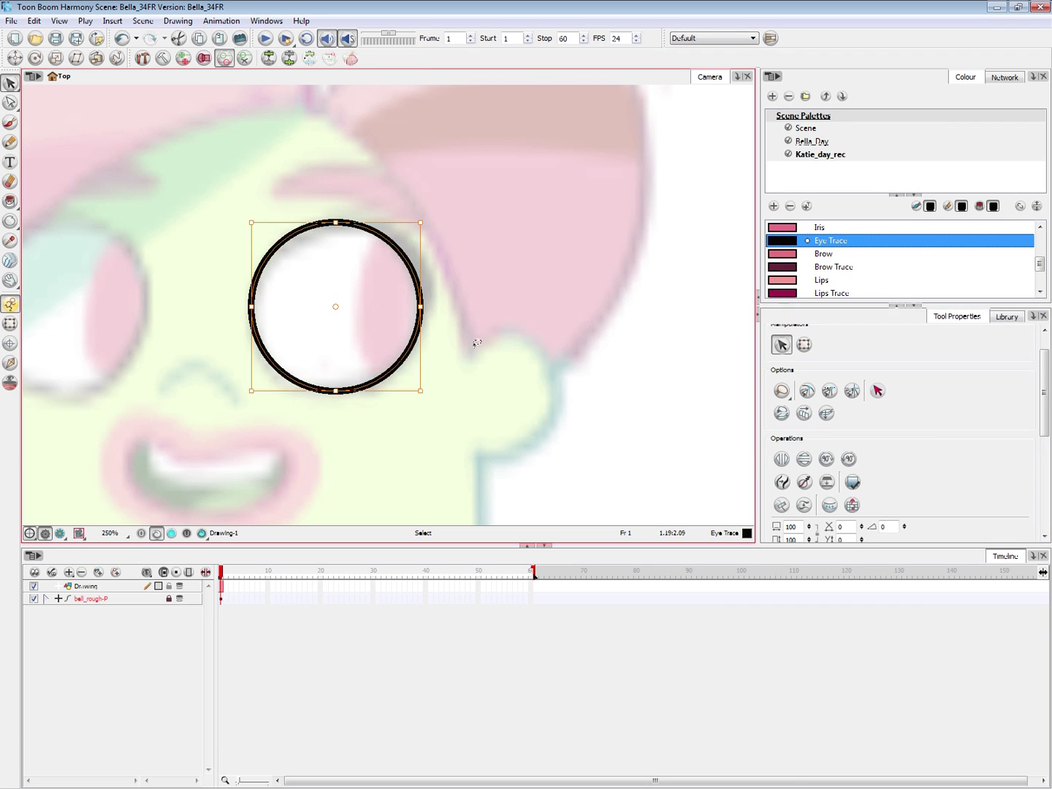
pyautogui.click(511, 362)
# - Try brushing a tapering lash line over the upper outer edge of the eye circle
pyautogui.press('2')
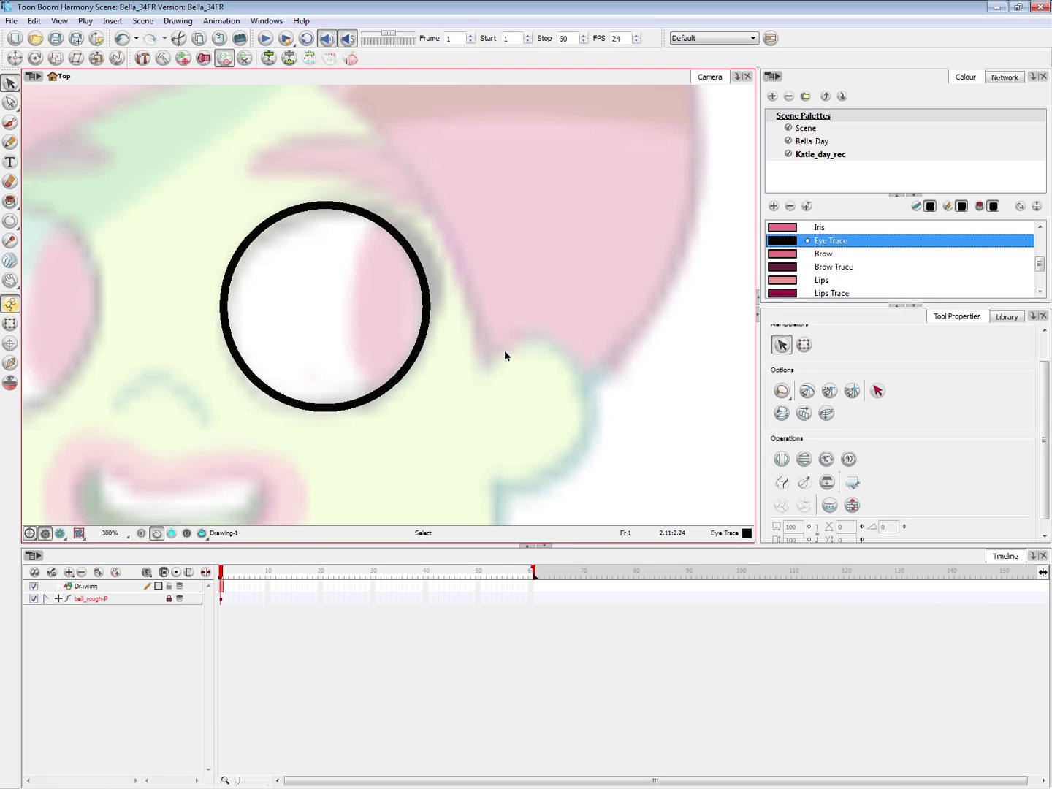
pyautogui.hotkey('alt', 'b')
pyautogui.press('2')
pyautogui.press('2')
pyautogui.moveTo(235, 216)
pyautogui.mouseDown()
pyautogui.moveTo(253, 200)
pyautogui.moveTo(477, 245)
pyautogui.mouseUp()
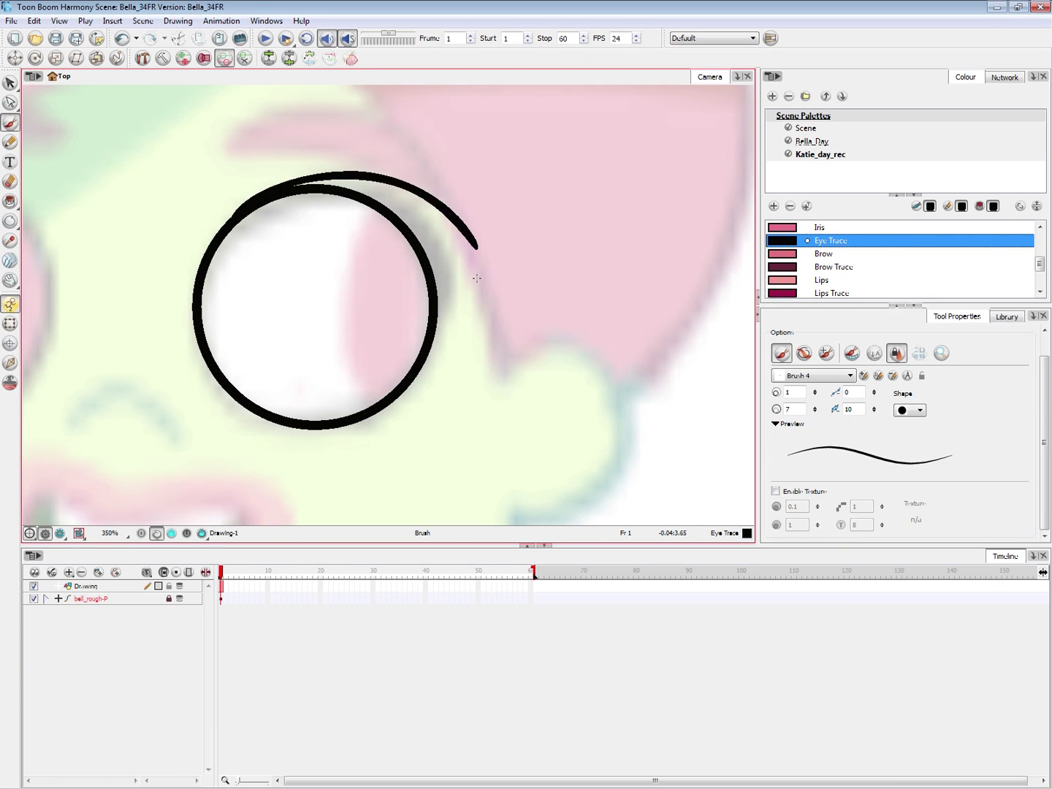
pyautogui.hotkey('ctrl', 'z')
pyautogui.moveTo(242, 206)
pyautogui.mouseDown()
pyautogui.moveTo(311, 182)
pyautogui.moveTo(472, 231)
pyautogui.moveTo(427, 210)
pyautogui.moveTo(477, 295)
pyautogui.moveTo(321, 178)
pyautogui.moveTo(485, 281)
pyautogui.moveTo(418, 207)
pyautogui.moveTo(456, 246)
pyautogui.moveTo(261, 199)
pyautogui.moveTo(484, 269)
pyautogui.moveTo(483, 283)
pyautogui.moveTo(458, 248)
pyautogui.mouseUp()
pyautogui.hotkey('ctrl', 'z')
pyautogui.hotkey('ctrl', 'z')
pyautogui.hotkey('ctrl', 'z')
pyautogui.hotkey('ctrl', 'z')
# - Select and delete the lash stroke beside the eye circle
pyautogui.hotkey('alt', 's')
pyautogui.click(479, 264)
pyautogui.click(547, 238)
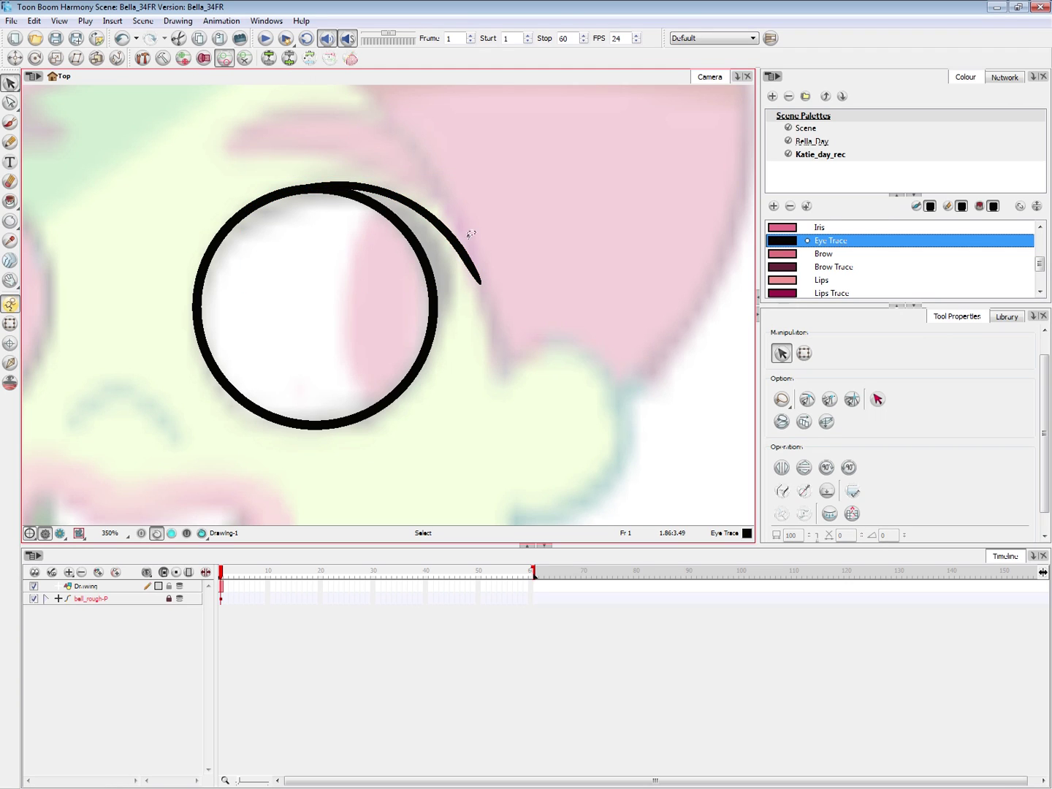
pyautogui.click(452, 254)
pyautogui.press('Delete')
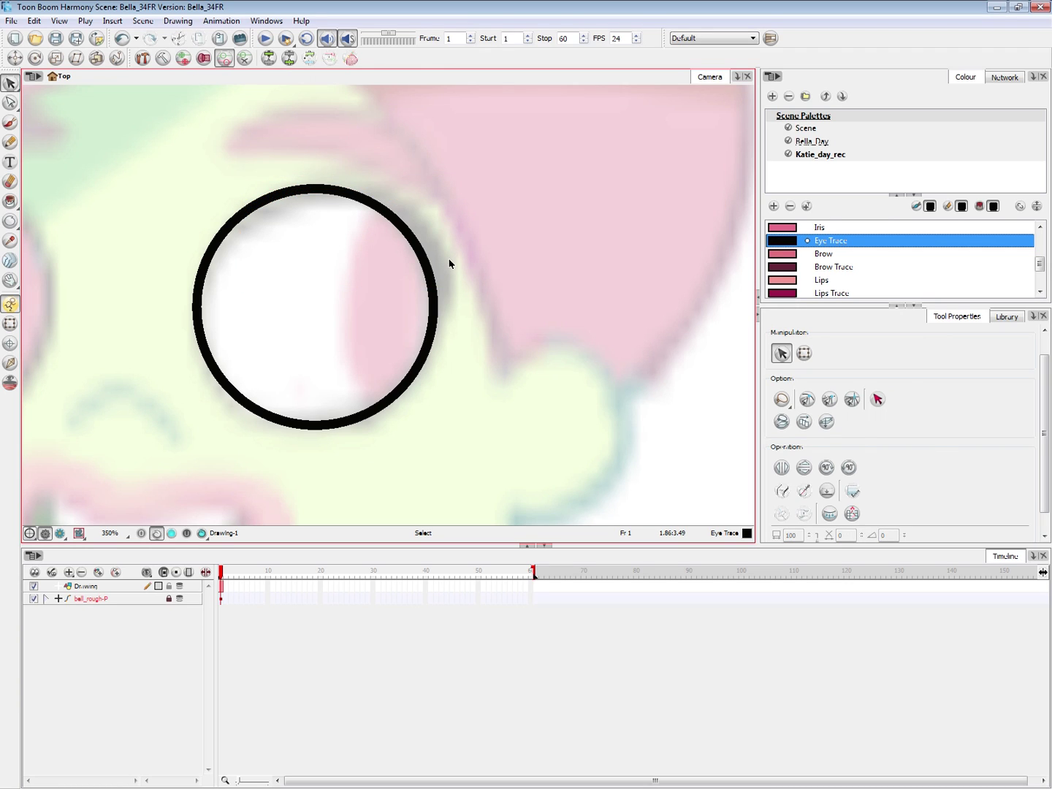
# - Try converting the eye circle's pencil line into a brush stroke
pyautogui.hotkey('alt', 'b')
pyautogui.hotkey('alt', 's')
pyautogui.click(433, 258)
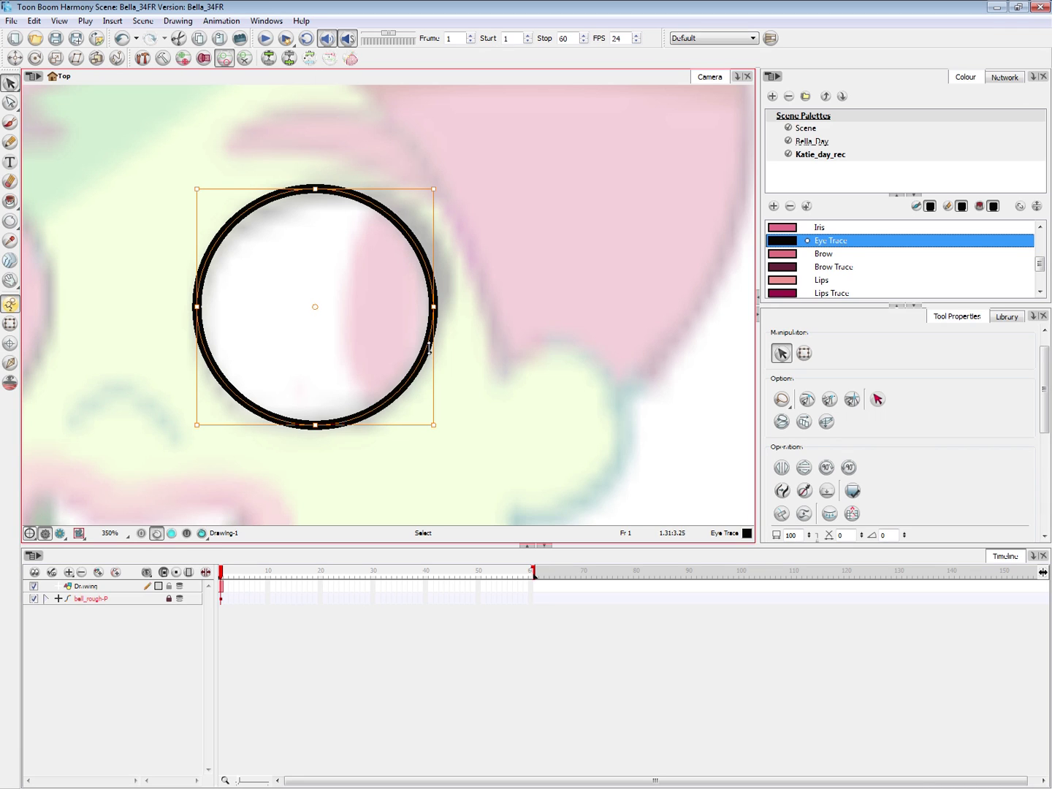
pyautogui.hotkey('shift', '7')
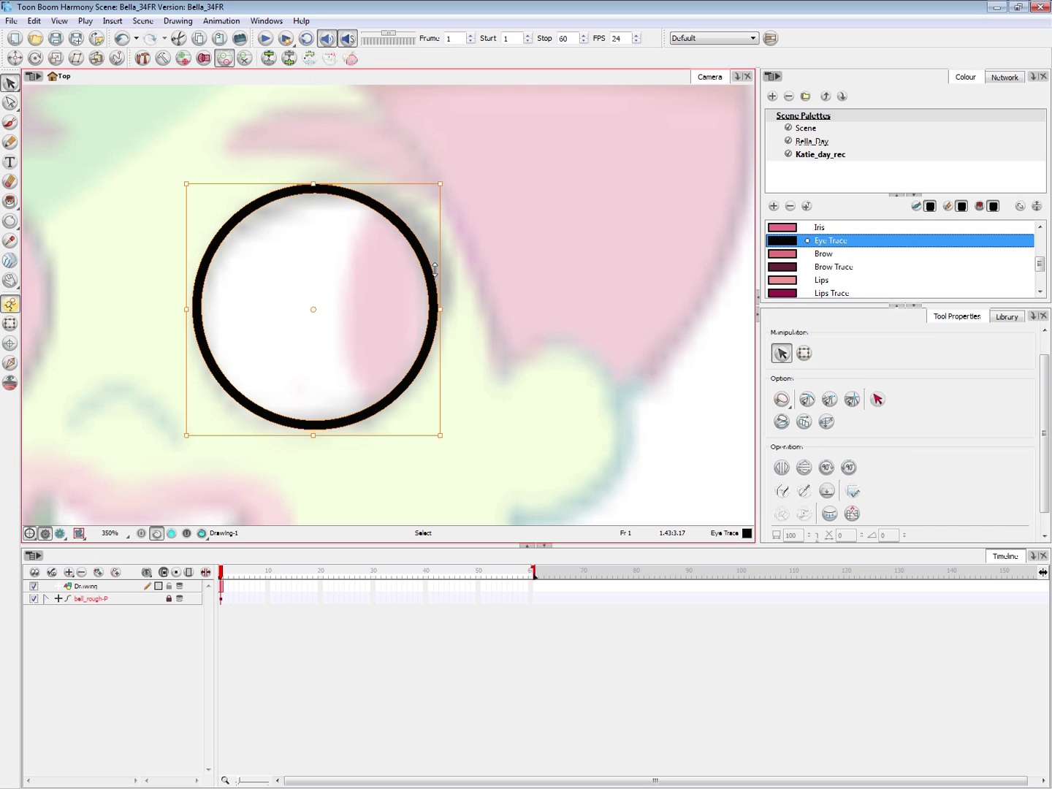
pyautogui.hotkey('ctrl', 'z')
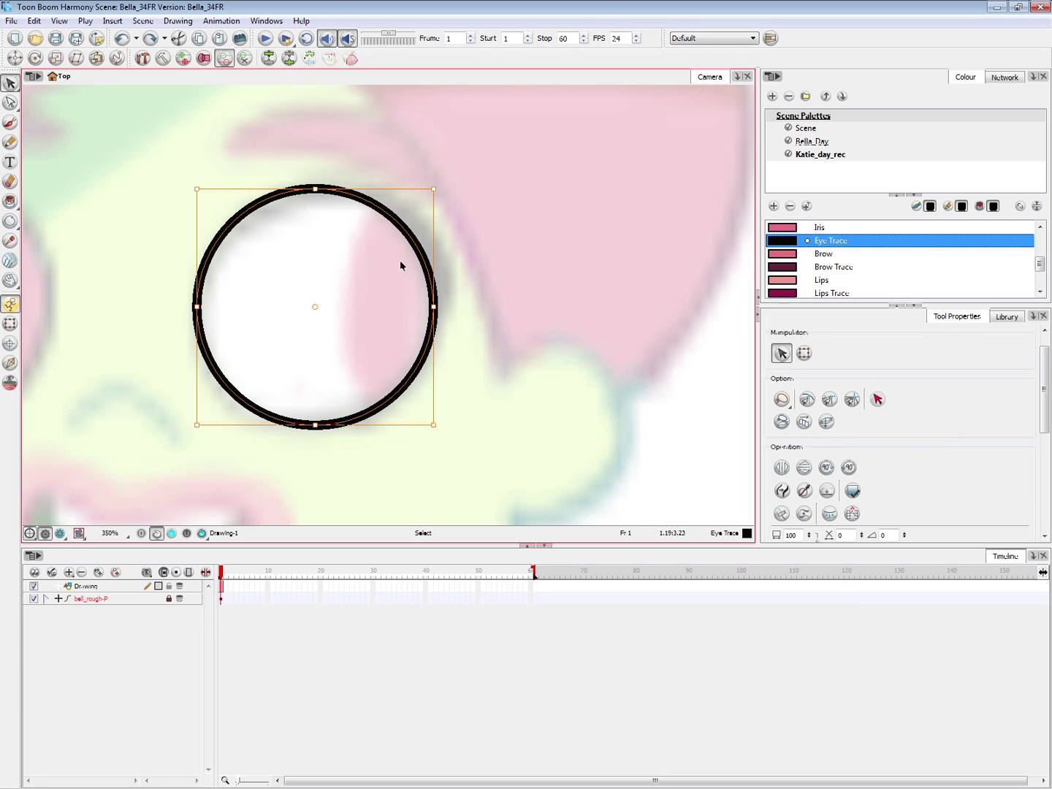
# - Brush the upper lash curve from the top of the eye circle outward toward the ear
pyautogui.hotkey('alt', 'b')
pyautogui.press('2')
pyautogui.moveTo(267, 178); pyautogui.dragTo(496, 307)
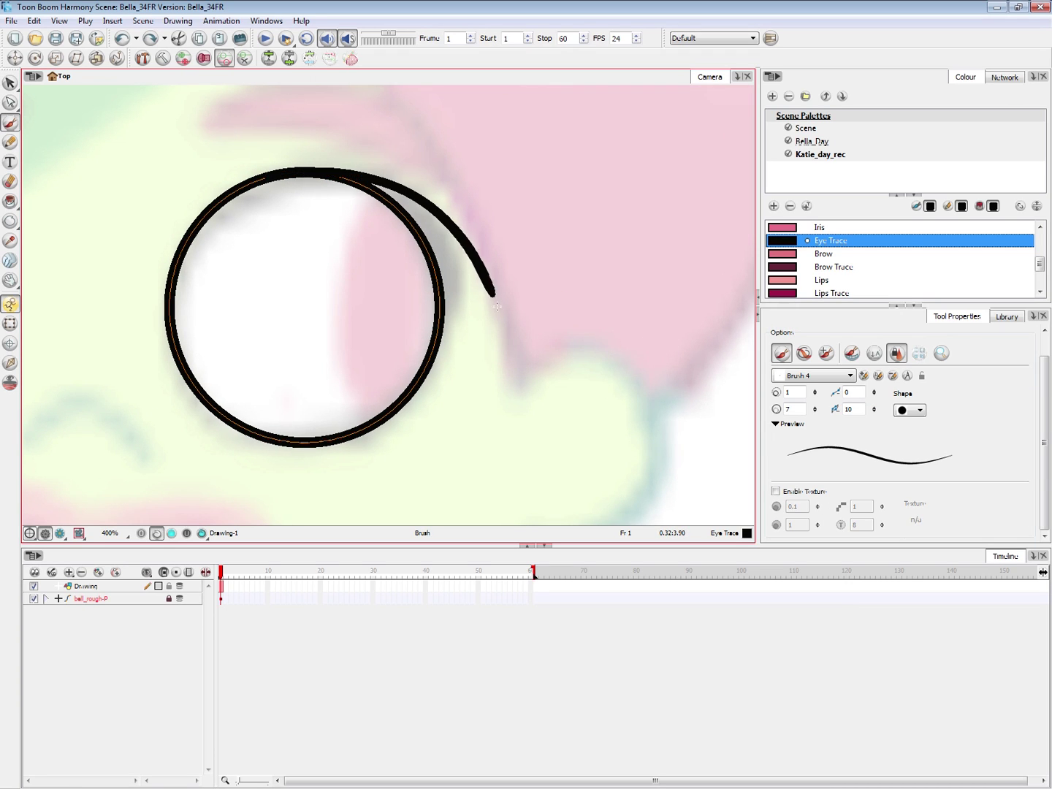
pyautogui.hotkey('ctrl', 'z')
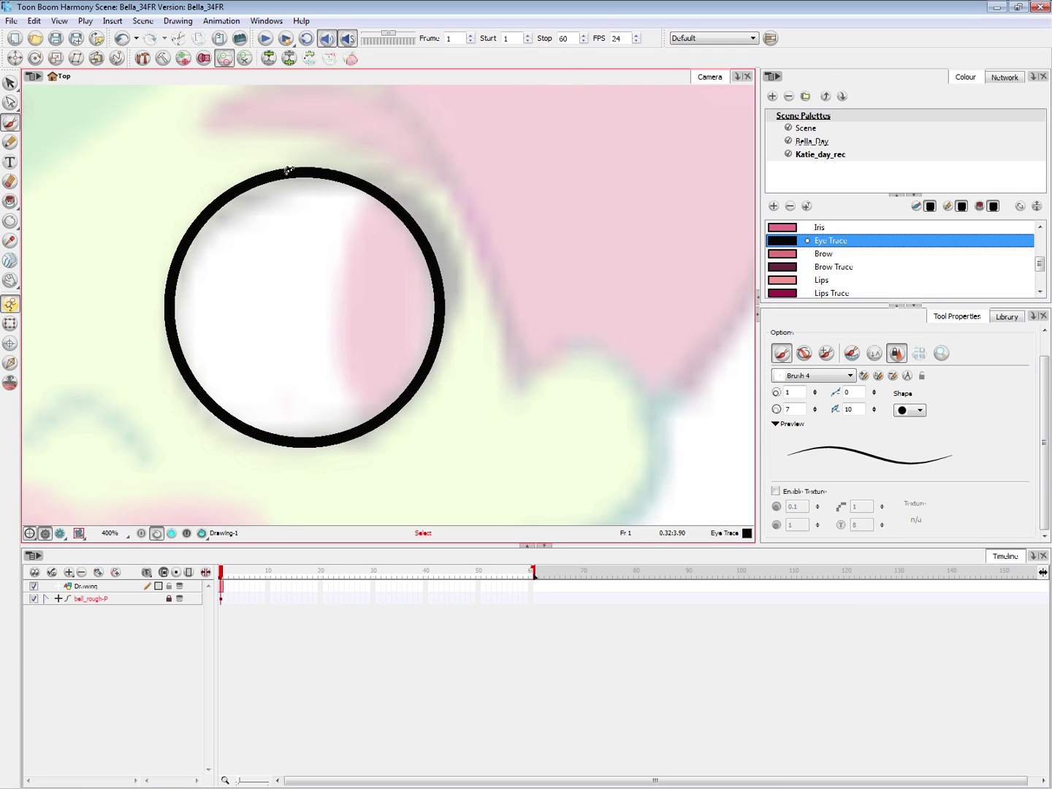
pyautogui.moveTo(282, 175)
pyautogui.mouseDown()
pyautogui.moveTo(352, 174)
pyautogui.moveTo(484, 305)
pyautogui.mouseUp()
pyautogui.hotkey('ctrl', 'z')
pyautogui.moveTo(268, 177); pyautogui.dragTo(497, 320)
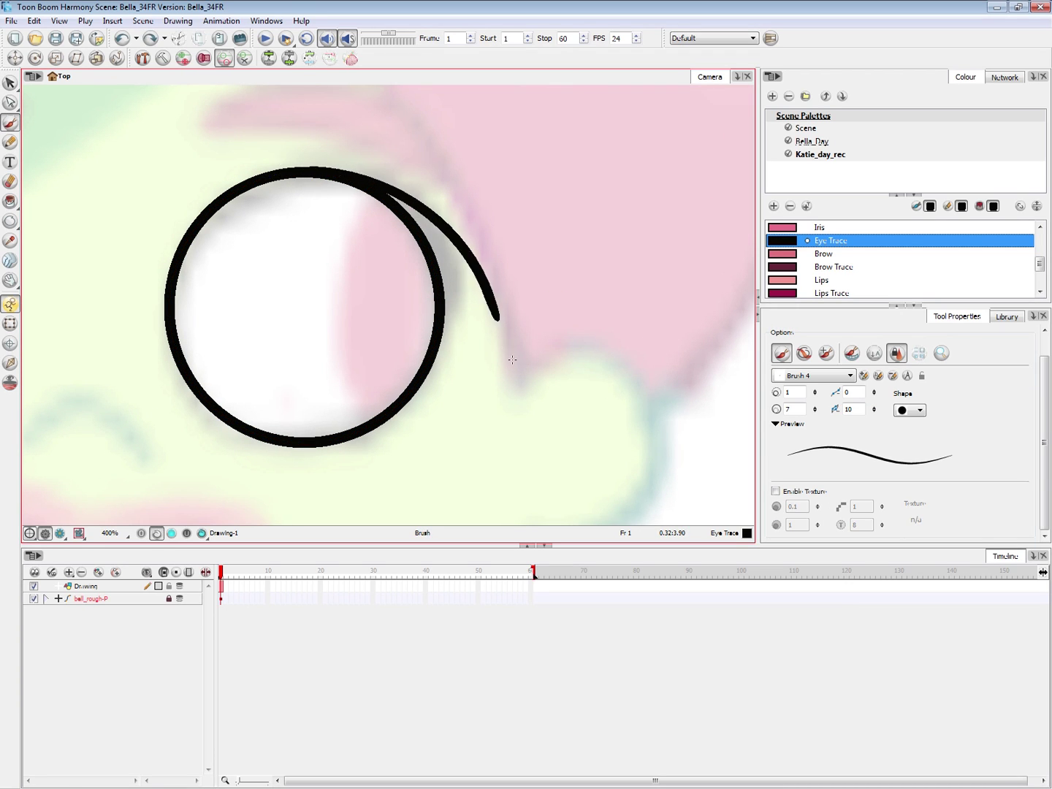
# - Close the lash with a short brush stroke back to the eye circle and cut off the overhanging line ends
pyautogui.moveTo(475, 249); pyautogui.dragTo(418, 352)
pyautogui.hotkey('ctrl', 'z')
pyautogui.moveTo(492, 271); pyautogui.dragTo(415, 327)
pyautogui.hotkey('alt', 't')
pyautogui.moveTo(500, 284)
pyautogui.mouseDown()
pyautogui.moveTo(488, 264)
pyautogui.moveTo(495, 322)
pyautogui.mouseUp()
pyautogui.moveTo(431, 299); pyautogui.dragTo(411, 365)
# - Try moving and resizing the eye circle's outline separately from the lash
pyautogui.hotkey('alt', 's')
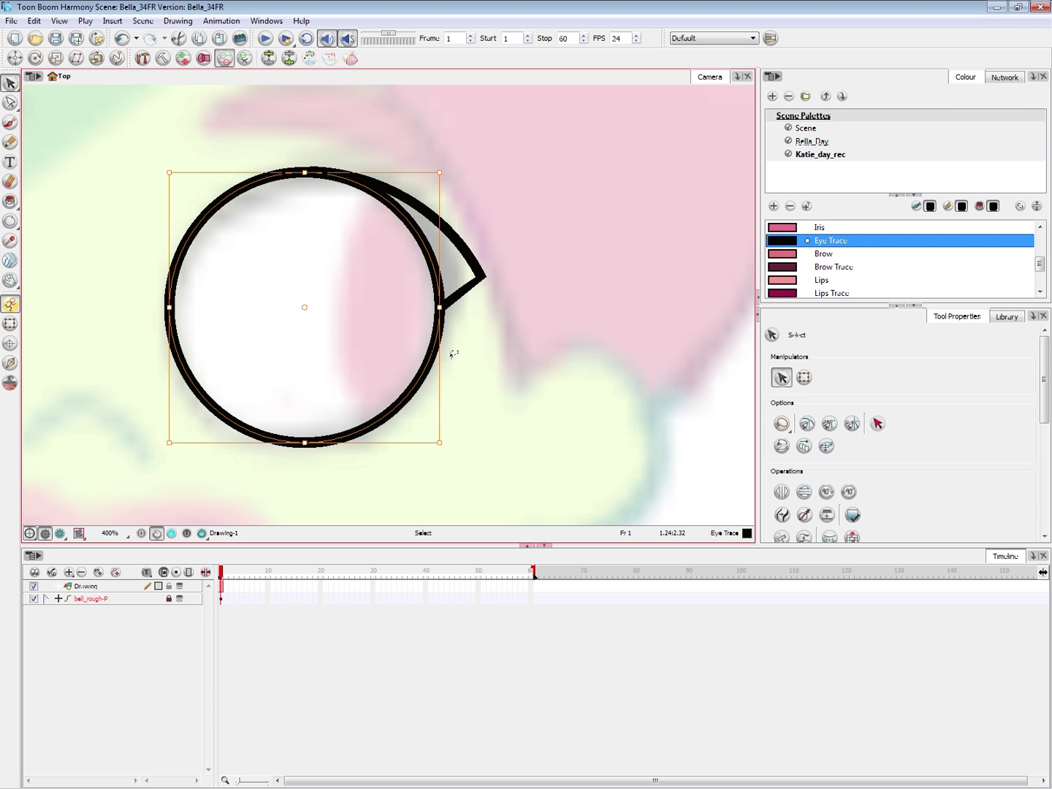
pyautogui.moveTo(431, 356); pyautogui.dragTo(437, 359)
pyautogui.hotkey('ctrl', 'z')
pyautogui.moveTo(437, 441)
pyautogui.mouseDown()
pyautogui.moveTo(425, 465)
pyautogui.moveTo(436, 454)
pyautogui.mouseUp()
pyautogui.hotkey('ctrl', 'z')
pyautogui.hotkey('ctrl', 'z')
# - Fill the closed lash area beside the eye circle with the Eye Trace colour
pyautogui.click(466, 300)
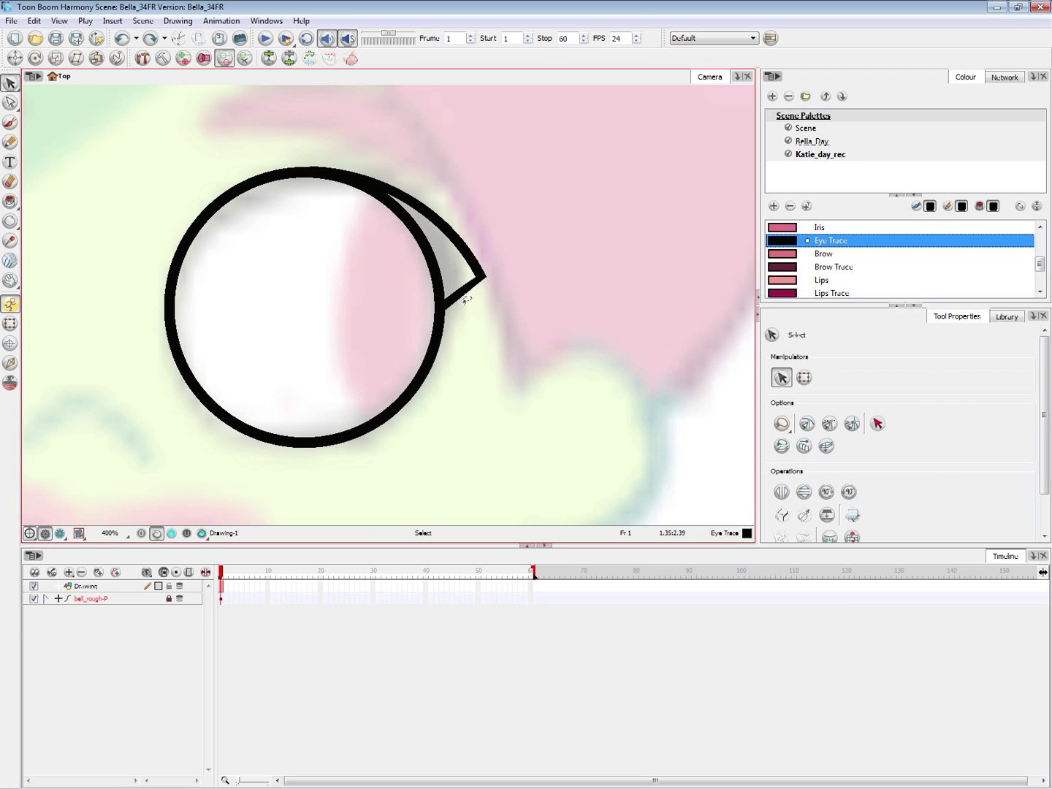
pyautogui.press('i')
pyautogui.click(470, 273)
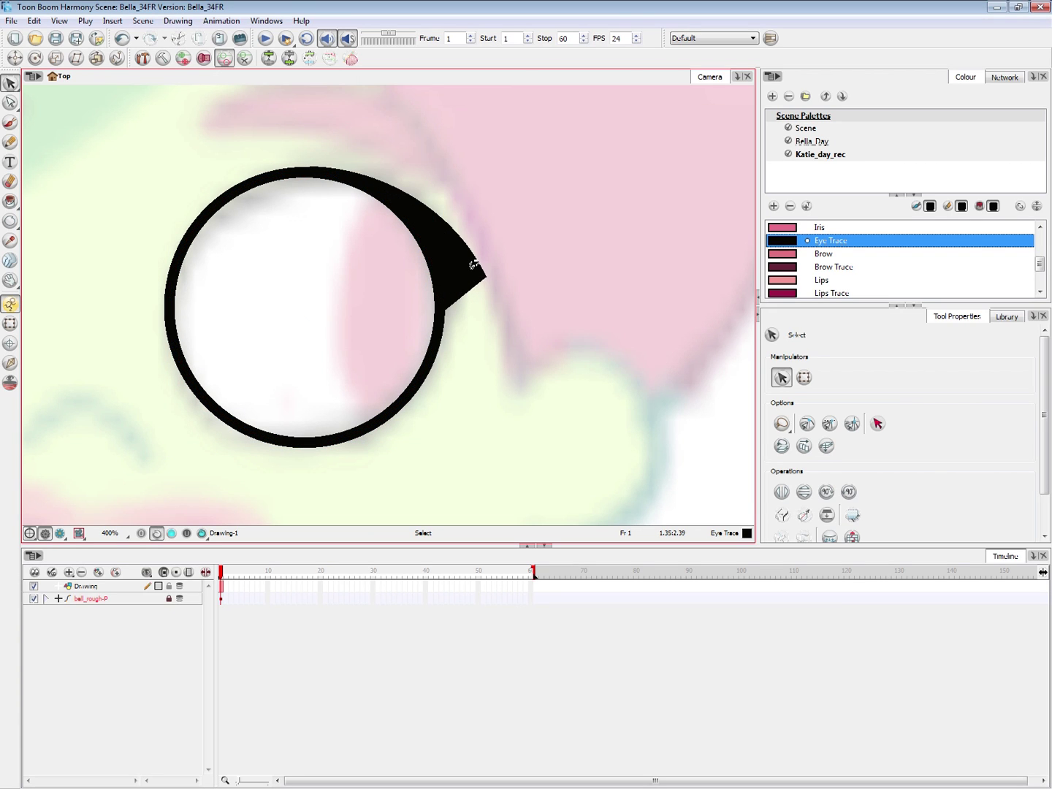
pyautogui.hotkey('shift', 't')
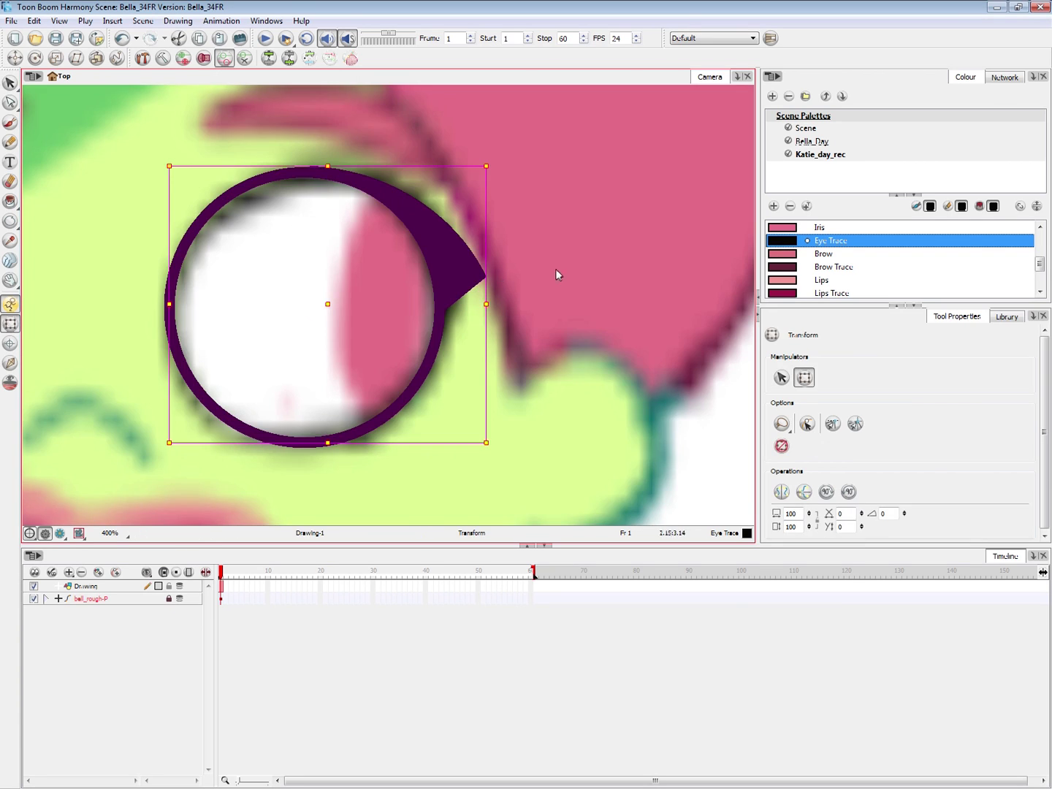
pyautogui.hotkey('alt', 'b')
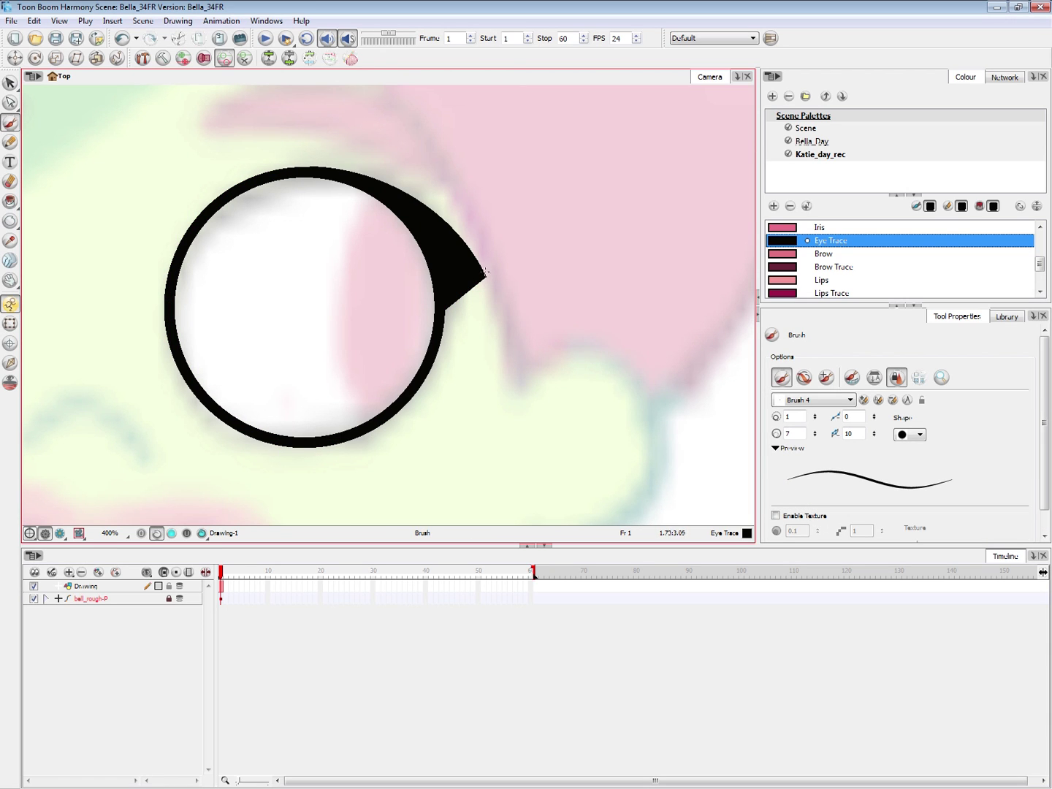
pyautogui.hotkey('alt', 's')
pyautogui.moveTo(515, 241); pyautogui.dragTo(507, 351)
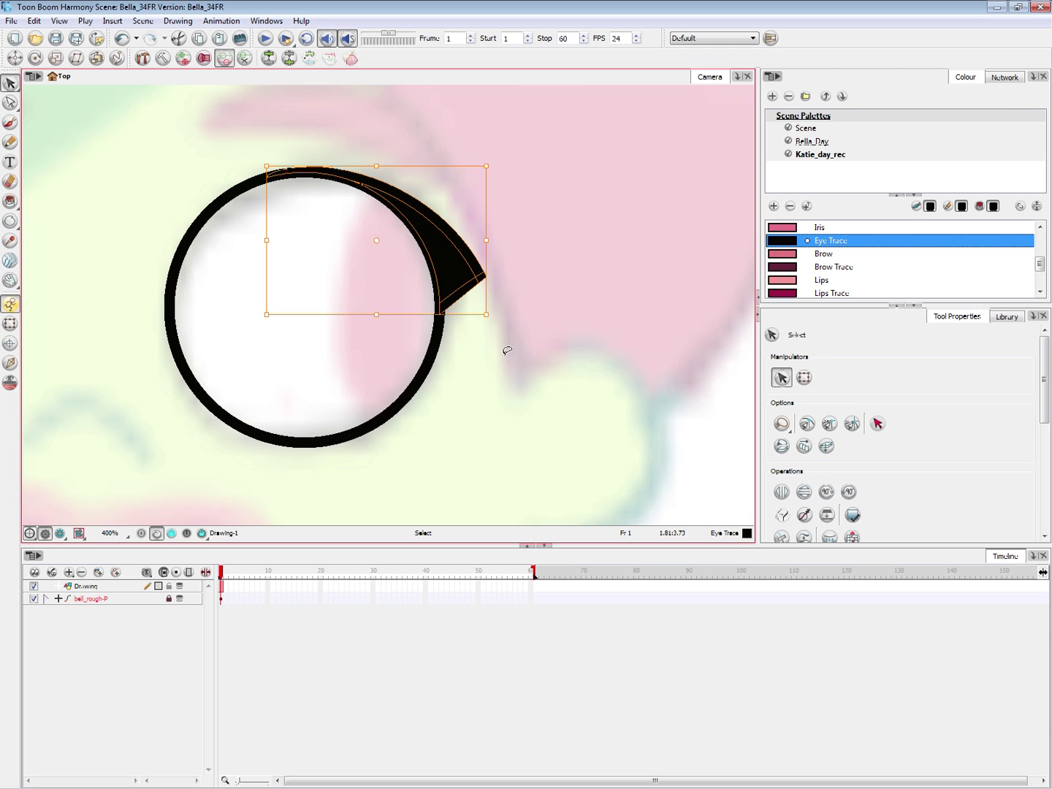
pyautogui.click(536, 344)
# - Fill the inside of the eye circle with the Eye White colour
pyautogui.moveTo(1040, 263)
pyautogui.mouseDown()
pyautogui.moveTo(1041, 275)
pyautogui.moveTo(1041, 252)
pyautogui.mouseUp()
pyautogui.click(811, 267)
pyautogui.click(792, 269)
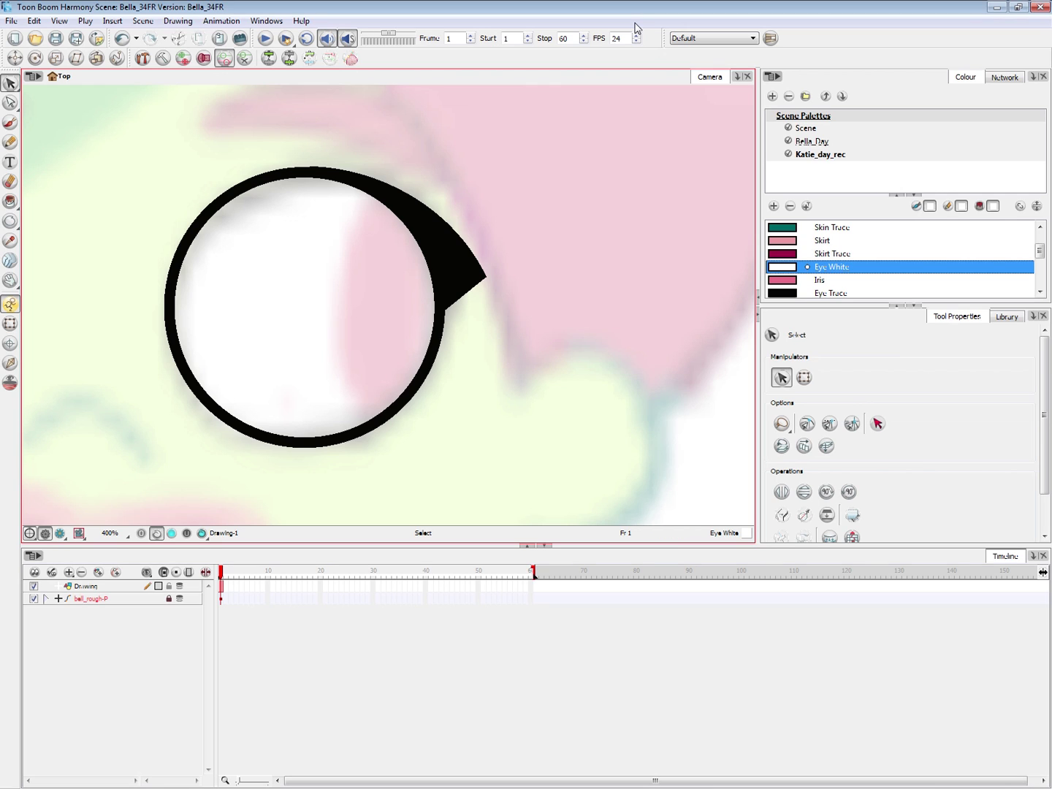
pyautogui.click(367, 321)
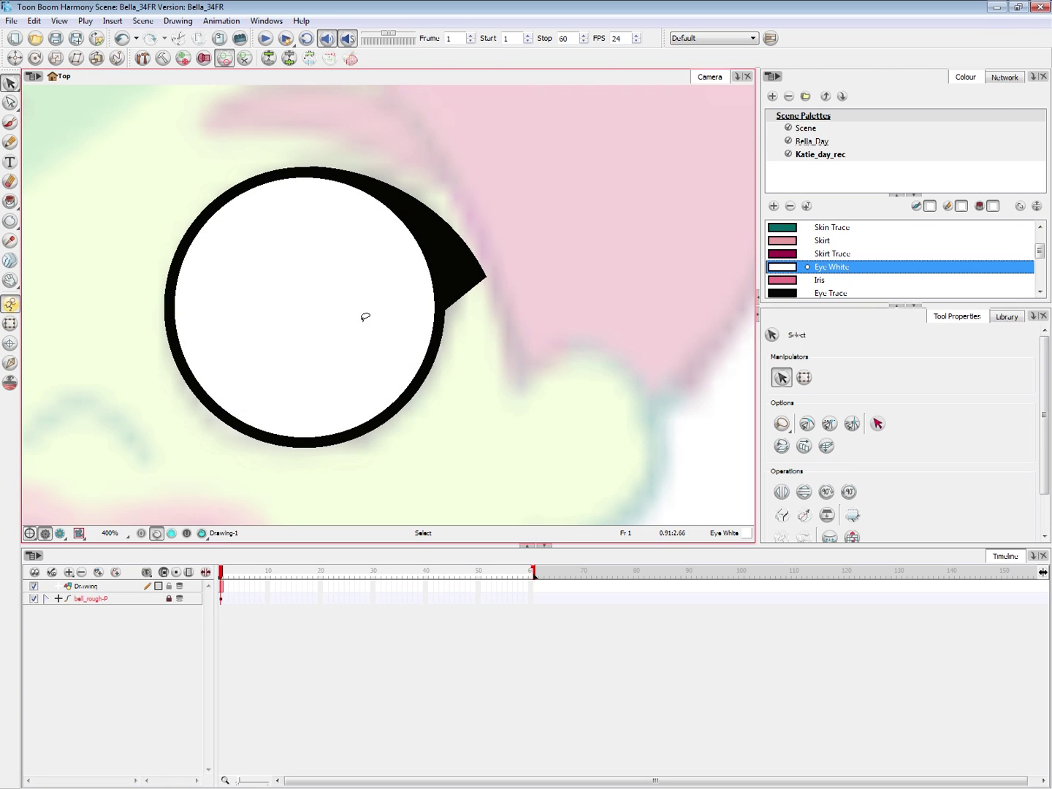
pyautogui.click(12, 323)
pyautogui.click(609, 299)
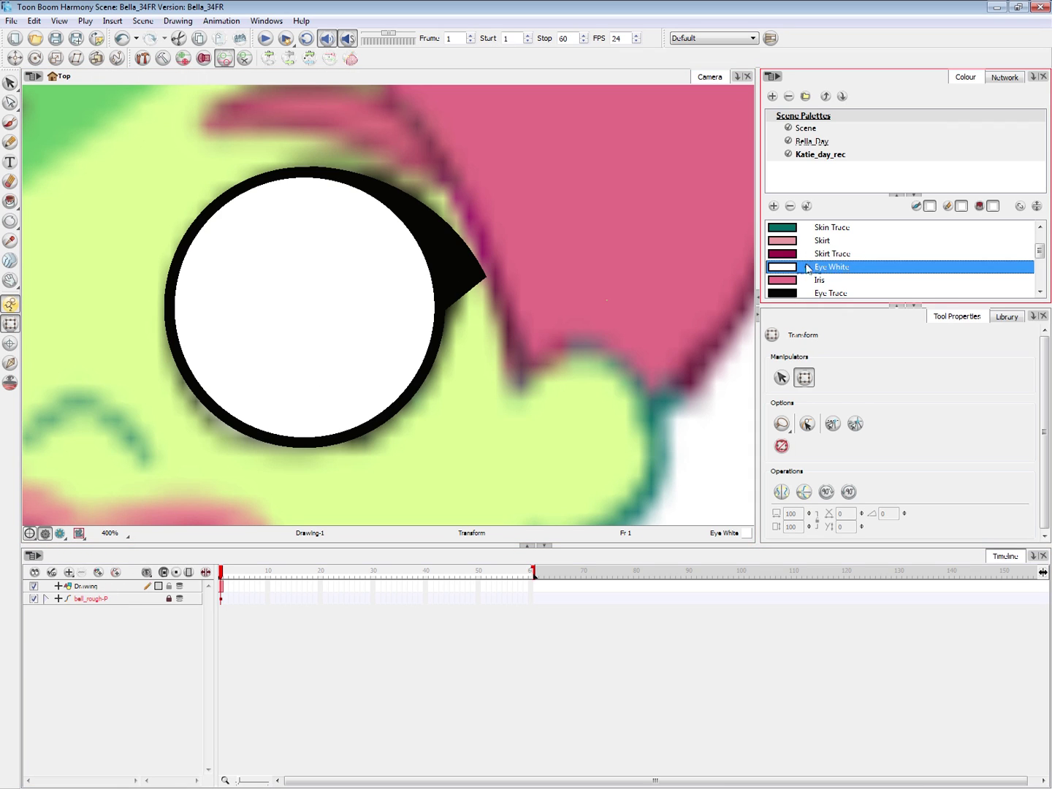
# - Rename the eye's drawing layer Eye1 and add a new drawing layer above it
pyautogui.click(90, 588)
pyautogui.doubleClick(95, 588)
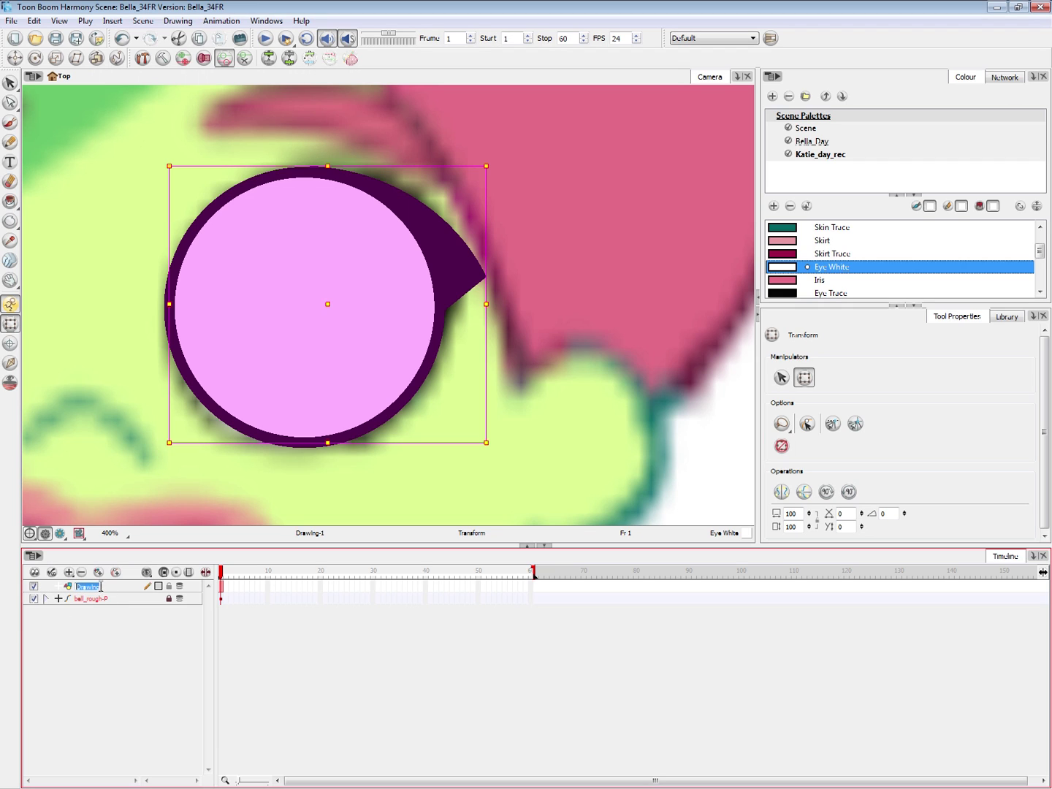
pyautogui.write('Eye1')
pyautogui.click(109, 639)
pyautogui.click(92, 588)
pyautogui.click(99, 572)
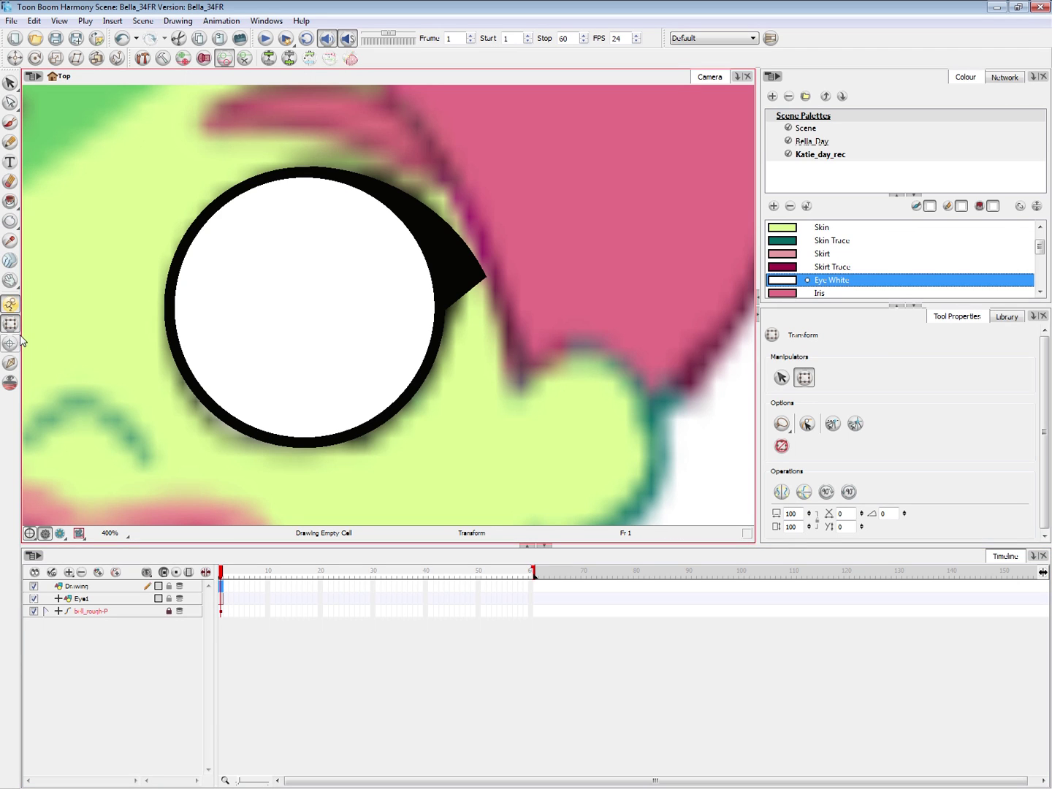
# - Draw an upright ellipse inside the eye circle on the new layer and fill it with the Iris colour
pyautogui.moveTo(12, 218); pyautogui.dragTo(43, 250)
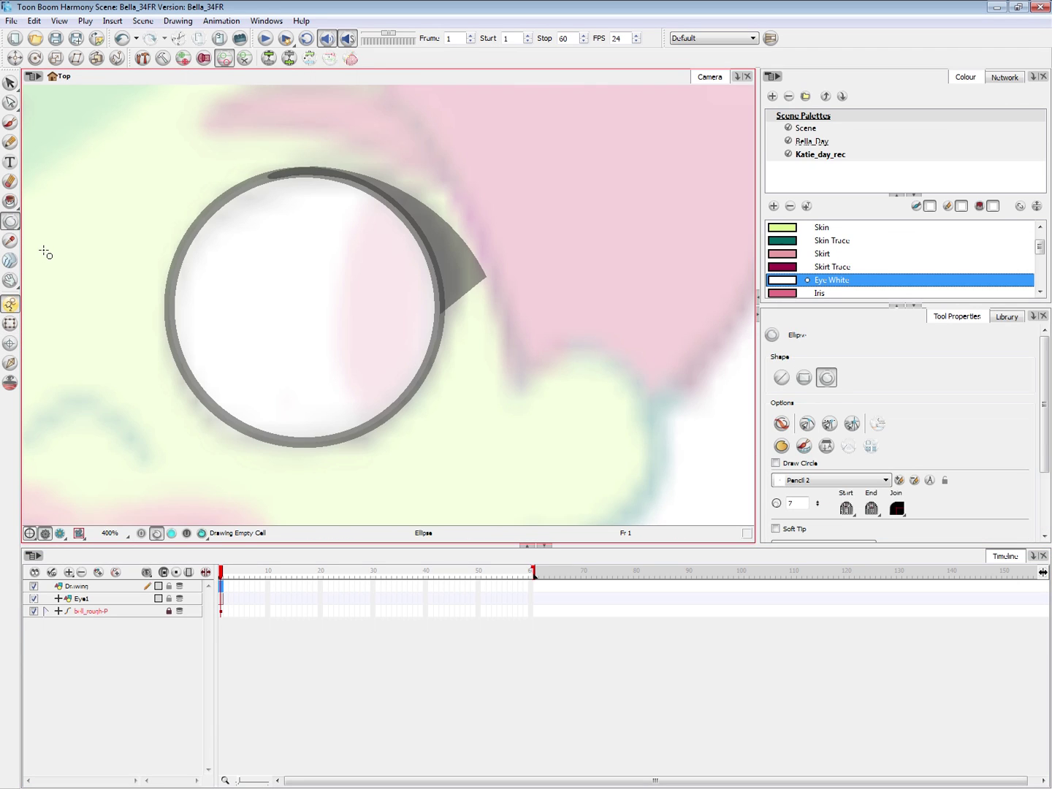
pyautogui.click(793, 294)
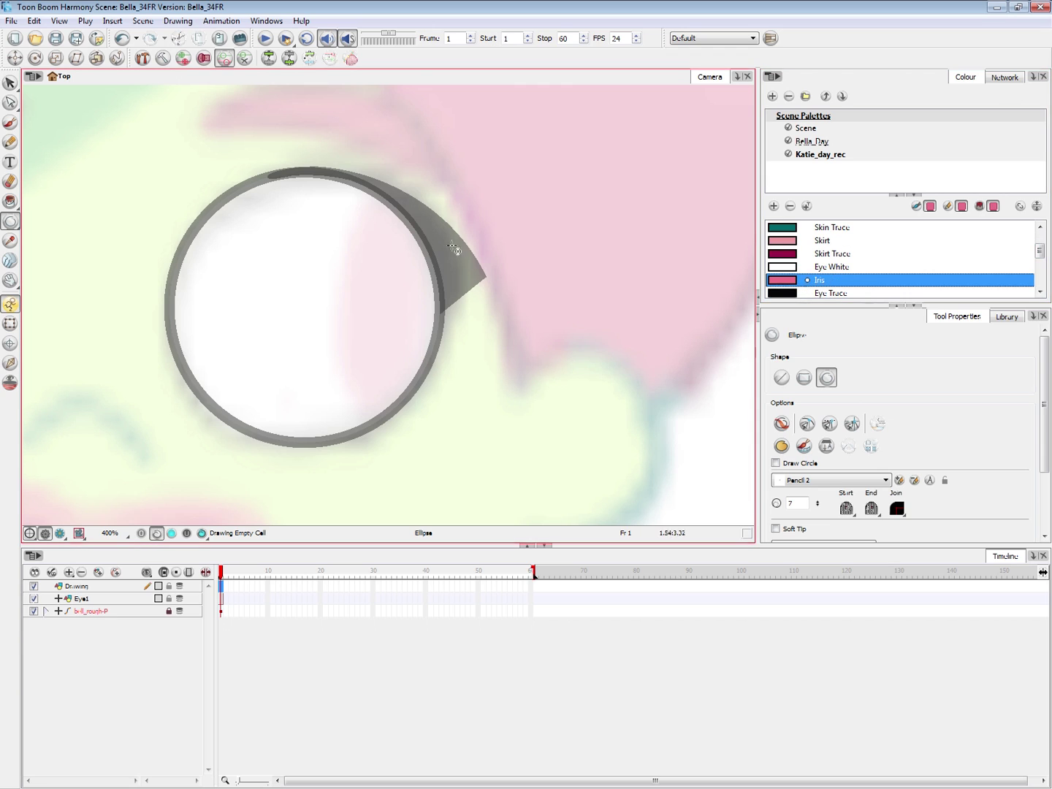
pyautogui.moveTo(336, 168); pyautogui.dragTo(453, 424)
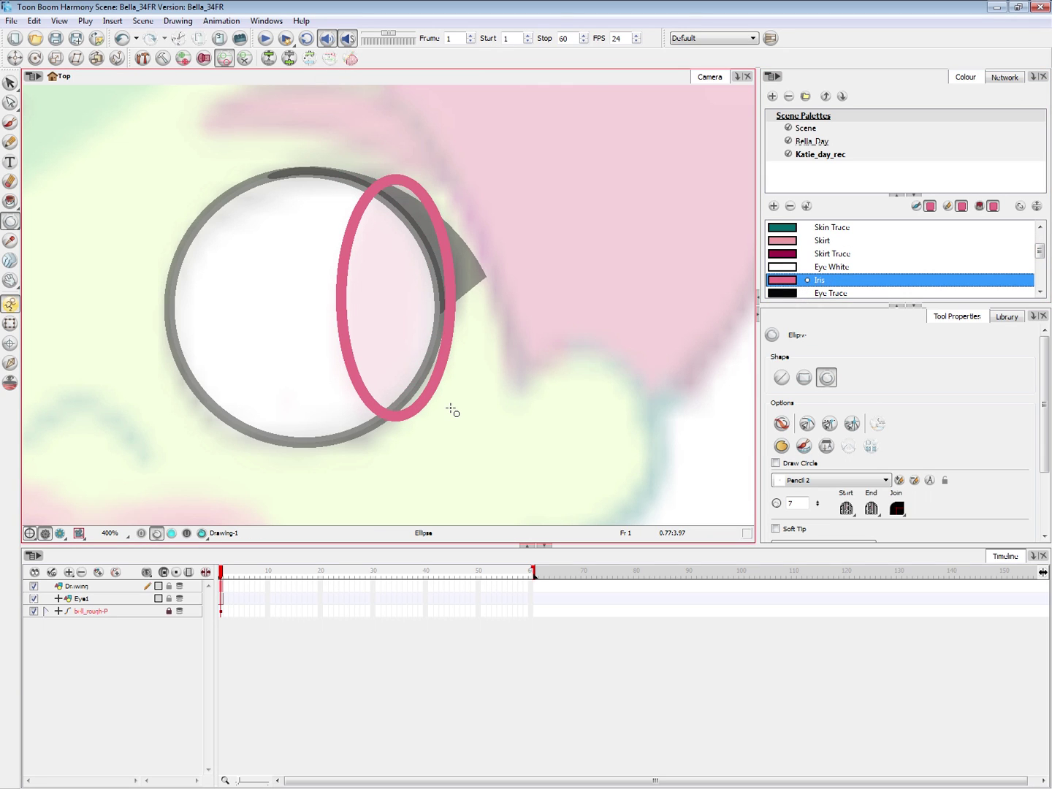
pyautogui.hotkey('ctrl', 'z')
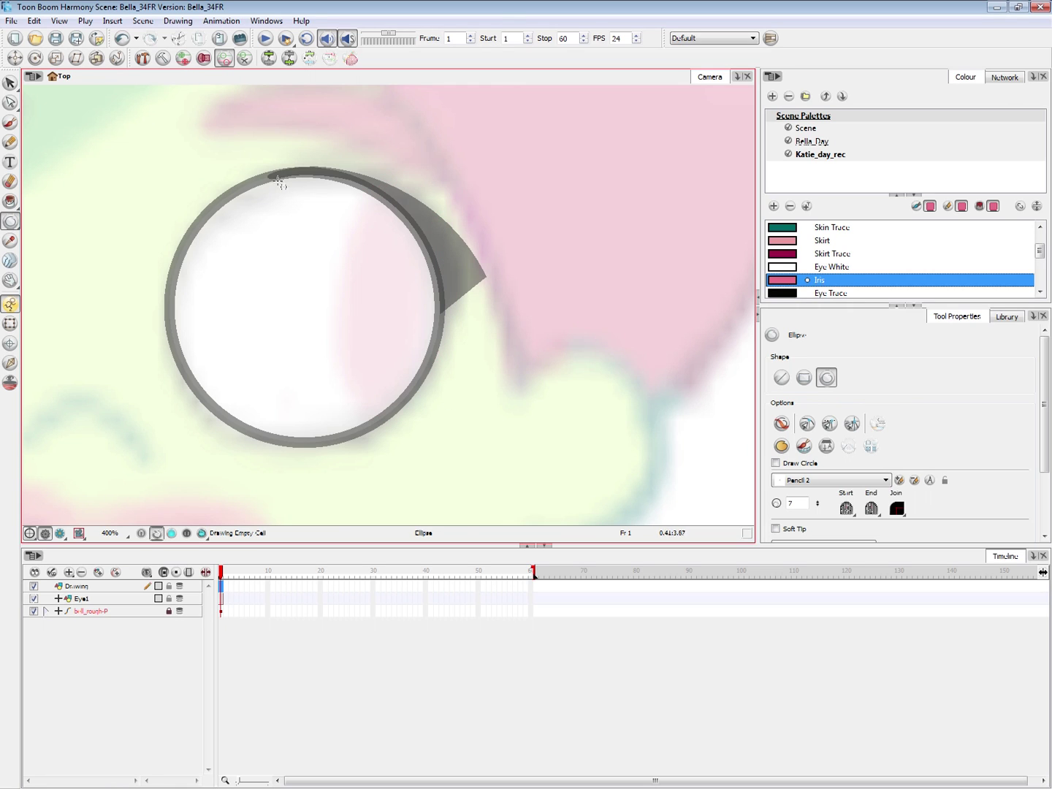
pyautogui.moveTo(248, 187)
pyautogui.mouseDown()
pyautogui.moveTo(388, 392)
pyautogui.moveTo(381, 379)
pyautogui.moveTo(401, 395)
pyautogui.mouseUp()
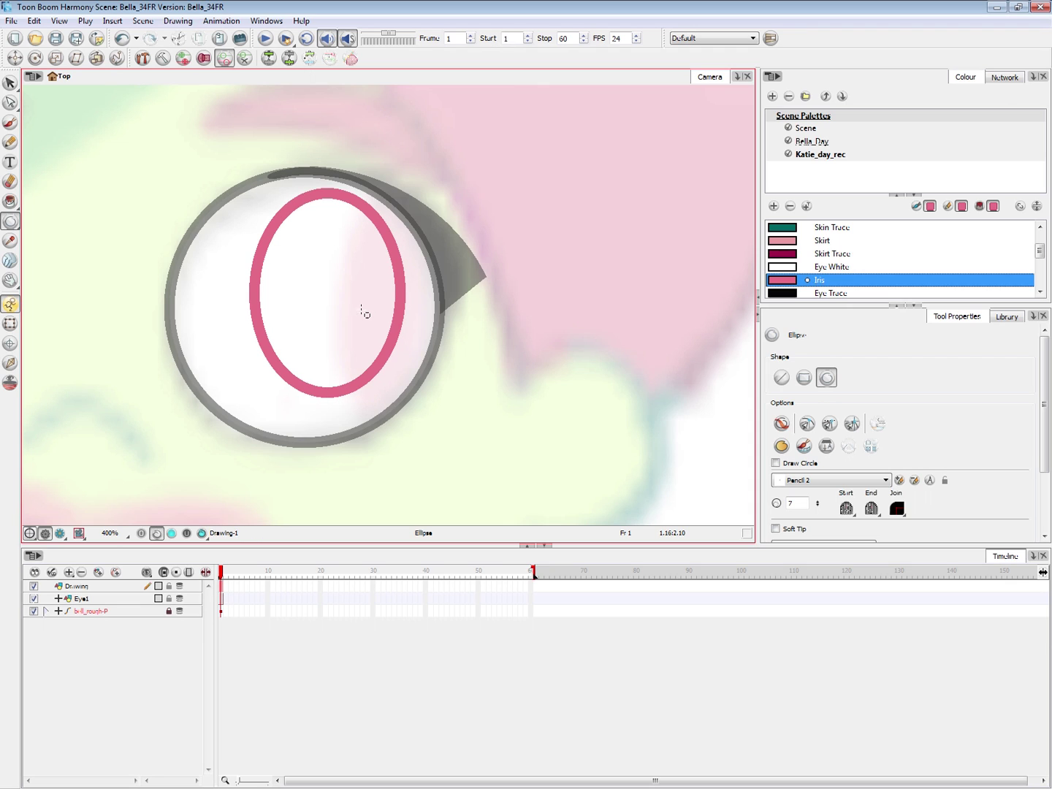
pyautogui.press('i')
pyautogui.click(361, 315)
# - Try deleting the outline around the filled iris ellipse
pyautogui.hotkey('alt', 's')
pyautogui.click(385, 357)
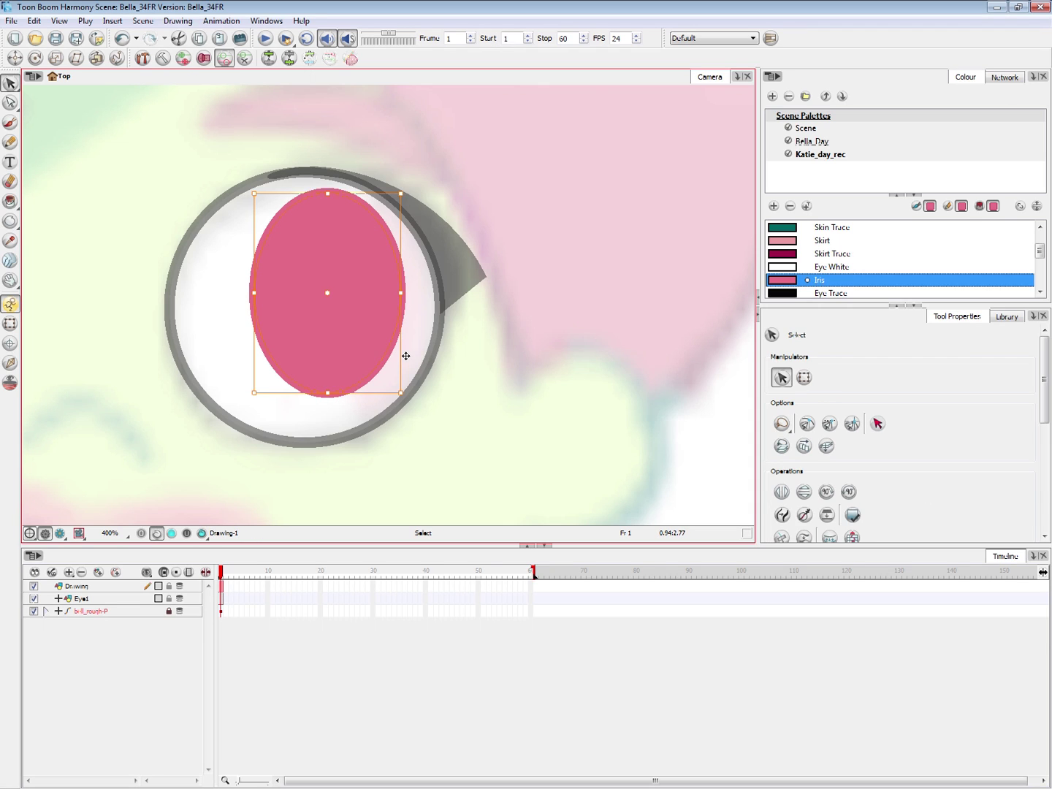
pyautogui.press('Delete')
pyautogui.click(392, 293)
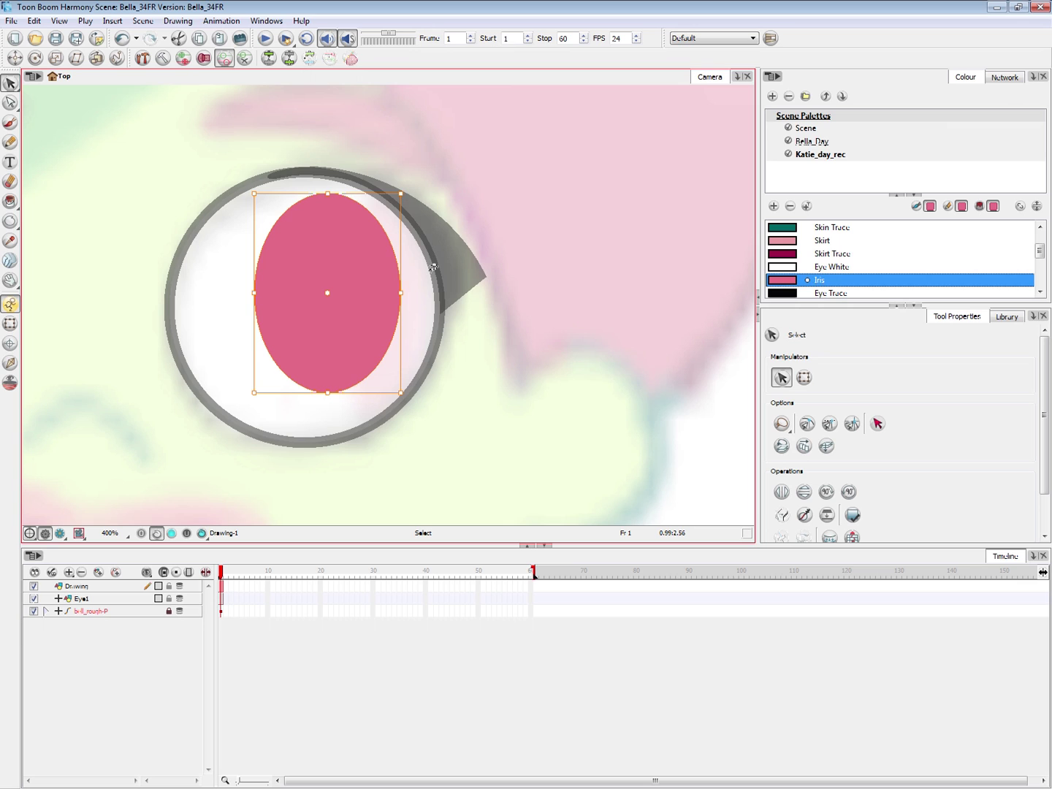
pyautogui.hotkey('ctrl', 'z')
# - Pull the iris ellipse's outline away from its fill and delete the outline
pyautogui.click(450, 279)
pyautogui.click(405, 284)
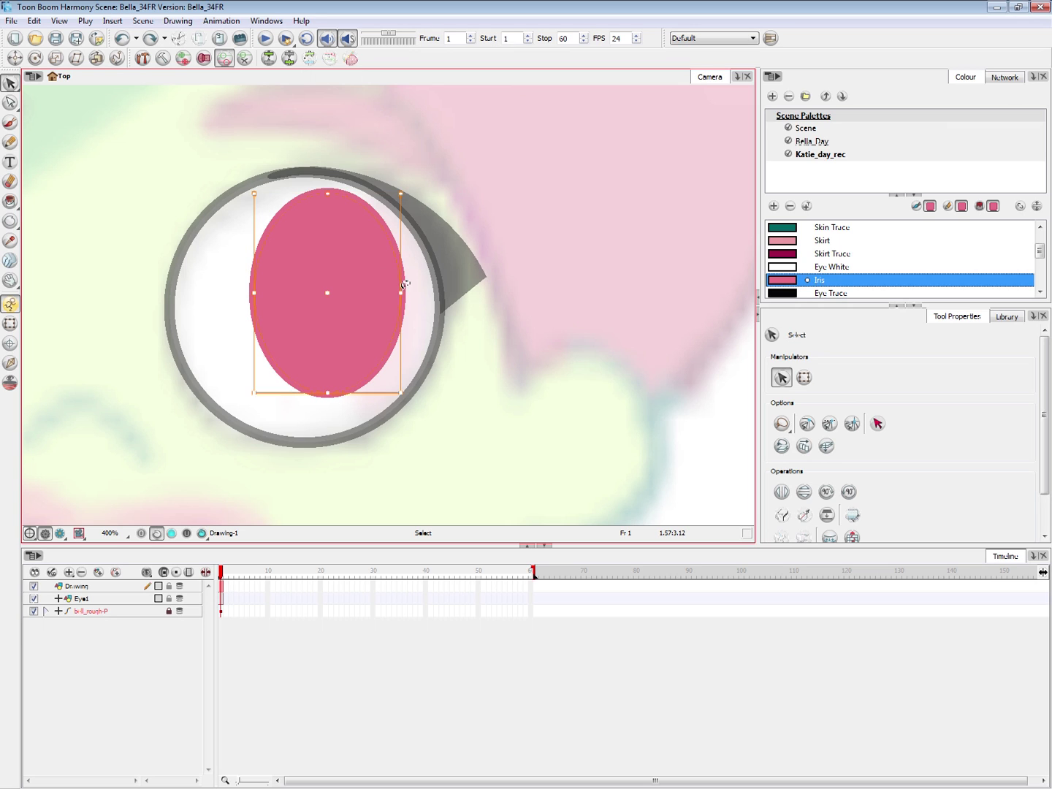
pyautogui.click(392, 335)
pyautogui.moveTo(393, 336); pyautogui.dragTo(666, 326)
pyautogui.click(601, 430)
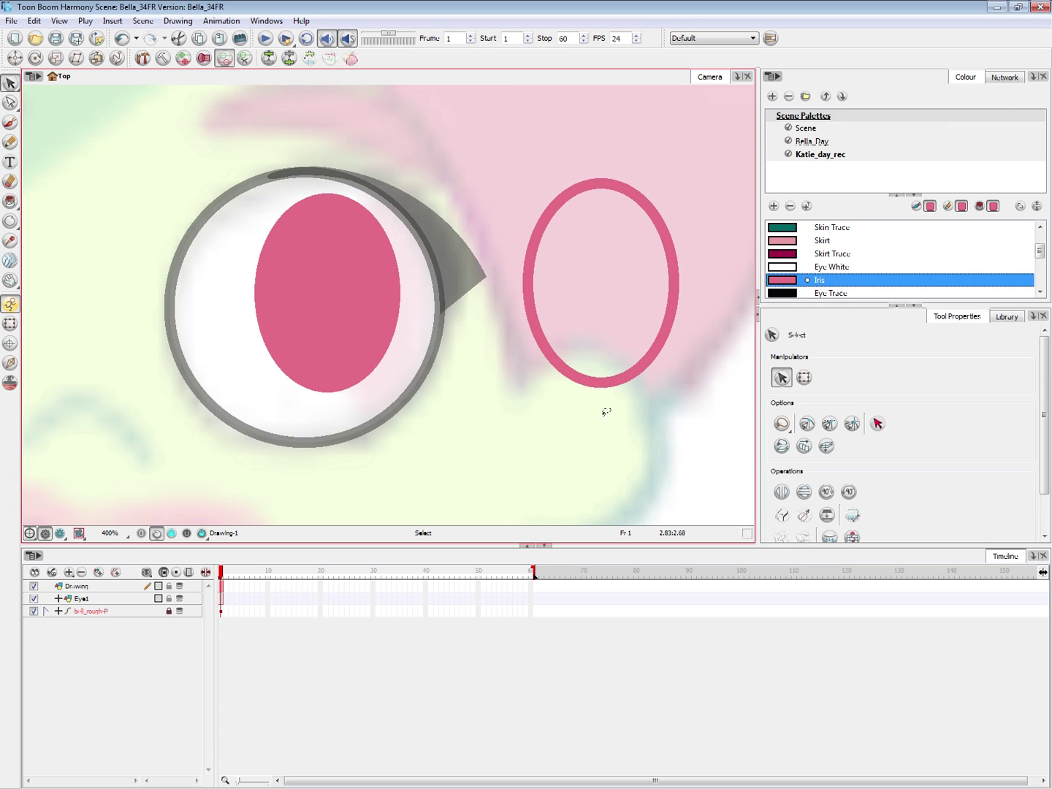
pyautogui.click(611, 383)
pyautogui.press('Delete')
# - Enlarge the iris fill slightly and reposition it within the eye circle
pyautogui.click(354, 326)
pyautogui.moveTo(372, 244); pyautogui.dragTo(373, 255)
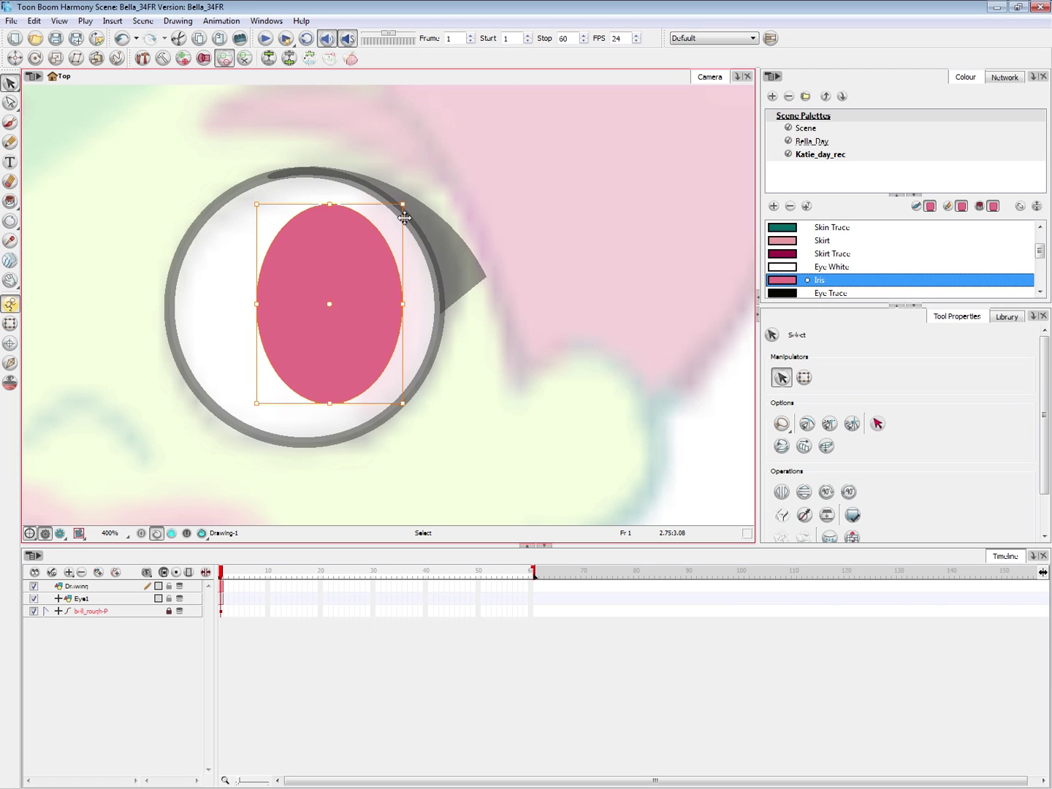
pyautogui.moveTo(403, 204); pyautogui.dragTo(414, 194)
pyautogui.moveTo(378, 259); pyautogui.dragTo(371, 258)
pyautogui.click(536, 186)
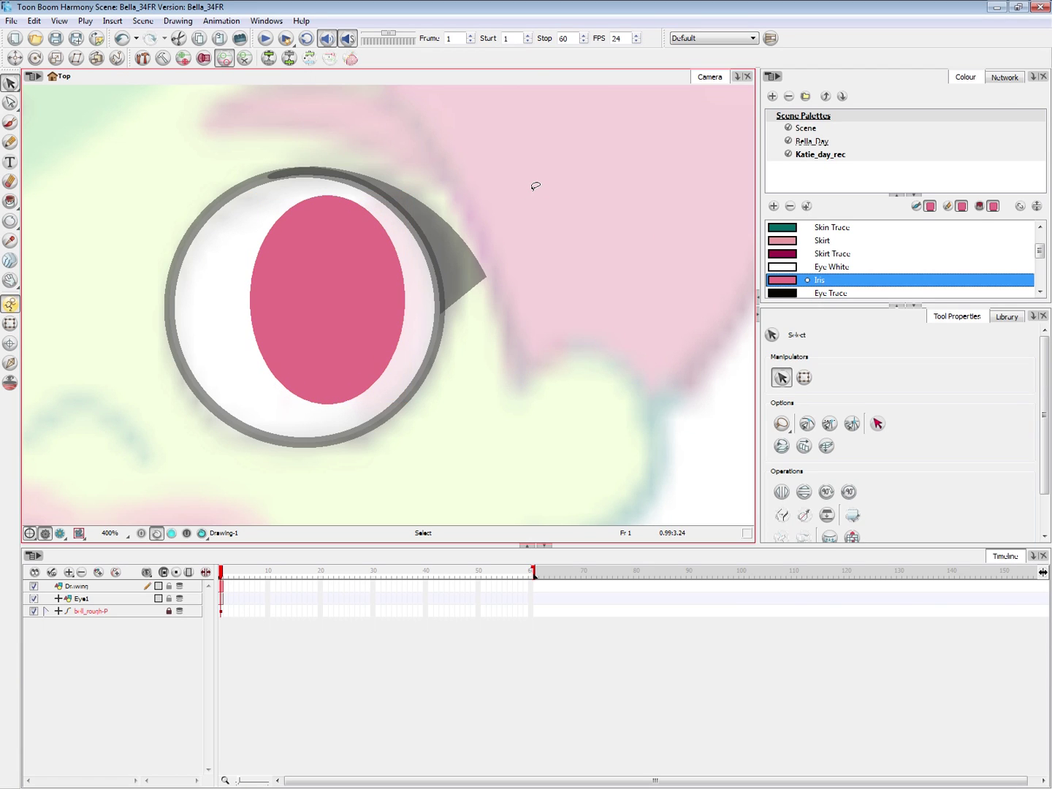
# - Rename the iris drawing layer Pupil1
pyautogui.click(10, 325)
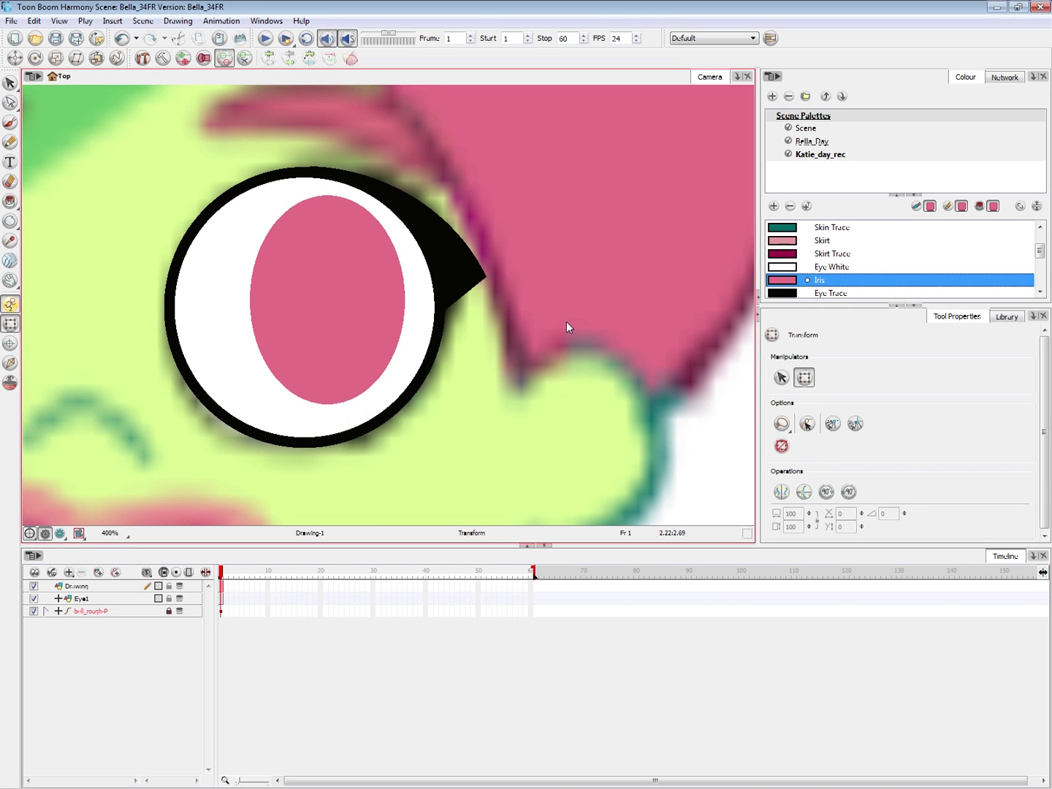
pyautogui.click(375, 299)
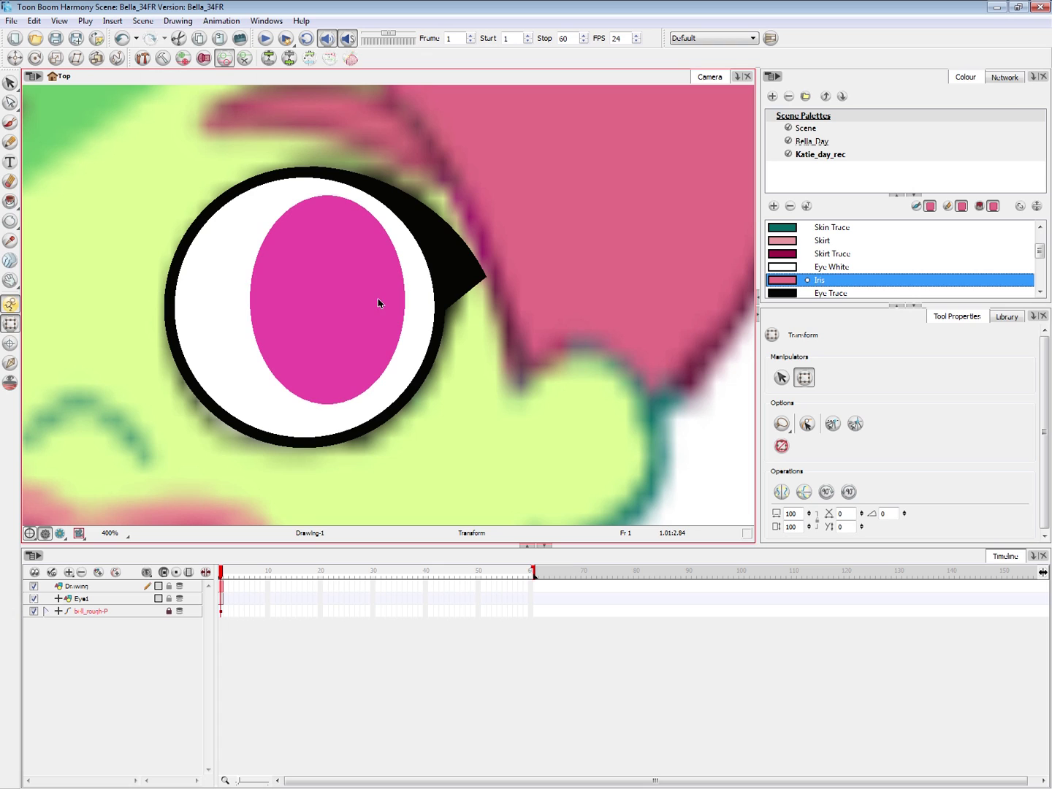
pyautogui.doubleClick(78, 586)
pyautogui.click(90, 625)
pyautogui.click(87, 588)
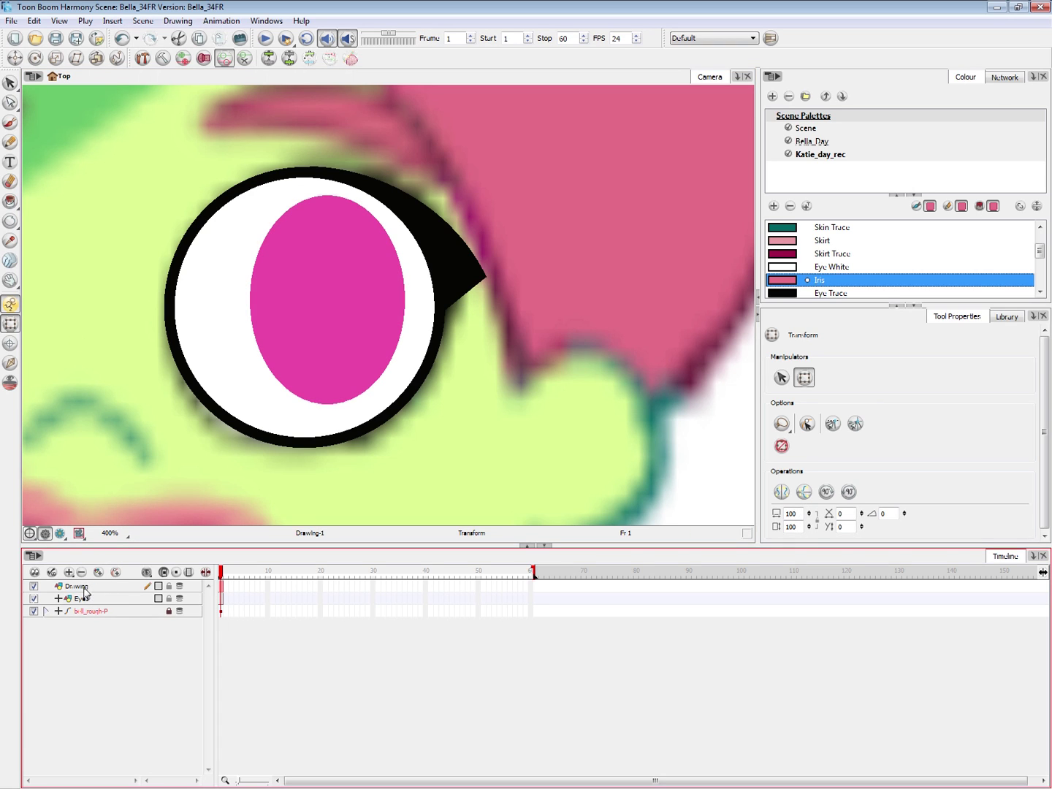
pyautogui.doubleClick(89, 588)
pyautogui.write('Pupil1')
pyautogui.click(127, 683)
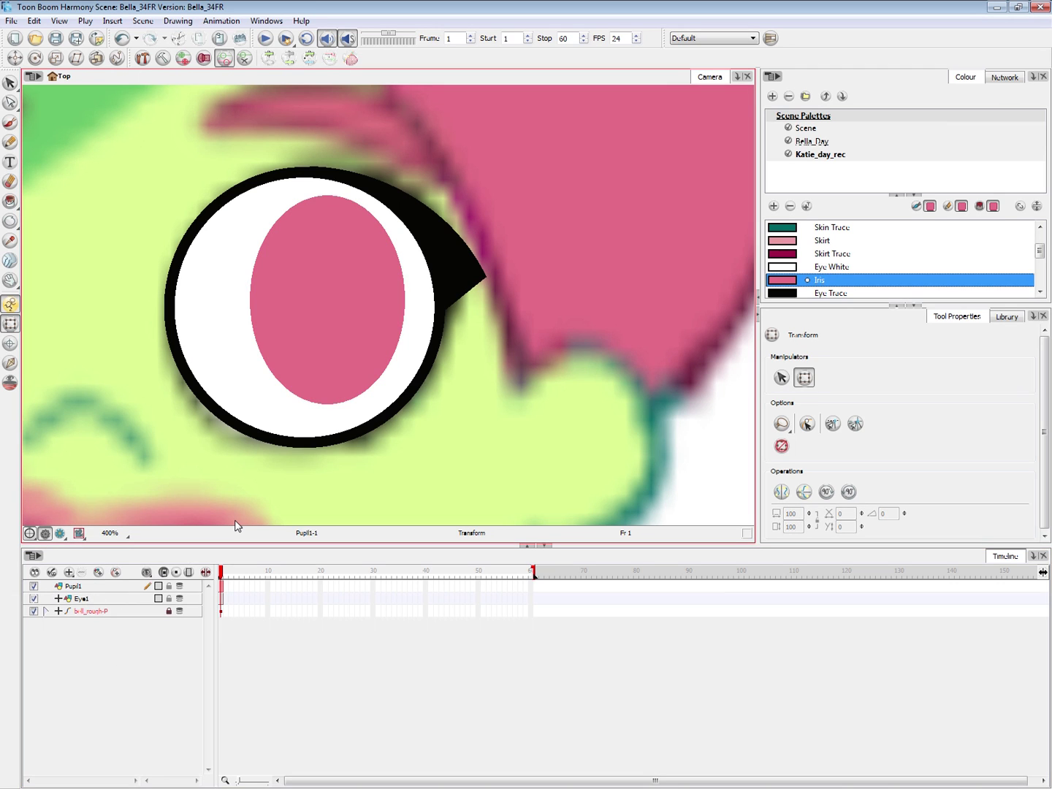
# - Add a parent peg to both the Pupil1 and Eye1 layers and collapse the layers beneath their pegs
pyautogui.click(346, 308)
pyautogui.click(90, 613)
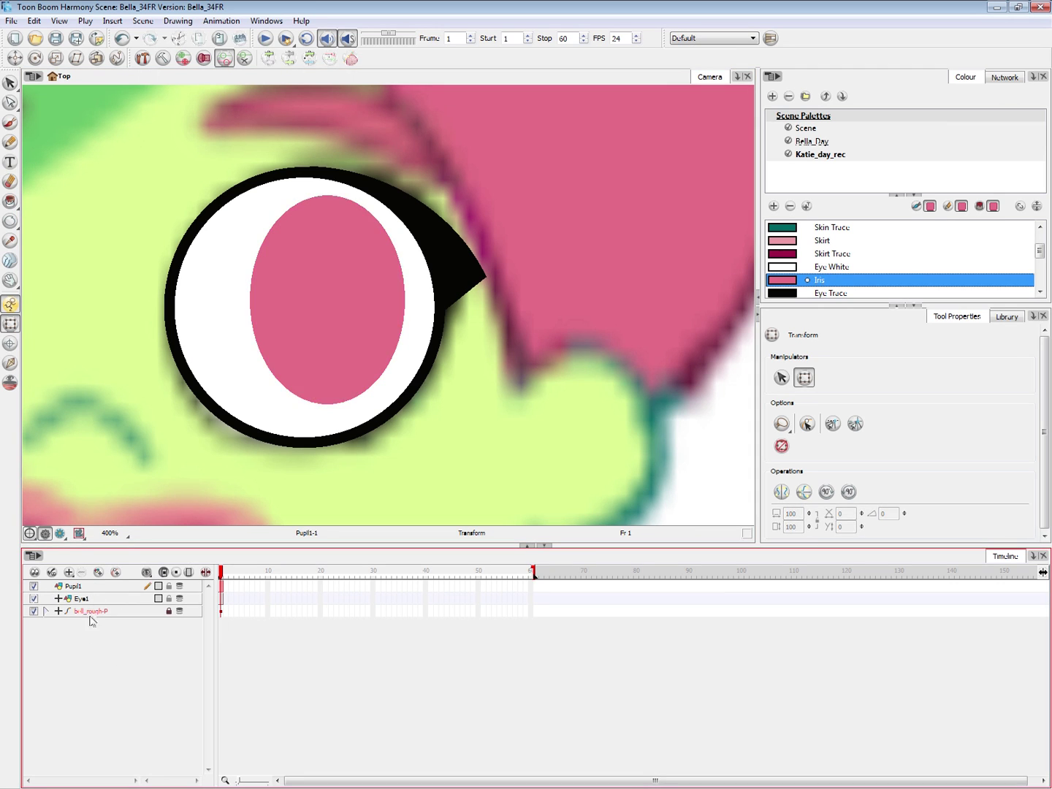
pyautogui.click(89, 600)
pyautogui.click(91, 588)
pyautogui.click(93, 612)
pyautogui.click(92, 589)
pyautogui.click(92, 598)
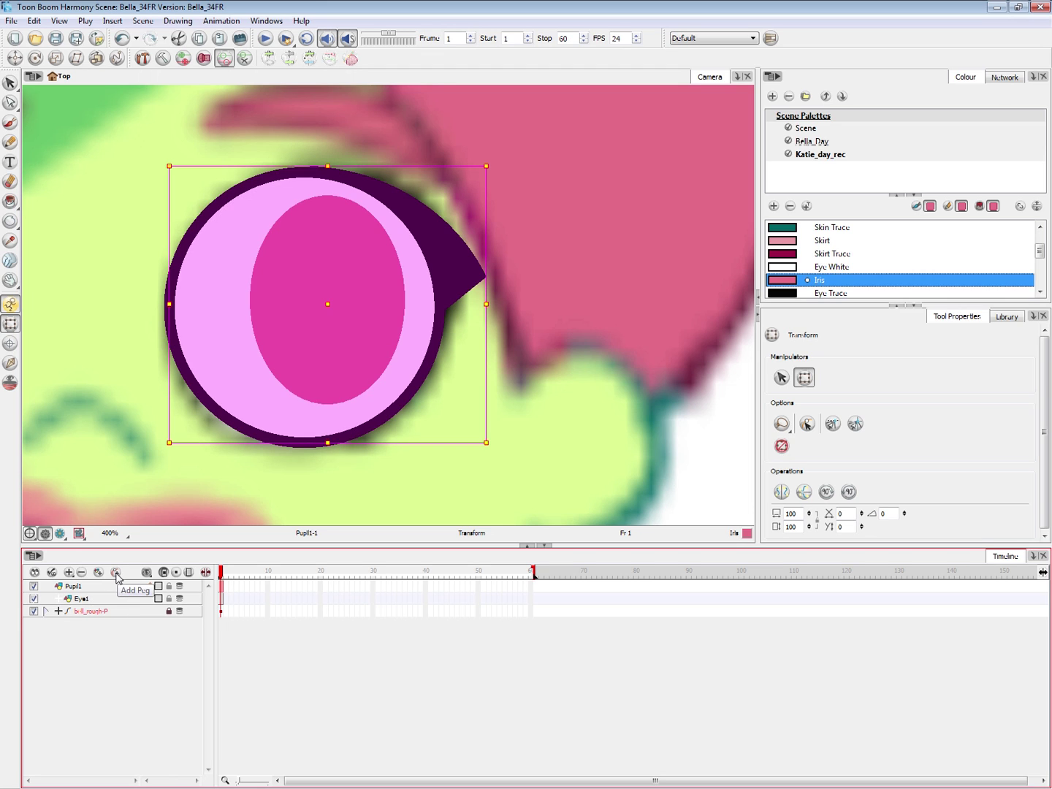
pyautogui.click(117, 575)
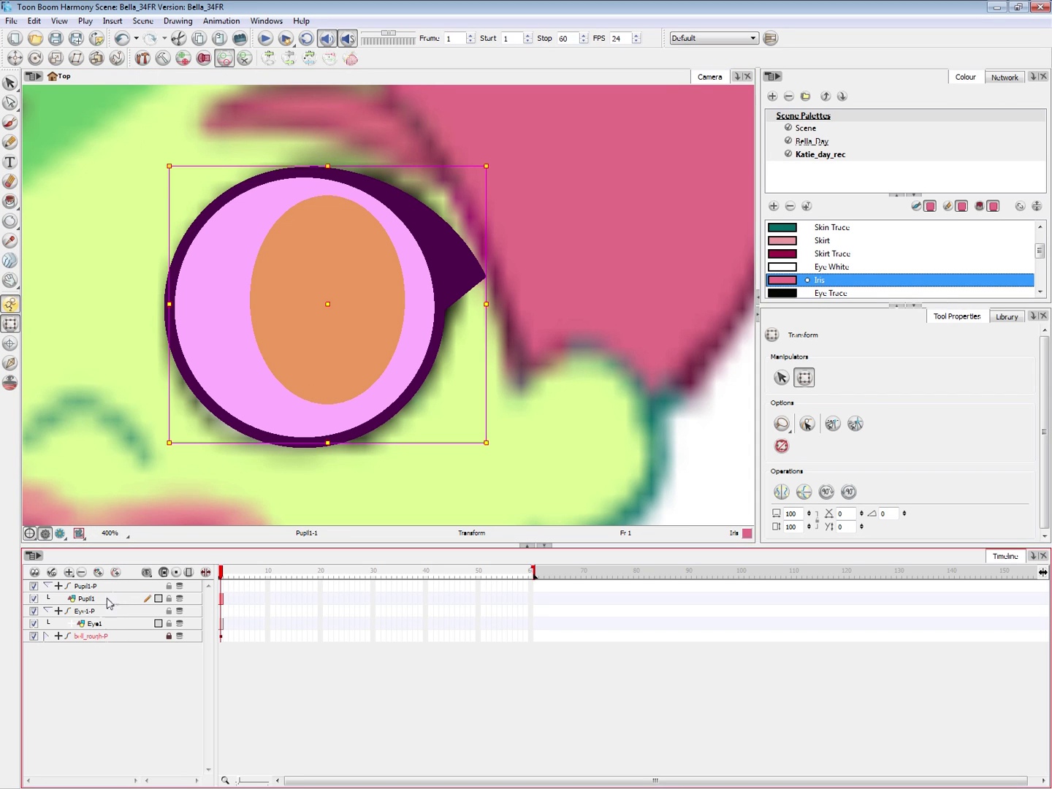
pyautogui.click(141, 680)
pyautogui.press('f')
pyautogui.hotkey('shift', 'f')
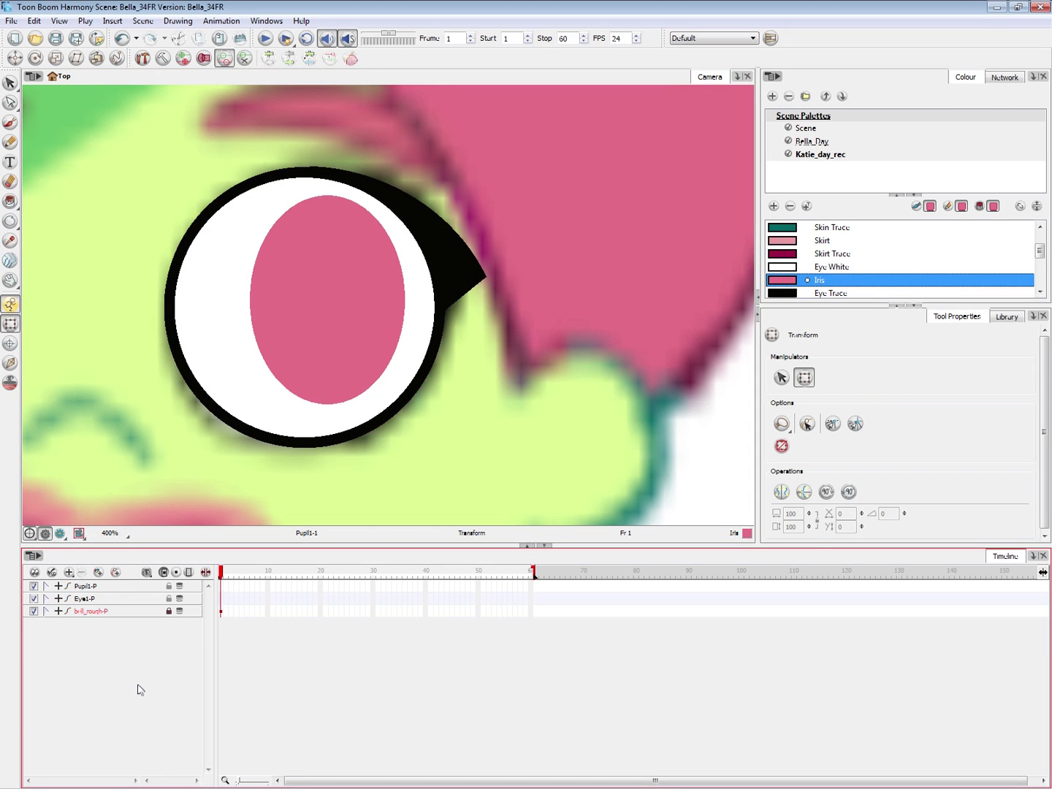
# - Try moving the eye shape separately from the pupil
pyautogui.click(365, 337)
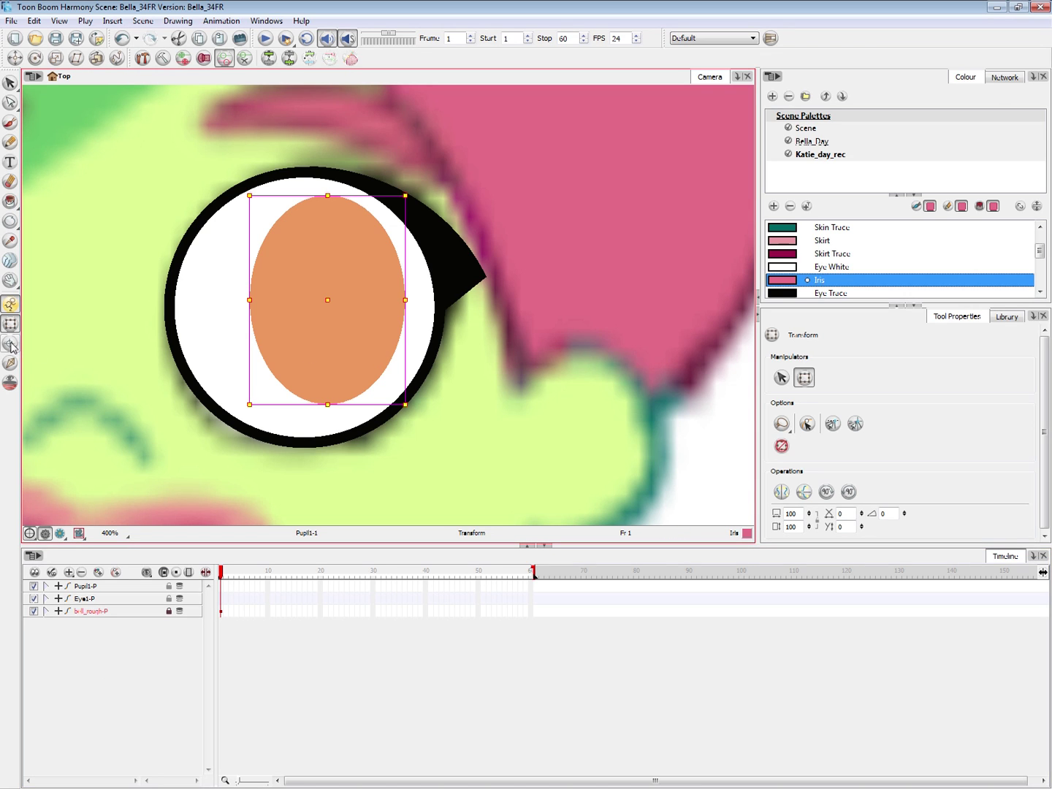
pyautogui.click(500, 316)
pyautogui.click(428, 328)
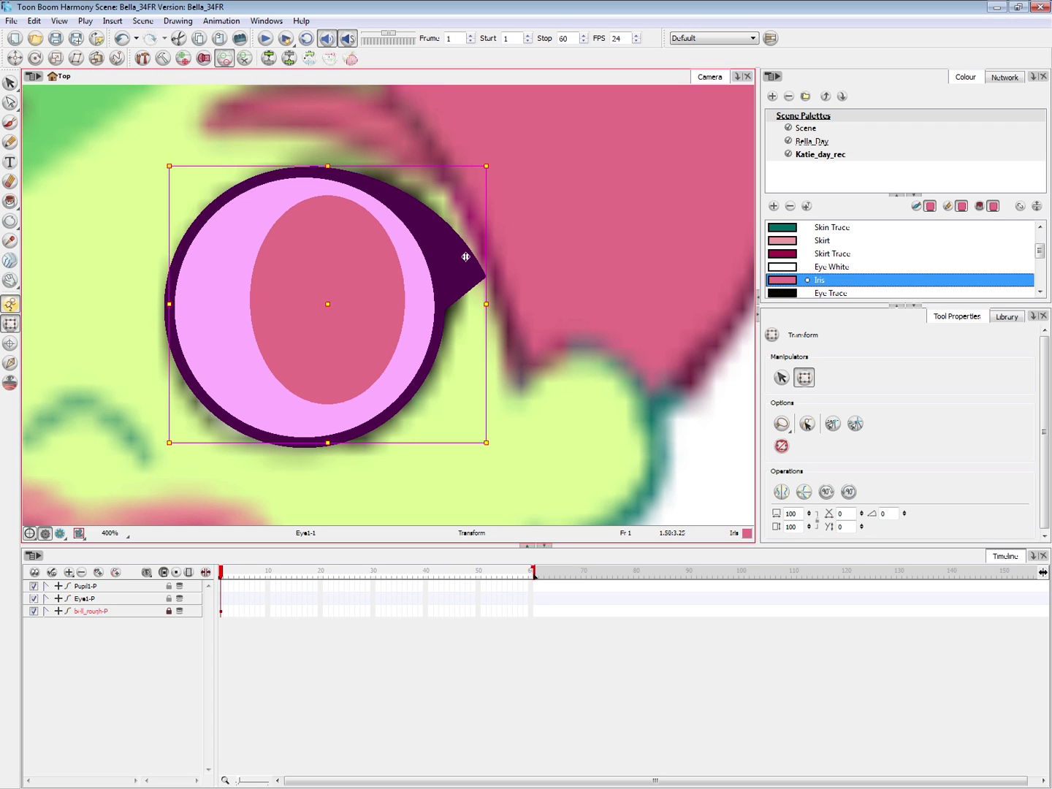
pyautogui.moveTo(466, 256); pyautogui.dragTo(508, 267)
pyautogui.hotkey('ctrl', 'z')
# - Place the Eye1 drawing's pivot on the lower edge of the eye outline and test it by squashing the eye
pyautogui.click(9, 346)
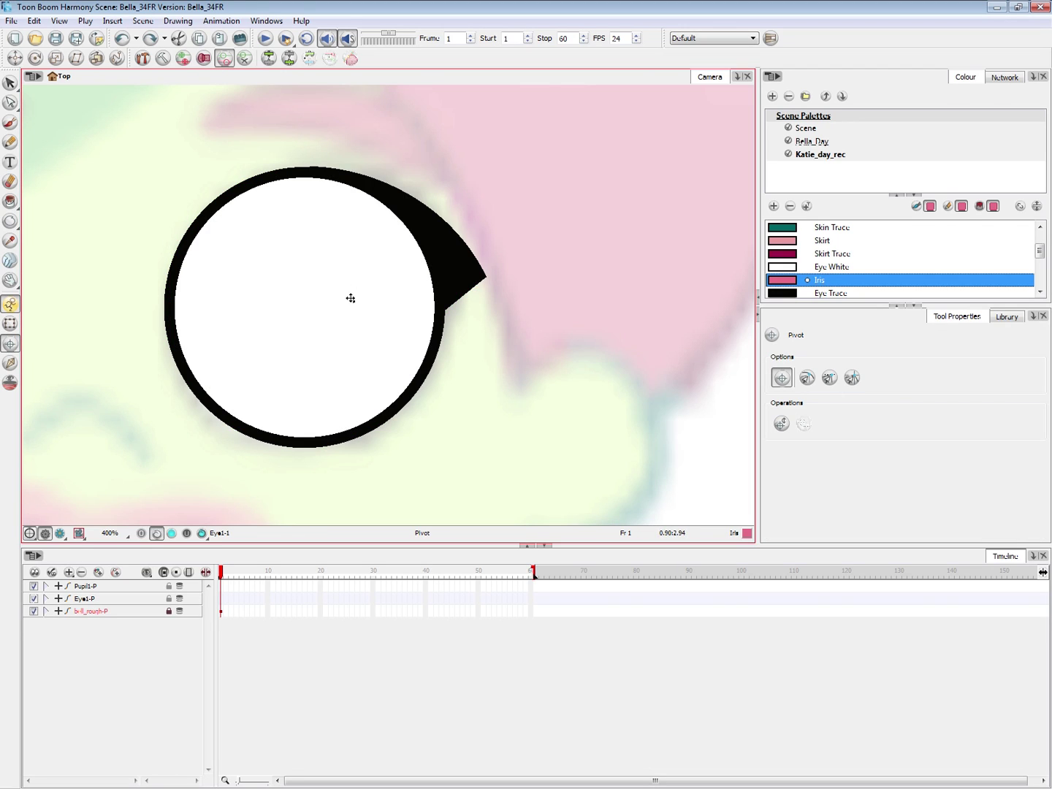
pyautogui.click(267, 438)
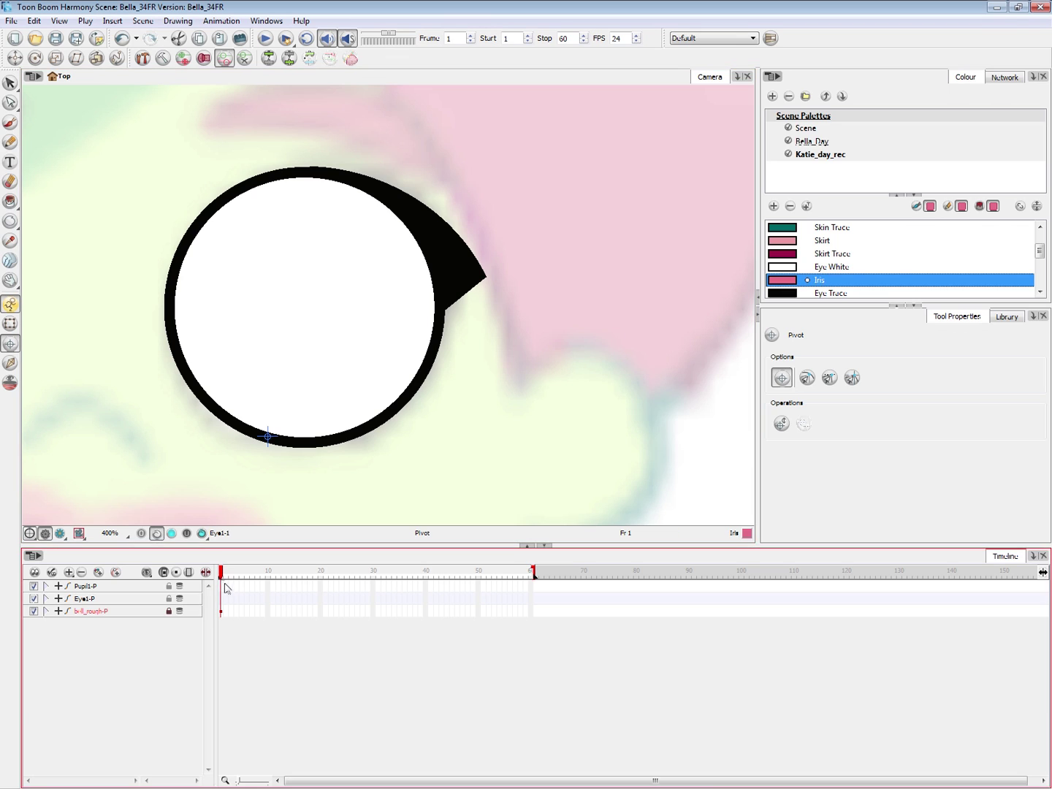
pyautogui.hotkey('shift', 't')
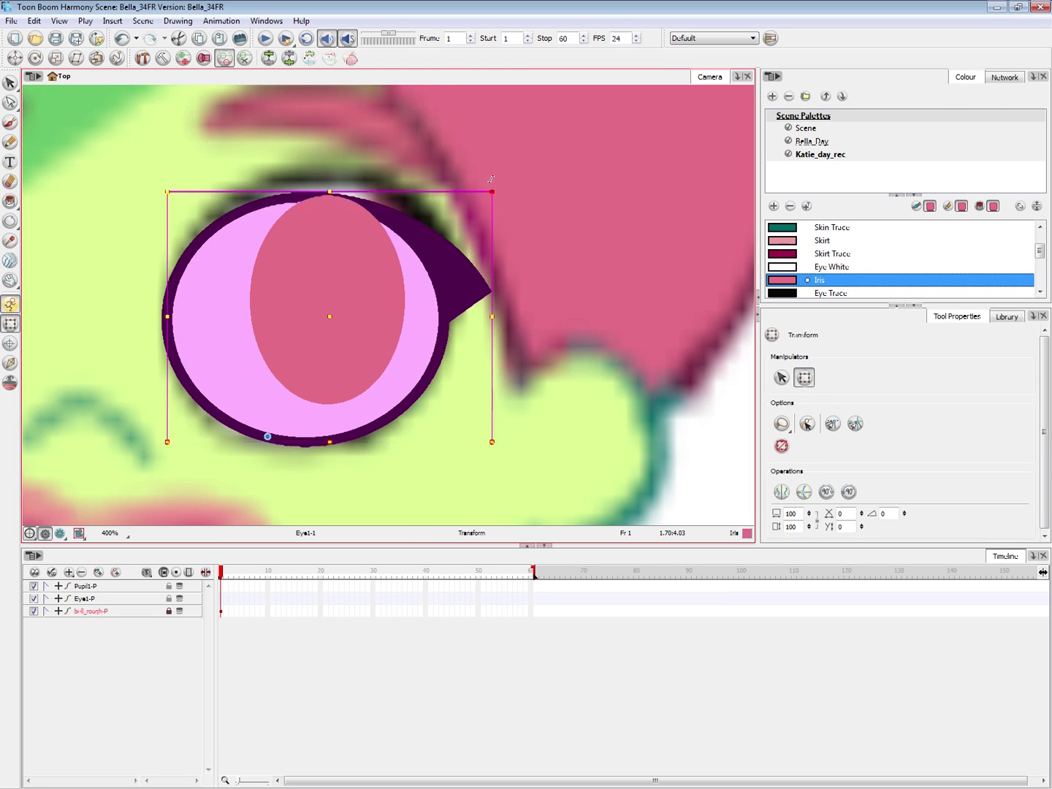
pyautogui.click(542, 231)
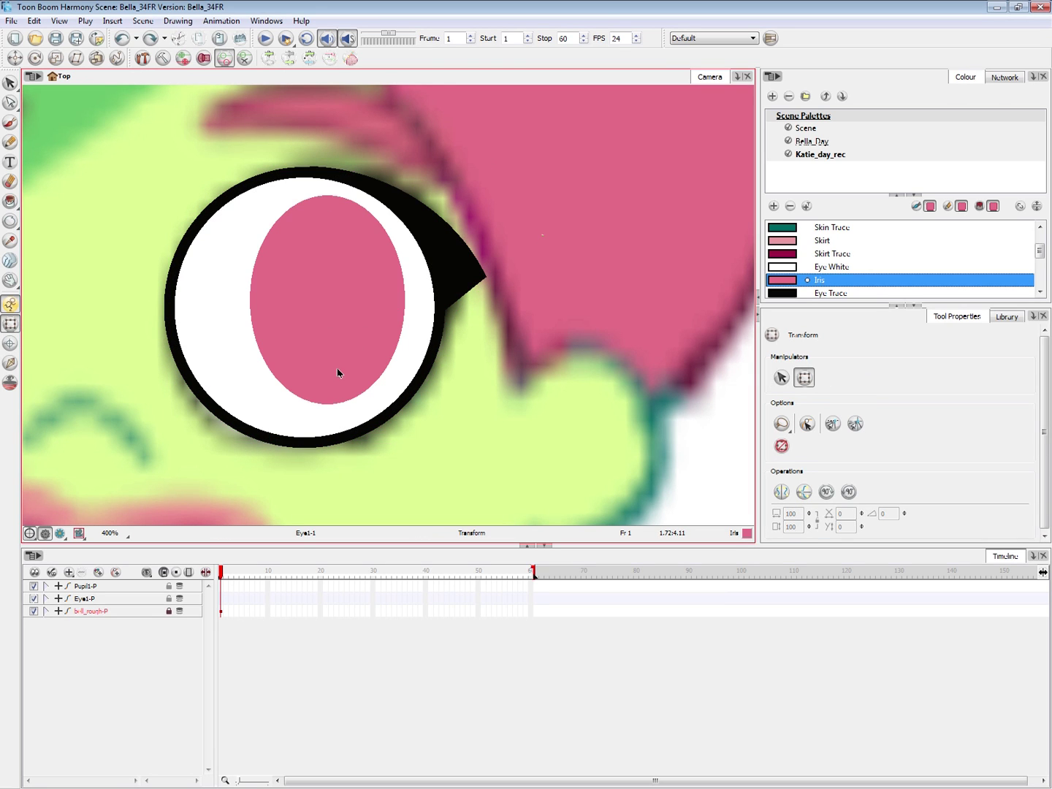
pyautogui.click(353, 421)
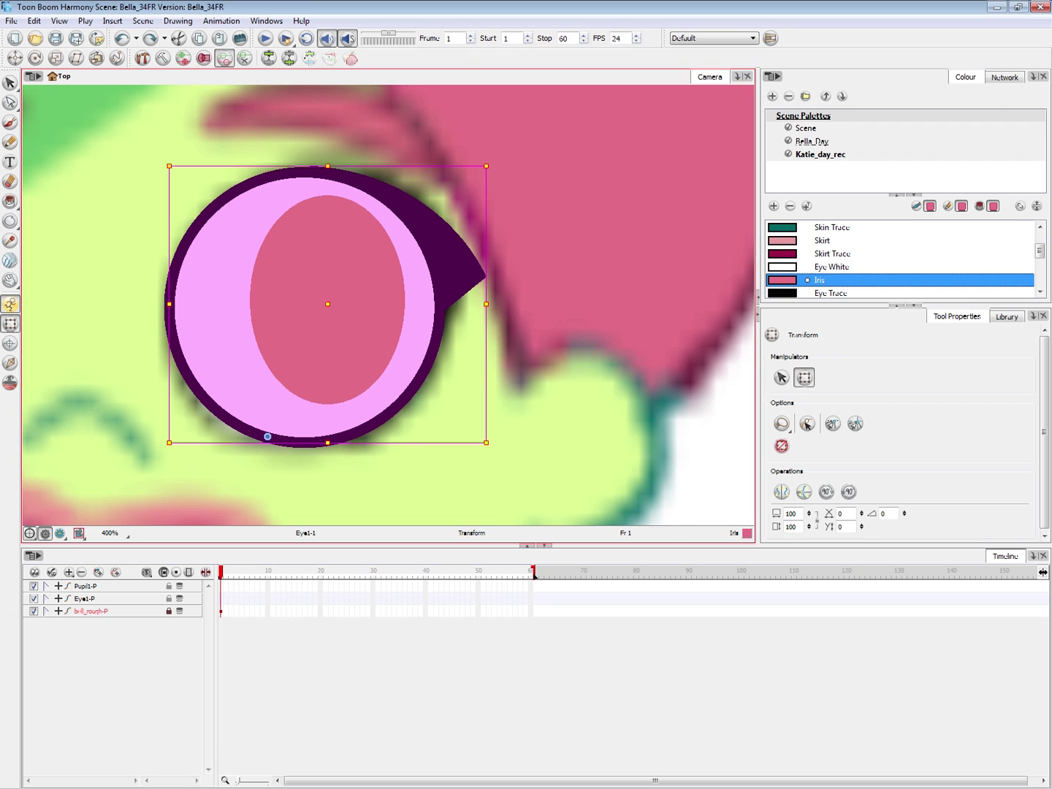
pyautogui.moveTo(0, 177); pyautogui.dragTo(261, 179)
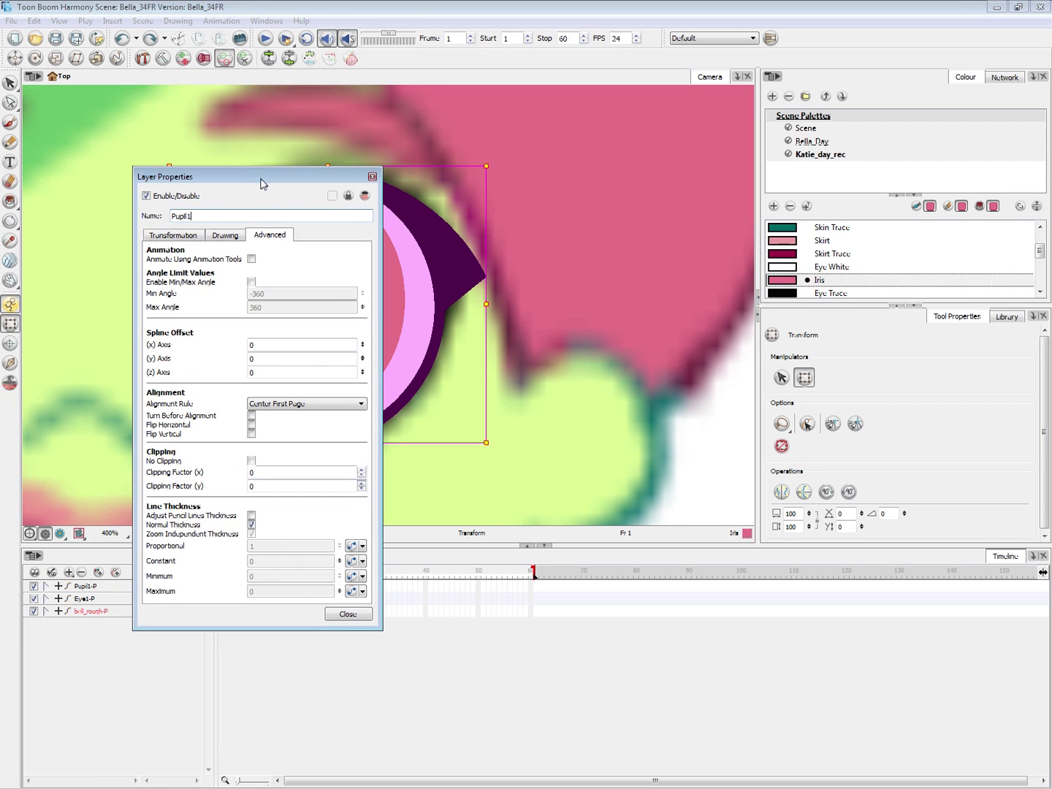
pyautogui.click(372, 177)
pyautogui.click(275, 659)
# - Place the Pupil1 drawing's pivot at the centre of the pink iris
pyautogui.click(358, 317)
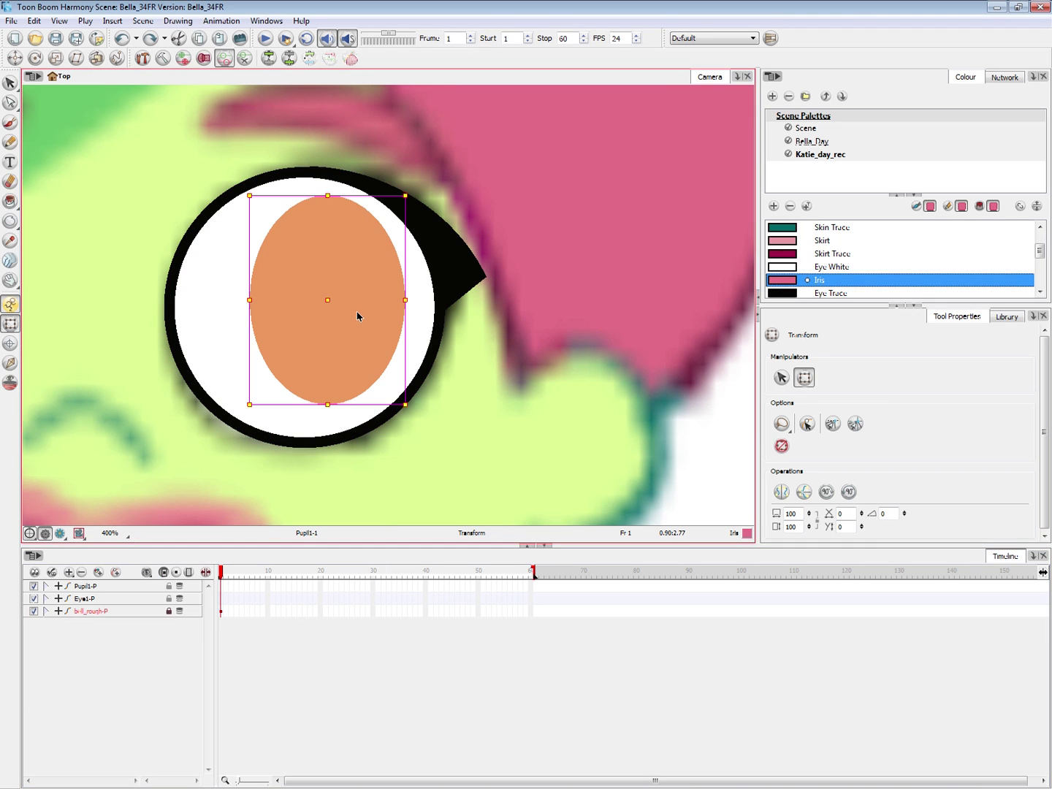
pyautogui.click(10, 345)
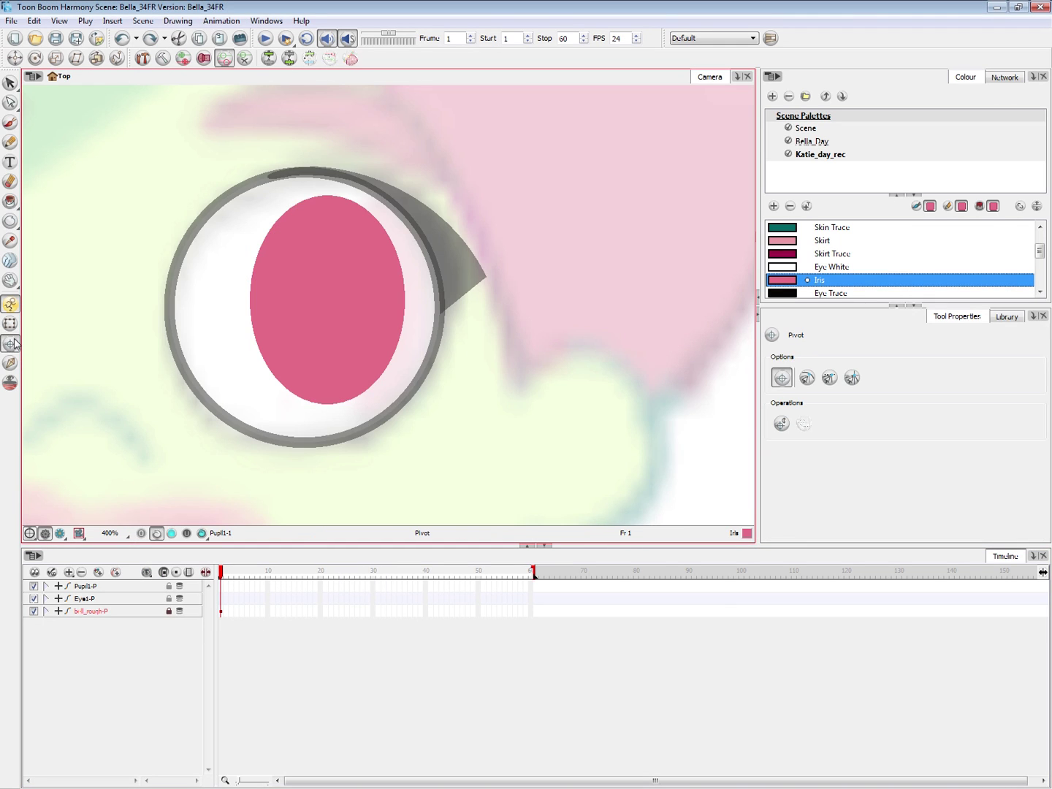
pyautogui.click(330, 301)
pyautogui.click(10, 324)
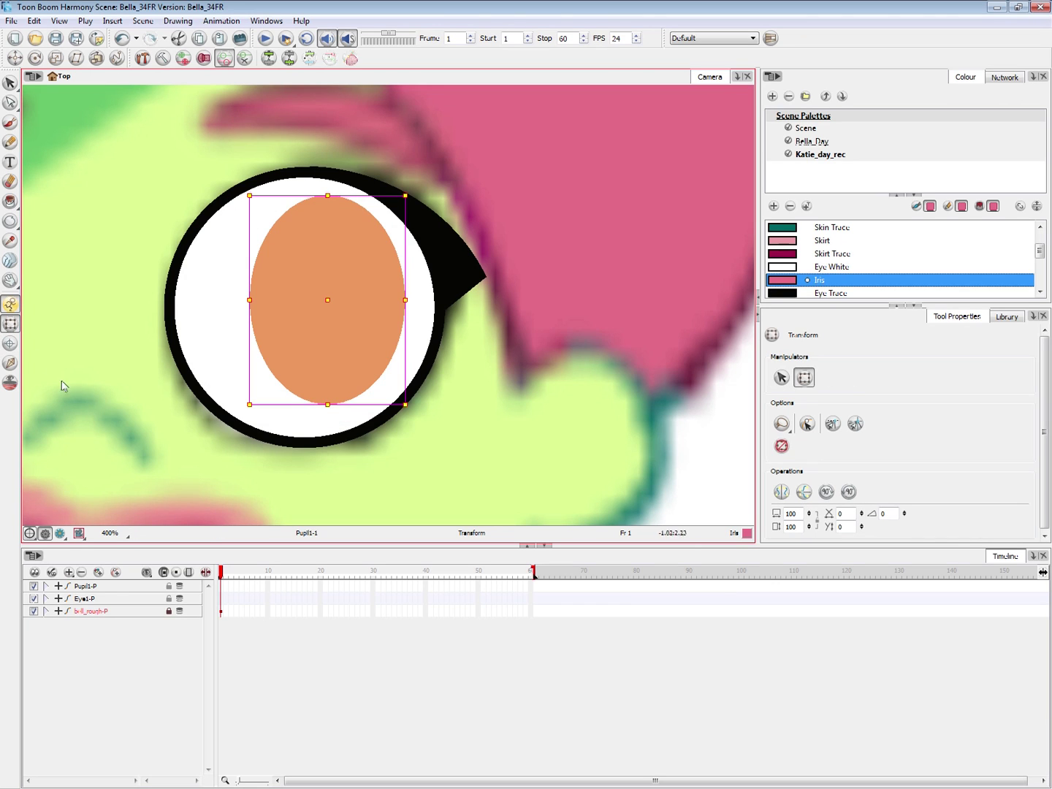
pyautogui.click(501, 365)
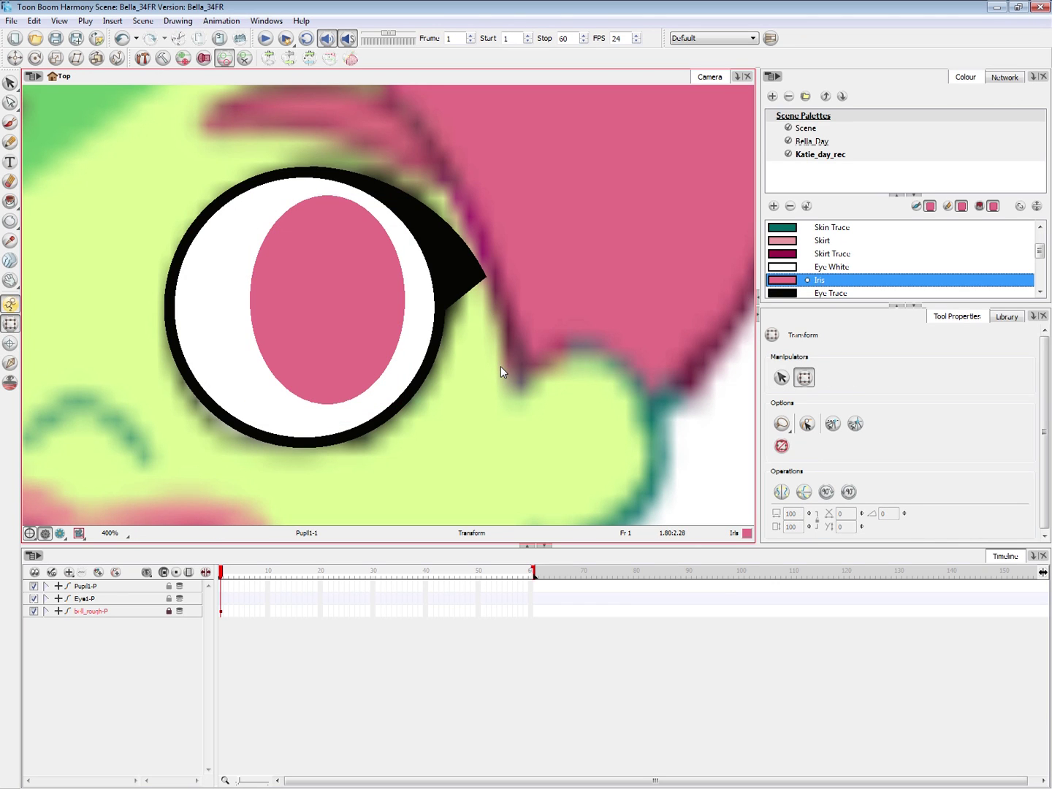
# - Hide the rough drawing's layer so only the eye artwork shows, and keep the pupil selected
pyautogui.click(368, 316)
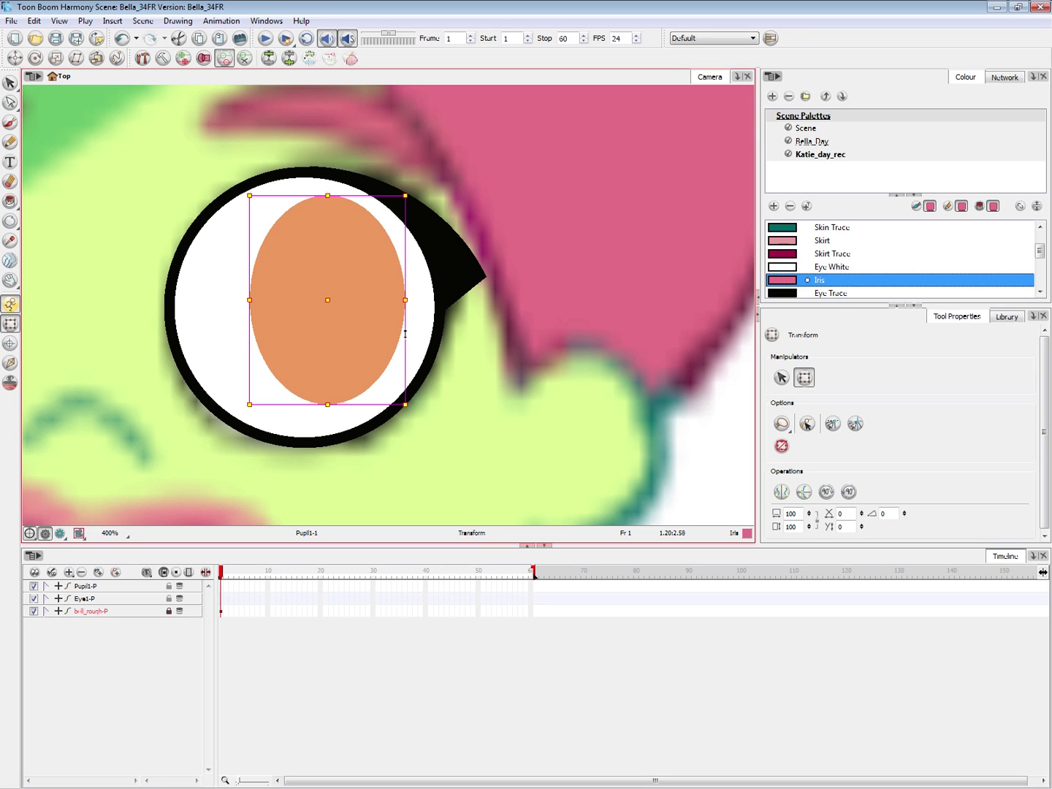
pyautogui.click(450, 343)
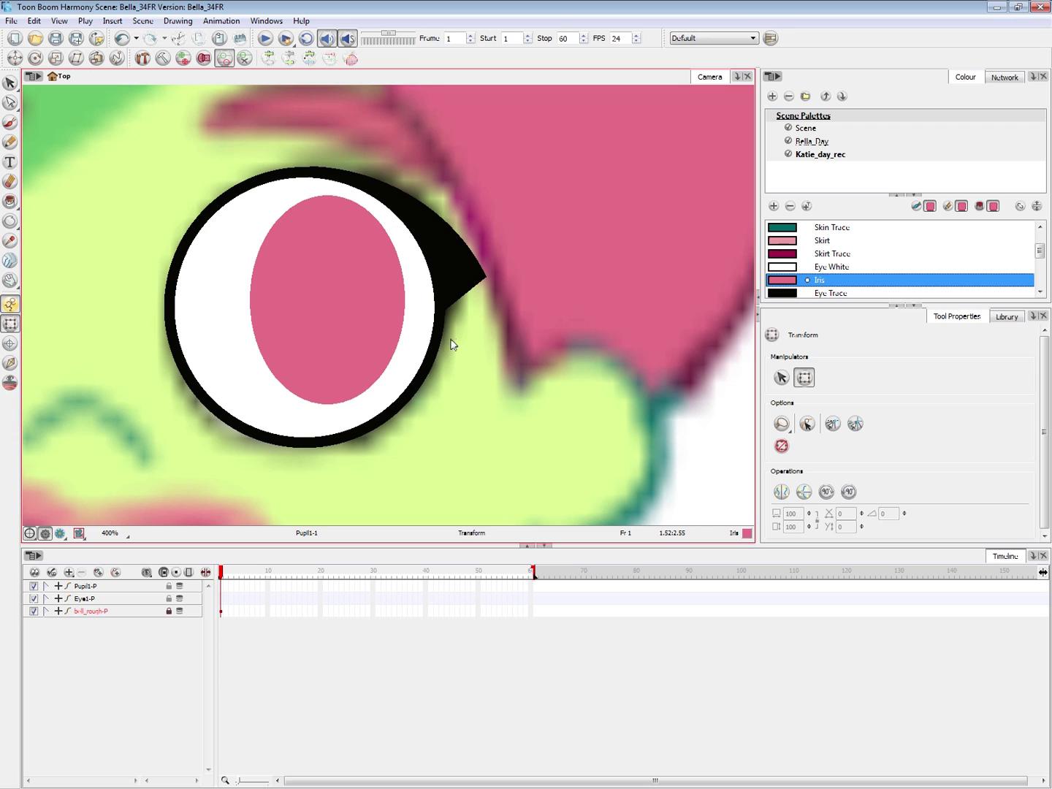
pyautogui.click(376, 339)
pyautogui.scroll(-1, 365, 338)
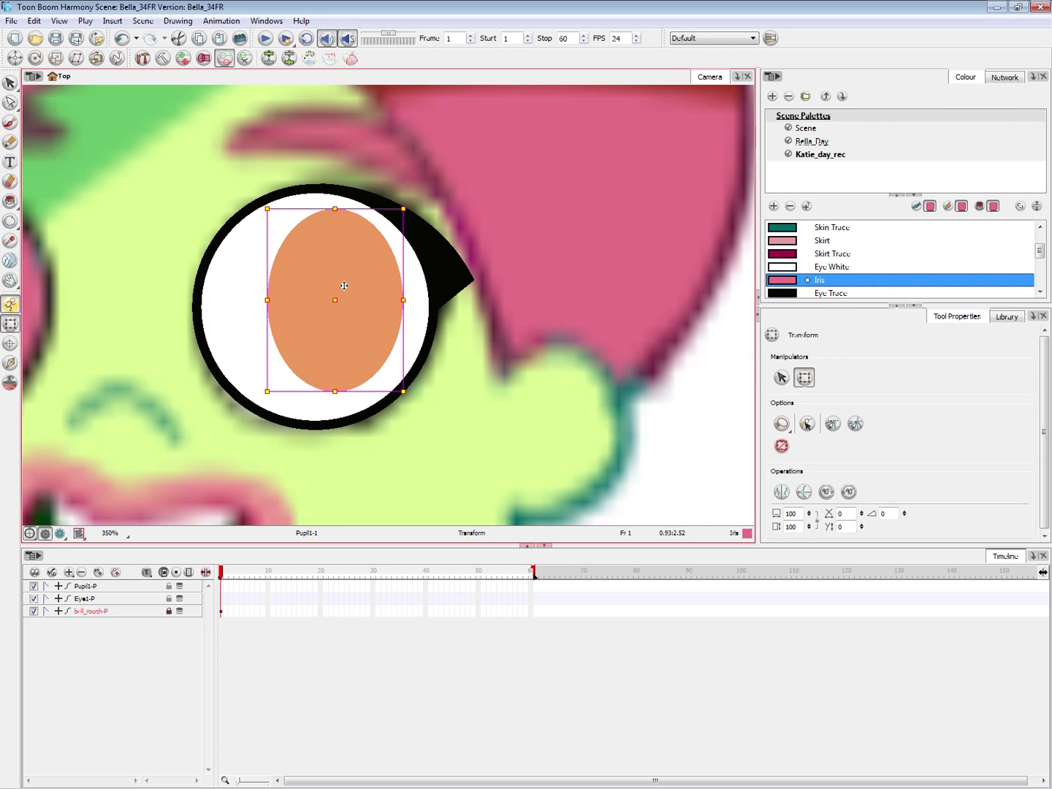
pyautogui.click(35, 612)
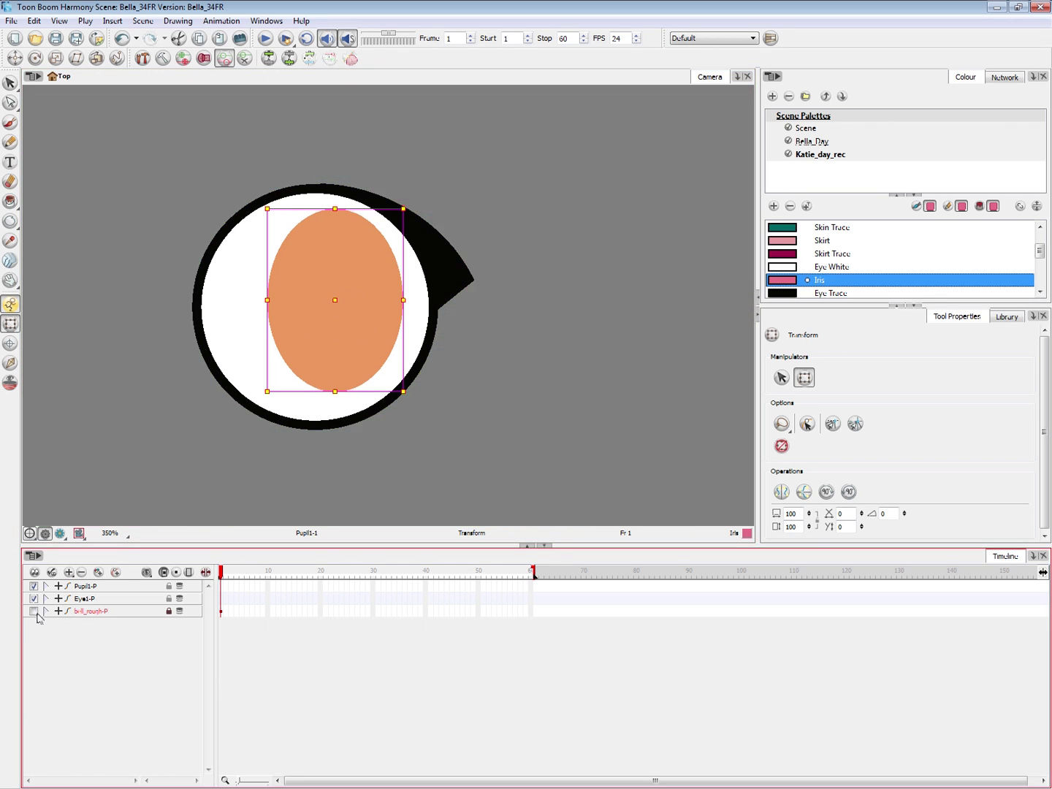
pyautogui.click(74, 676)
pyautogui.click(369, 303)
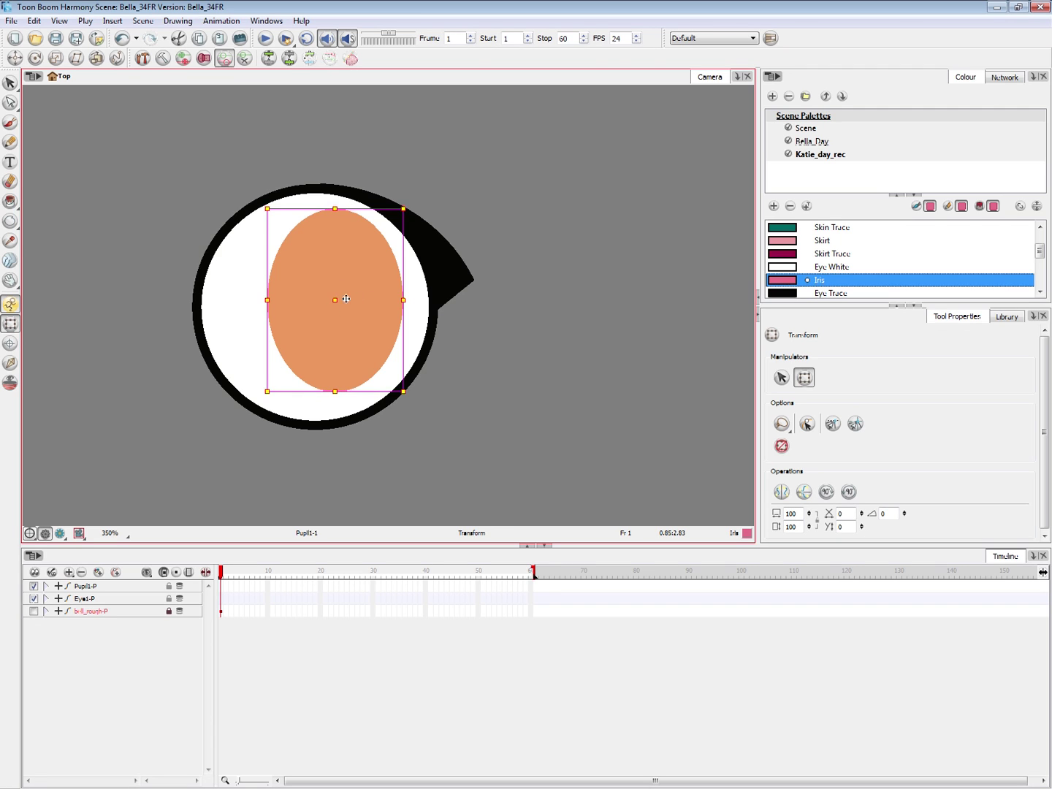
# - Examine where the selected pupil's pivot sits in relation to the eye and the scene frame
pyautogui.scroll(-3, 363, 319)
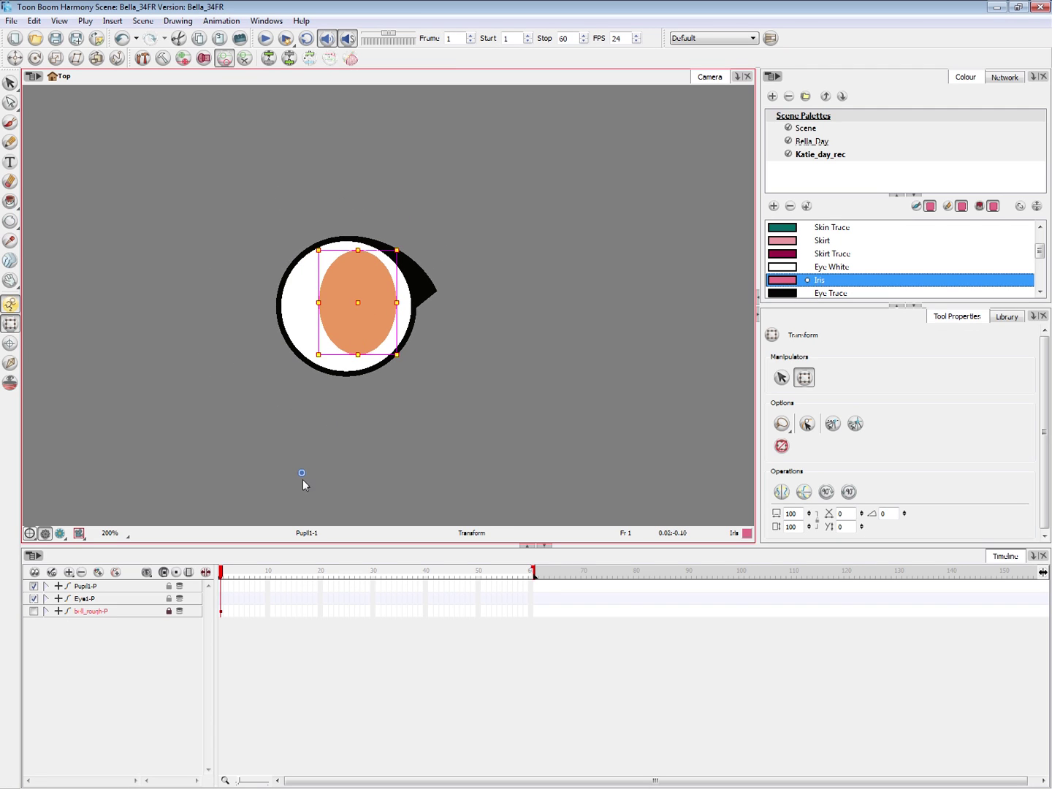
pyautogui.scroll(-5, 305, 477)
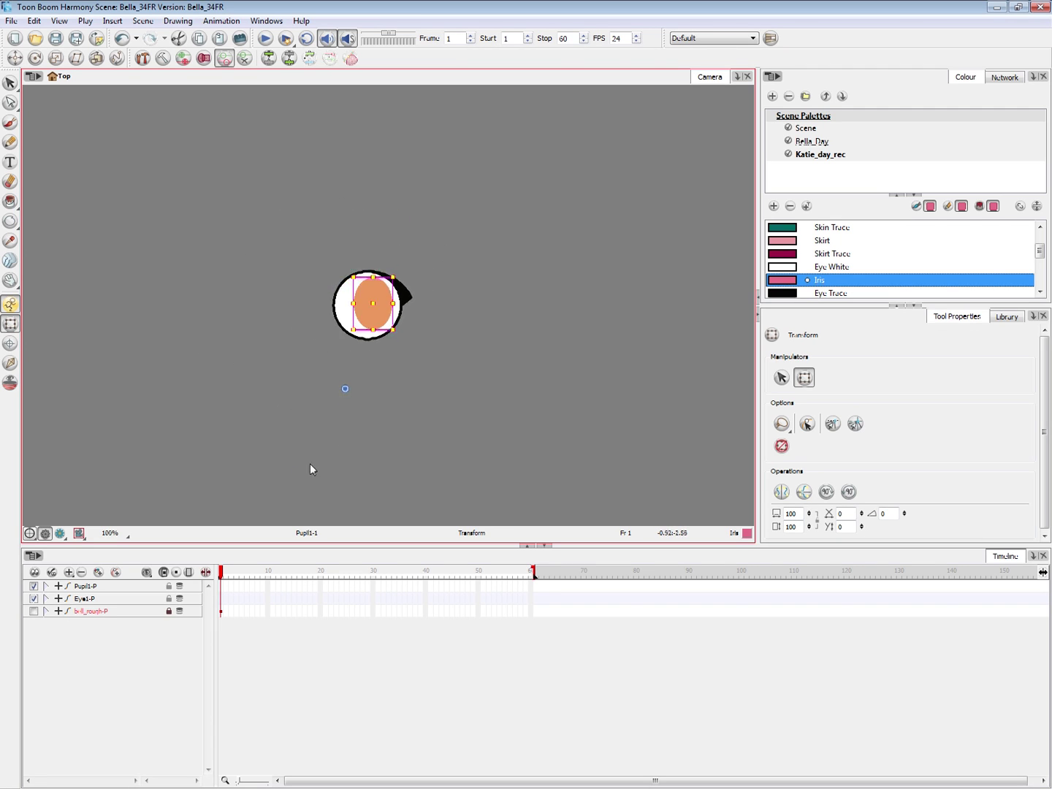
pyautogui.scroll(-2, 361, 394)
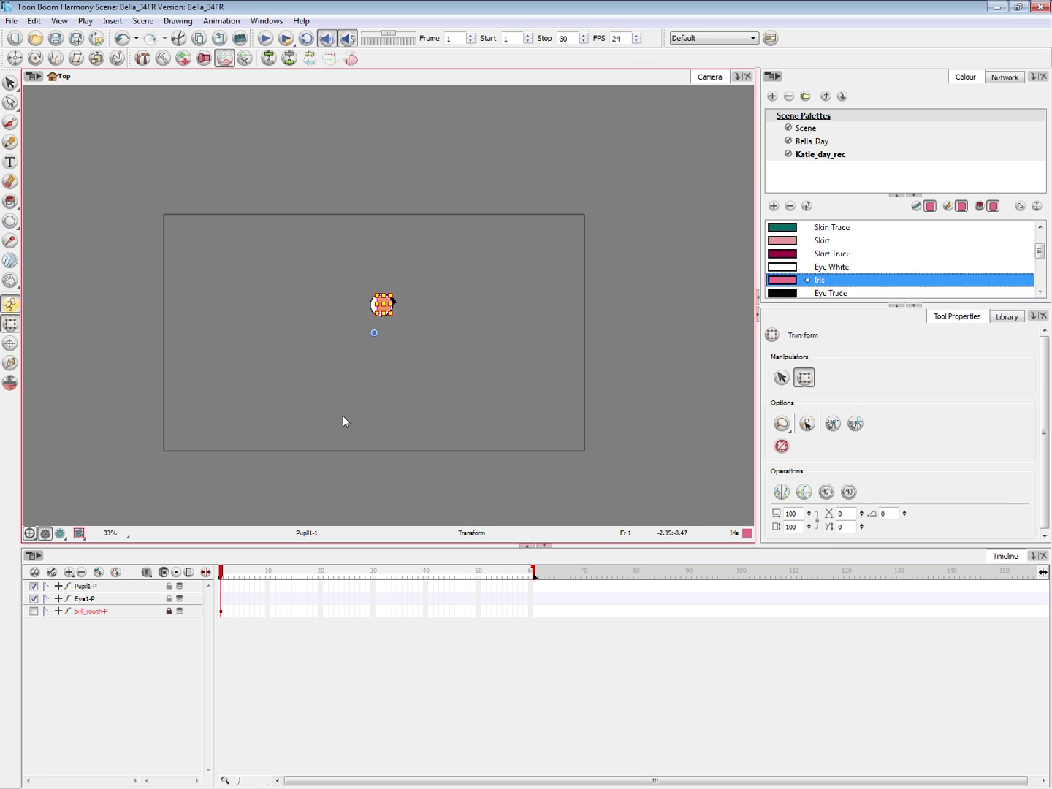
pyautogui.click(408, 304)
pyautogui.scroll(3, 390, 306)
pyautogui.click(383, 313)
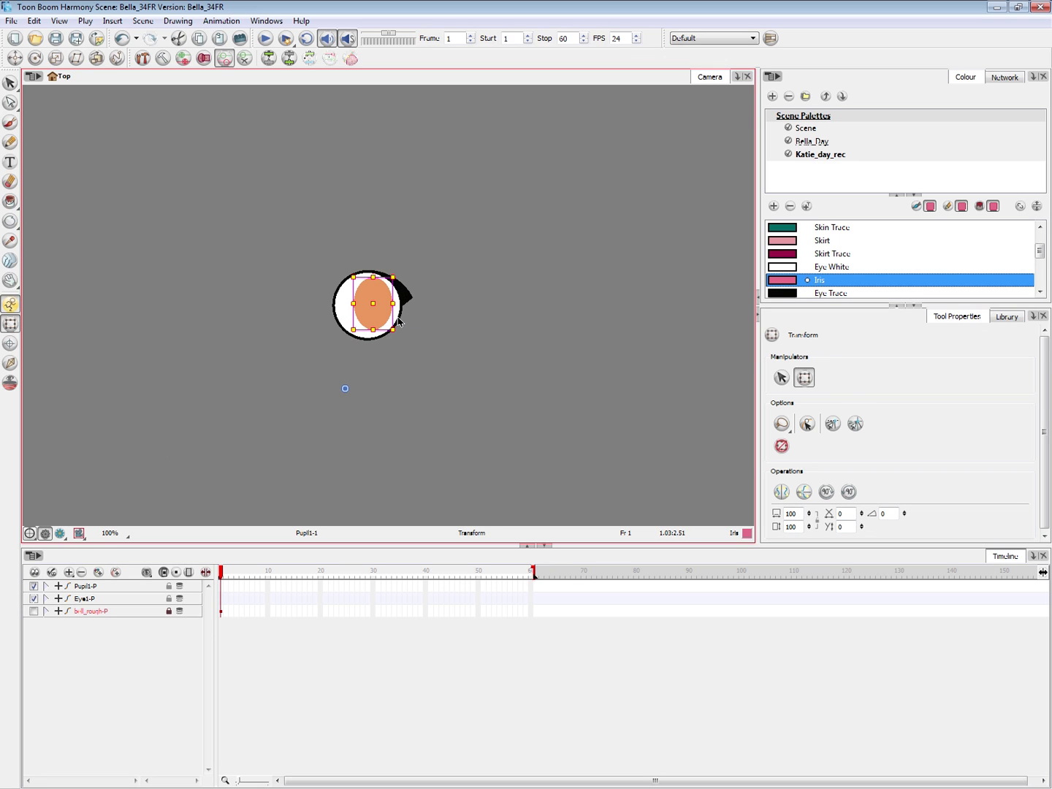
pyautogui.scroll(2, 385, 313)
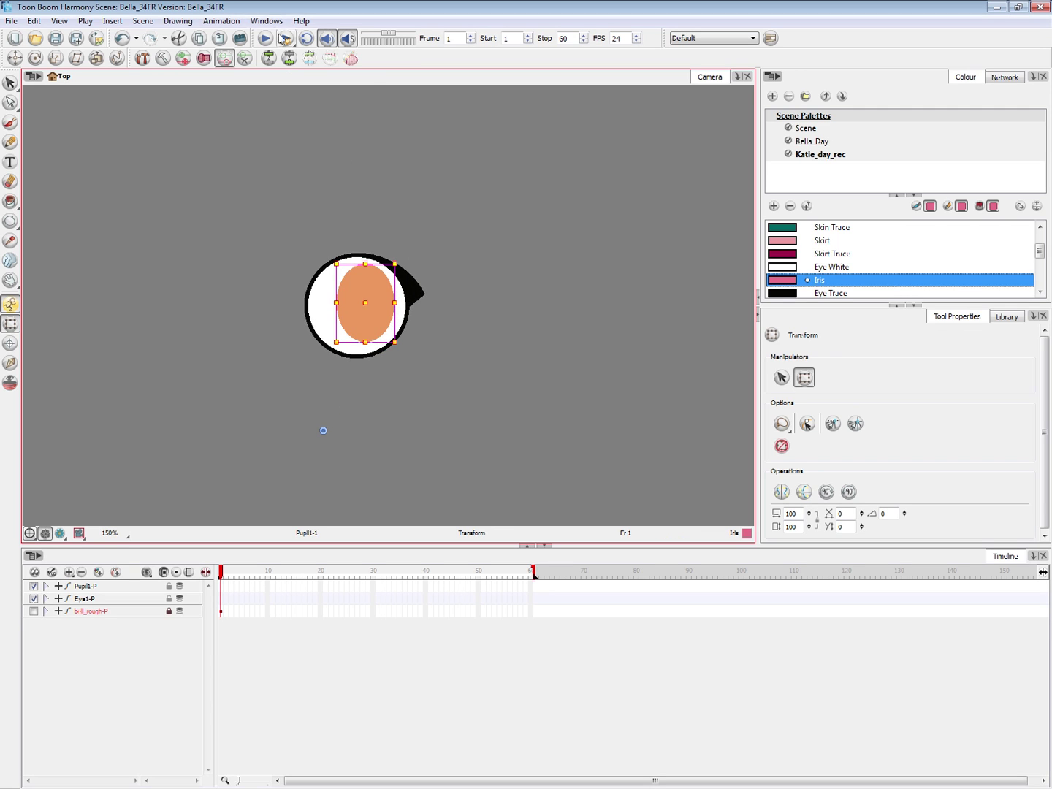
# - Open a floating Network view and place it clear of the eye artwork
pyautogui.click(273, 23)
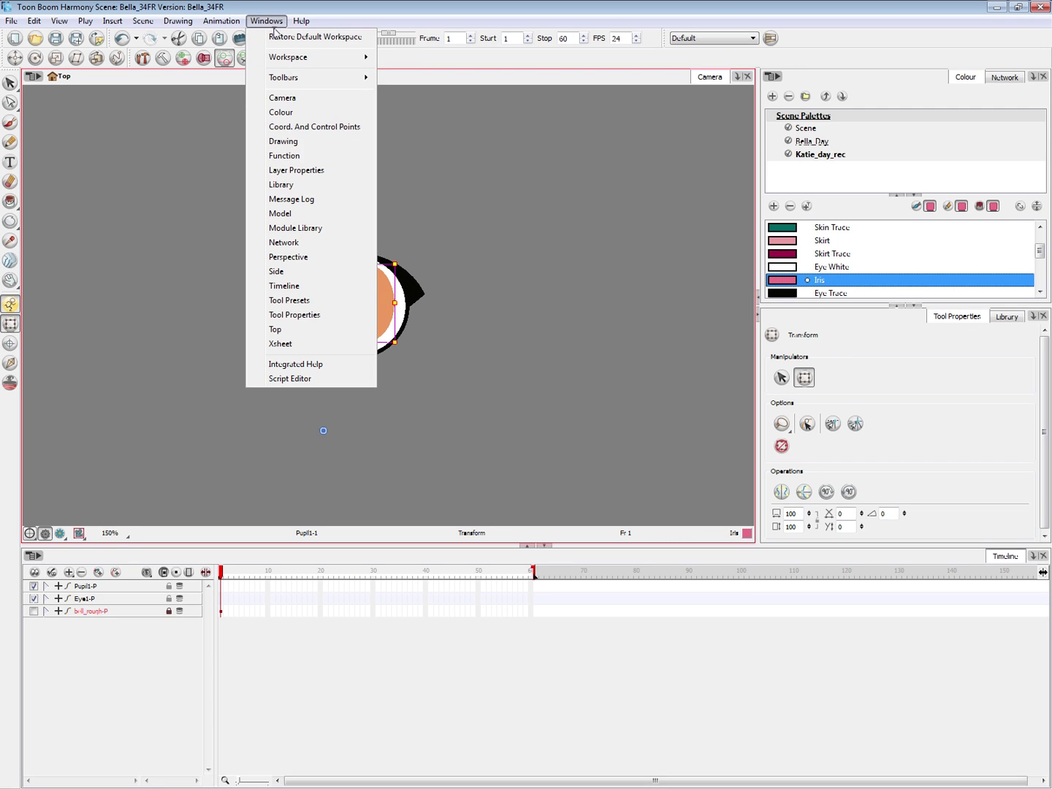
pyautogui.click(307, 709)
pyautogui.moveTo(724, 178); pyautogui.dragTo(858, 167)
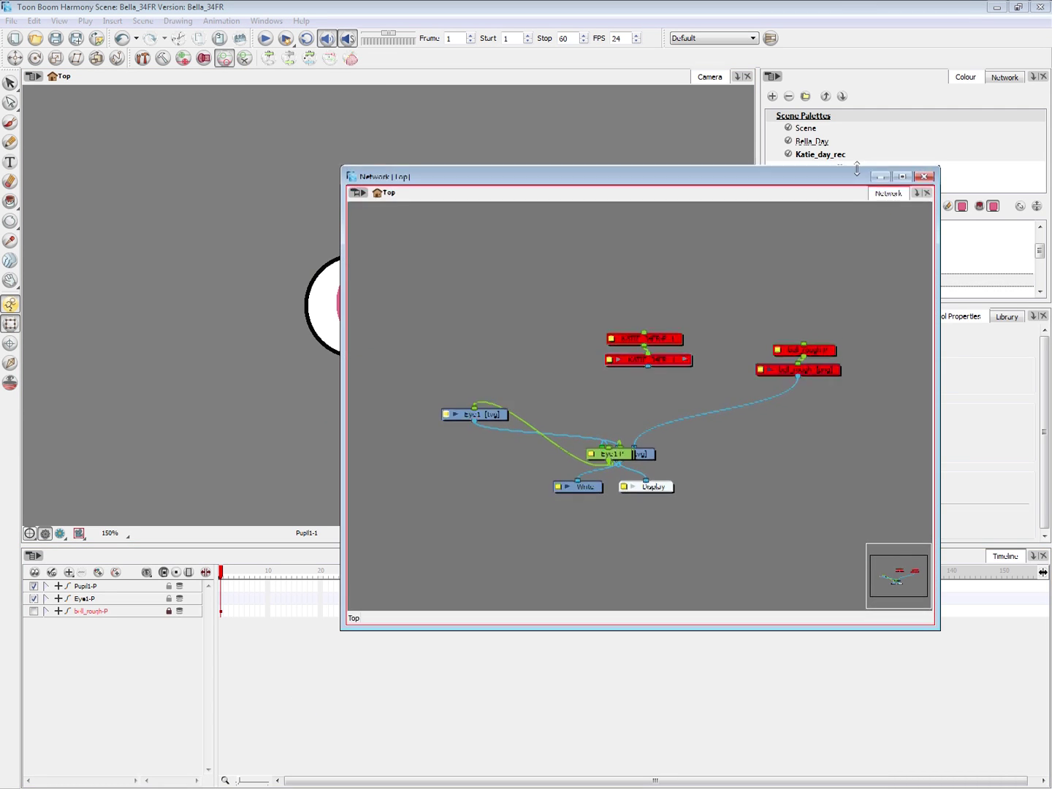
pyautogui.moveTo(746, 179); pyautogui.dragTo(871, 159)
# - Arrange the network with the Pupil1-P and Eye1-P pegs above their drawings, and move the red KATIE nodes below the composite
pyautogui.moveTo(744, 438); pyautogui.dragTo(631, 296)
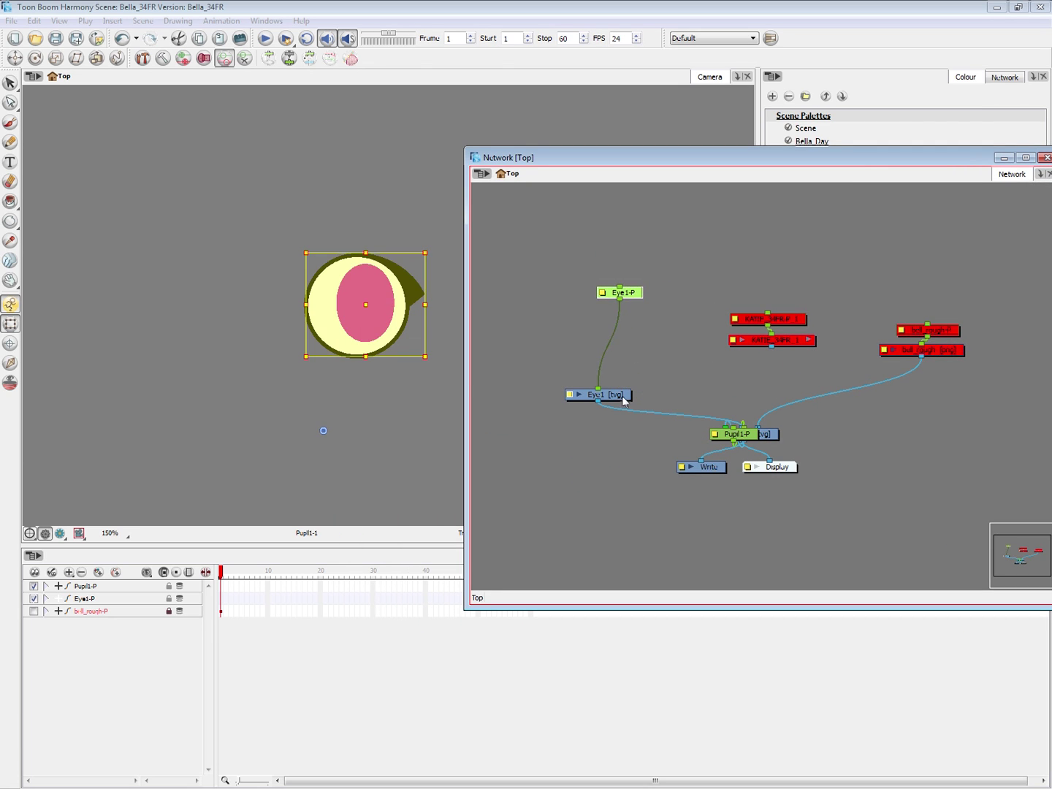
pyautogui.moveTo(622, 394); pyautogui.dragTo(647, 319)
pyautogui.moveTo(734, 428); pyautogui.dragTo(702, 340)
pyautogui.moveTo(744, 436); pyautogui.dragTo(548, 308)
pyautogui.moveTo(794, 261); pyautogui.dragTo(776, 342)
pyautogui.moveTo(783, 340); pyautogui.dragTo(901, 570)
pyautogui.moveTo(669, 226); pyautogui.dragTo(512, 337)
pyautogui.moveTo(633, 295); pyautogui.dragTo(746, 276)
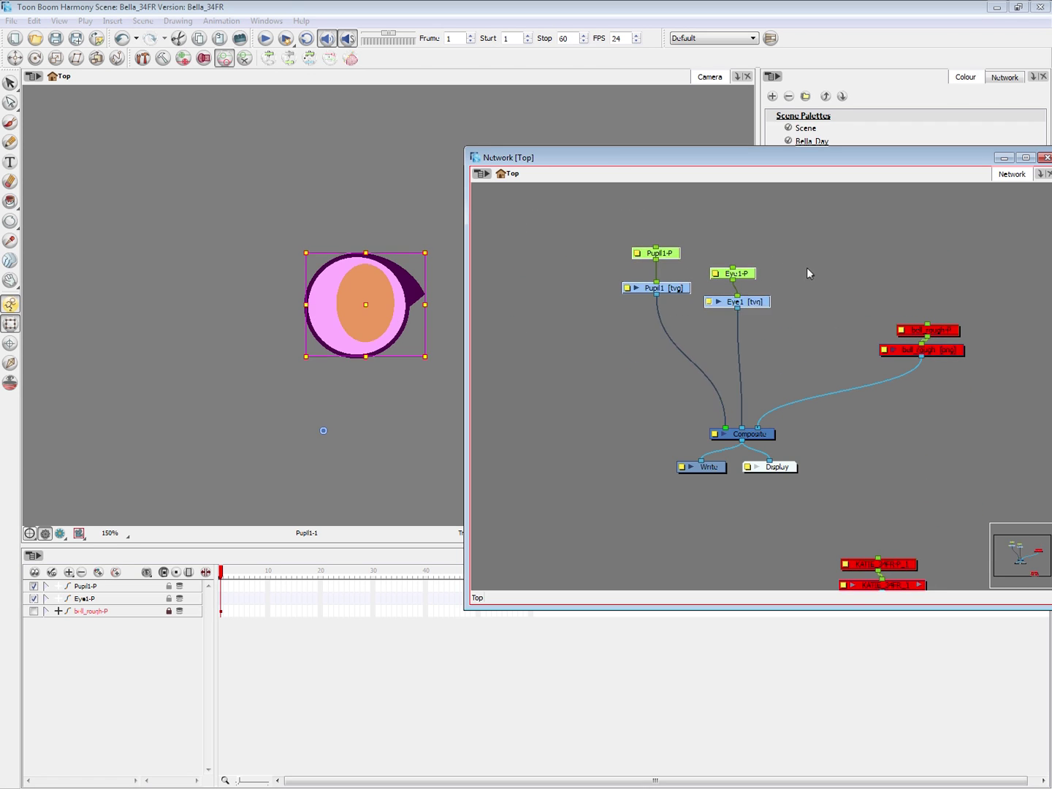
# - Select the Pupil1 drawing and its Pupil1-P peg in turn to compare their pivots on the artwork
pyautogui.click(807, 267)
pyautogui.click(681, 292)
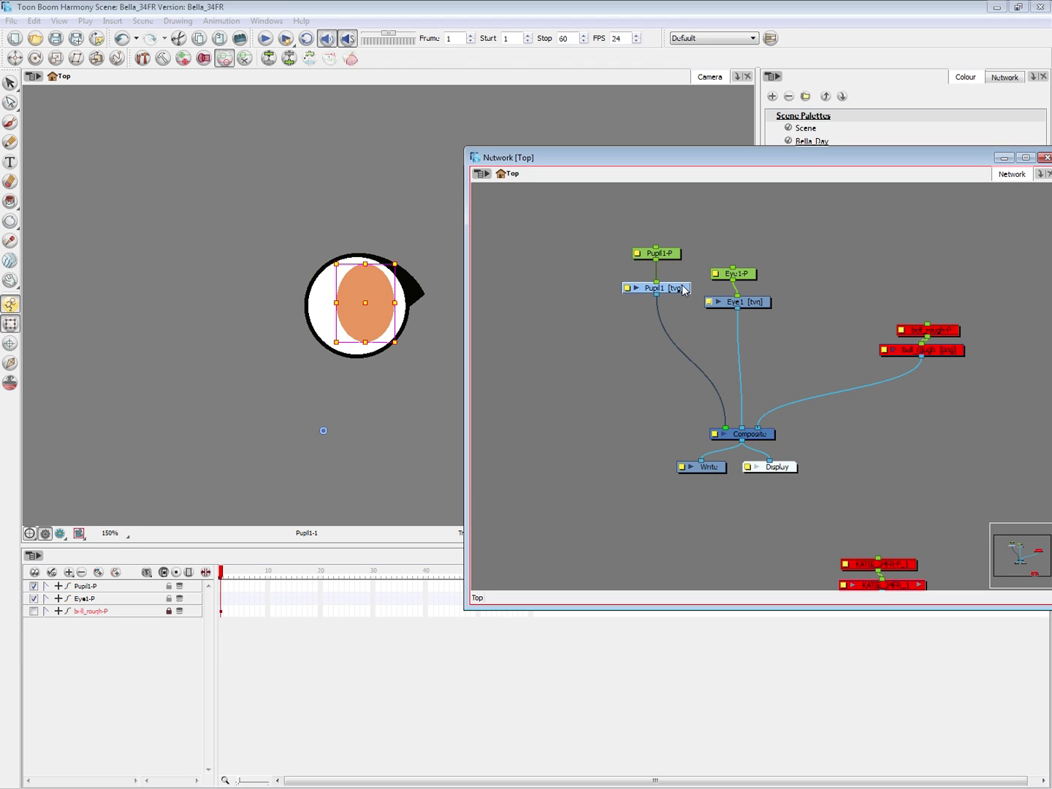
pyautogui.click(666, 254)
pyautogui.click(674, 291)
pyautogui.click(673, 256)
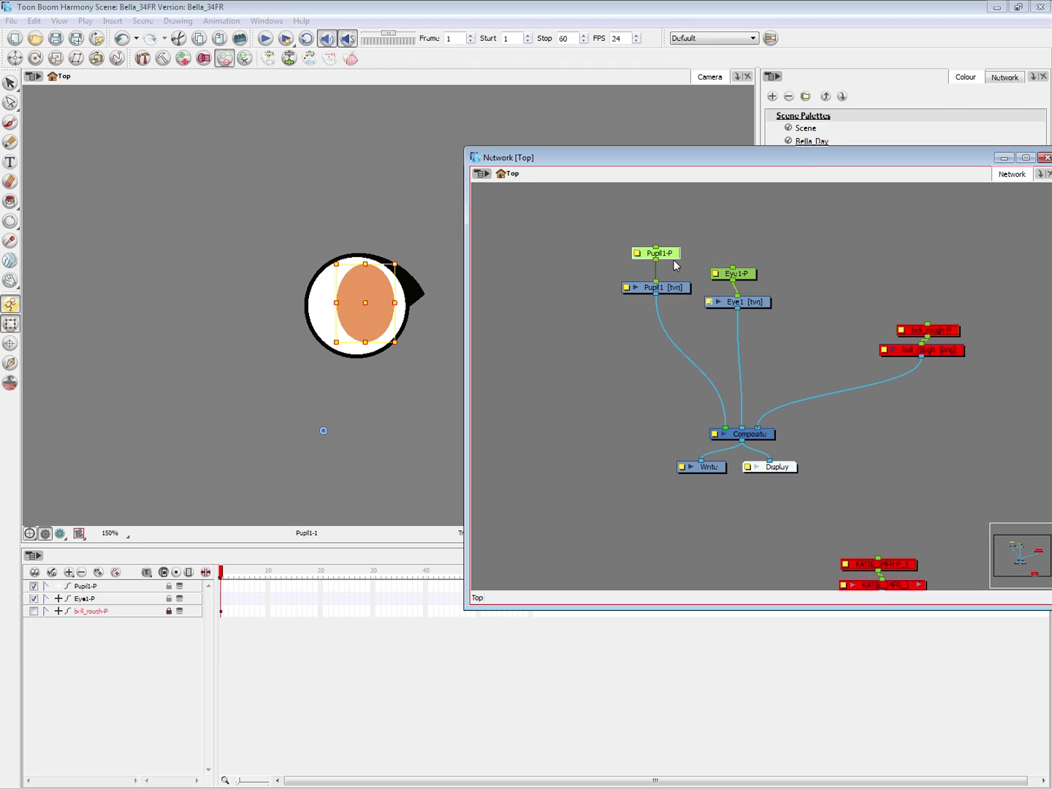
pyautogui.click(647, 314)
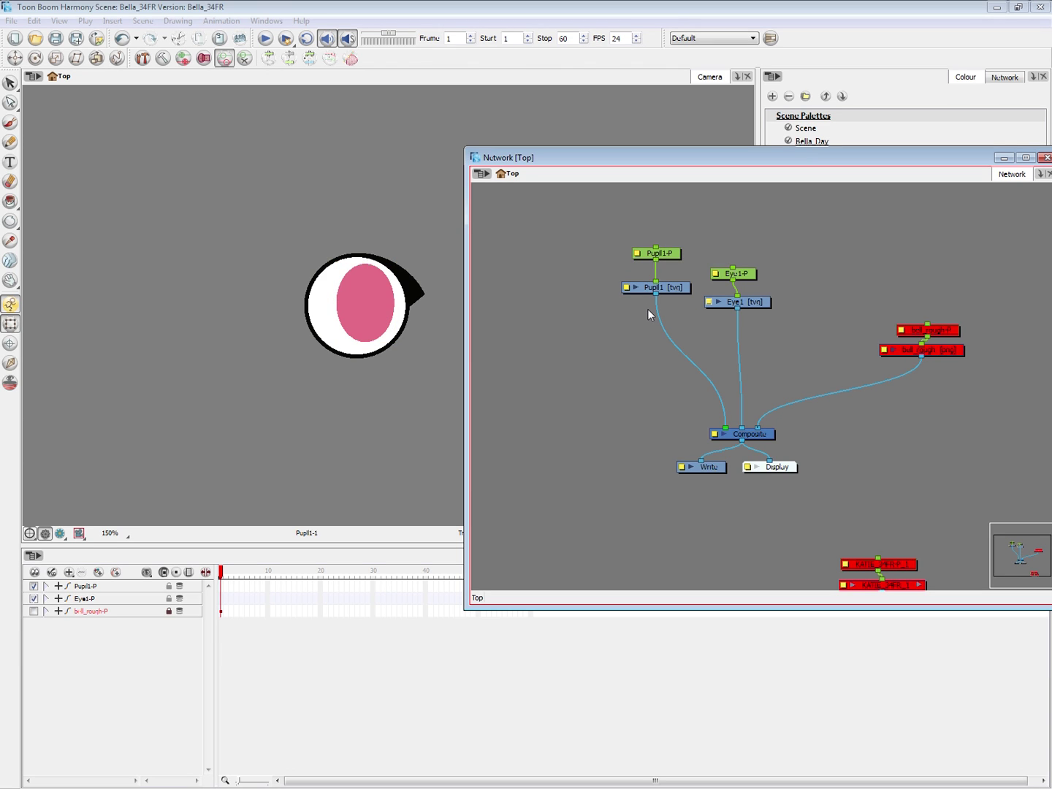
pyautogui.click(668, 254)
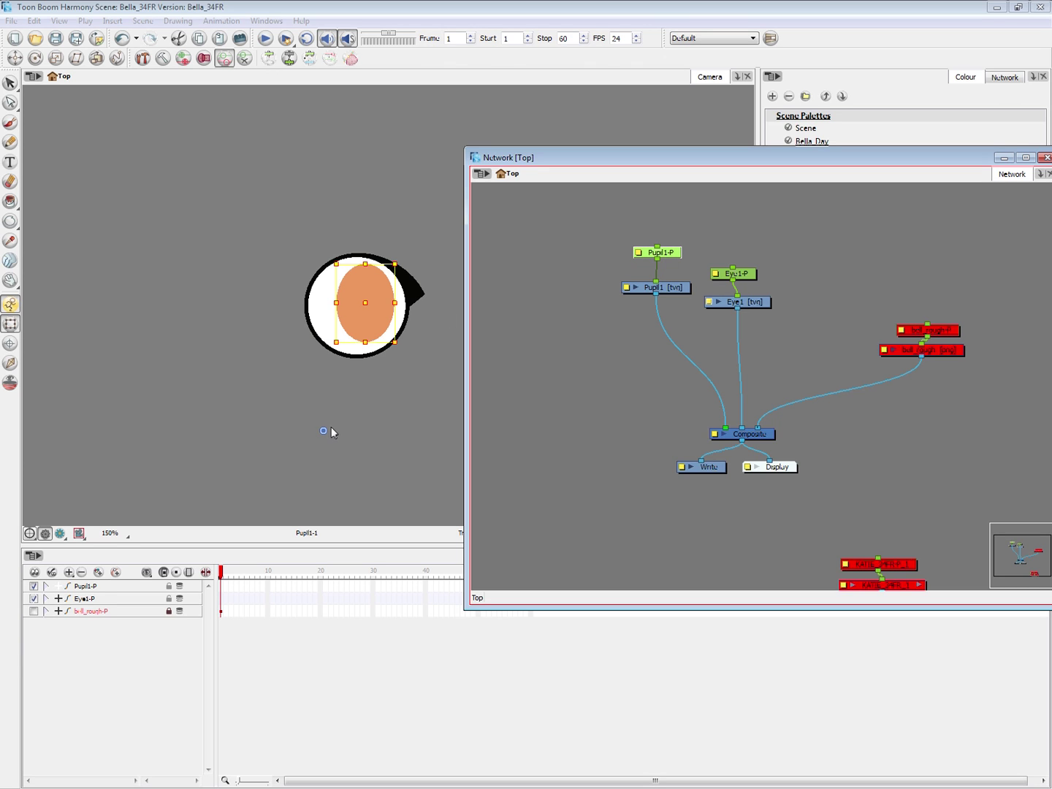
pyautogui.click(671, 289)
pyautogui.click(667, 257)
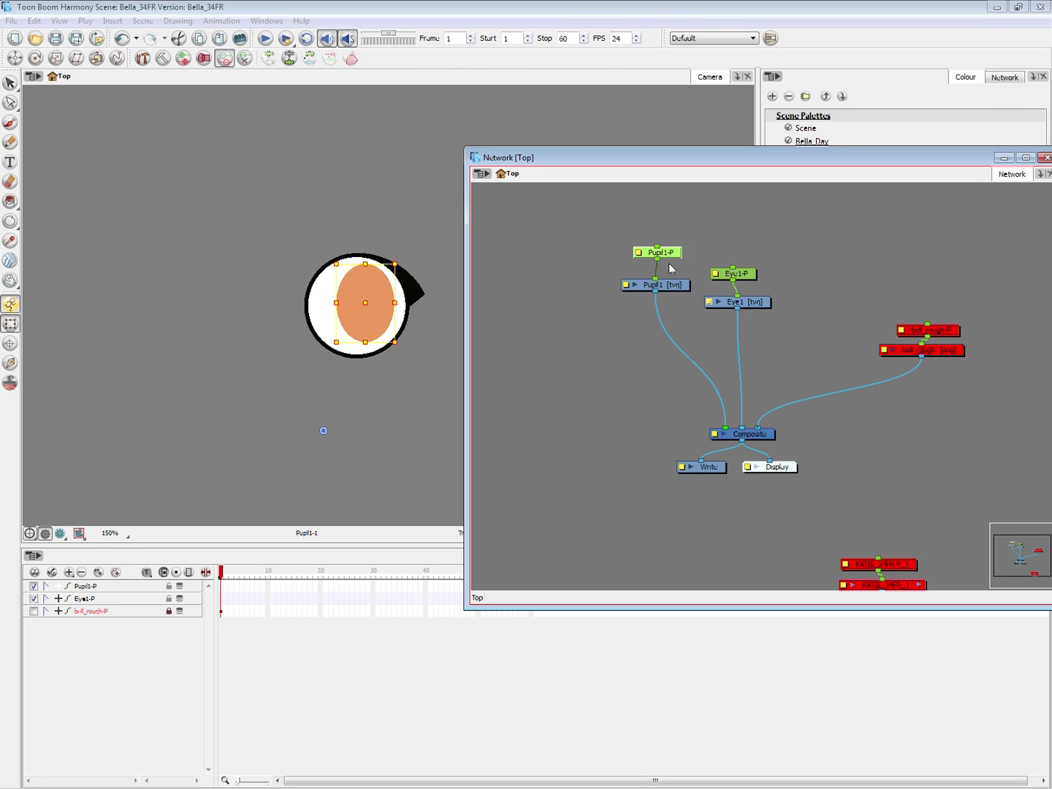
pyautogui.click(686, 245)
pyautogui.click(670, 255)
# - Compare the pupil's pivot position under the Pivot tool and the Transform tool
pyautogui.click(385, 311)
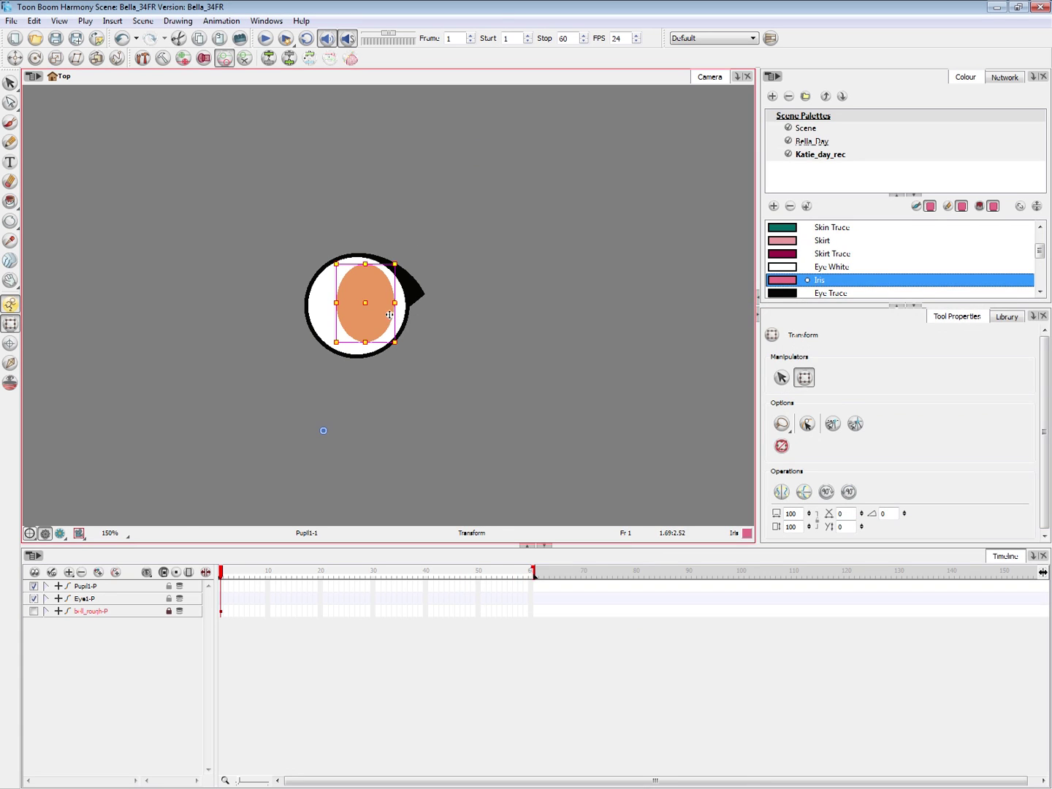
pyautogui.click(10, 343)
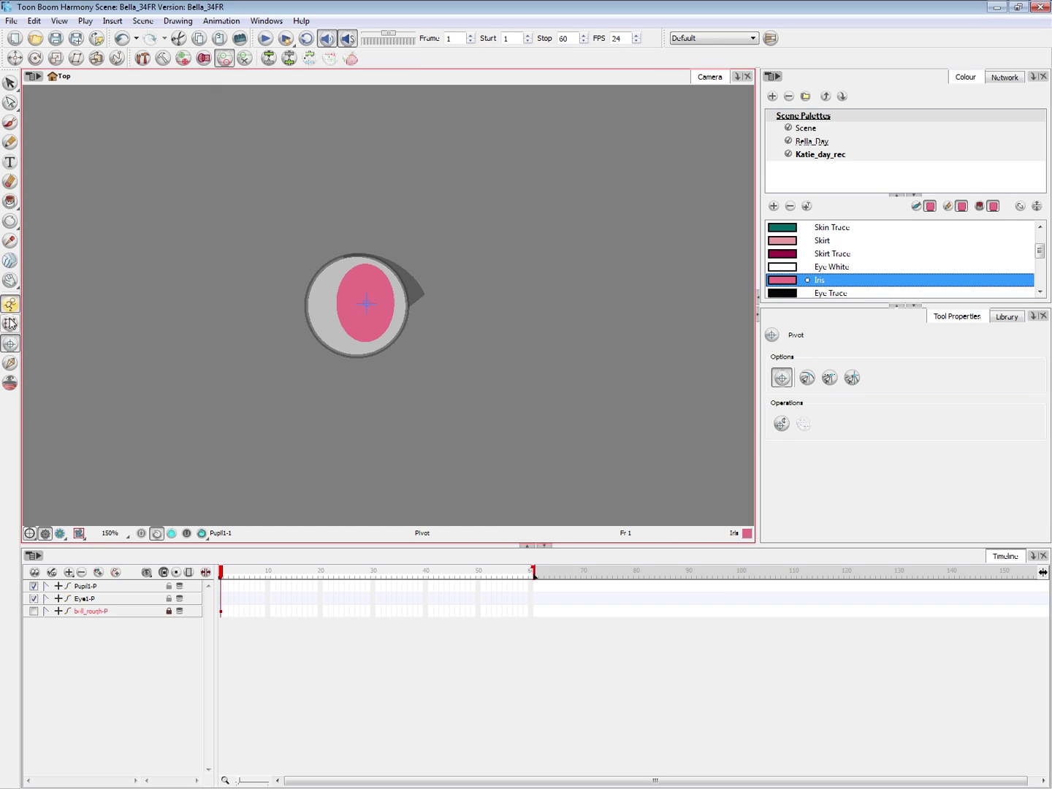
pyautogui.click(10, 324)
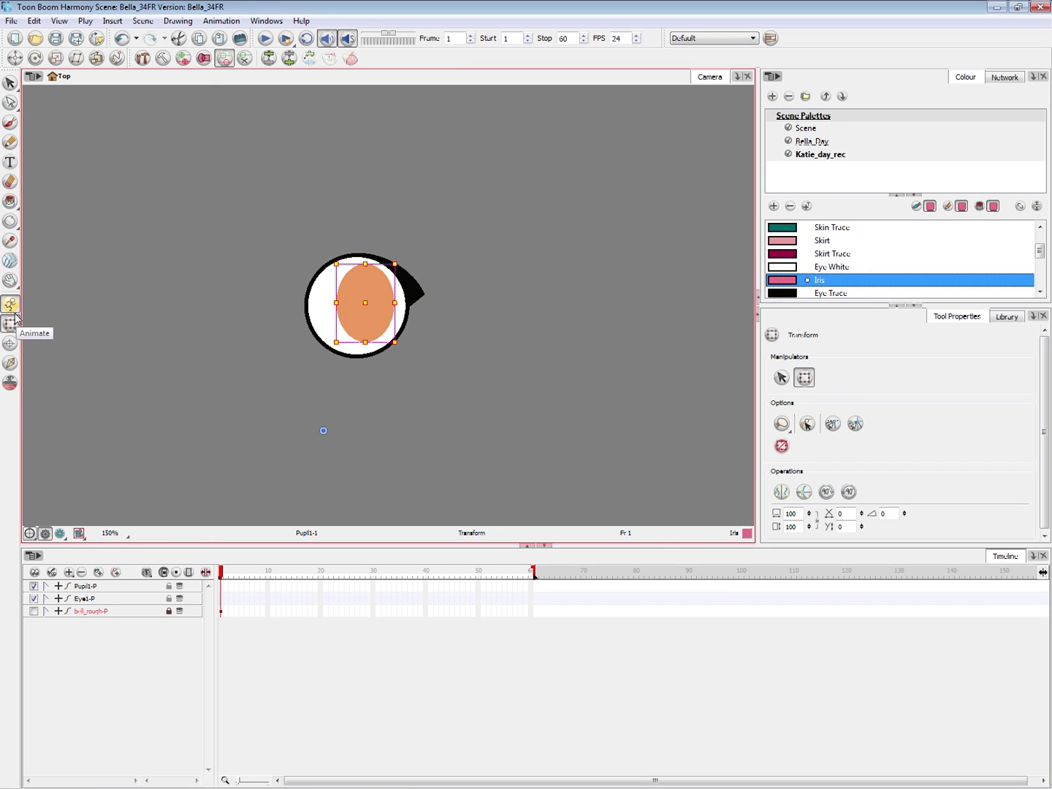
# - Set the Pupil1 layer's embedded pivot option to Apply Embedded Pivot on Parent Peg
pyautogui.hotkey('shift', 'e')
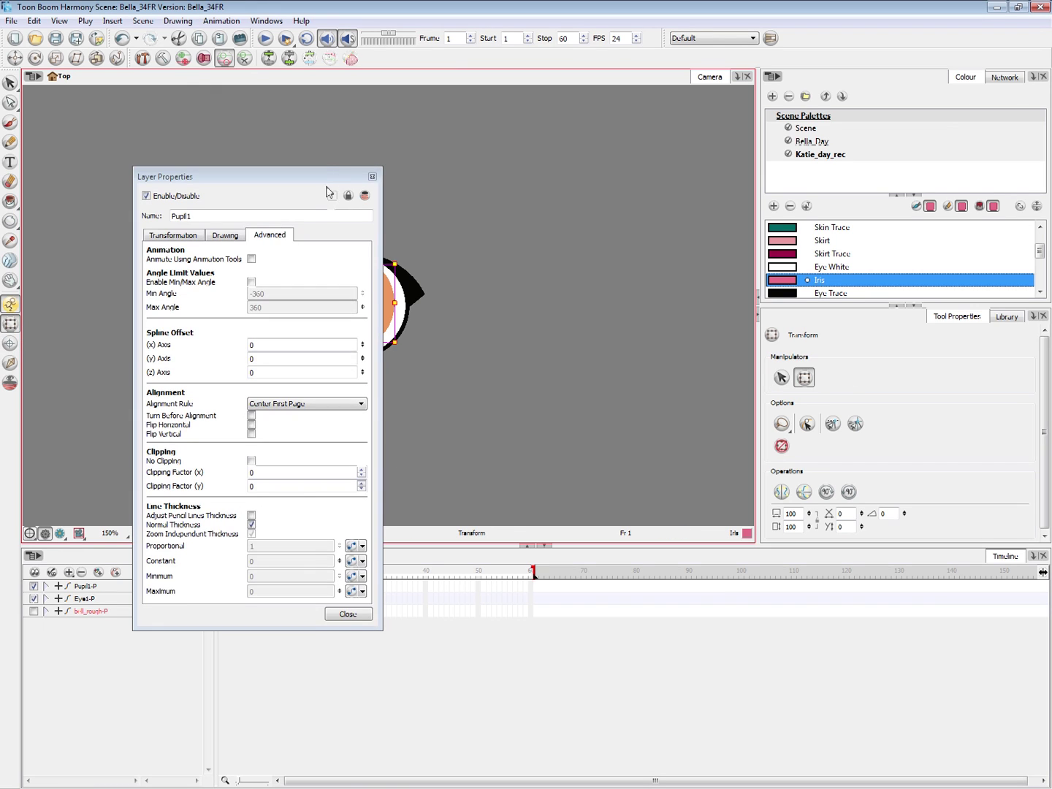
pyautogui.moveTo(328, 175); pyautogui.dragTo(680, 181)
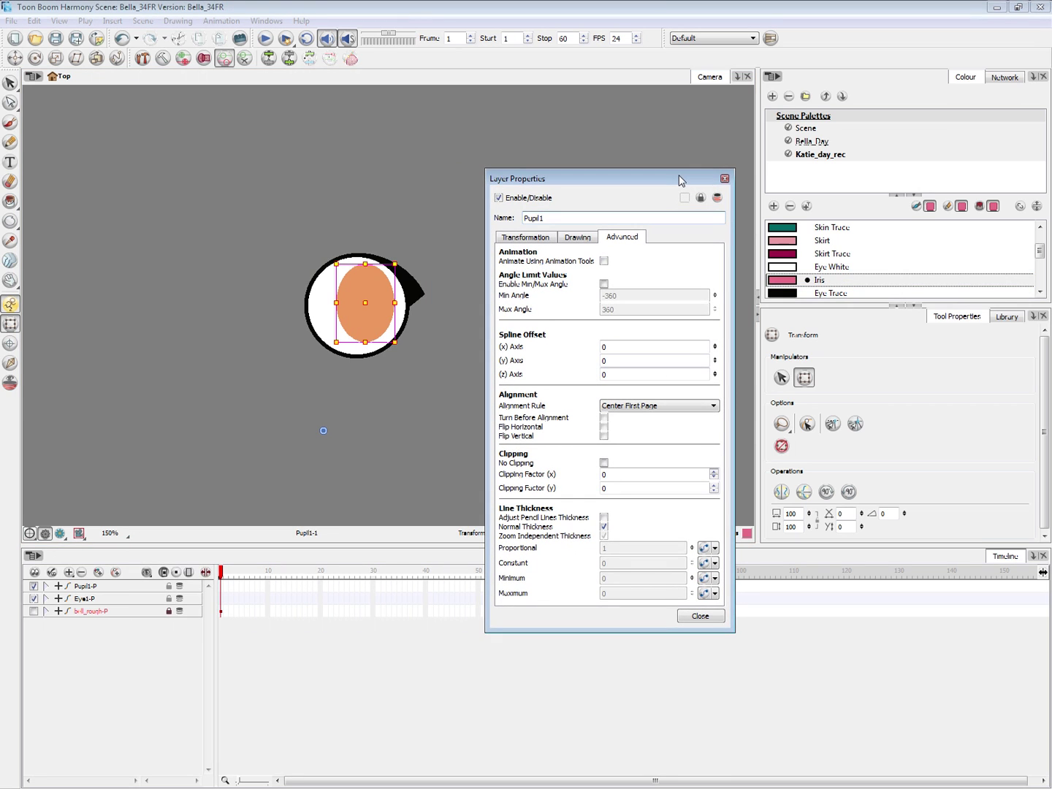
pyautogui.click(585, 239)
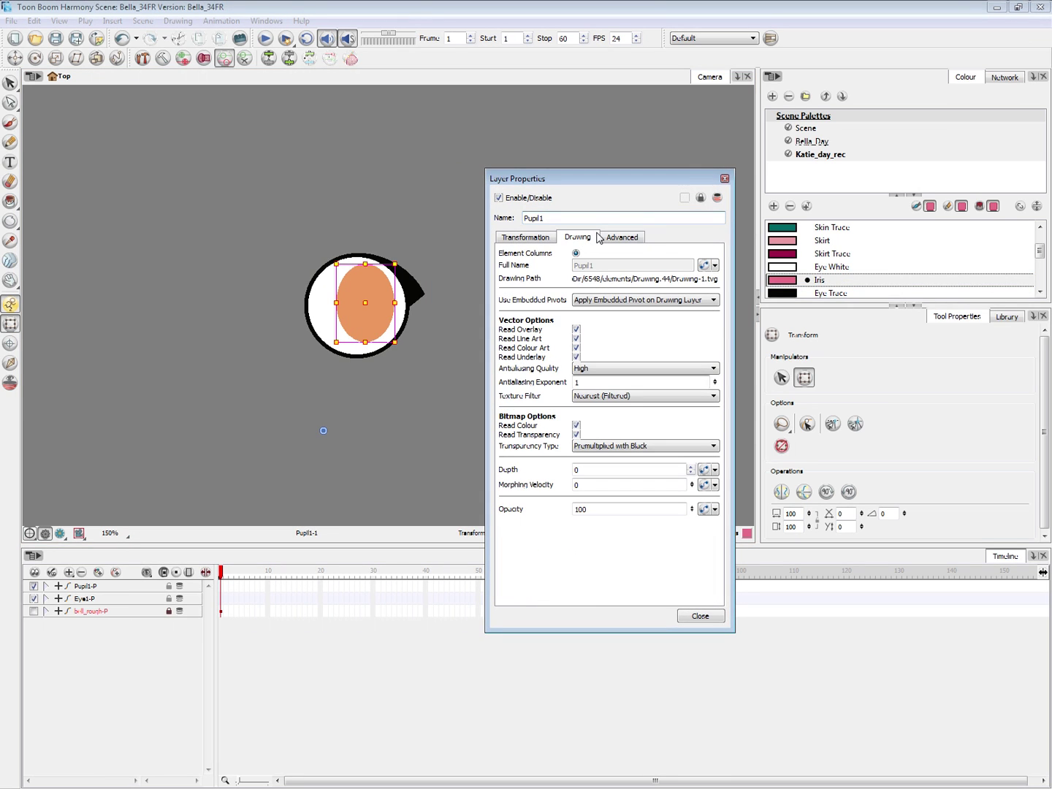
pyautogui.click(694, 303)
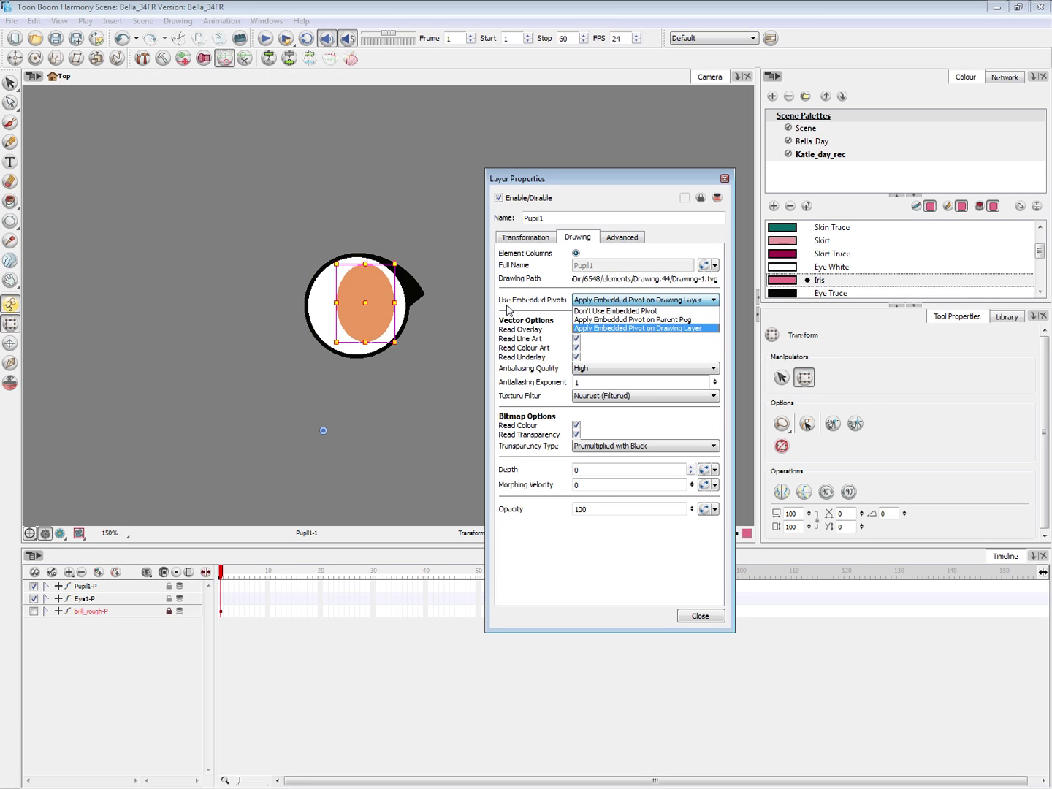
pyautogui.click(669, 322)
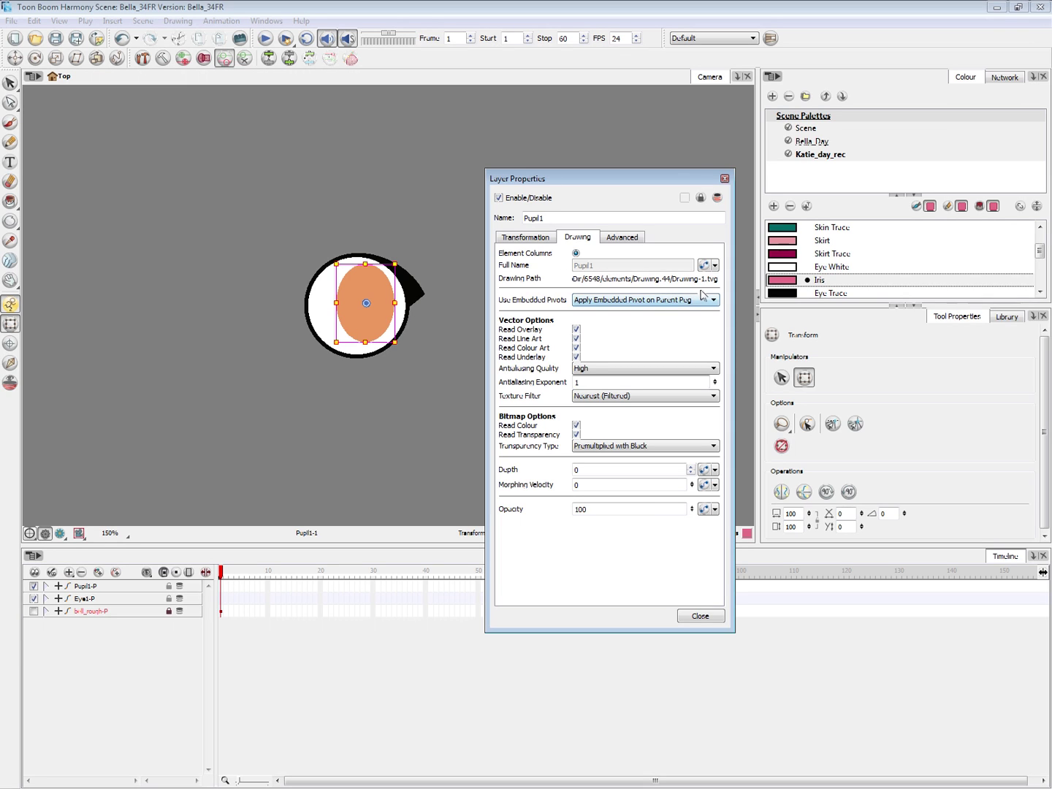
pyautogui.click(701, 617)
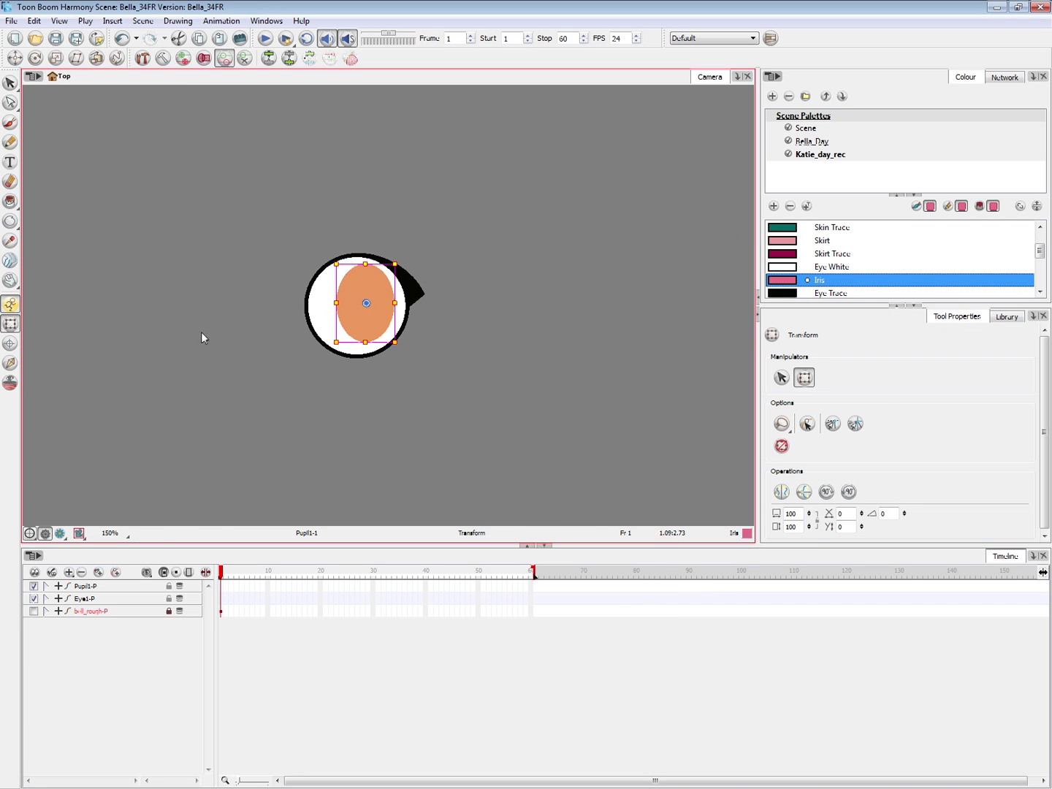
# - Try moving the pupil's pivot toward its upper edge, check it with the Transform tool, and undo the move
pyautogui.click(10, 344)
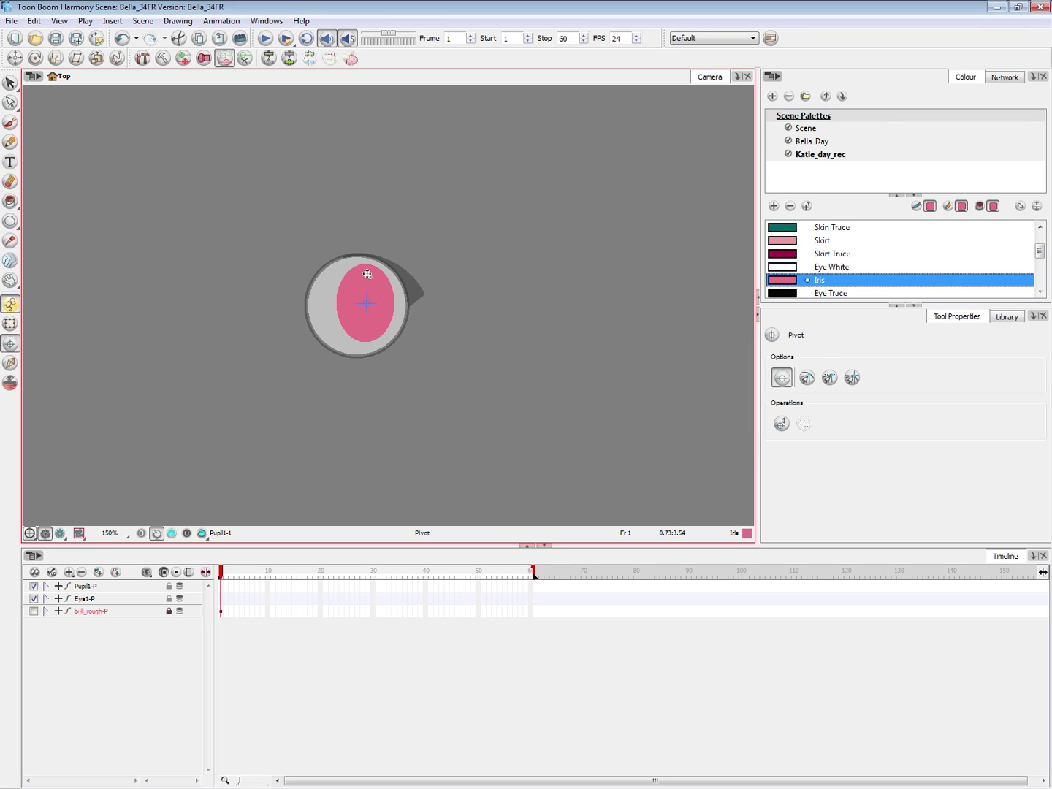
pyautogui.click(11, 324)
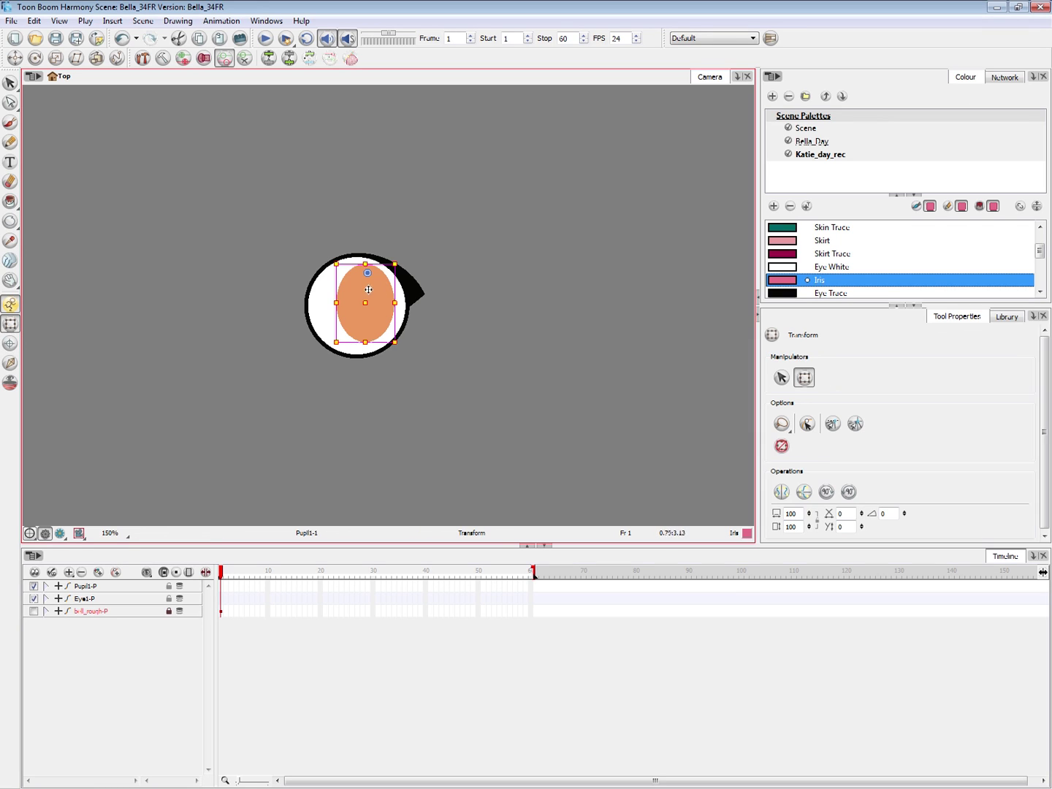
pyautogui.click(437, 374)
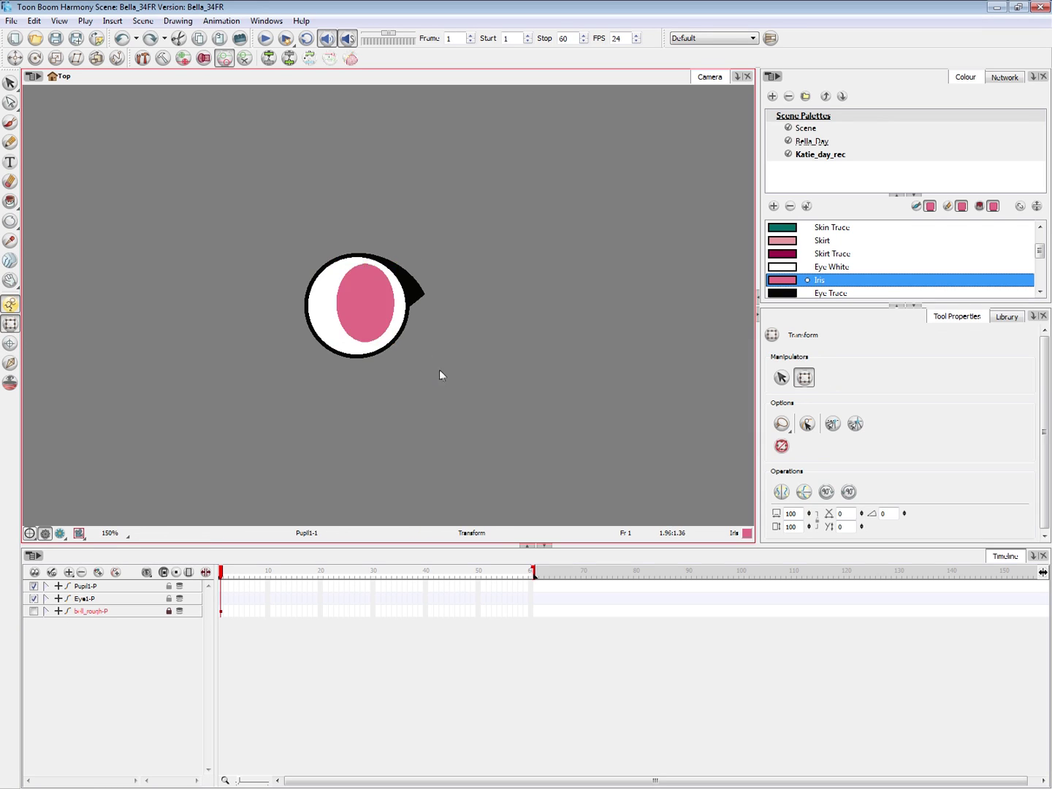
pyautogui.click(379, 315)
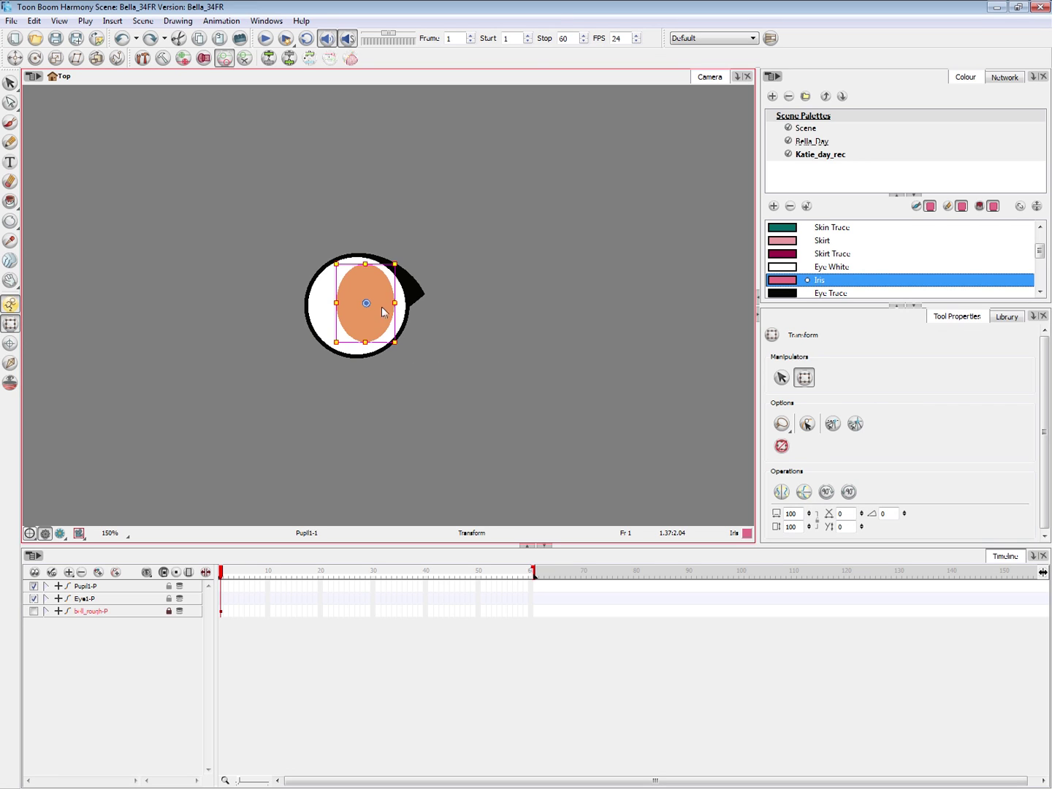
pyautogui.moveTo(381, 309); pyautogui.dragTo(384, 312)
pyautogui.hotkey('ctrl', 'z')
# - Set the Eye1 layer's embedded pivot option to Apply Embedded Pivot on Parent Peg
pyautogui.click(429, 306)
pyautogui.click(414, 291)
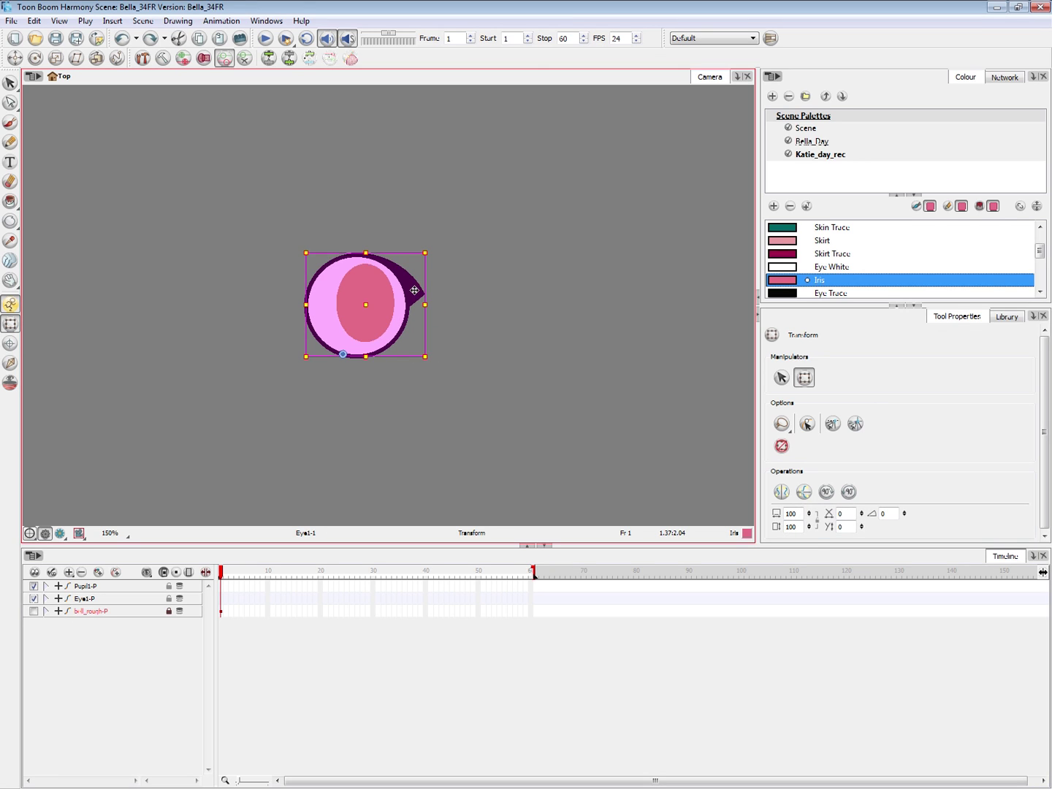
pyautogui.click(437, 444)
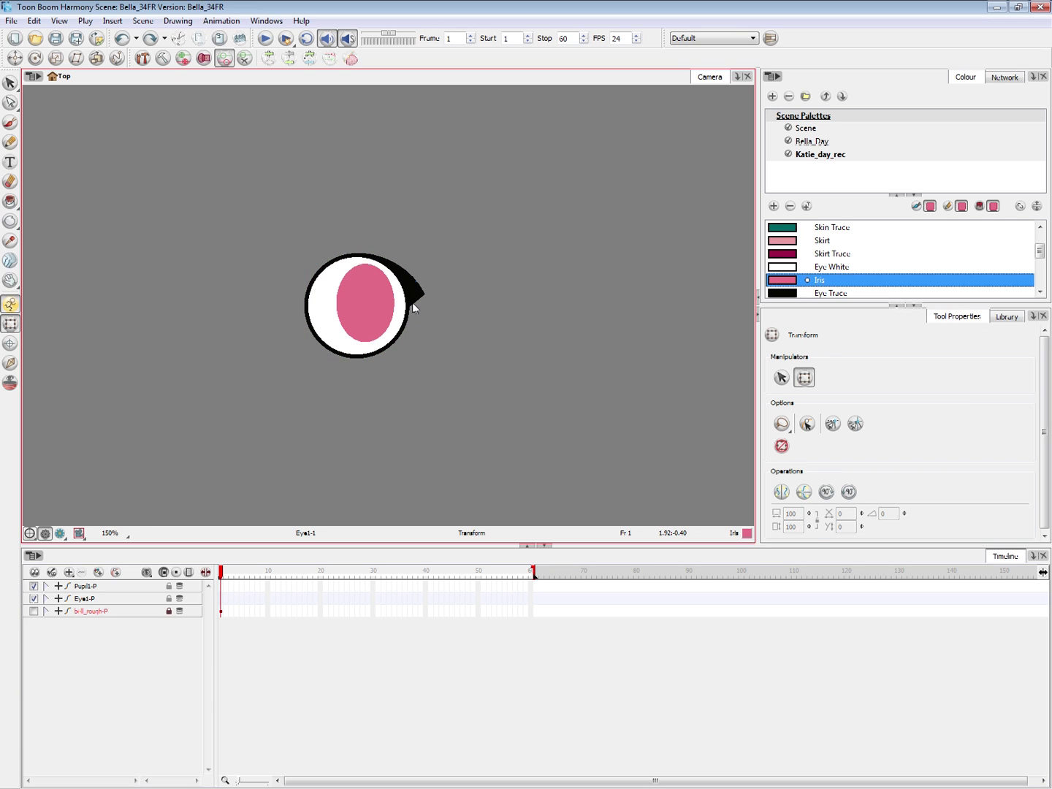
pyautogui.click(413, 306)
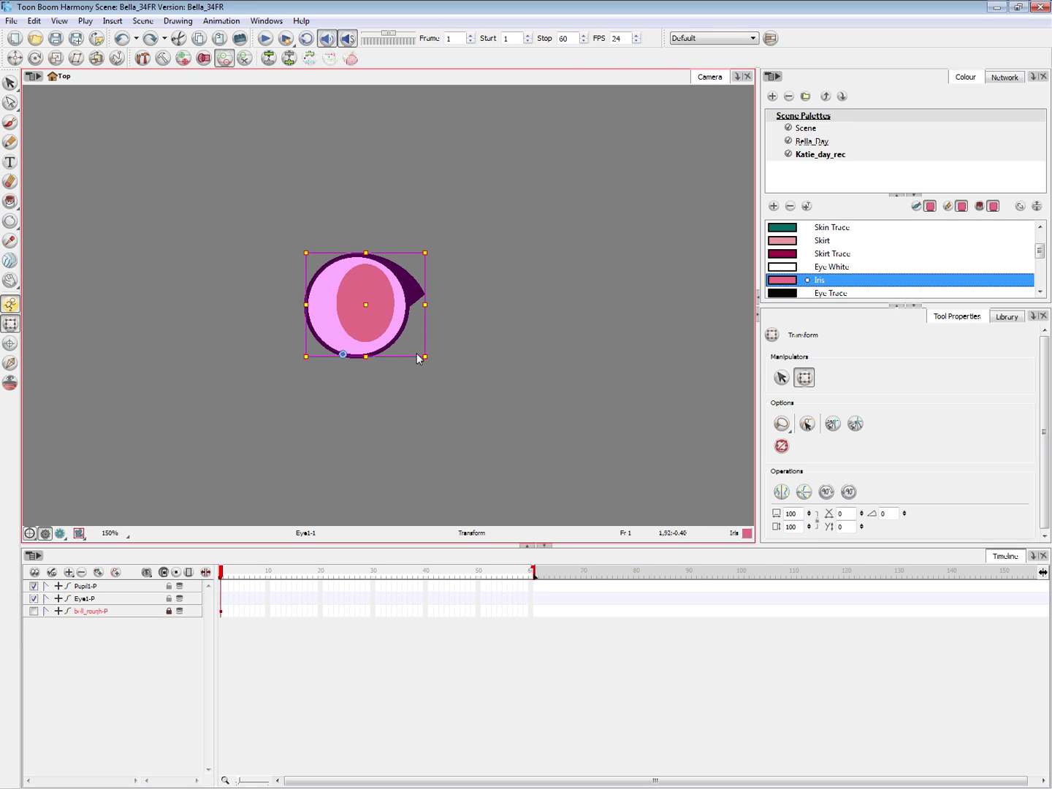
pyautogui.click(315, 396)
pyautogui.click(412, 300)
pyautogui.hotkey('shift', 'e')
pyautogui.moveTo(294, 208); pyautogui.dragTo(633, 137)
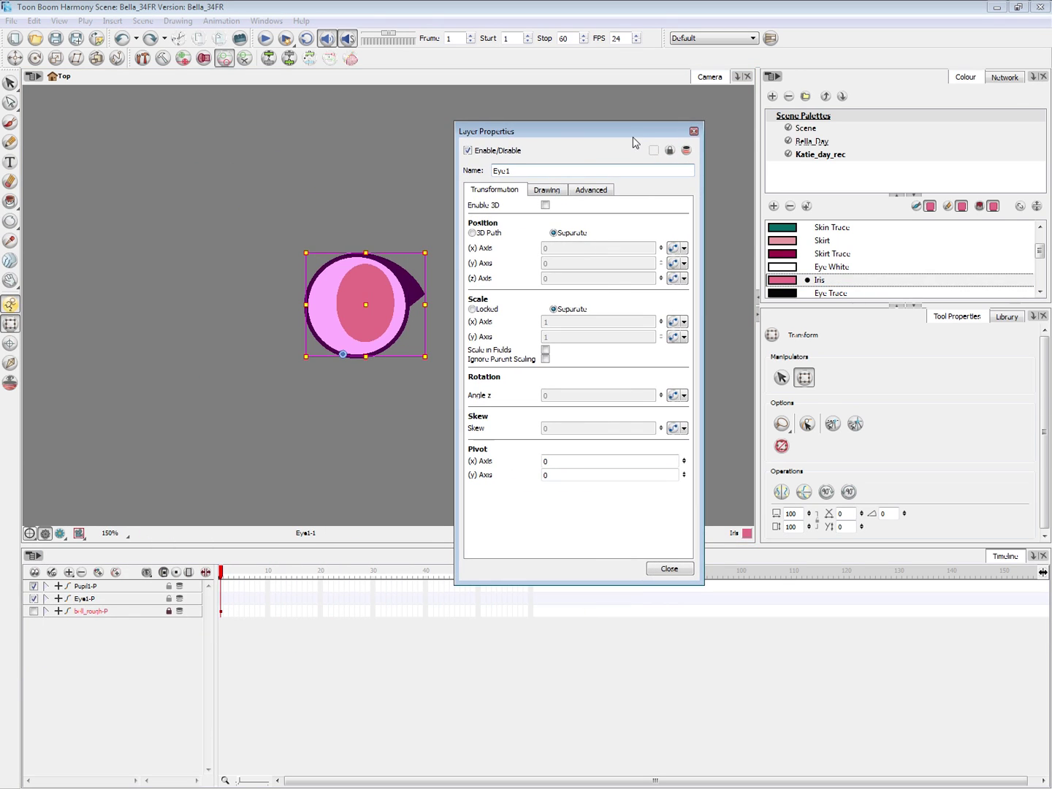
pyautogui.click(547, 189)
pyautogui.click(657, 253)
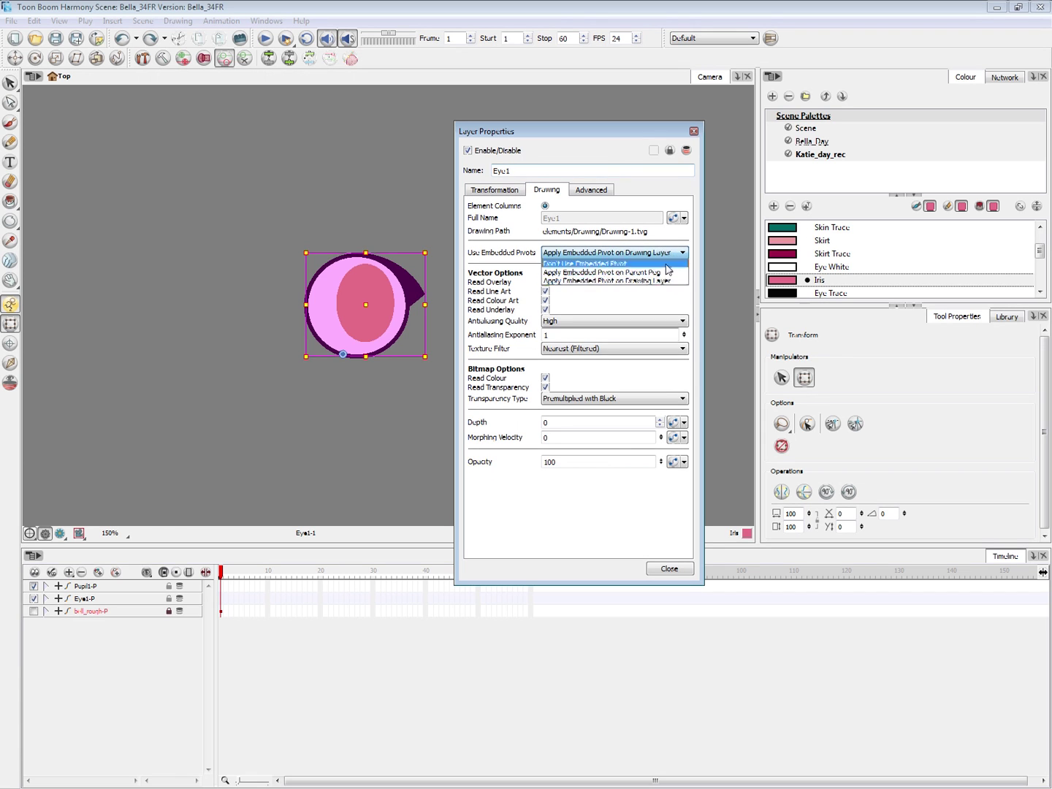
pyautogui.click(664, 277)
pyautogui.click(670, 569)
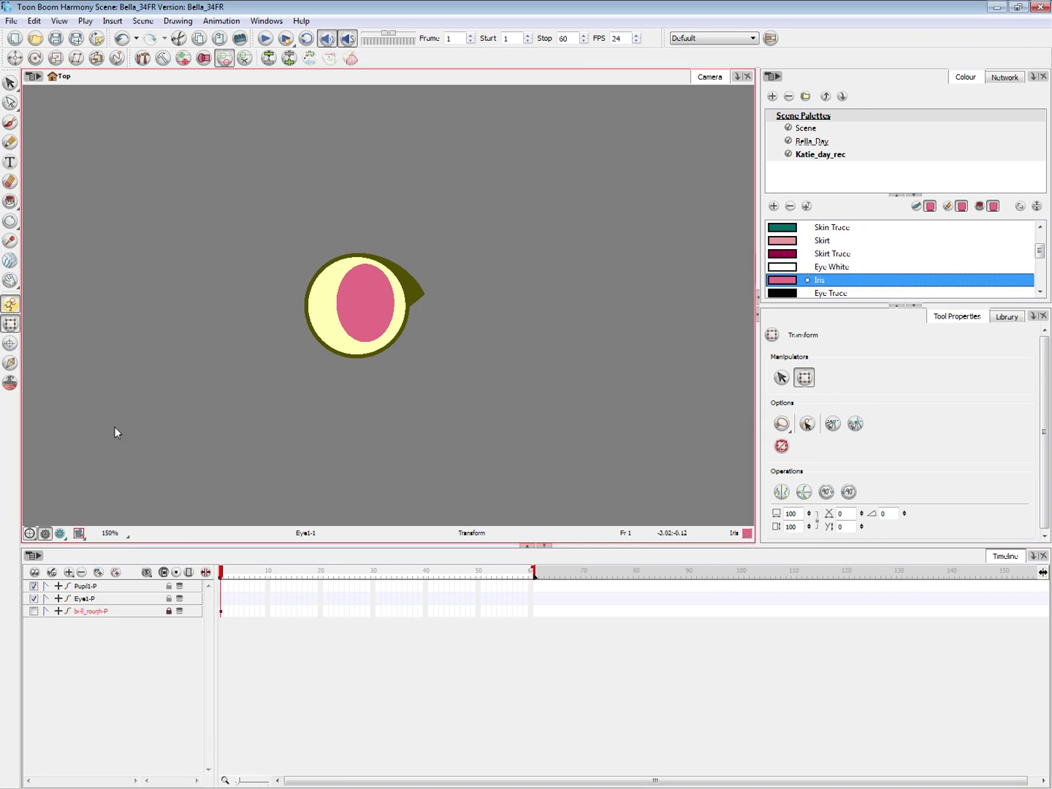
# - Select the eye and the pupil in turn to check their pivots with the Transform tool
pyautogui.click(337, 351)
pyautogui.click(415, 380)
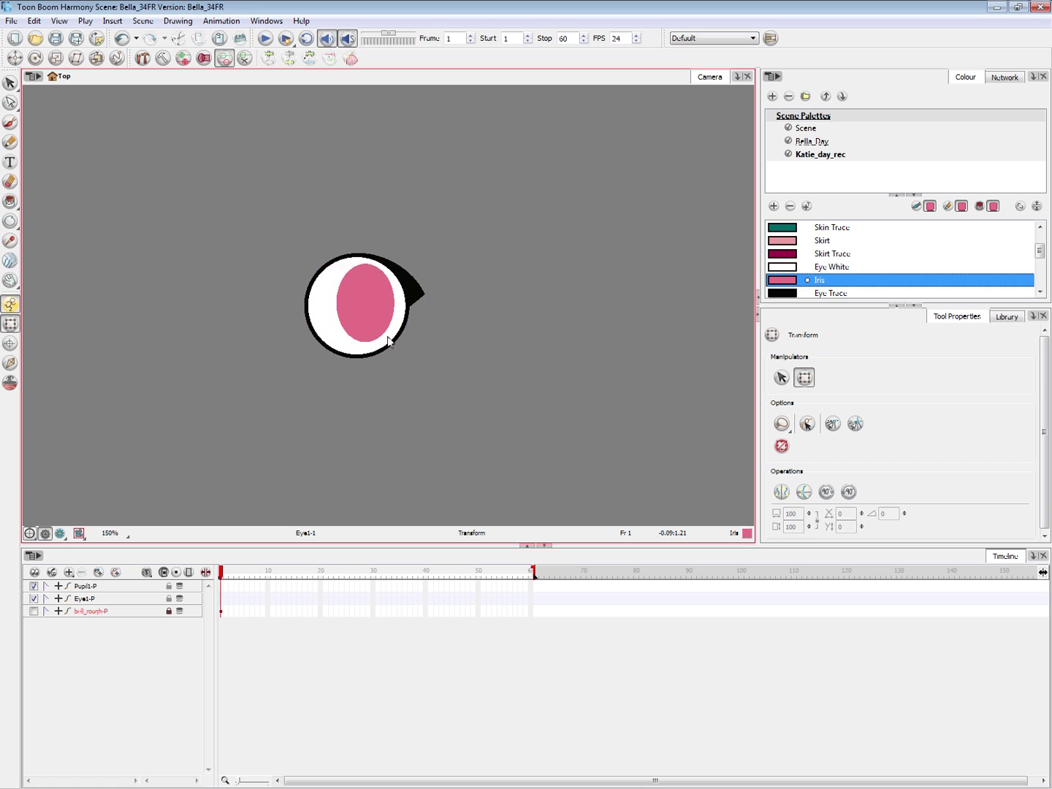
pyautogui.moveTo(400, 336)
pyautogui.mouseDown()
pyautogui.moveTo(419, 388)
pyautogui.moveTo(430, 364)
pyautogui.moveTo(401, 336)
pyautogui.mouseUp()
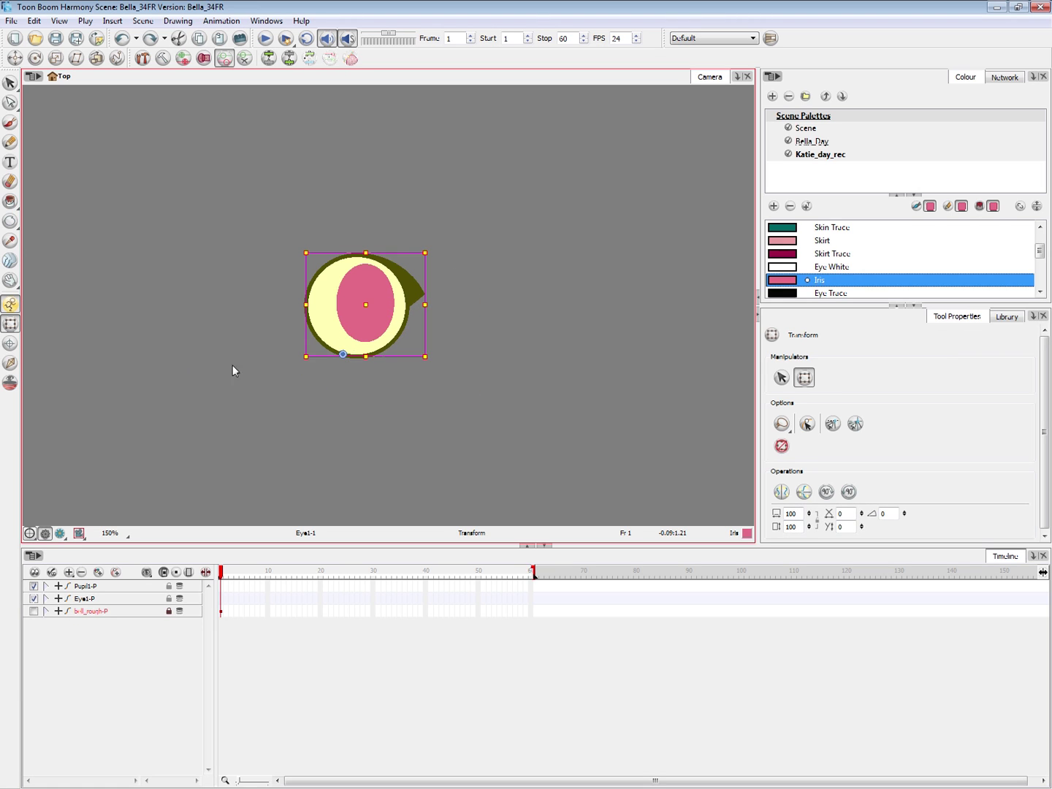
pyautogui.click(289, 377)
pyautogui.click(377, 320)
pyautogui.click(390, 341)
pyautogui.click(382, 334)
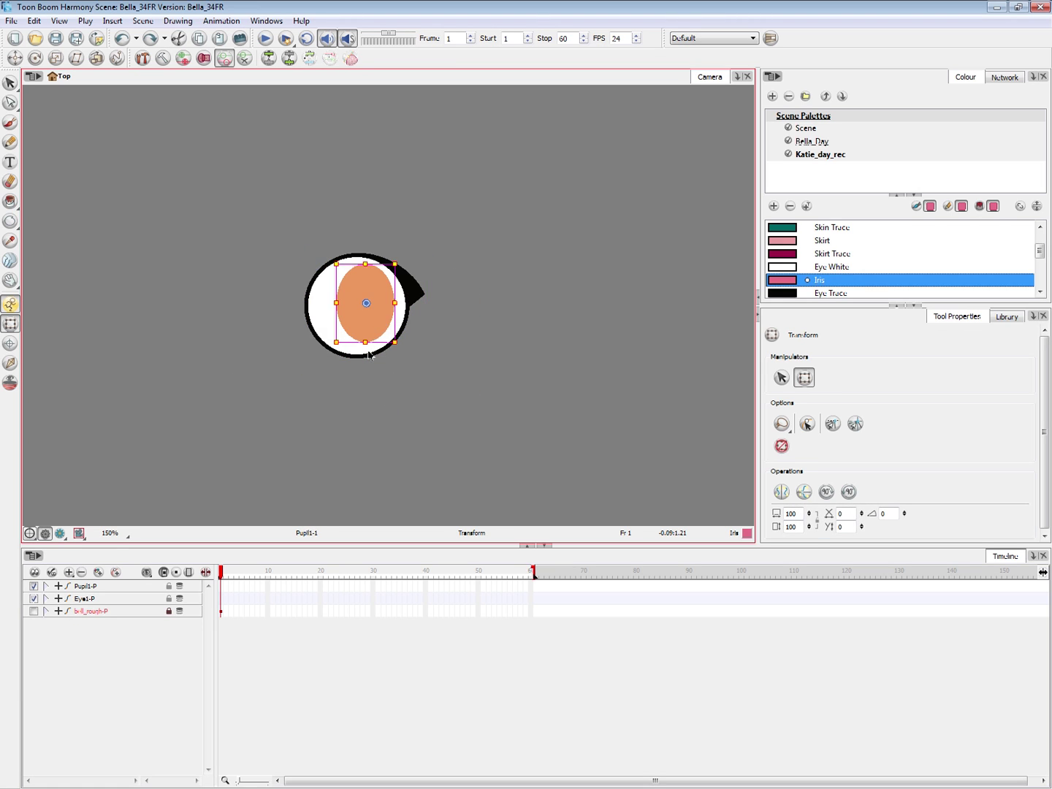
# - Recheck the Eye1 layer's embedded pivot option, keeping Apply Embedded Pivot on Parent Peg
pyautogui.click(369, 355)
pyautogui.hotkey('shift', 'e')
pyautogui.click(641, 253)
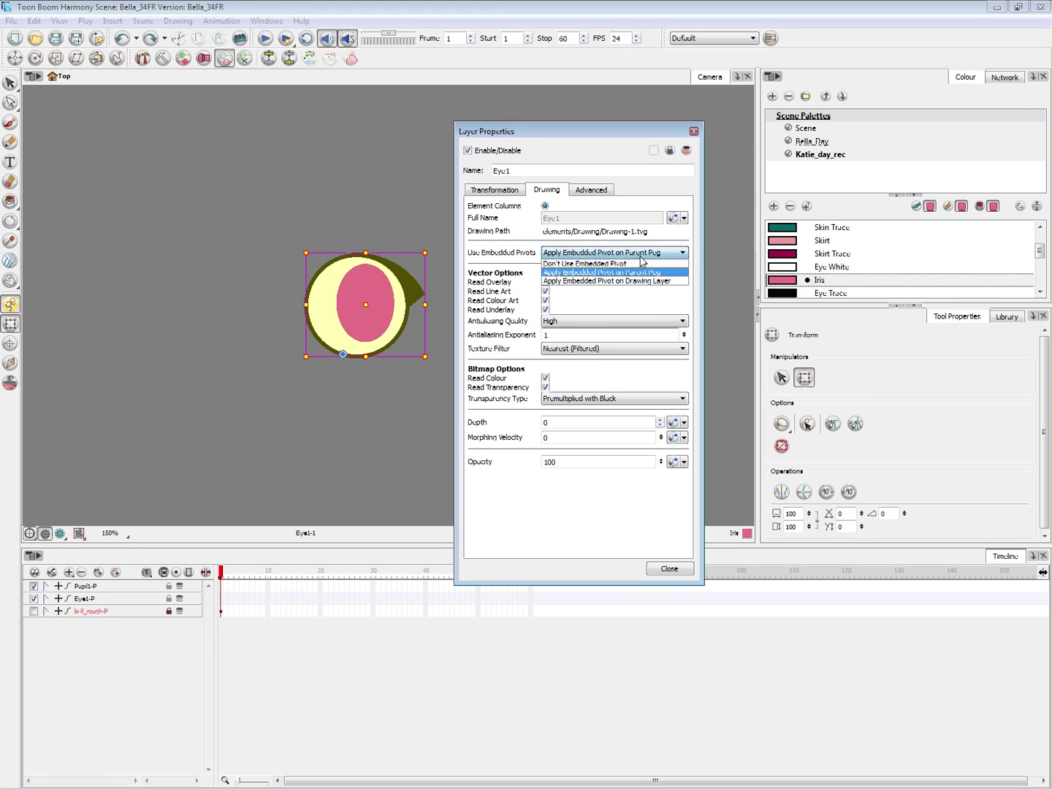
pyautogui.click(649, 273)
pyautogui.click(667, 570)
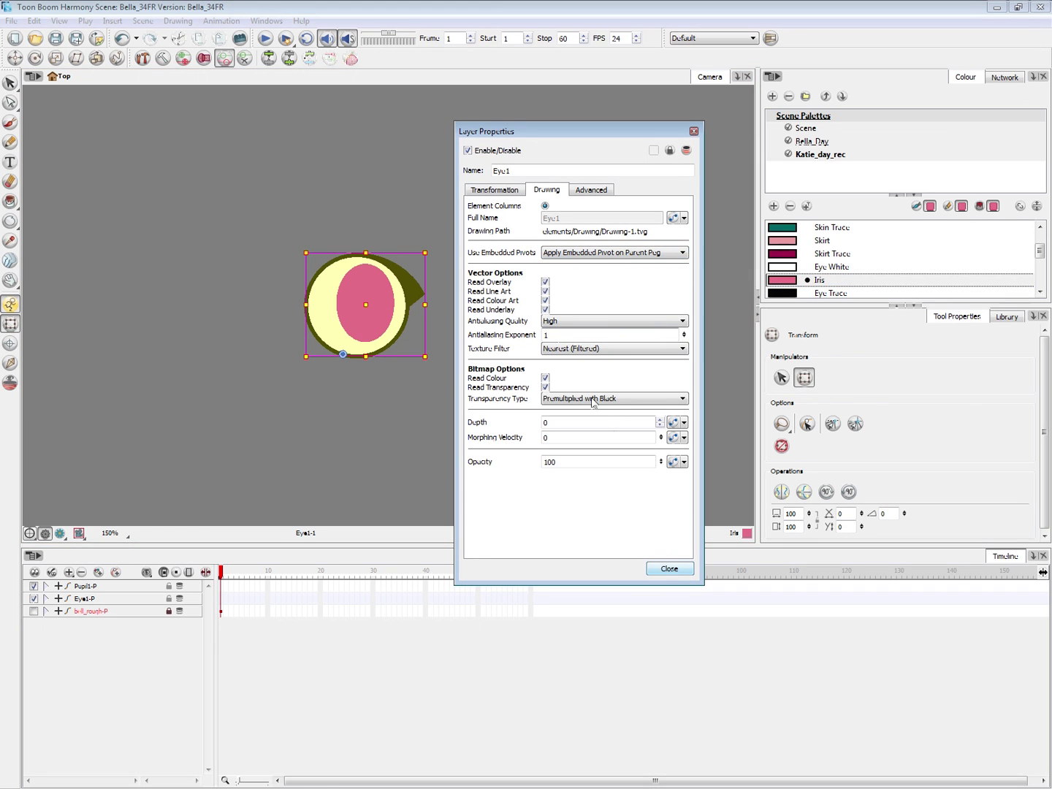
pyautogui.click(667, 569)
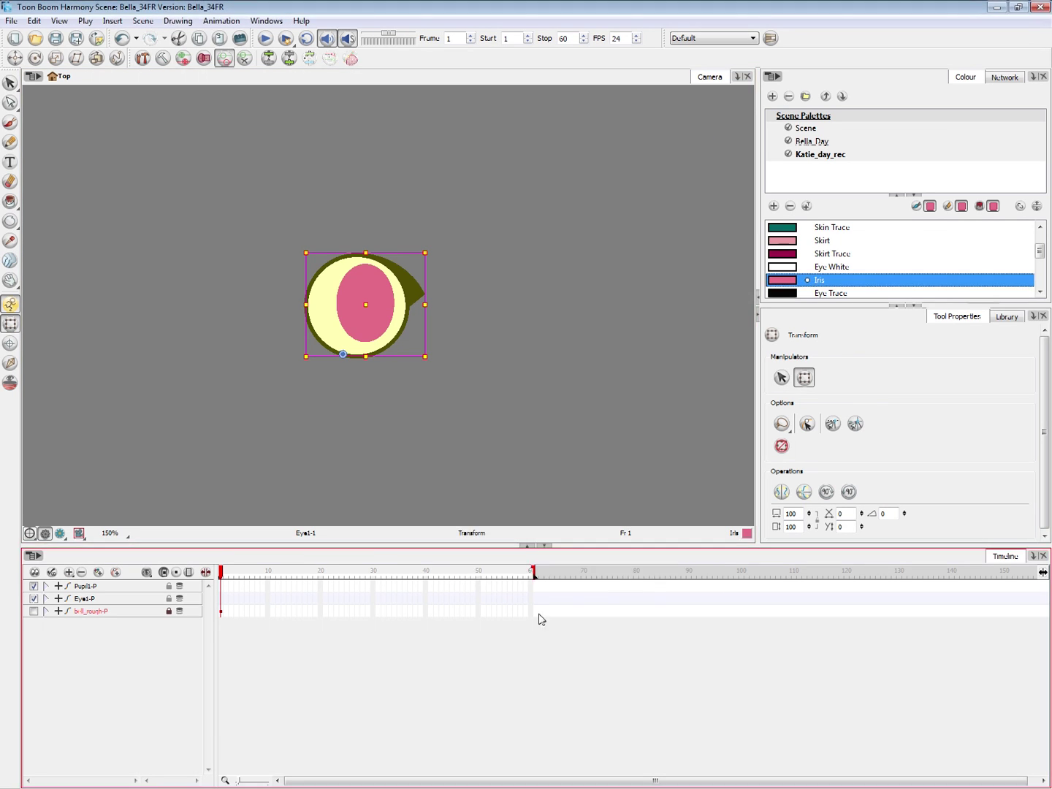
# - Try moving the pupil past the right and left edges of the eye, undoing each move
pyautogui.click(375, 315)
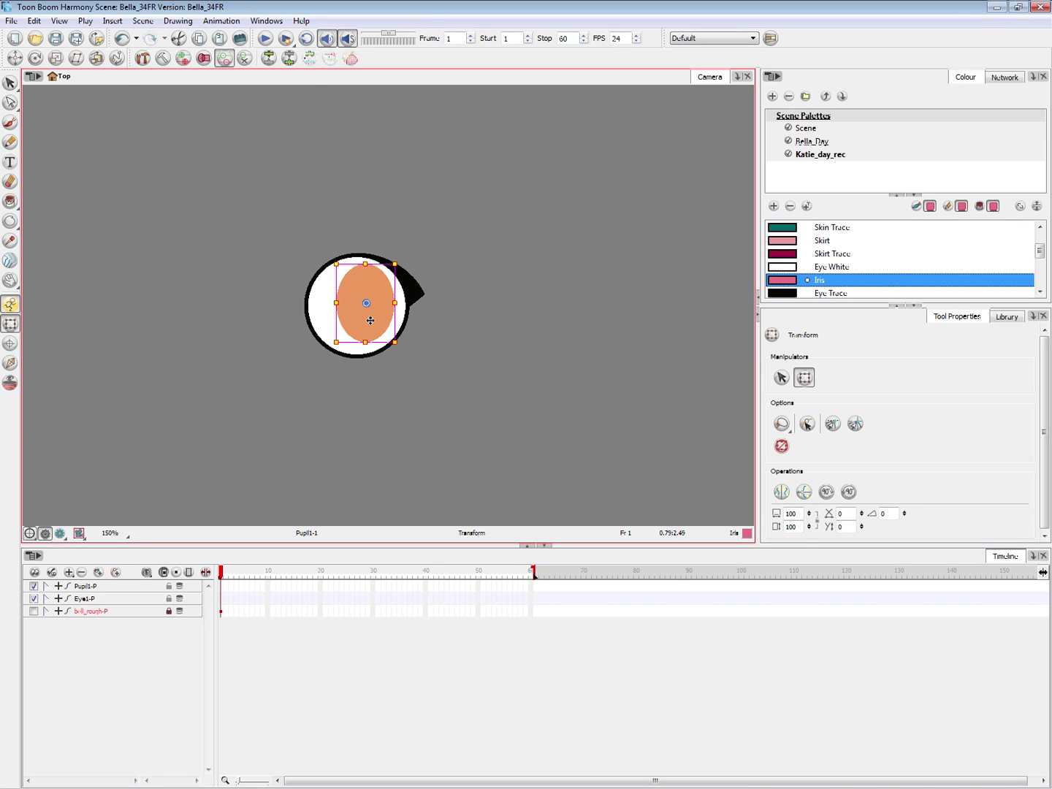
pyautogui.moveTo(369, 321)
pyautogui.mouseDown()
pyautogui.moveTo(393, 321)
pyautogui.moveTo(307, 326)
pyautogui.moveTo(423, 328)
pyautogui.mouseUp()
pyautogui.click(368, 385)
pyautogui.click(333, 308)
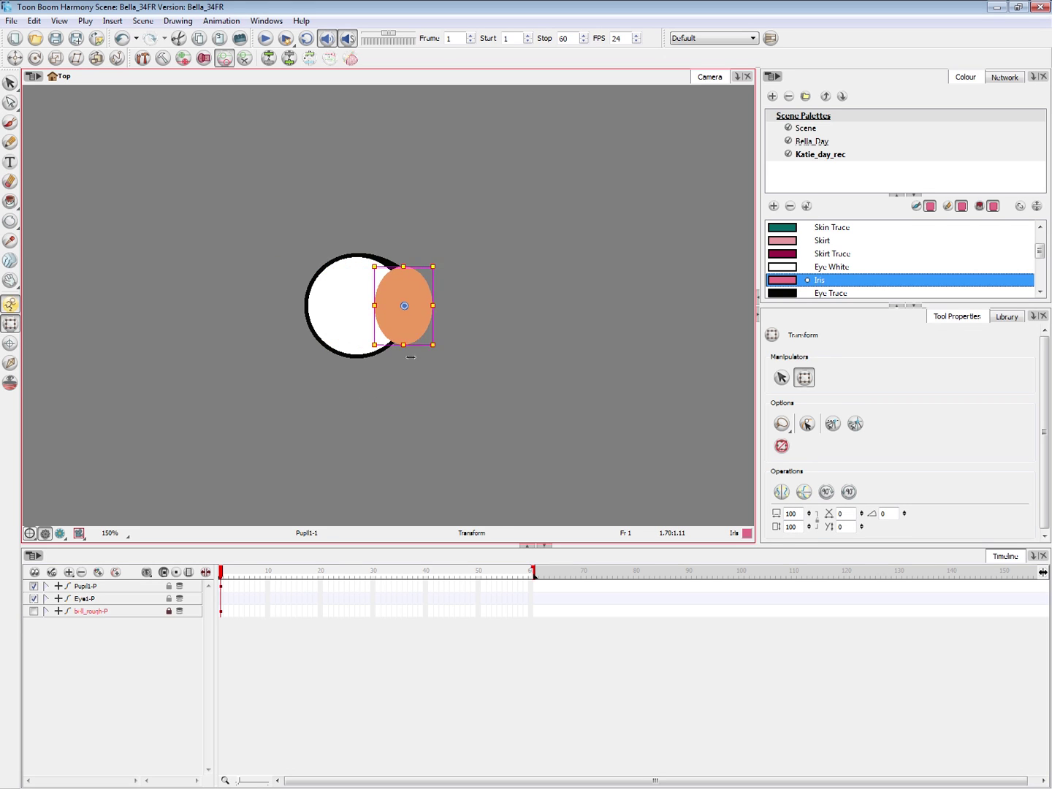
pyautogui.click(391, 394)
pyautogui.hotkey('ctrl', 'z')
pyautogui.hotkey('ctrl', 'z')
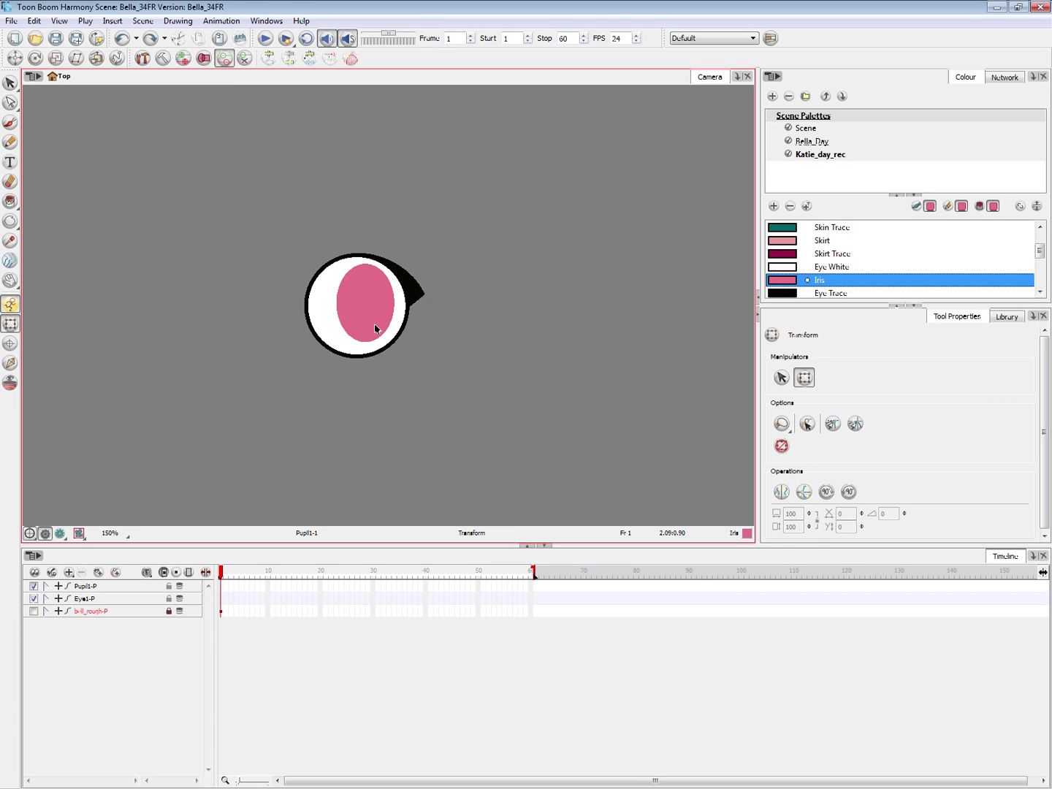
pyautogui.click(376, 327)
pyautogui.moveTo(376, 327); pyautogui.dragTo(310, 329)
pyautogui.click(359, 407)
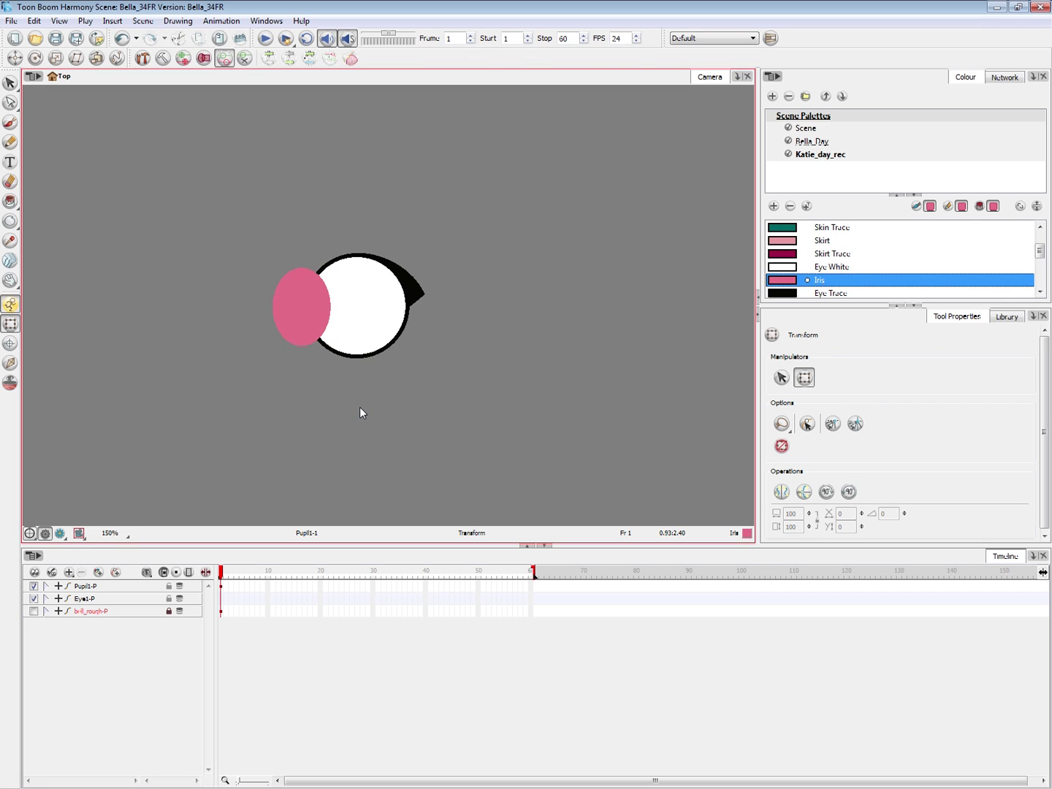
pyautogui.hotkey('ctrl', 'z')
# - Open the Module Library and arrange it with the Network window so both the modules and the nodes are accessible
pyautogui.click(267, 22)
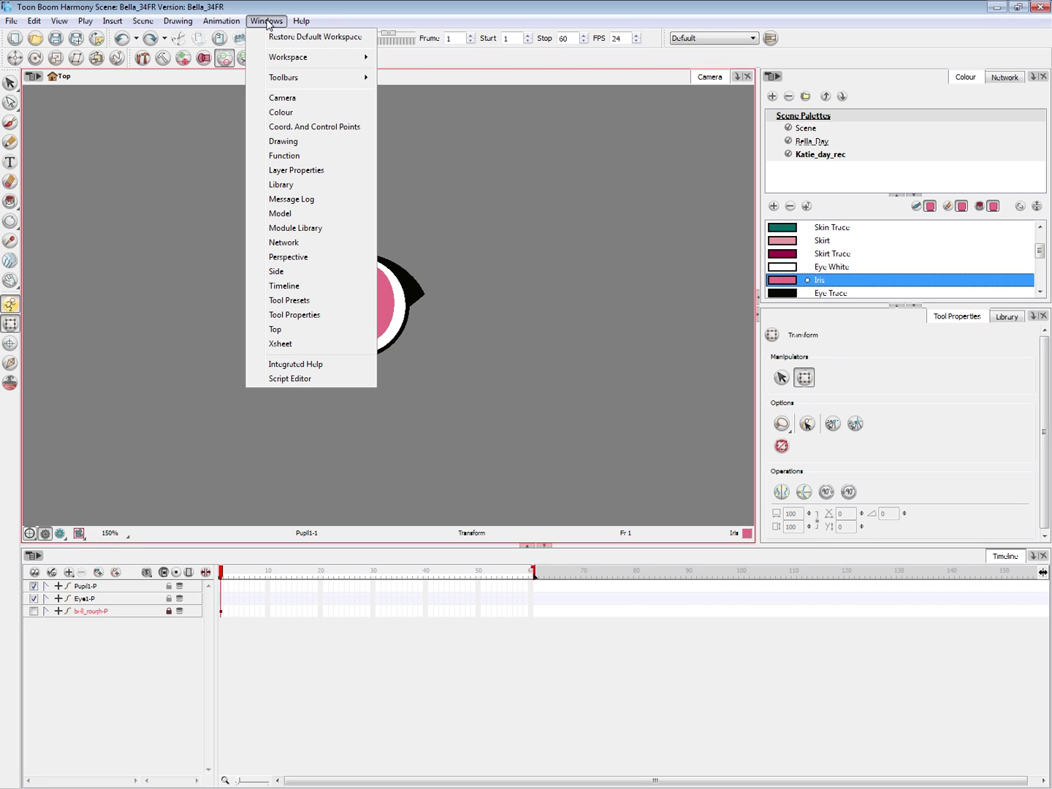
pyautogui.click(312, 227)
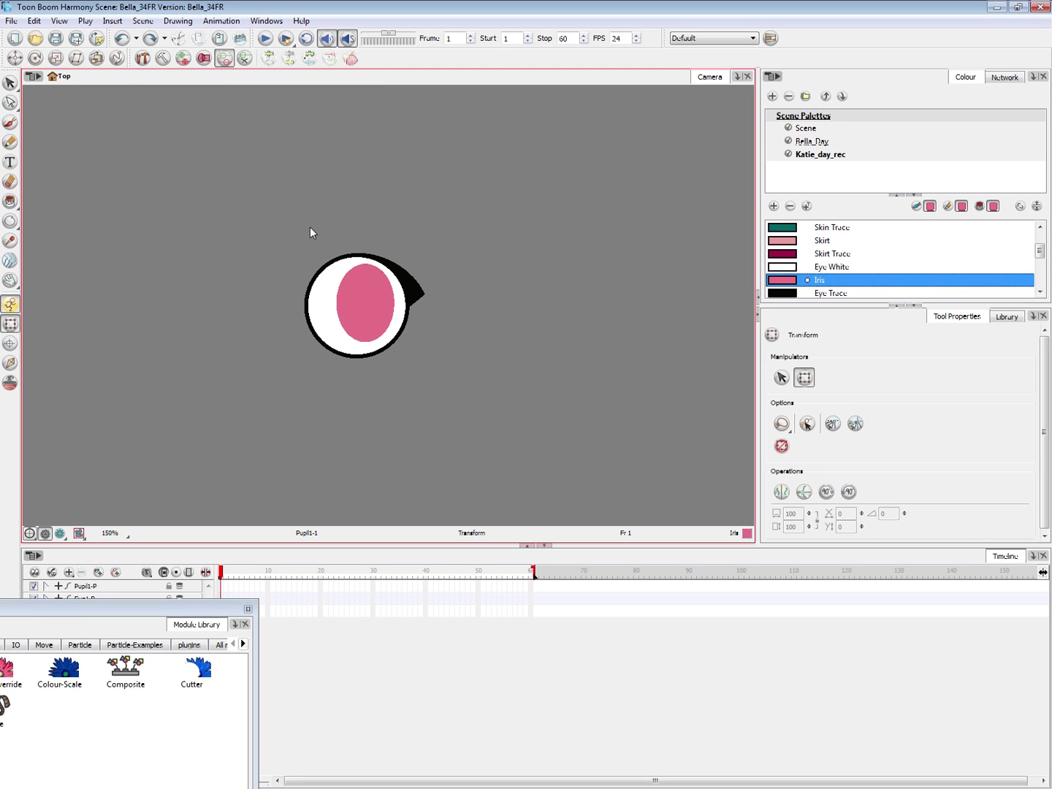
pyautogui.moveTo(187, 617); pyautogui.dragTo(508, 144)
pyautogui.moveTo(576, 339); pyautogui.dragTo(546, 366)
pyautogui.hotkey('alt', 'Tab')
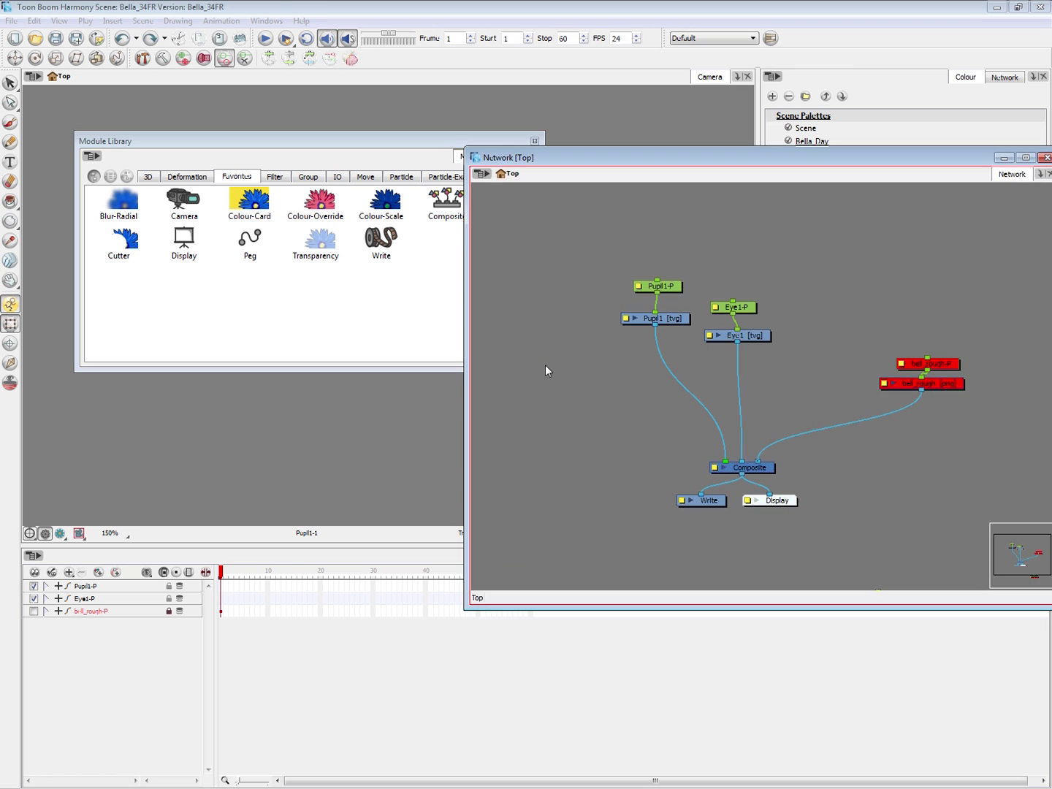
pyautogui.moveTo(844, 154); pyautogui.dragTo(697, 293)
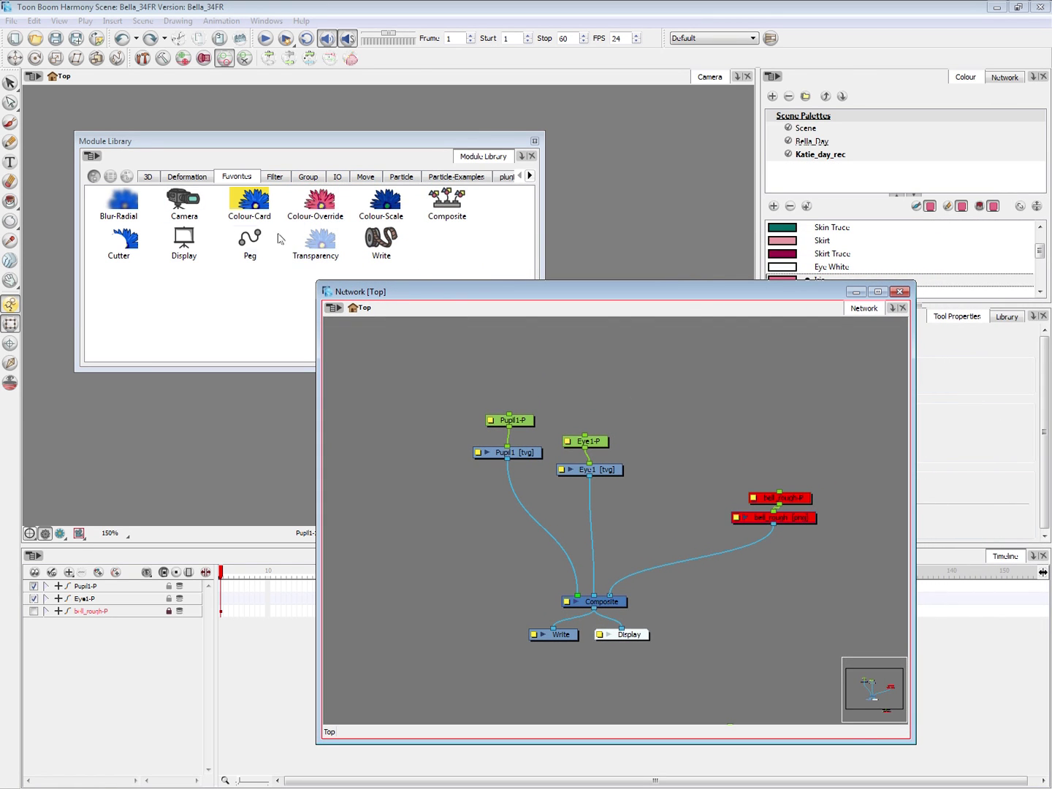
# - Add a Cutter and a Colour-Override module above the eye nodes in the network, and close the Module Library
pyautogui.moveTo(131, 253); pyautogui.dragTo(631, 370)
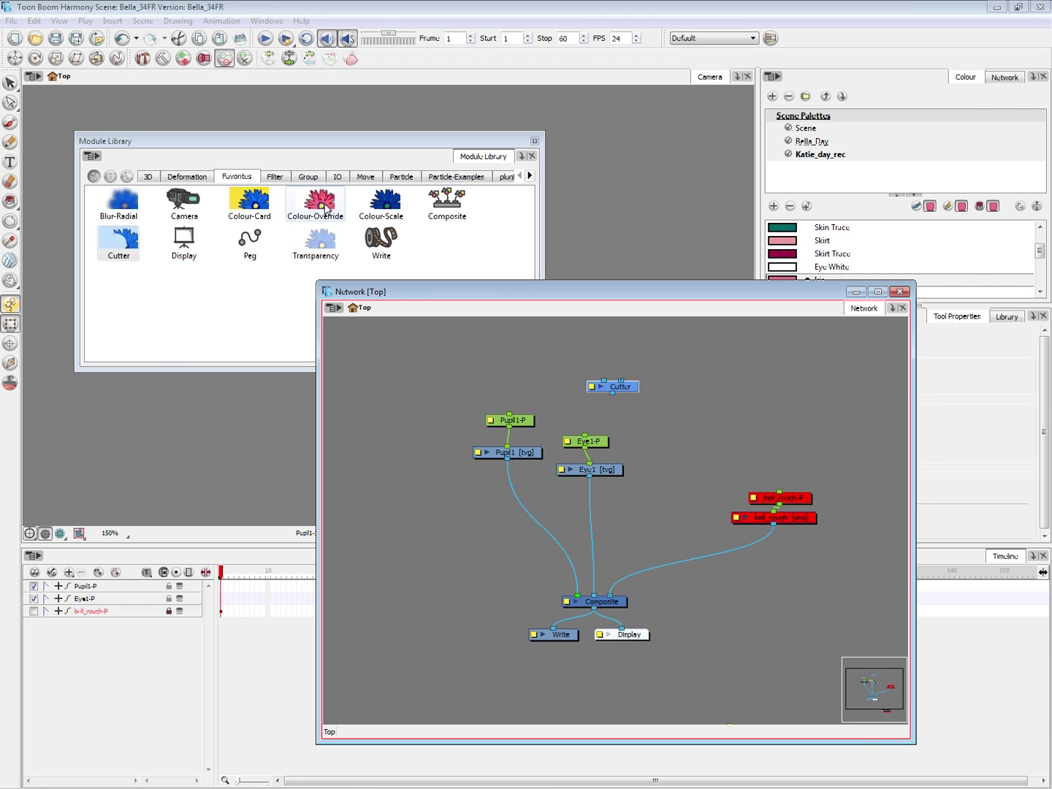
pyautogui.moveTo(326, 208); pyautogui.dragTo(693, 397)
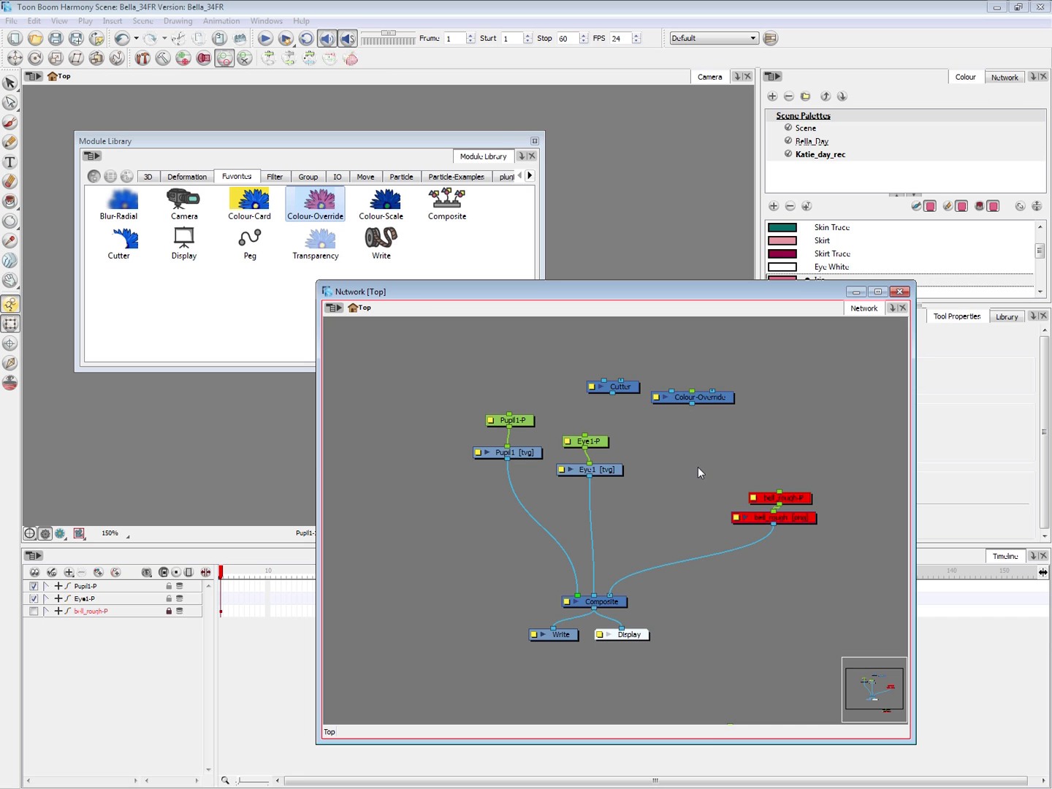
pyautogui.click(590, 141)
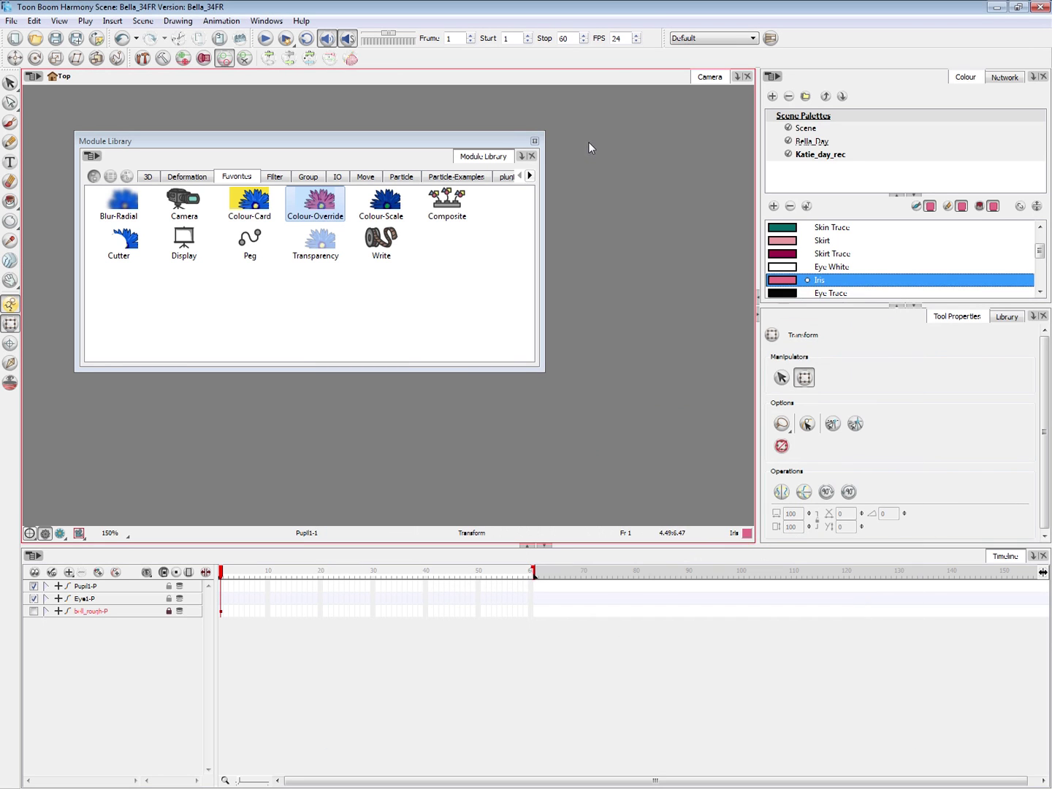
pyautogui.moveTo(552, 136); pyautogui.dragTo(562, 207)
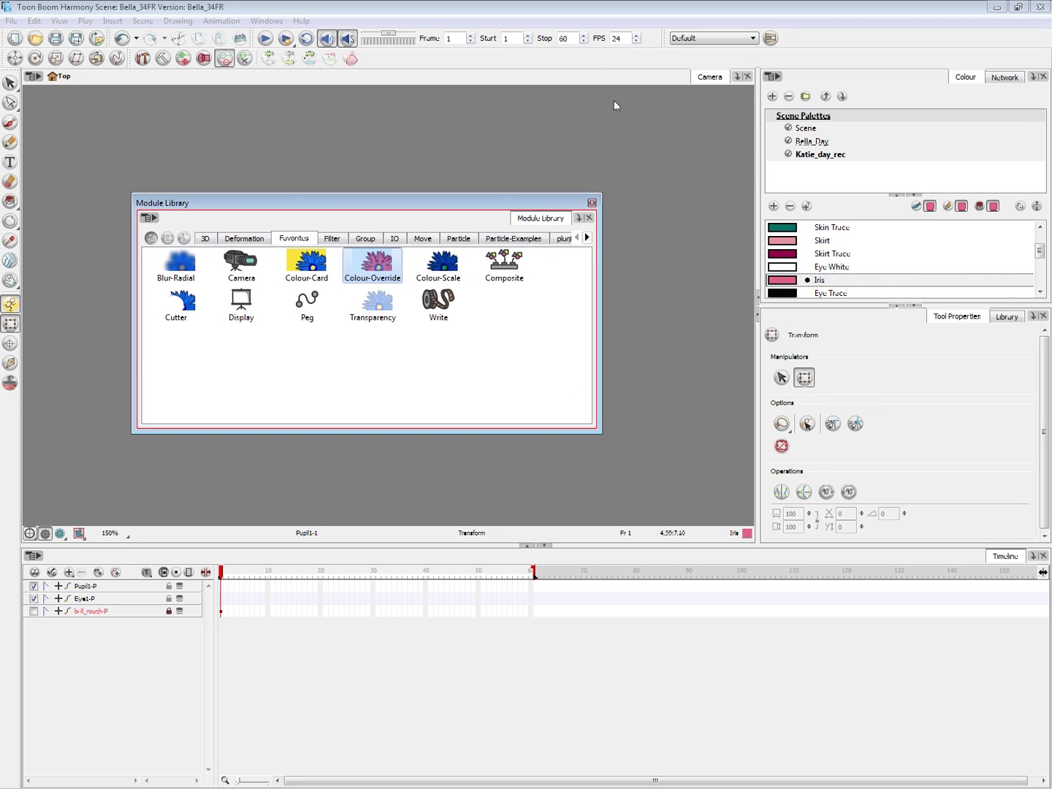
pyautogui.click(615, 203)
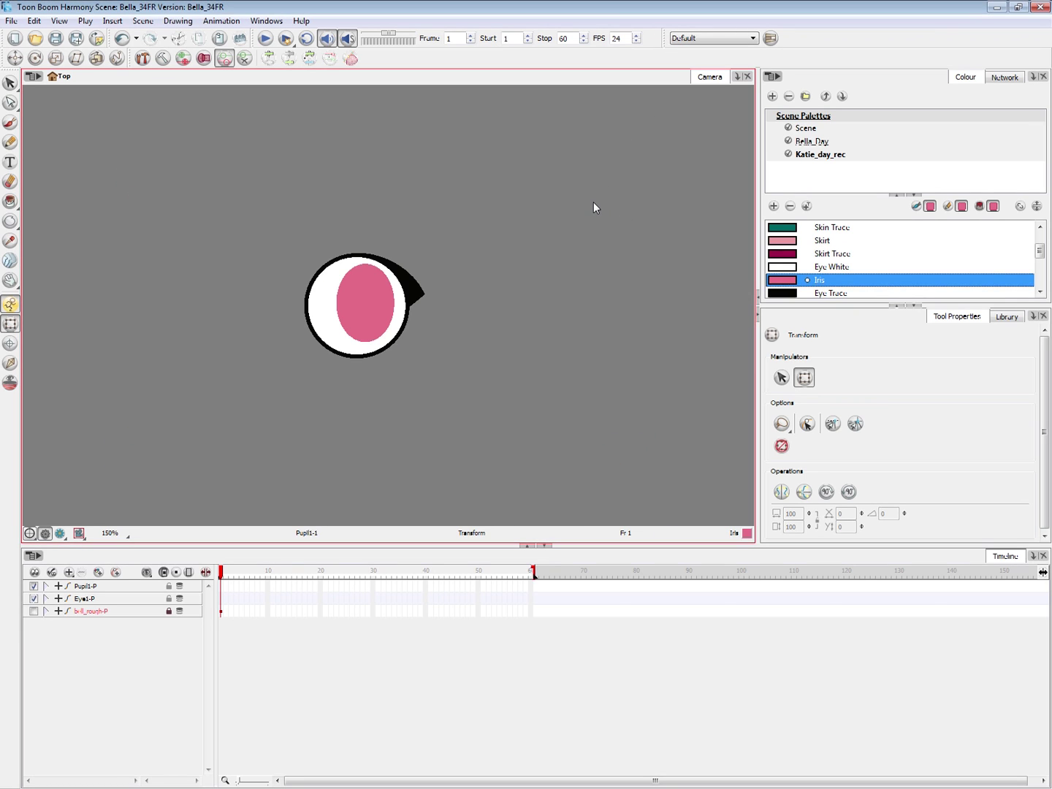
# - Move the Pupil1 and Eye1 drawings with their pegs up to the left of the Cutter node, and select the Composite
pyautogui.hotkey('alt', 'Tab')
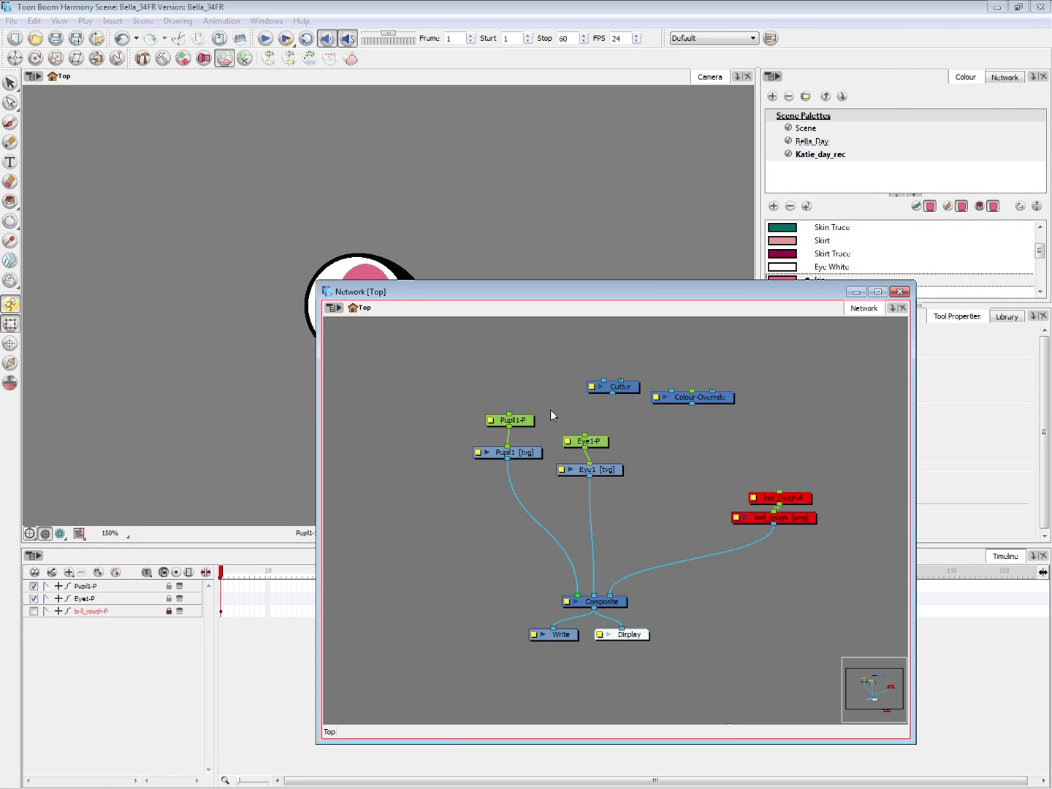
pyautogui.moveTo(667, 287); pyautogui.dragTo(762, 207)
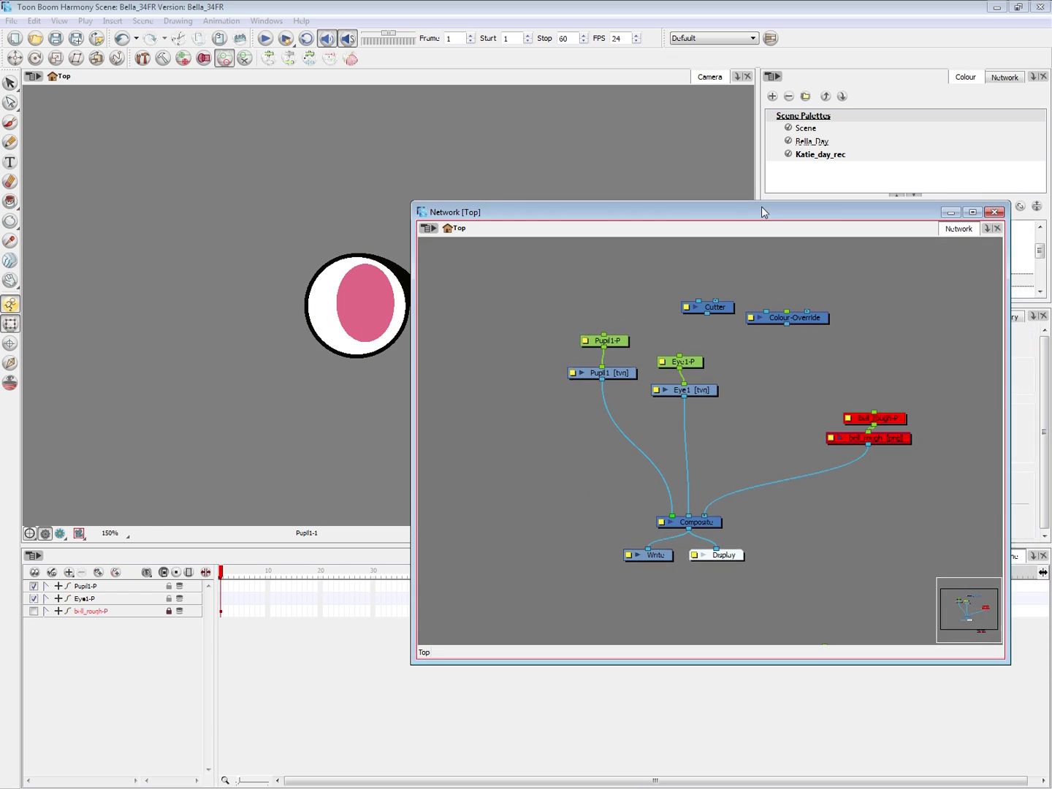
pyautogui.click(713, 523)
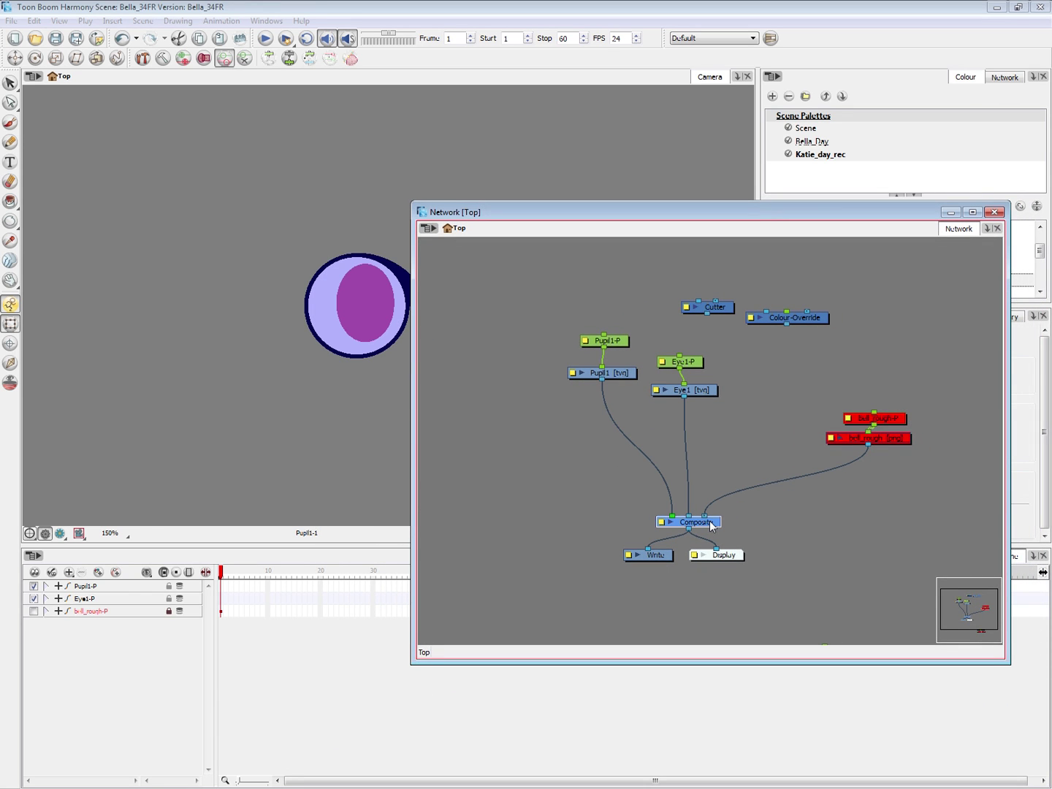
pyautogui.moveTo(577, 315); pyautogui.dragTo(724, 403)
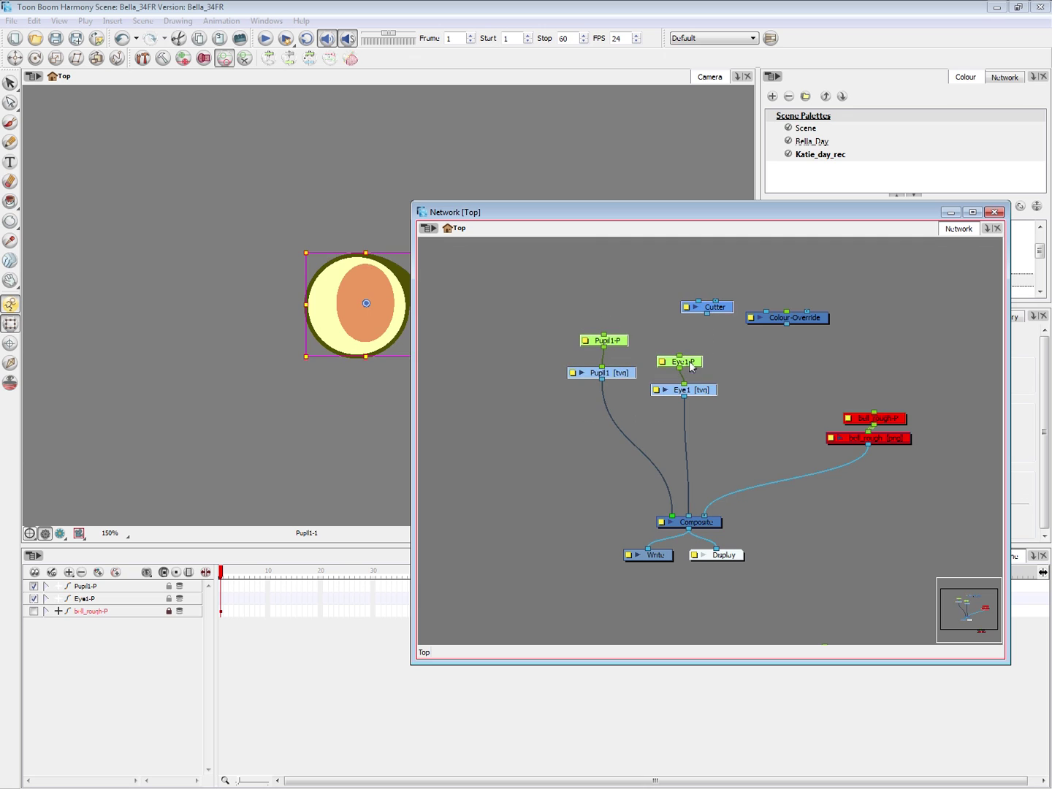
pyautogui.moveTo(681, 356); pyautogui.dragTo(616, 323)
pyautogui.click(716, 346)
pyautogui.hotkey('ctrl', 'z')
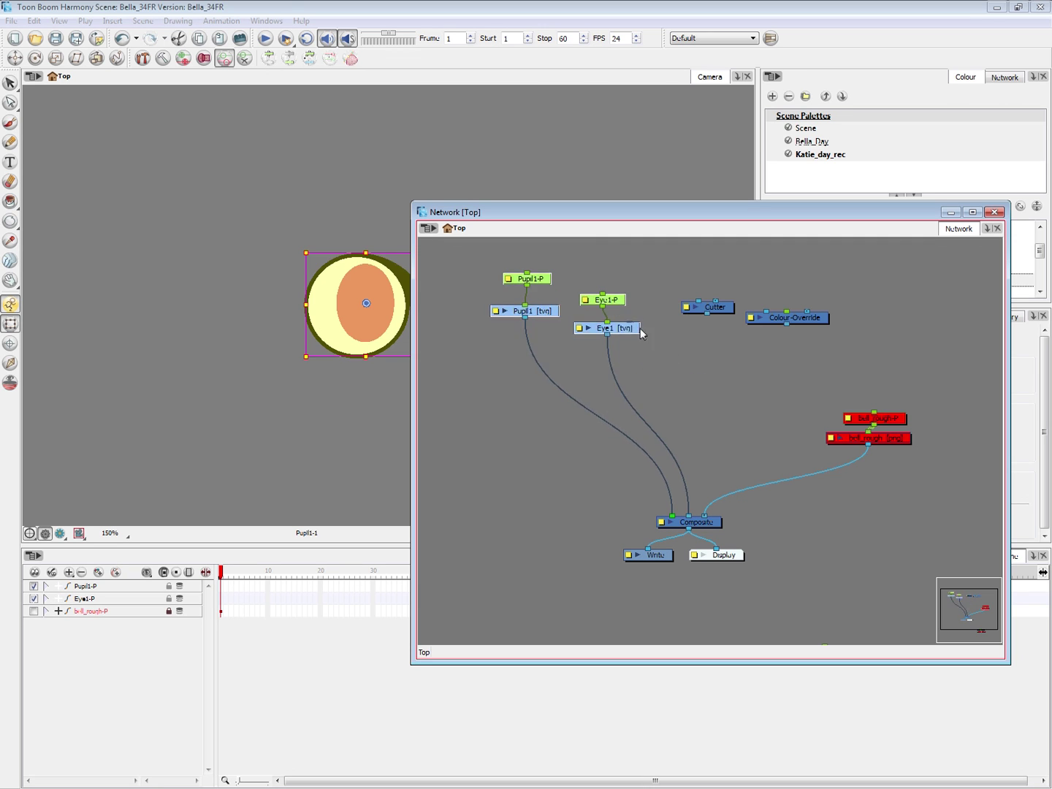
pyautogui.click(646, 334)
pyautogui.click(700, 525)
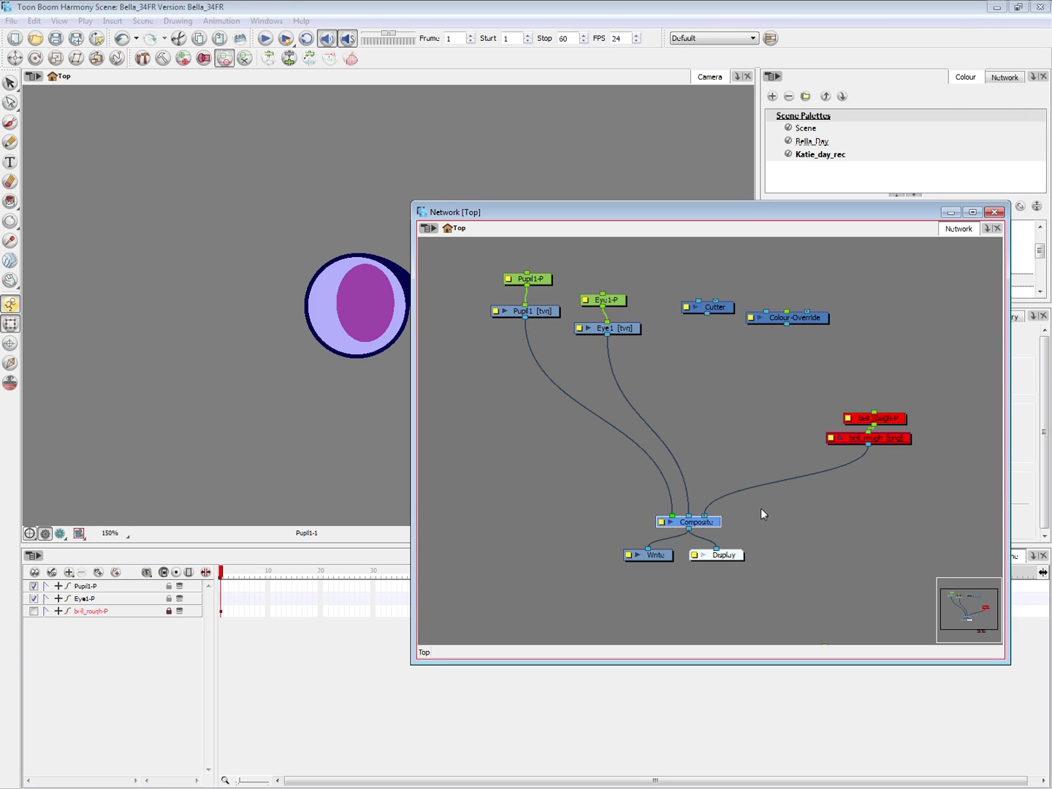
# - Paste a copy of the Composite and route Pupil1 and Eye1 through it into the main Composite
pyautogui.hotkey('ctrl', 'v')
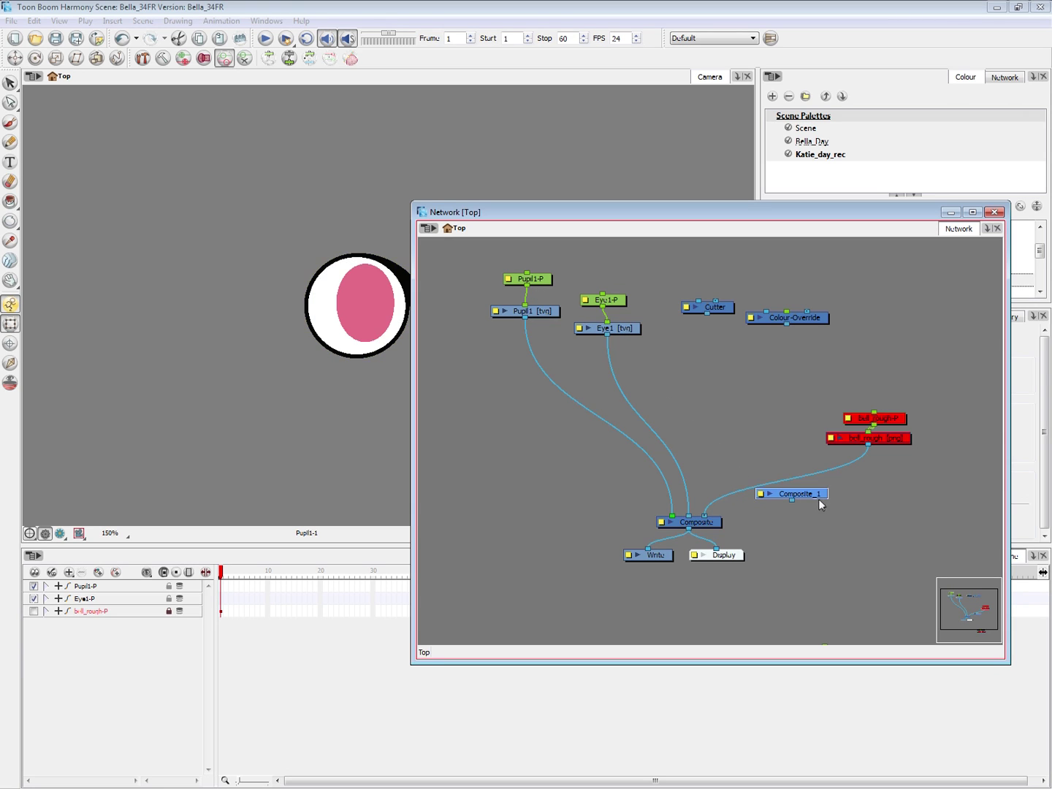
pyautogui.moveTo(819, 498); pyautogui.dragTo(630, 425)
pyautogui.moveTo(689, 516)
pyautogui.mouseDown()
pyautogui.moveTo(640, 415)
pyautogui.moveTo(595, 418)
pyautogui.moveTo(678, 470)
pyautogui.moveTo(673, 520)
pyautogui.mouseUp()
pyautogui.click(774, 533)
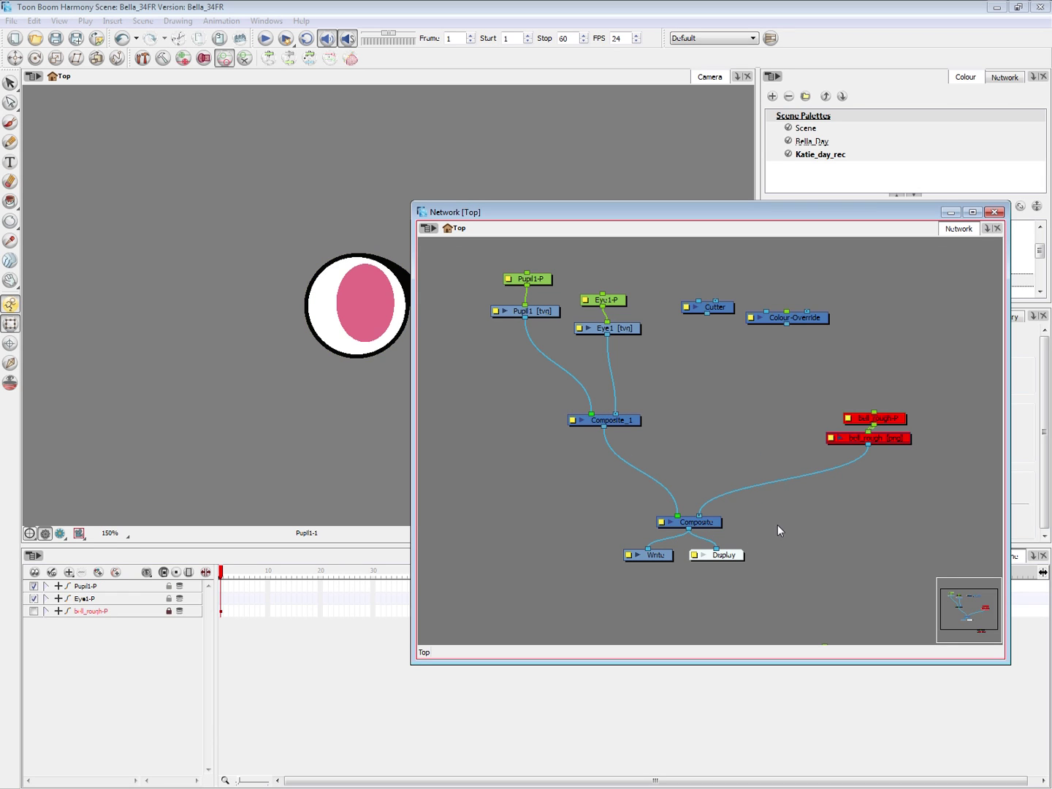
pyautogui.moveTo(776, 214); pyautogui.dragTo(787, 209)
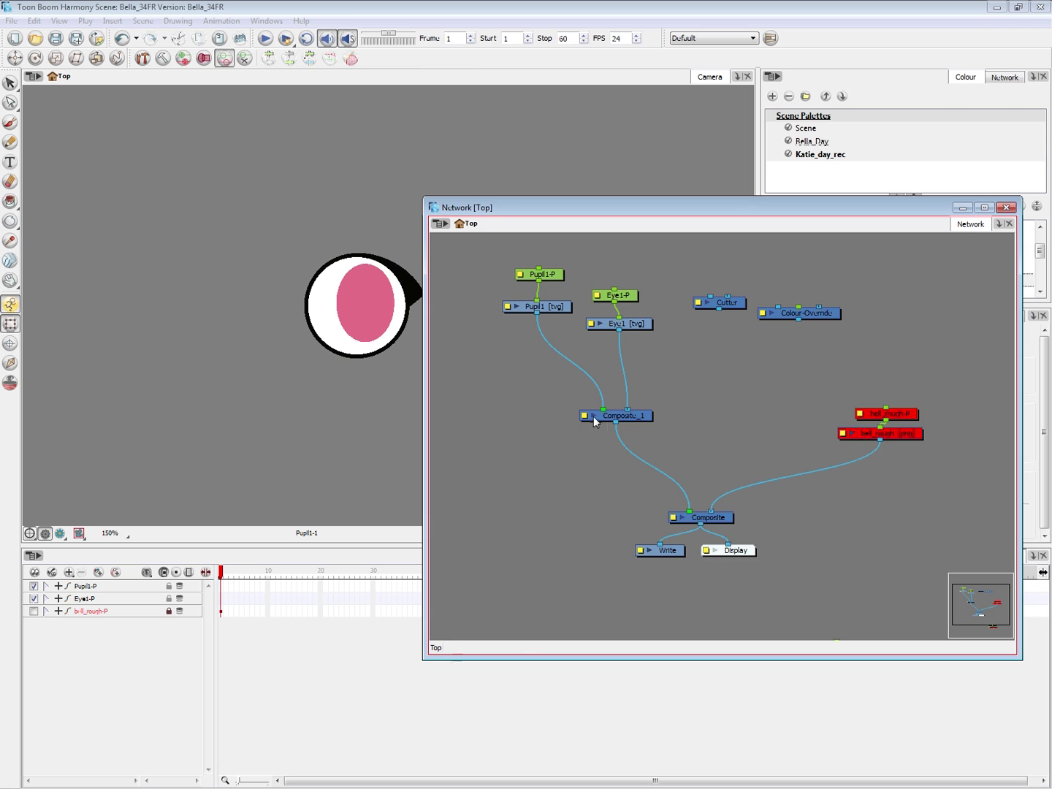
# - Move Composite_1 slightly up under the eye drawings and set its mode to Pass Through
pyautogui.moveTo(641, 414); pyautogui.dragTo(627, 400)
pyautogui.click(635, 410)
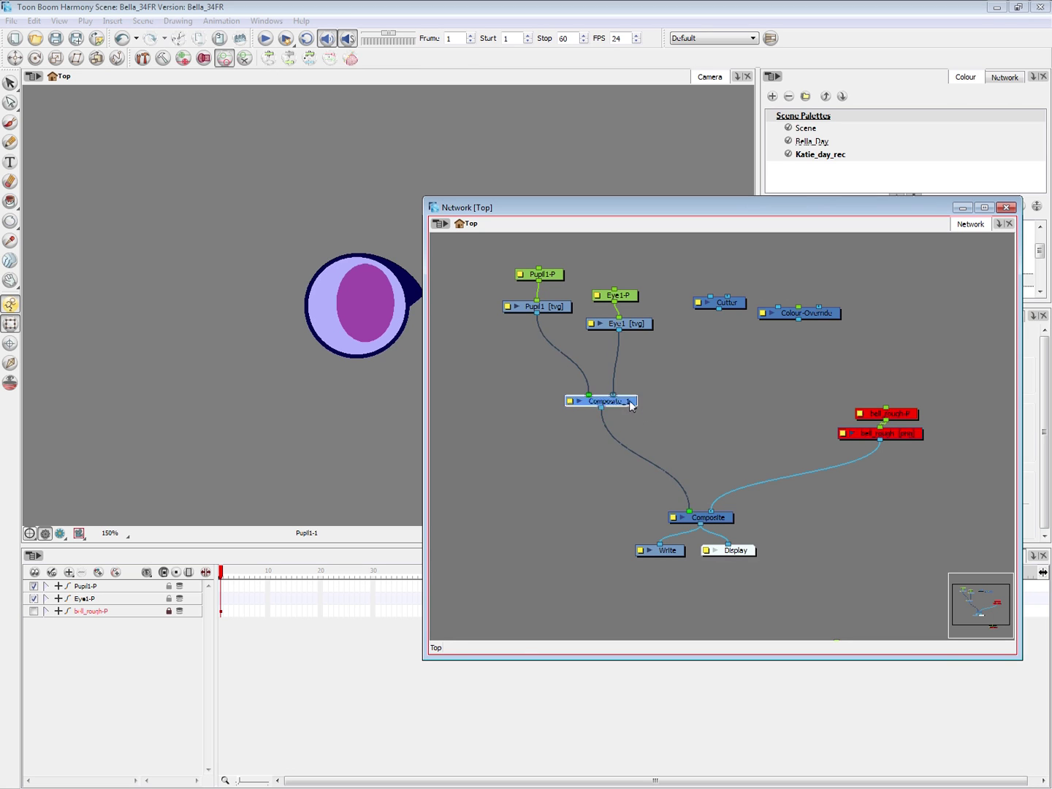
pyautogui.doubleClick(628, 403)
pyautogui.click(606, 197)
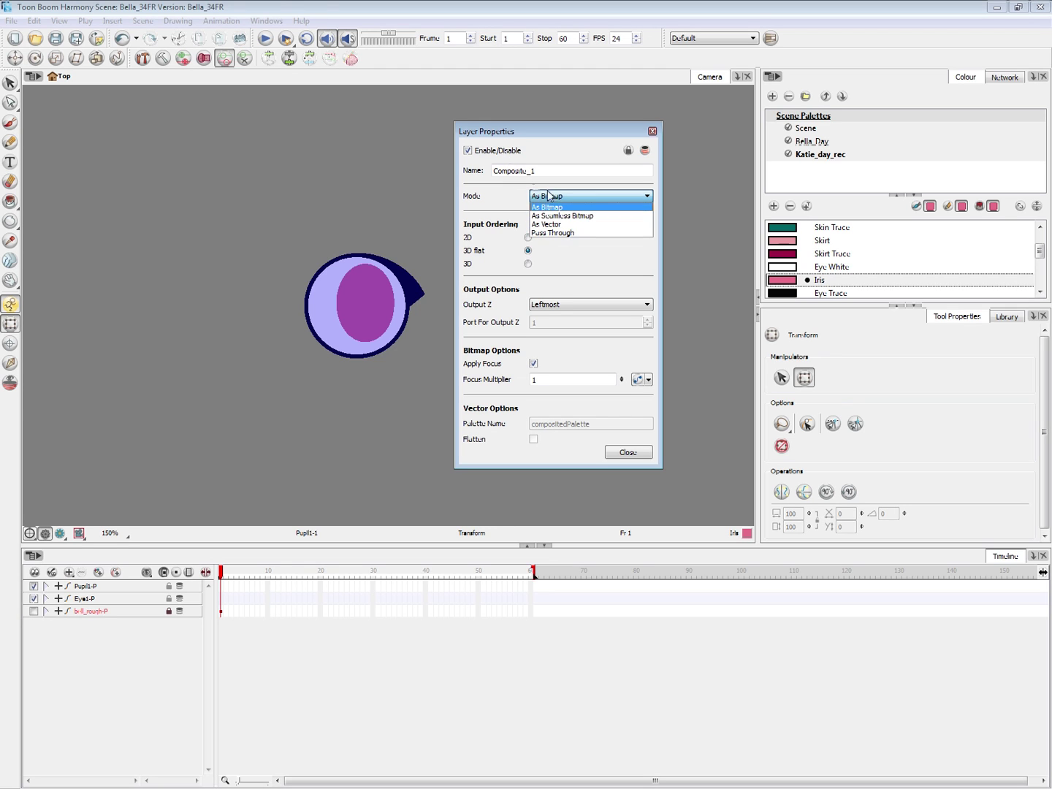
pyautogui.click(563, 234)
pyautogui.click(629, 452)
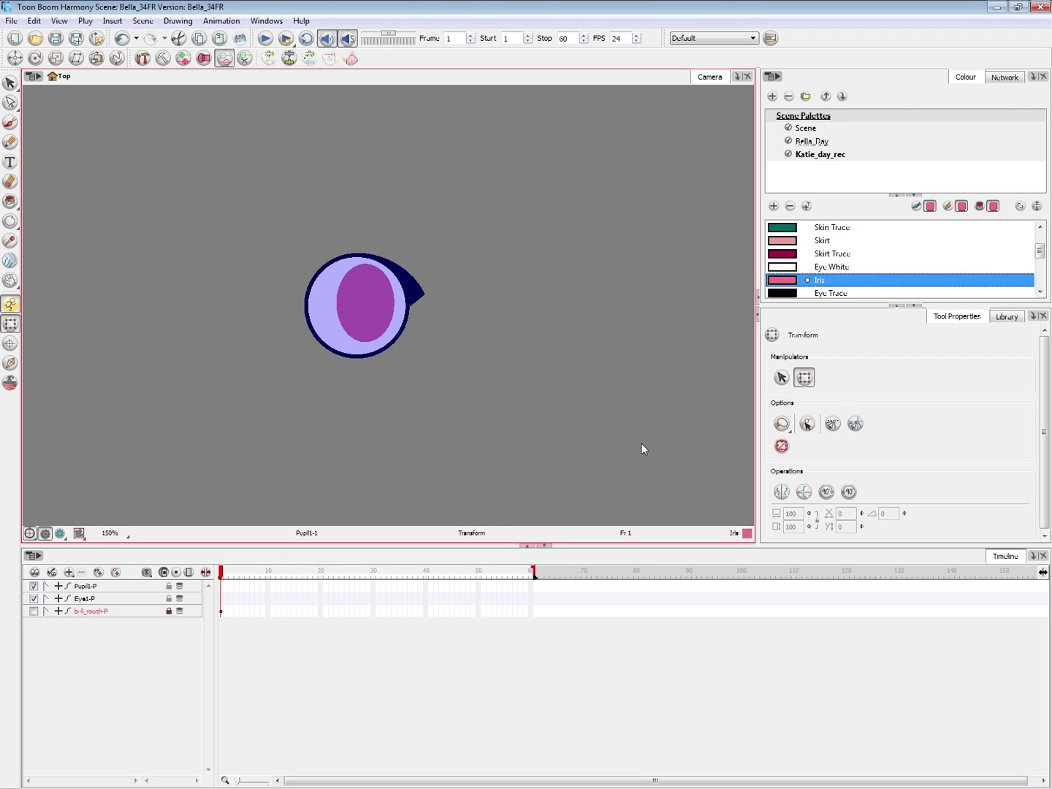
pyautogui.hotkey('alt', 'Tab')
# - Align Eye1 and its peg level with the Pupil1 nodes, and move Composite_1 further down to leave room above it
pyautogui.click(614, 496)
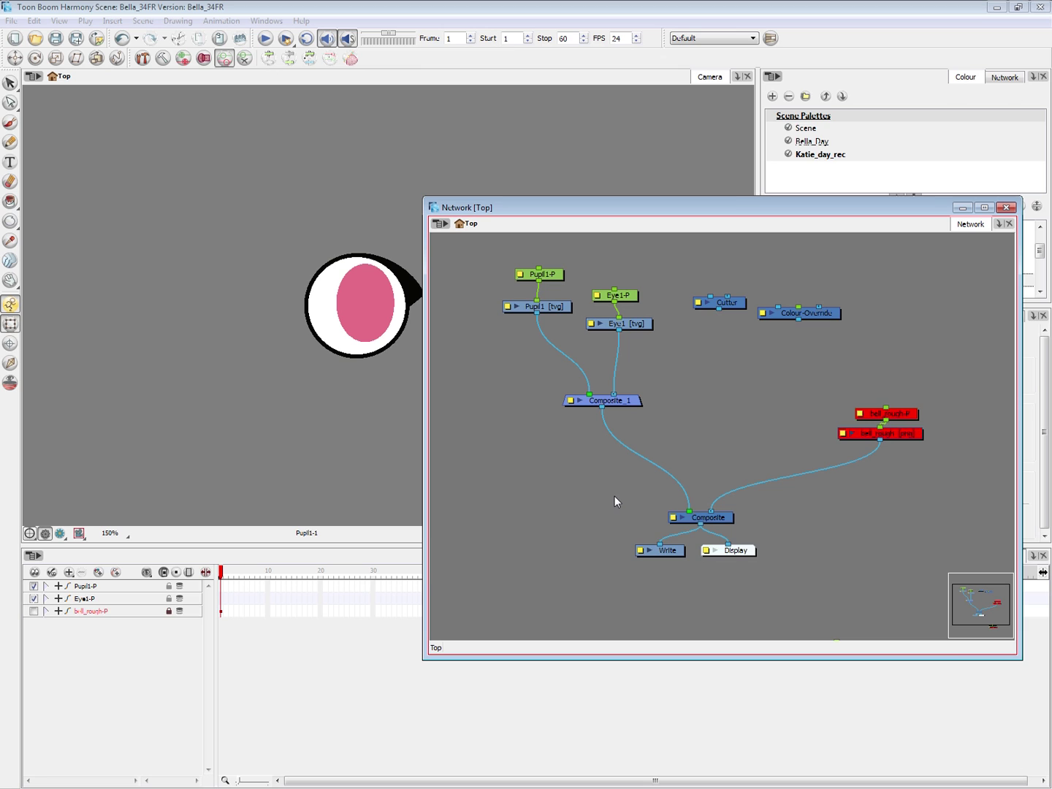
pyautogui.moveTo(634, 264); pyautogui.dragTo(656, 304)
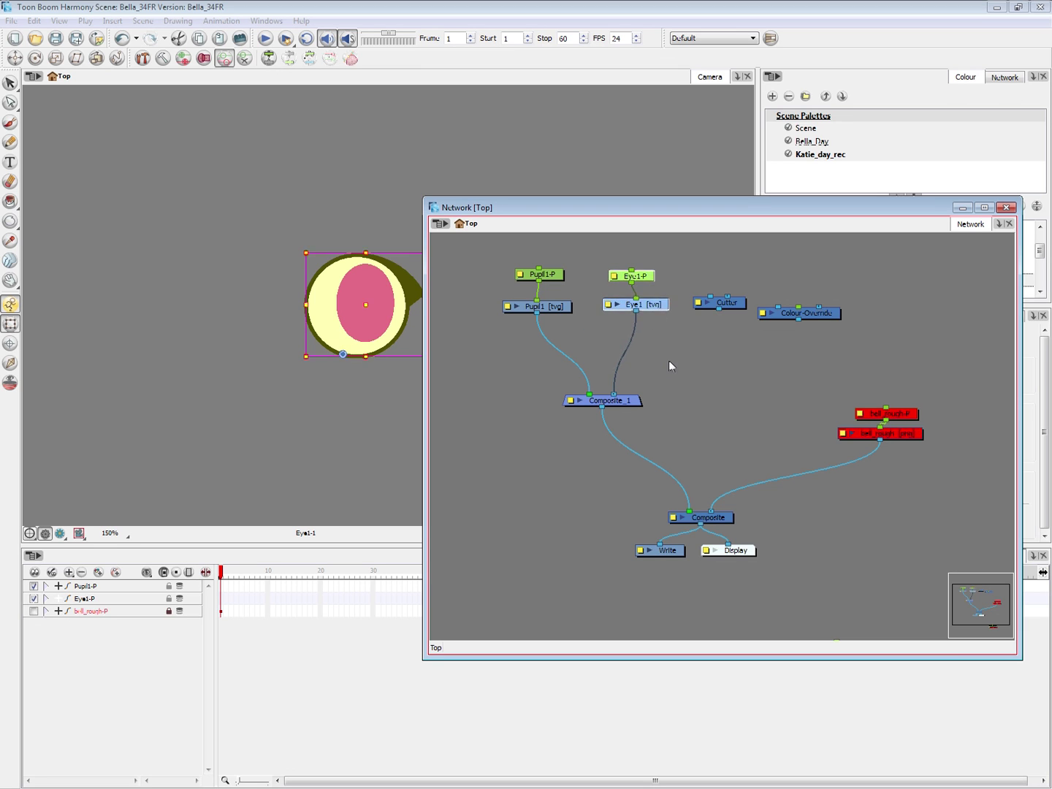
pyautogui.click(668, 360)
pyautogui.moveTo(628, 402); pyautogui.dragTo(632, 431)
pyautogui.click(656, 399)
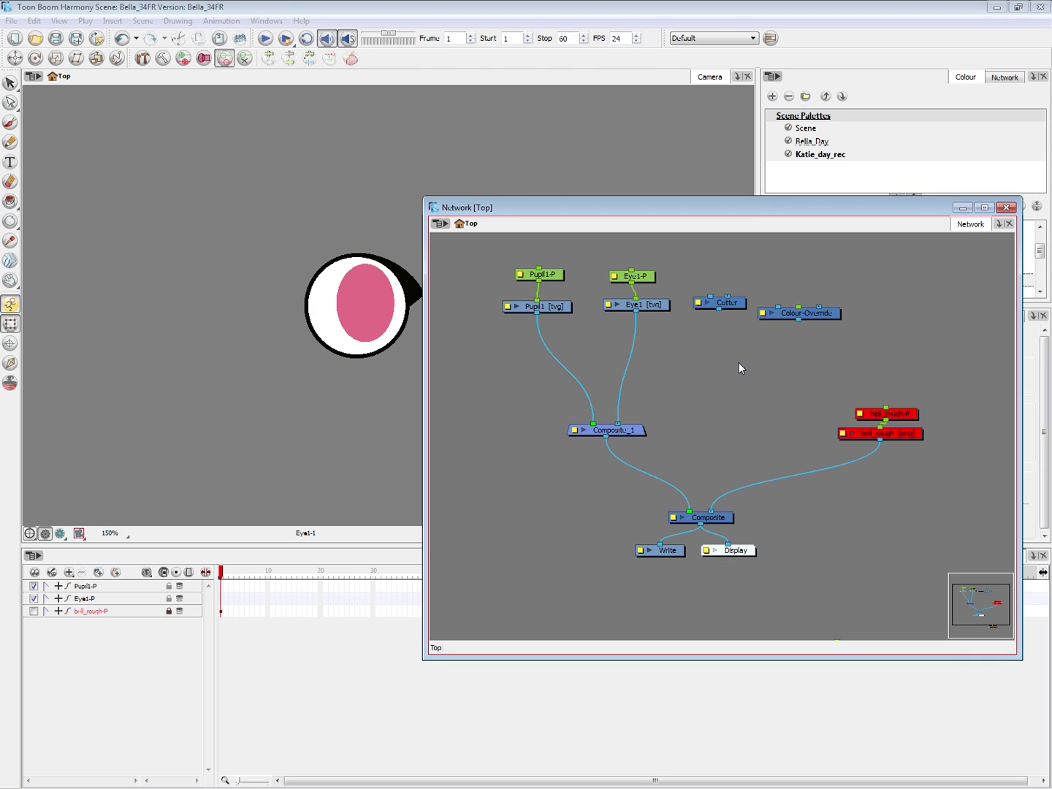
# - Move the pupil in the camera view so it overlaps the right edge of the eye, and return to the network
pyautogui.click(736, 305)
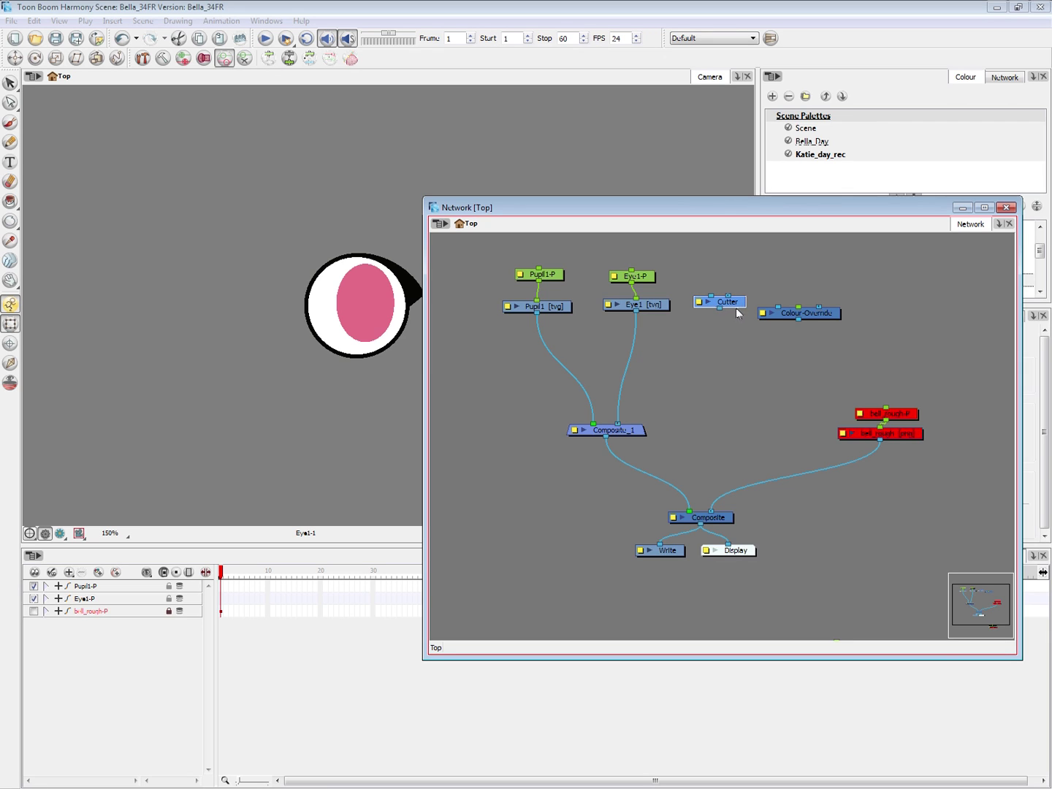
pyautogui.click(554, 306)
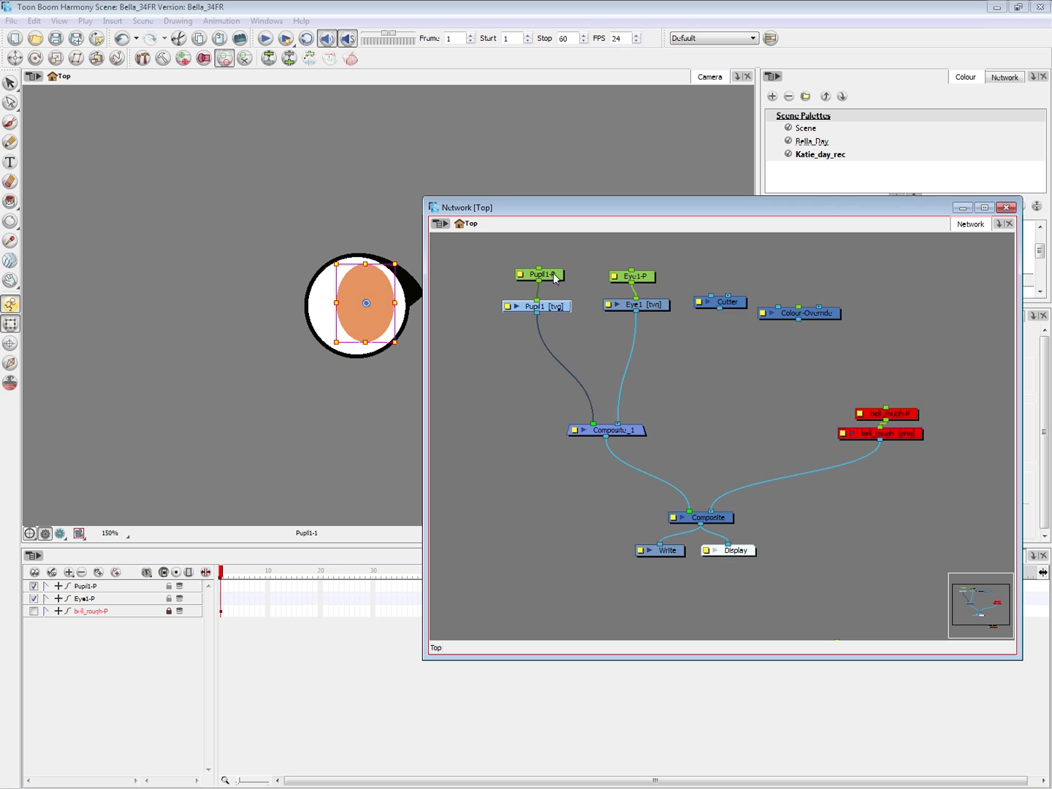
pyautogui.moveTo(370, 318); pyautogui.dragTo(391, 317)
pyautogui.click(370, 377)
pyautogui.click(366, 346)
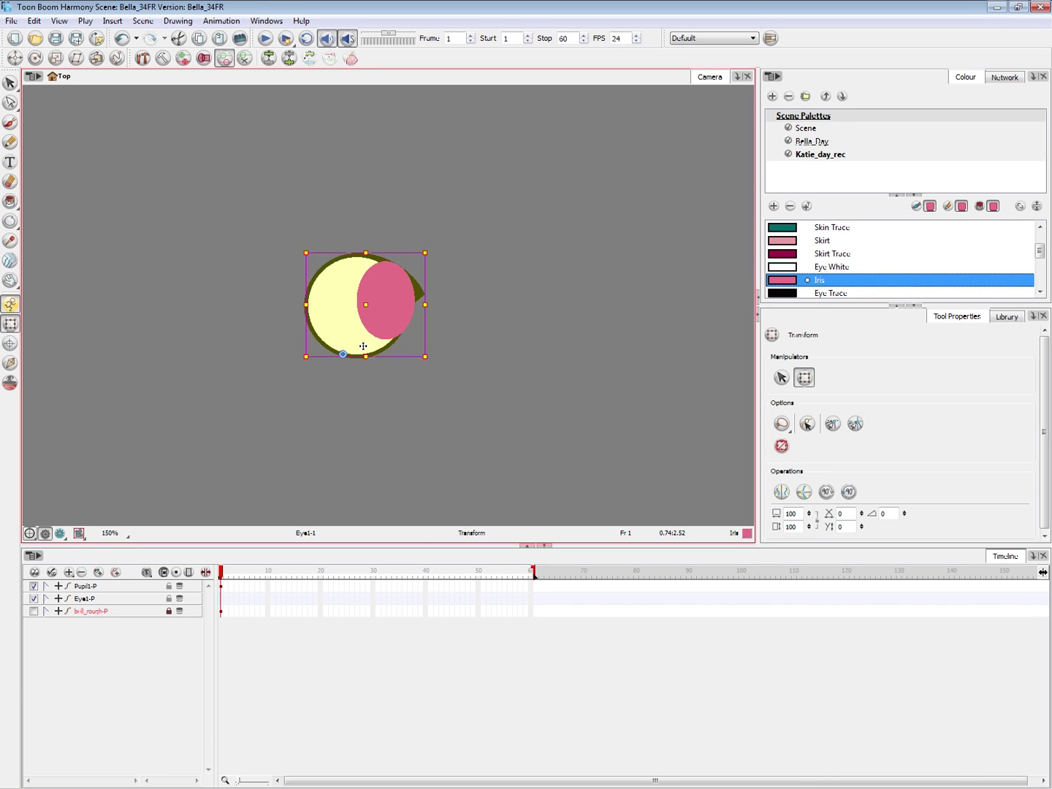
pyautogui.hotkey('alt', 'Tab')
pyautogui.click(727, 362)
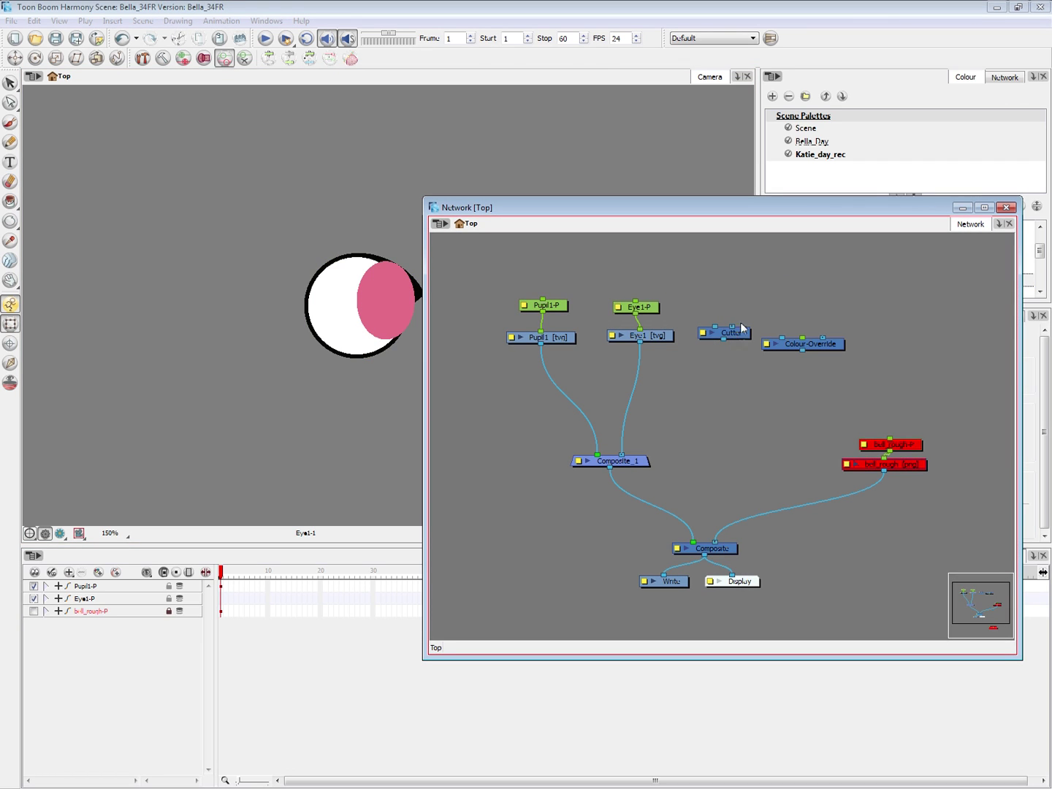
# - Place the Cutter below the pupil and eye nodes and route Pupil1 through its right input into Composite_1
pyautogui.moveTo(735, 334); pyautogui.dragTo(609, 375)
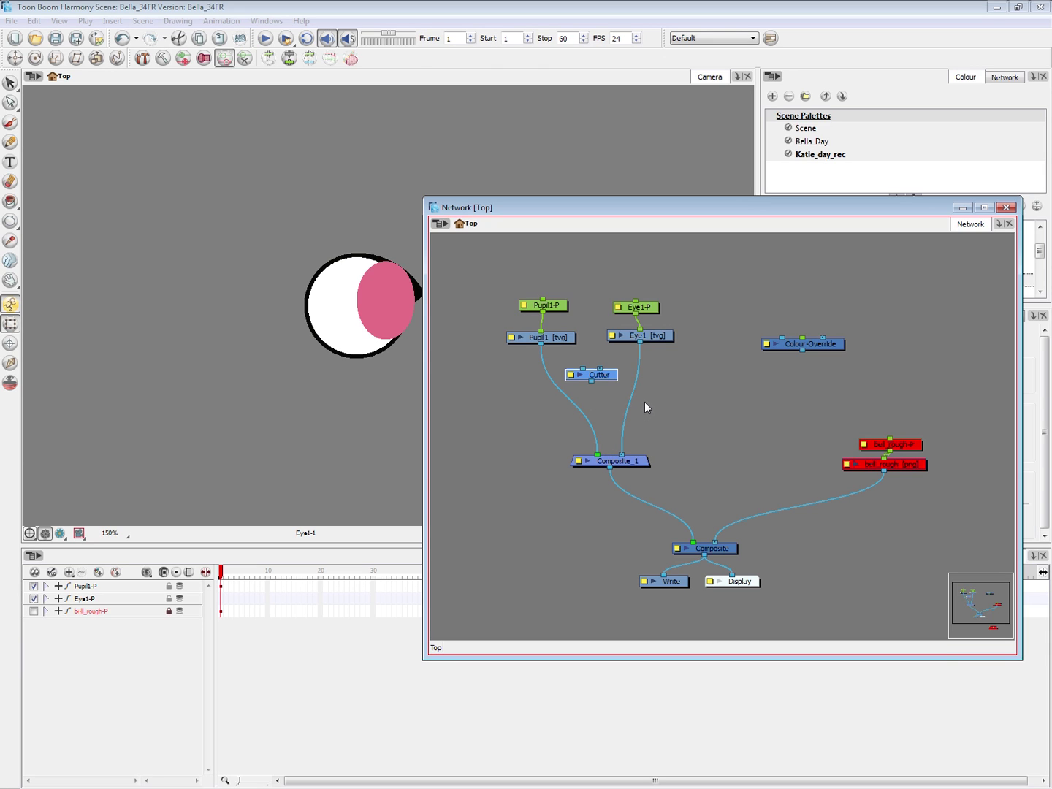
pyautogui.click(651, 398)
pyautogui.click(606, 377)
pyautogui.moveTo(601, 371); pyautogui.dragTo(602, 372)
pyautogui.moveTo(598, 454)
pyautogui.mouseDown()
pyautogui.moveTo(564, 374)
pyautogui.moveTo(601, 354)
pyautogui.moveTo(603, 364)
pyautogui.moveTo(598, 352)
pyautogui.moveTo(597, 459)
pyautogui.mouseUp()
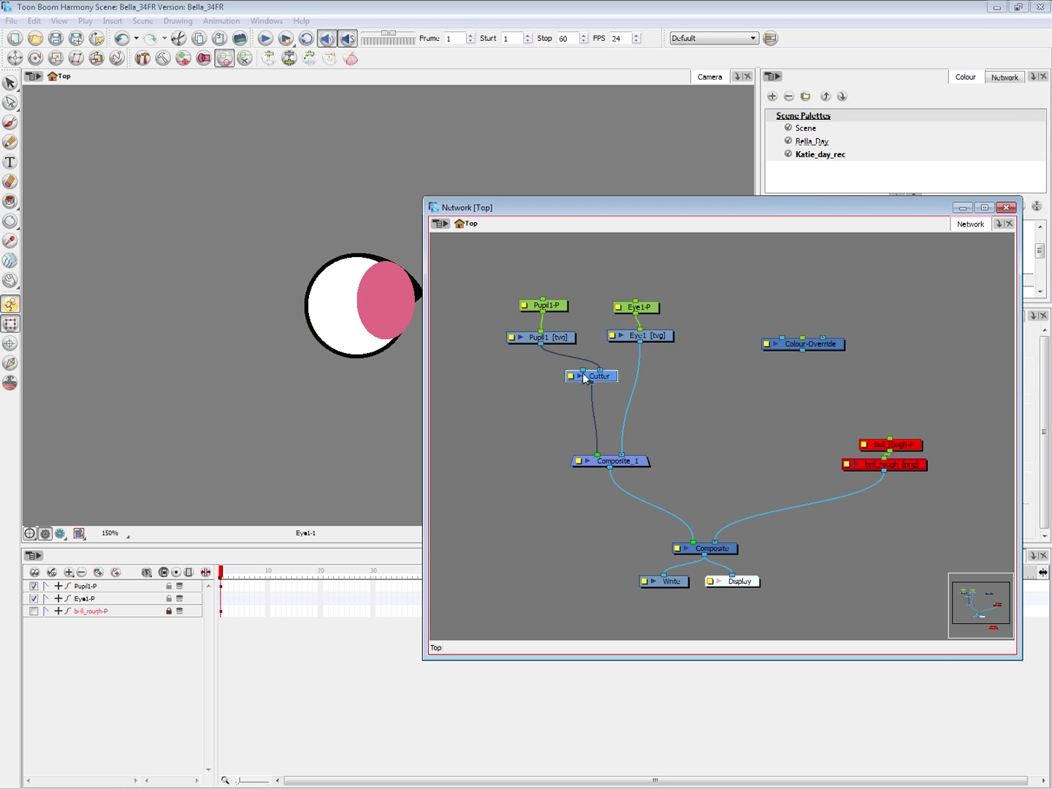
# - Lower the Cutter slightly and rewire Eye1 from Composite_1 to the Cutter's left input as the matte
pyautogui.moveTo(585, 379); pyautogui.dragTo(577, 393)
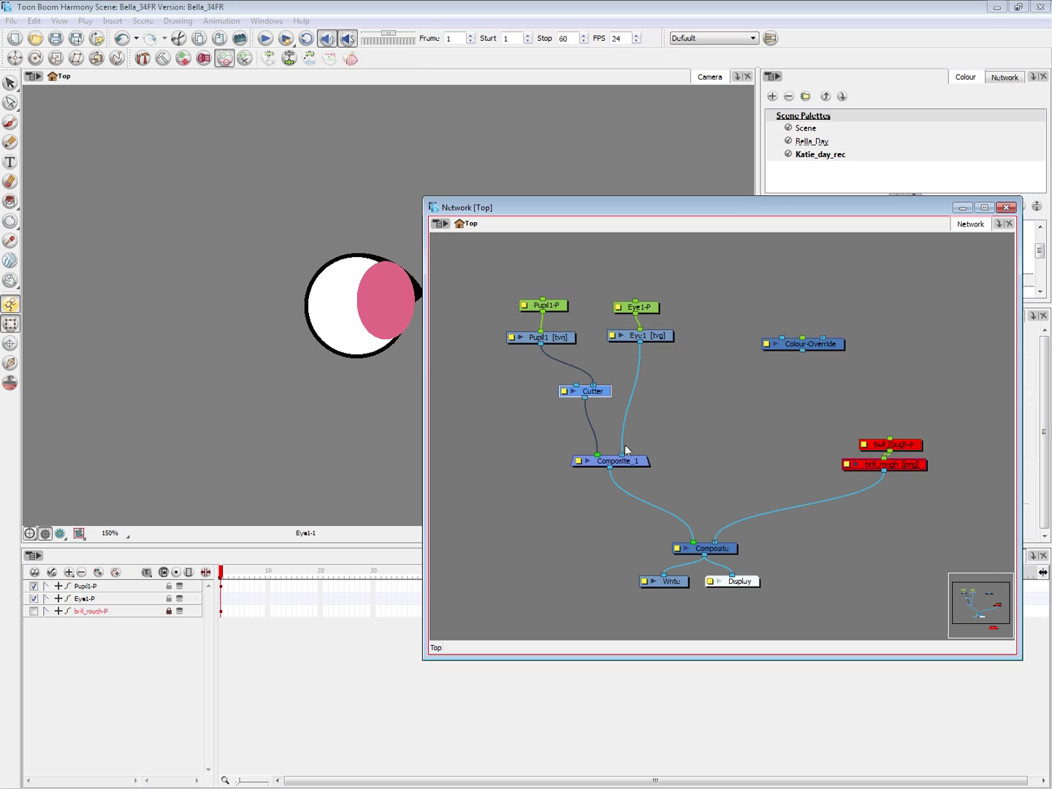
pyautogui.moveTo(623, 453); pyautogui.dragTo(641, 406)
pyautogui.moveTo(610, 355); pyautogui.dragTo(576, 386)
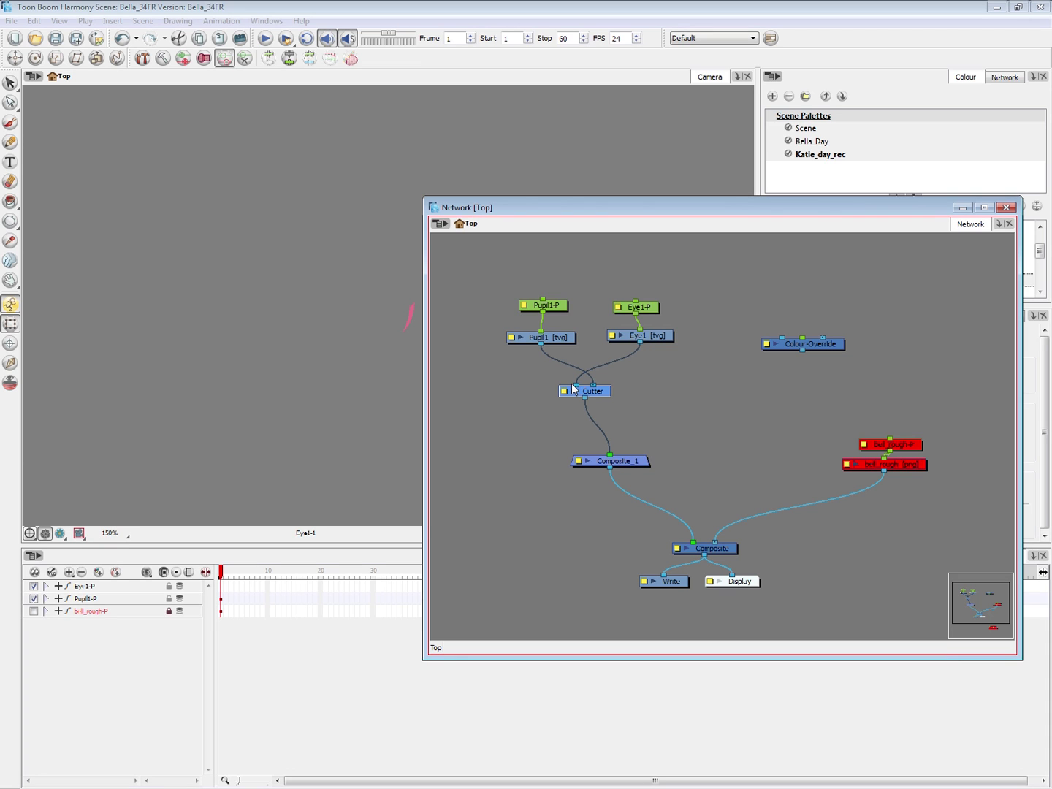
# - Try moving the pupil with its peg to test the cut, undo the move, and shift the Network window off the eye
pyautogui.click(556, 306)
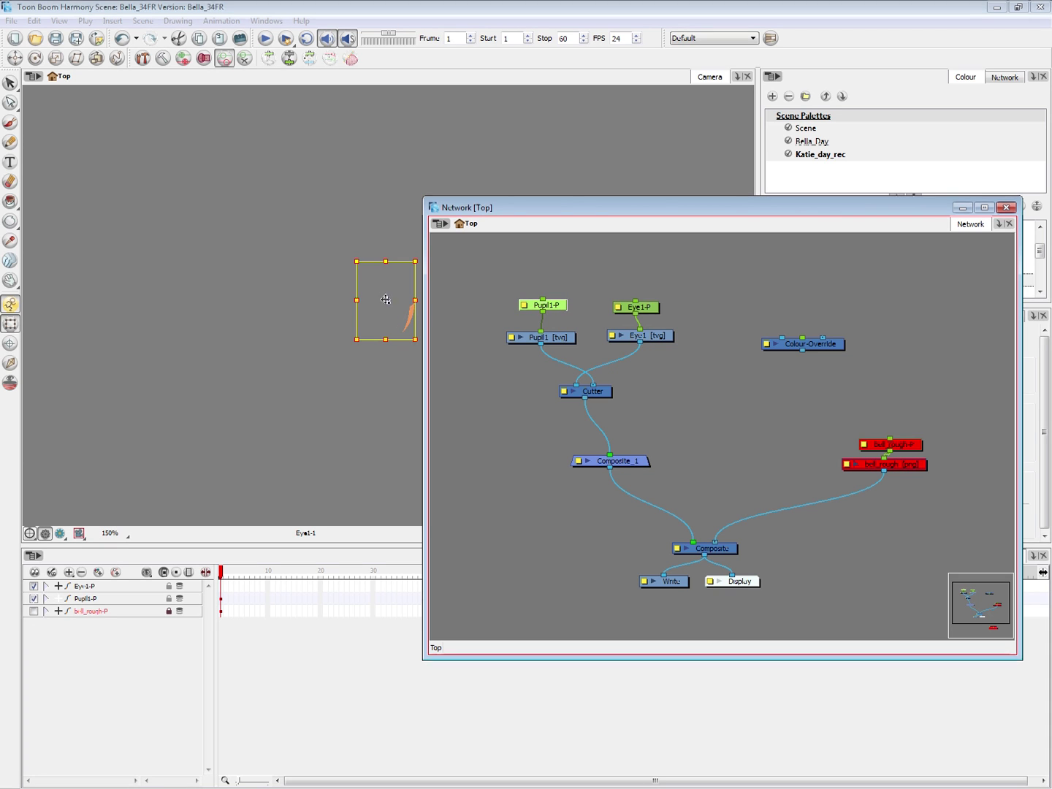
pyautogui.moveTo(386, 300)
pyautogui.mouseDown()
pyautogui.moveTo(384, 270)
pyautogui.moveTo(399, 309)
pyautogui.moveTo(410, 298)
pyautogui.moveTo(315, 293)
pyautogui.moveTo(313, 320)
pyautogui.moveTo(344, 338)
pyautogui.moveTo(397, 326)
pyautogui.moveTo(408, 308)
pyautogui.moveTo(391, 277)
pyautogui.moveTo(340, 274)
pyautogui.moveTo(316, 319)
pyautogui.moveTo(387, 345)
pyautogui.moveTo(417, 304)
pyautogui.moveTo(334, 277)
pyautogui.moveTo(310, 317)
pyautogui.moveTo(384, 335)
pyautogui.moveTo(400, 301)
pyautogui.moveTo(348, 274)
pyautogui.moveTo(318, 301)
pyautogui.moveTo(367, 321)
pyautogui.moveTo(376, 312)
pyautogui.mouseUp()
pyautogui.hotkey('ctrl', 'z')
pyautogui.hotkey('alt', 'Tab')
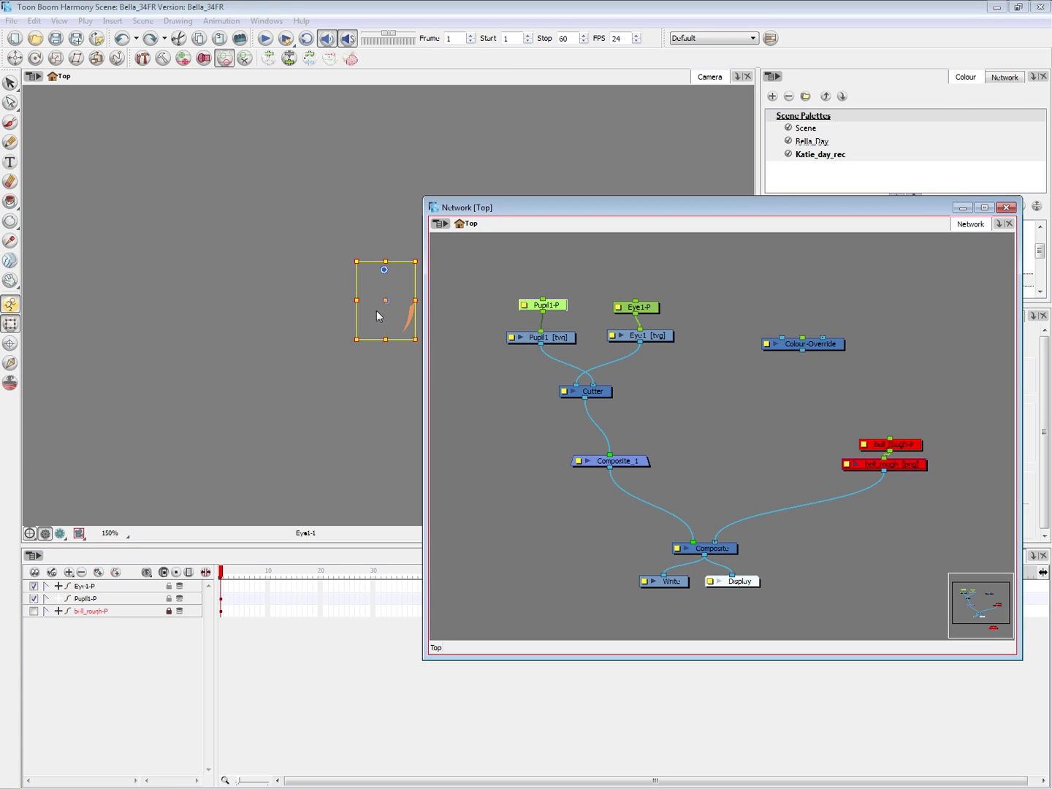
pyautogui.click(633, 393)
pyautogui.moveTo(609, 213); pyautogui.dragTo(649, 200)
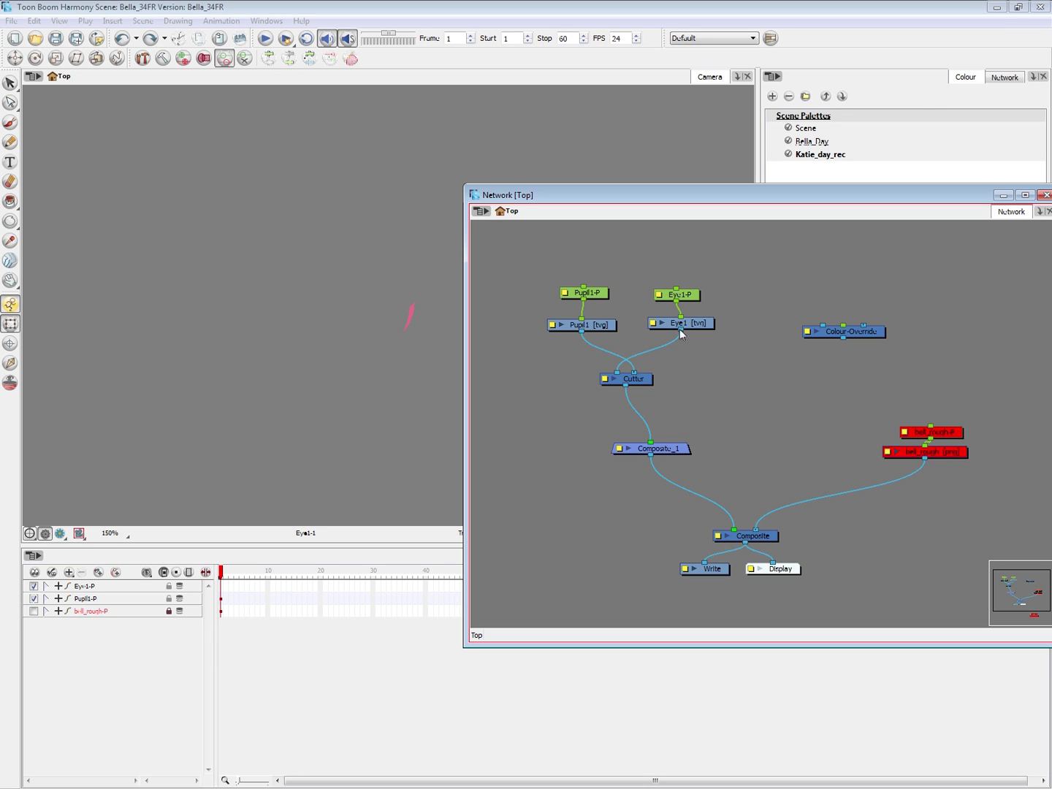
# - Try connecting Eye1 directly to Composite_1 and disconnect it again
pyautogui.moveTo(680, 329); pyautogui.dragTo(689, 410)
pyautogui.moveTo(681, 333)
pyautogui.mouseDown()
pyautogui.moveTo(699, 387)
pyautogui.moveTo(693, 361)
pyautogui.moveTo(675, 447)
pyautogui.moveTo(662, 443)
pyautogui.mouseUp()
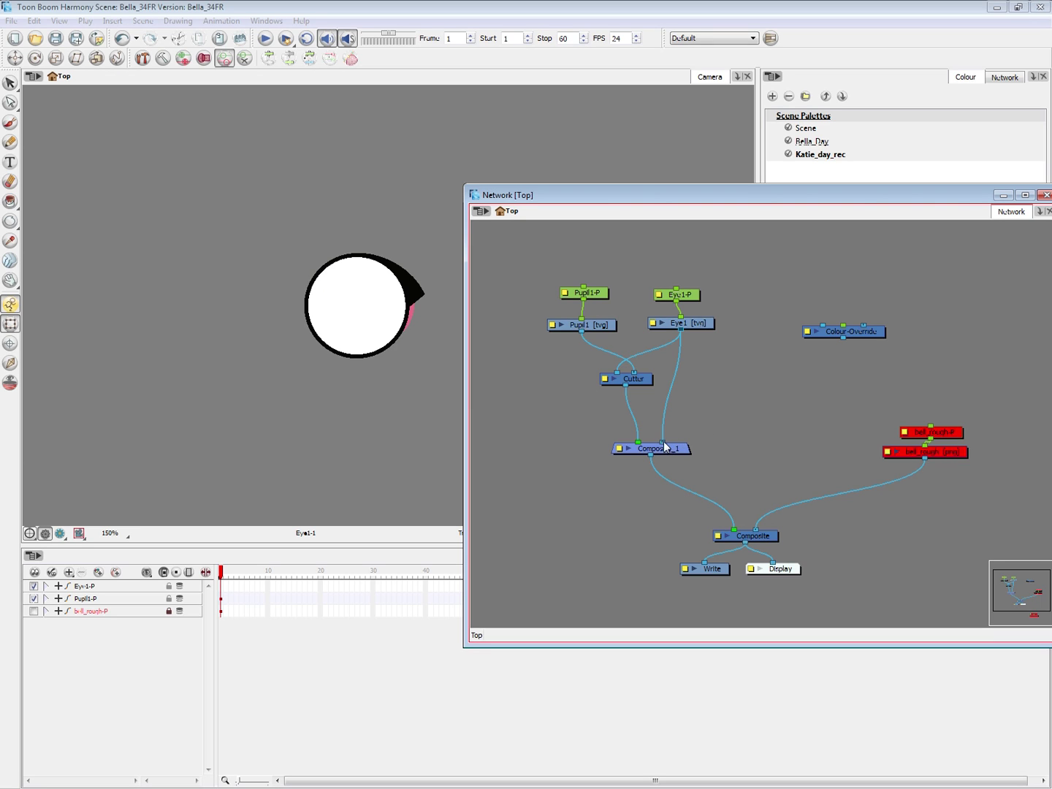
pyautogui.moveTo(662, 443); pyautogui.dragTo(679, 379)
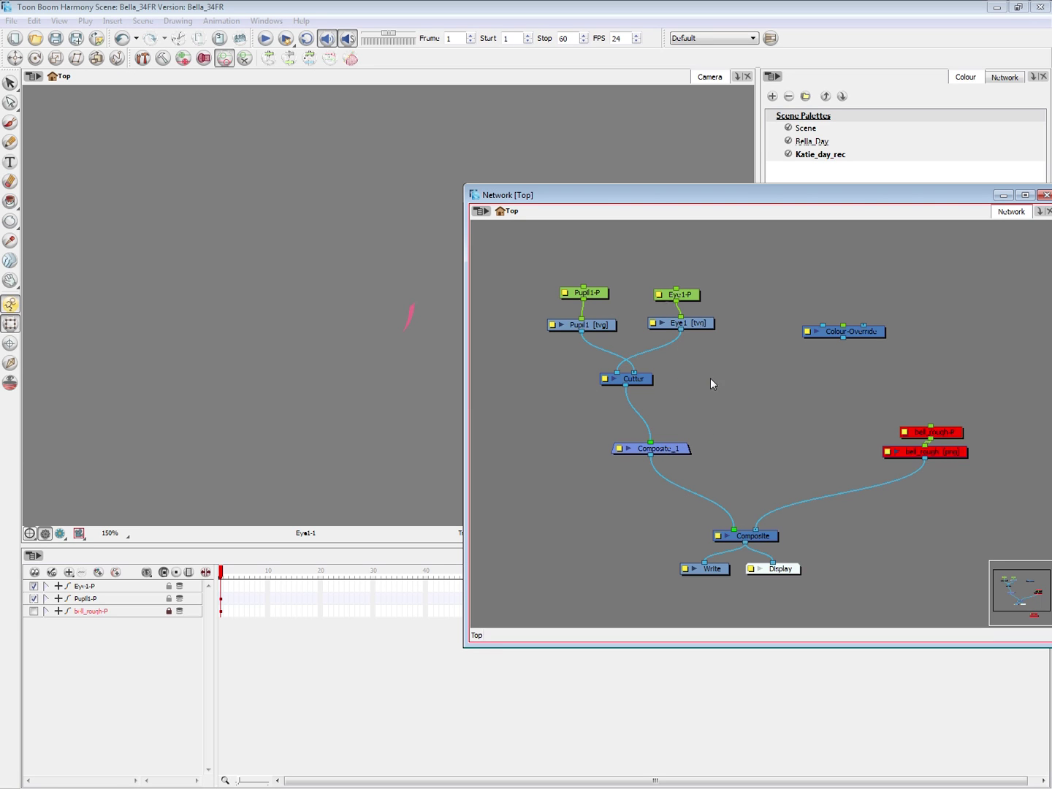
# - Turn on Inverted in the Cutter's properties and go back to the network
pyautogui.click(604, 379)
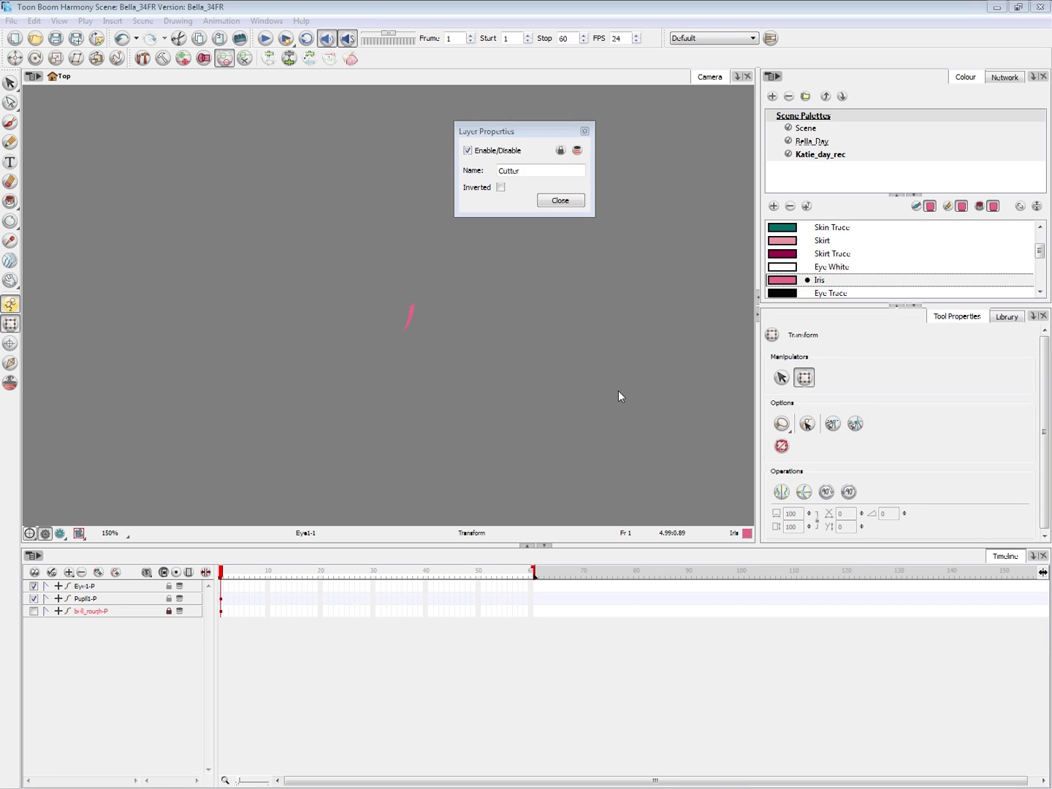
pyautogui.click(501, 188)
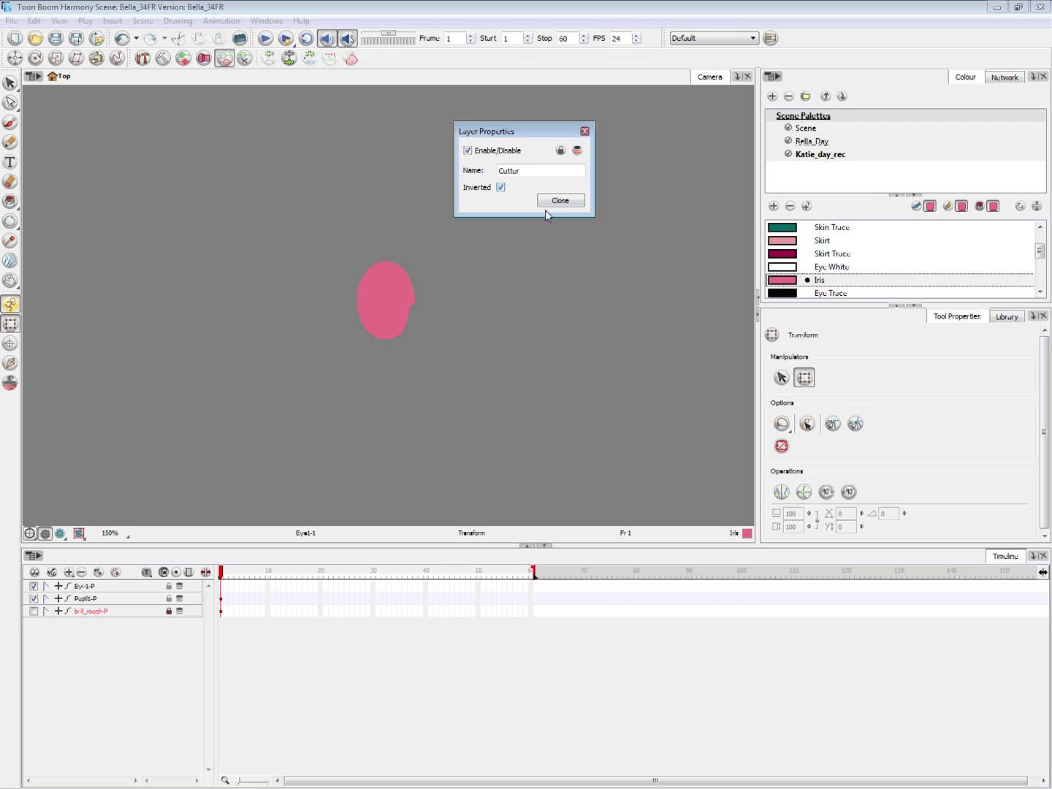
pyautogui.click(568, 200)
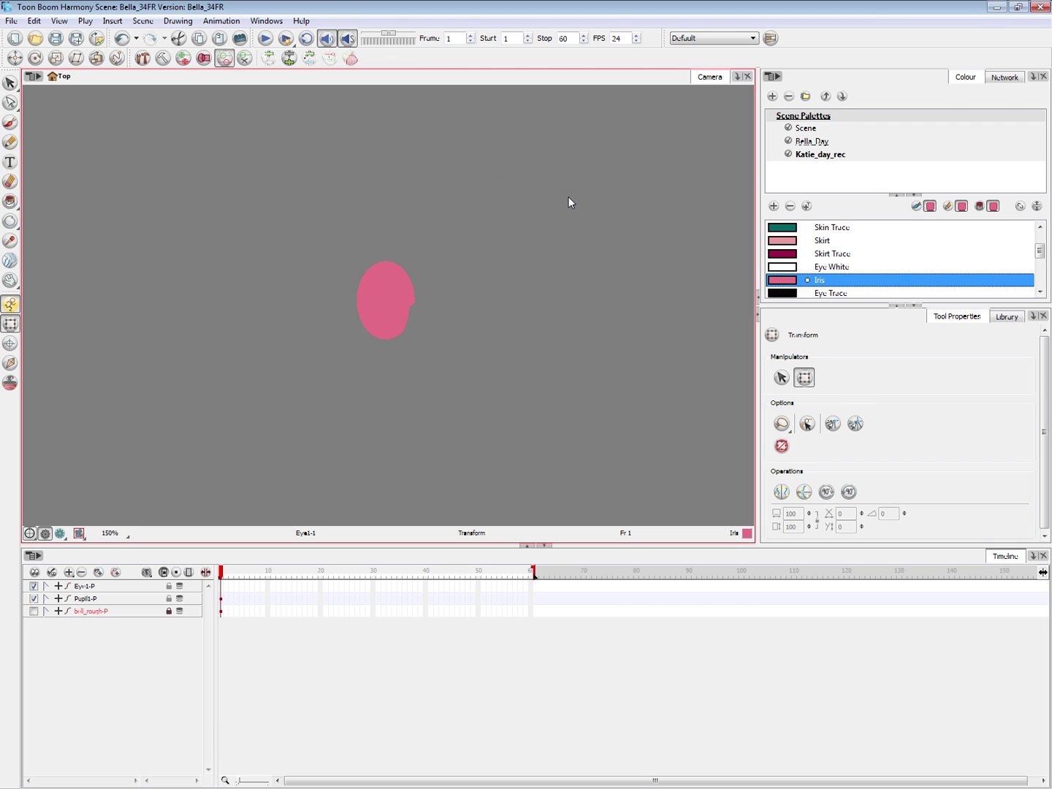
pyautogui.hotkey('alt', 'Tab')
# - Try moving the pupil with its peg toward the eye's outer corner, and undo the last move
pyautogui.click(587, 294)
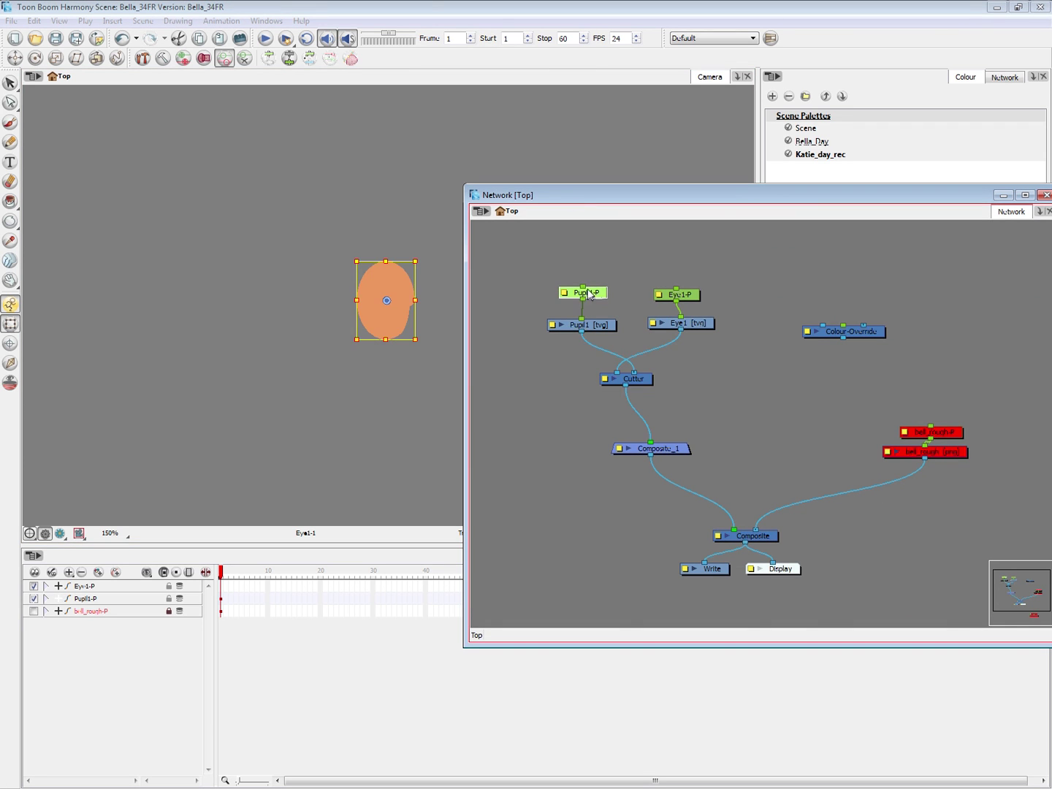
pyautogui.click(396, 320)
pyautogui.moveTo(397, 320)
pyautogui.mouseDown()
pyautogui.moveTo(410, 303)
pyautogui.moveTo(379, 281)
pyautogui.moveTo(334, 299)
pyautogui.moveTo(321, 342)
pyautogui.moveTo(380, 354)
pyautogui.moveTo(411, 319)
pyautogui.moveTo(359, 295)
pyautogui.moveTo(338, 329)
pyautogui.moveTo(413, 320)
pyautogui.moveTo(398, 306)
pyautogui.moveTo(420, 284)
pyautogui.moveTo(364, 341)
pyautogui.moveTo(372, 286)
pyautogui.moveTo(407, 312)
pyautogui.mouseUp()
pyautogui.hotkey('ctrl', 'z')
pyautogui.hotkey('alt', 'Tab')
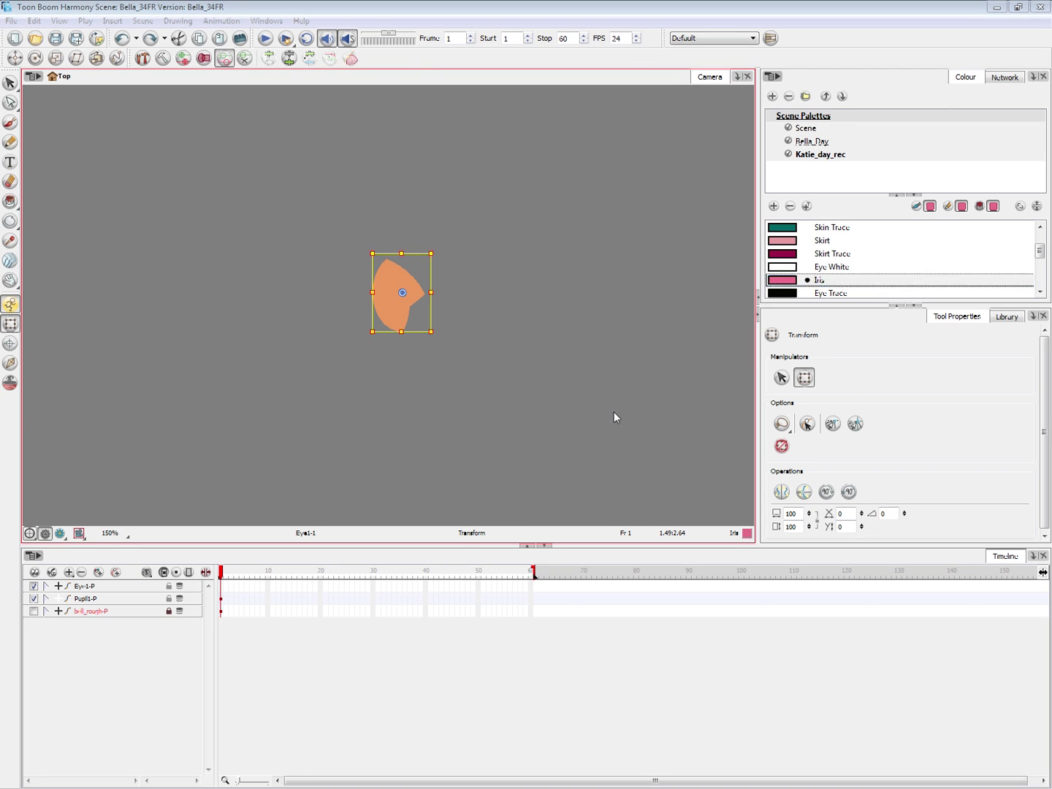
# - Connect Eye1 to Composite_1 beside the Cutter, and move the pupil back inside the left part of the eye
pyautogui.moveTo(682, 331); pyautogui.dragTo(694, 447)
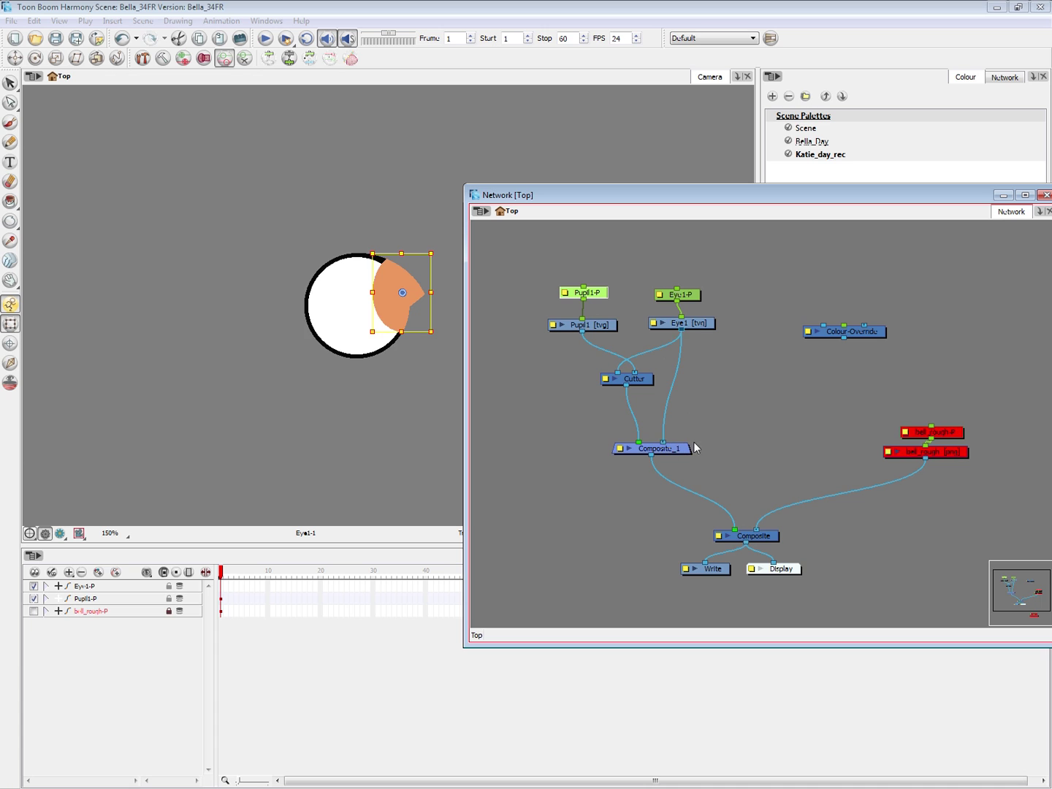
pyautogui.click(400, 318)
pyautogui.moveTo(399, 318)
pyautogui.mouseDown()
pyautogui.moveTo(312, 334)
pyautogui.moveTo(384, 314)
pyautogui.moveTo(339, 315)
pyautogui.moveTo(359, 318)
pyautogui.mouseUp()
pyautogui.click(399, 311)
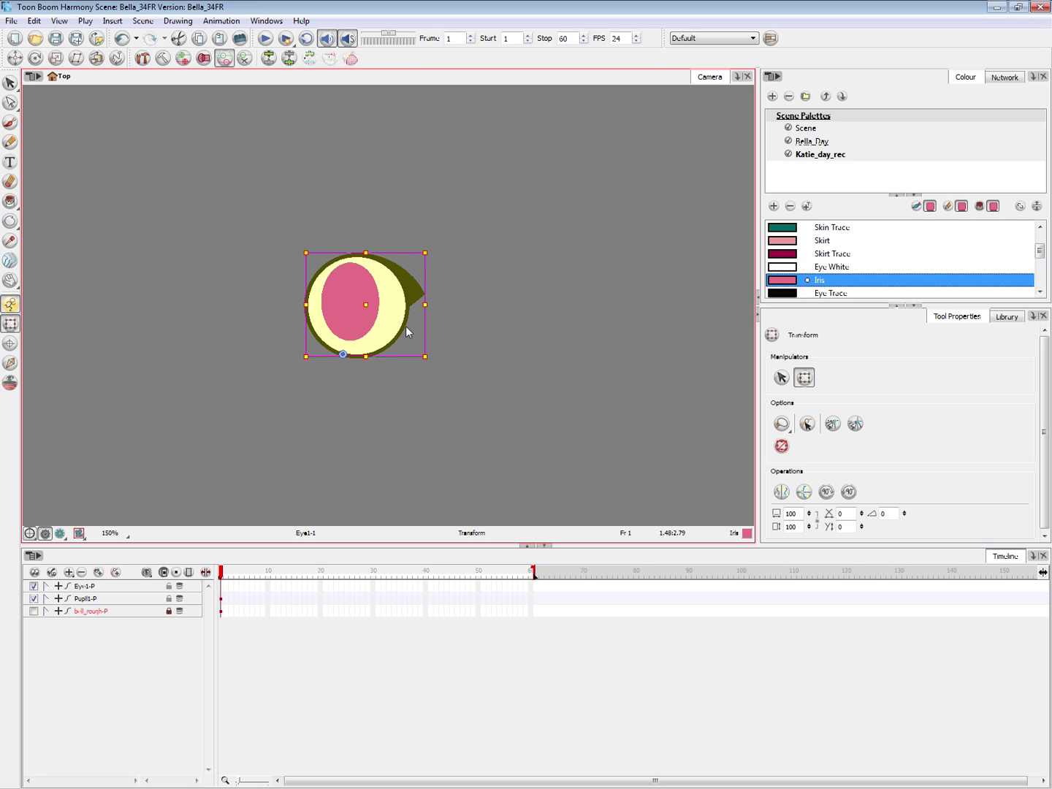
pyautogui.click(439, 324)
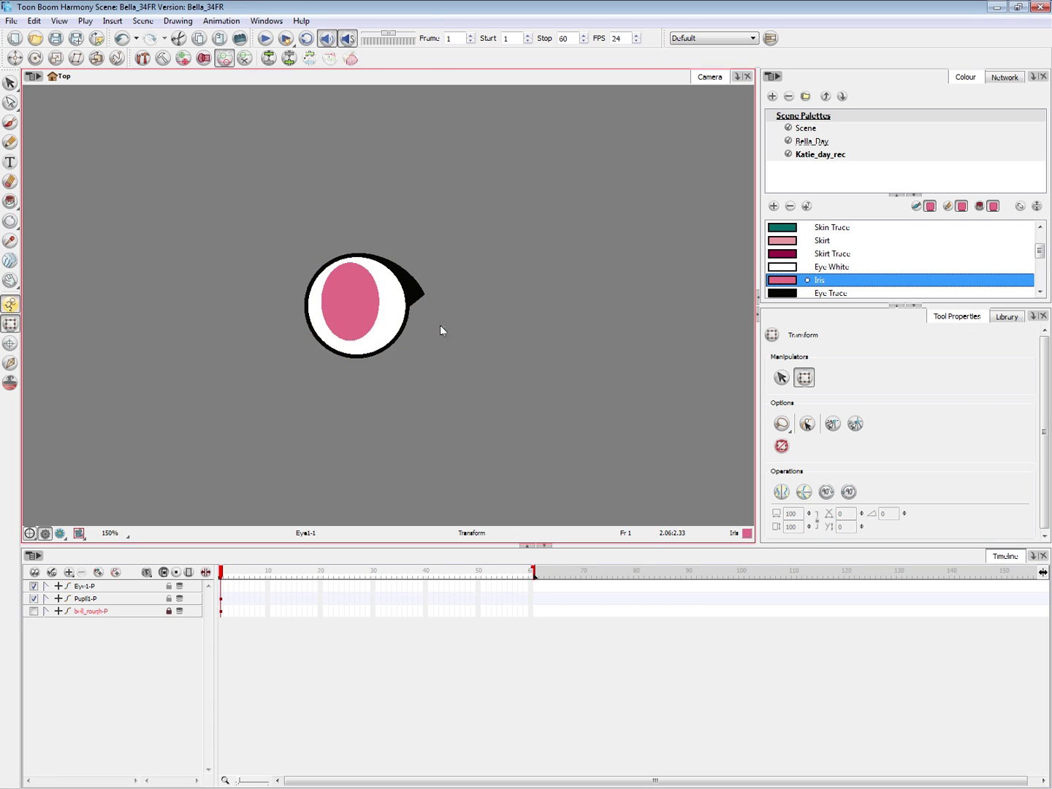
# - Try deleting the lash corner and the outline from the Eye1 drawing, and switch back to the Transform tool
pyautogui.click(401, 308)
pyautogui.hotkey('alt', 's')
pyautogui.click(417, 289)
pyautogui.press('Delete')
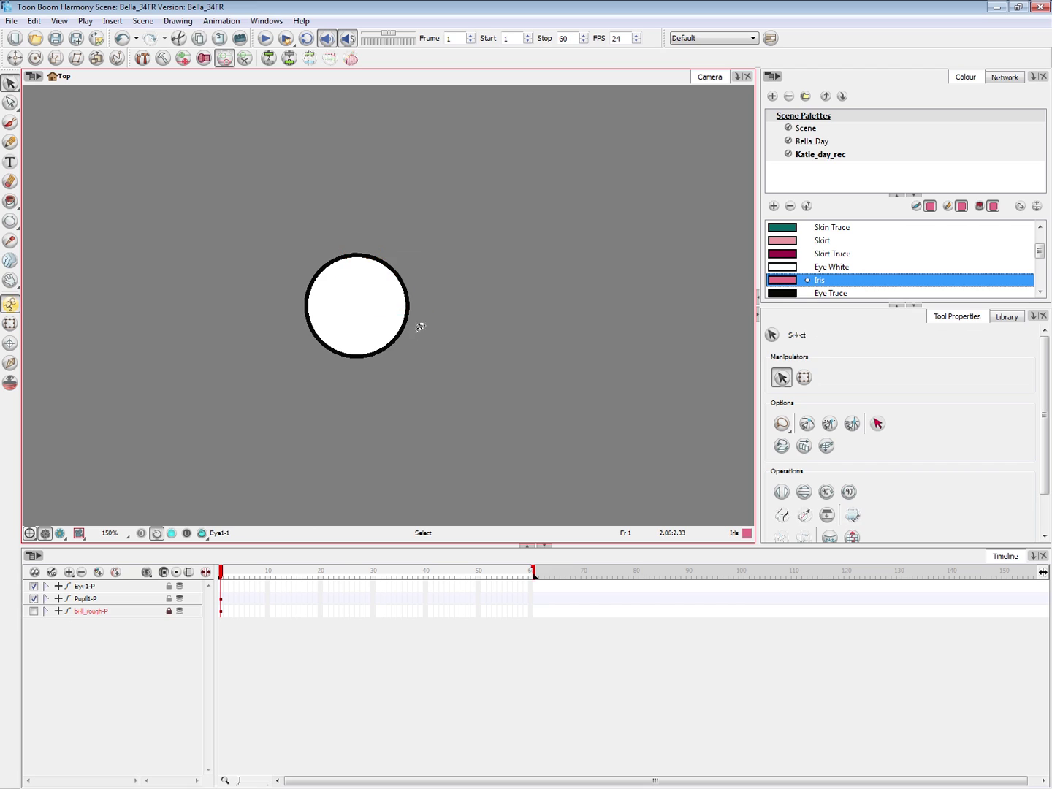
pyautogui.click(10, 324)
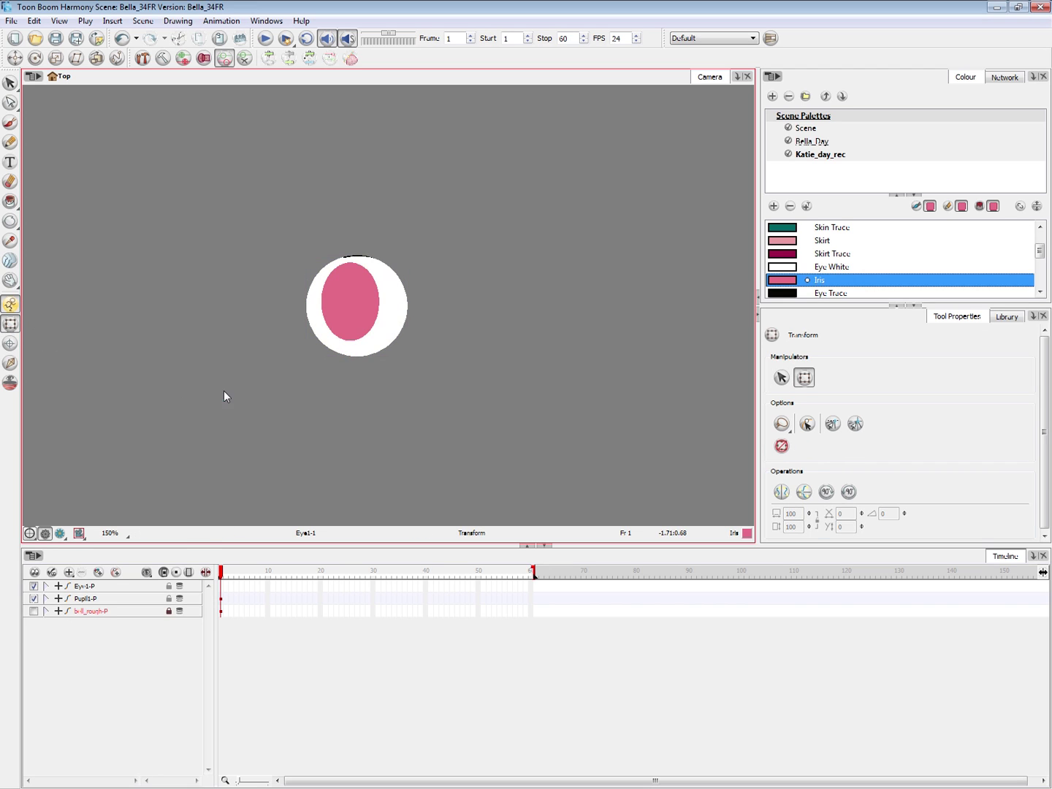
# - Try moving the pupil past the right edge of the eye, undo that move and the deletions, and return to the network
pyautogui.click(353, 323)
pyautogui.moveTo(370, 320); pyautogui.dragTo(413, 317)
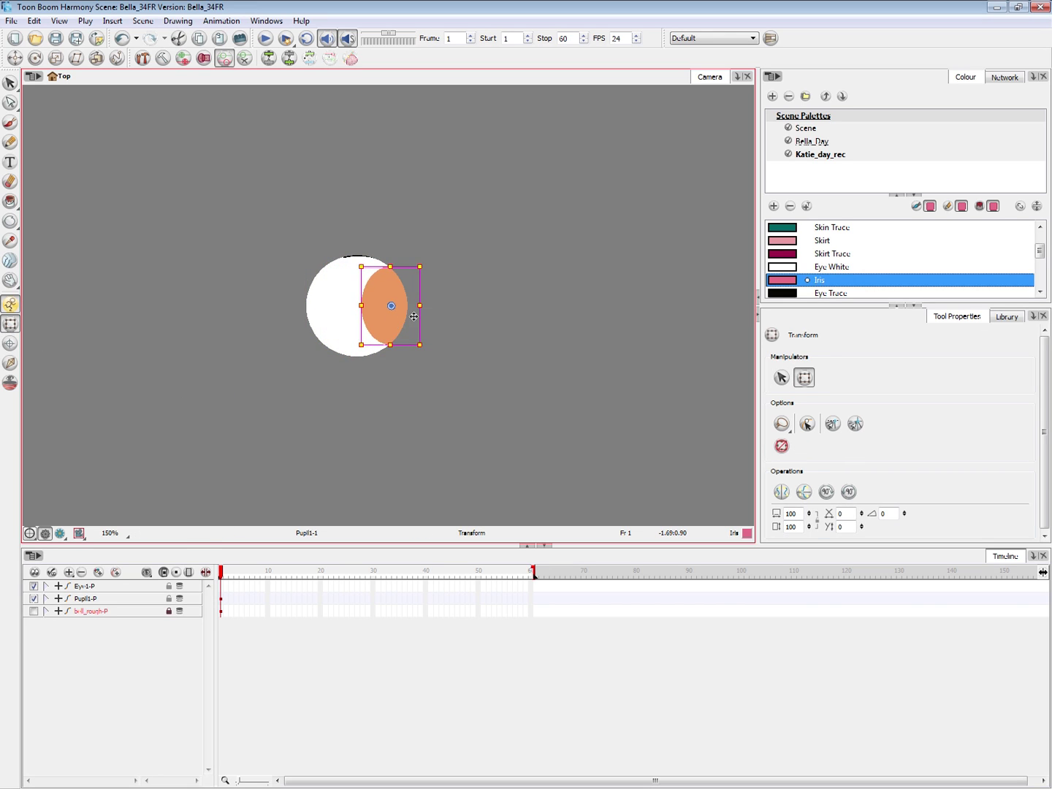
pyautogui.click(516, 358)
pyautogui.hotkey('ctrl', 'z')
pyautogui.hotkey('ctrl', 'z')
pyautogui.hotkey('ctrl', 'z')
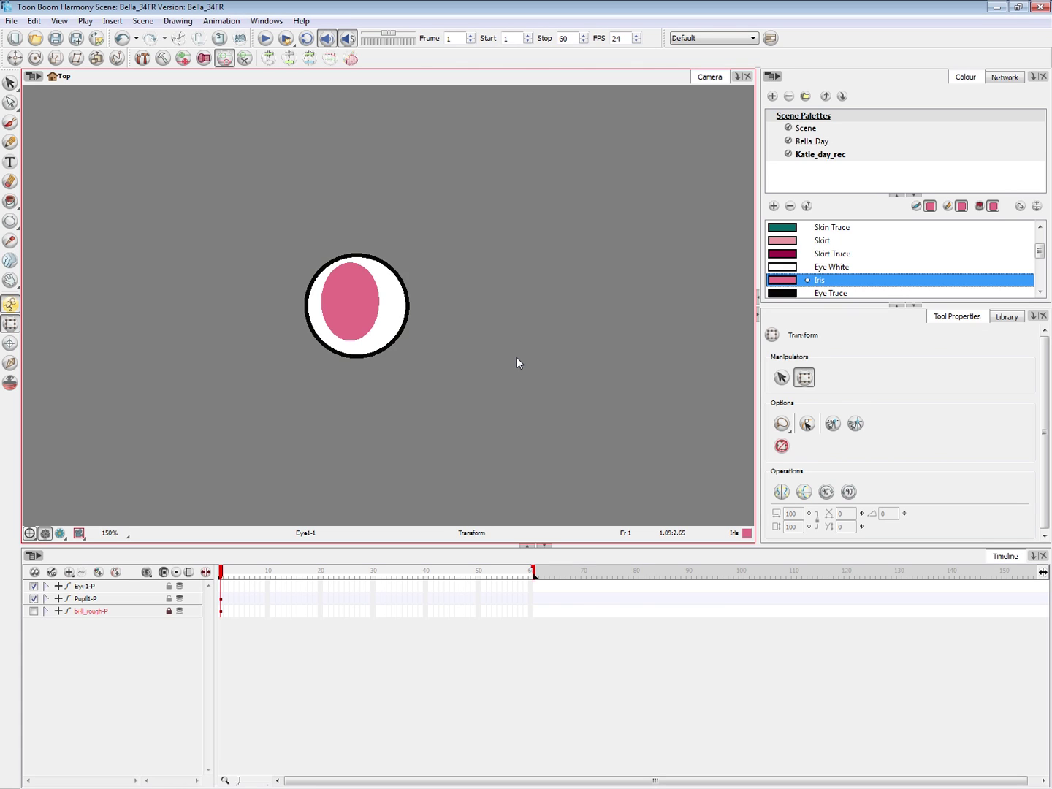
pyautogui.hotkey('alt', 'Tab')
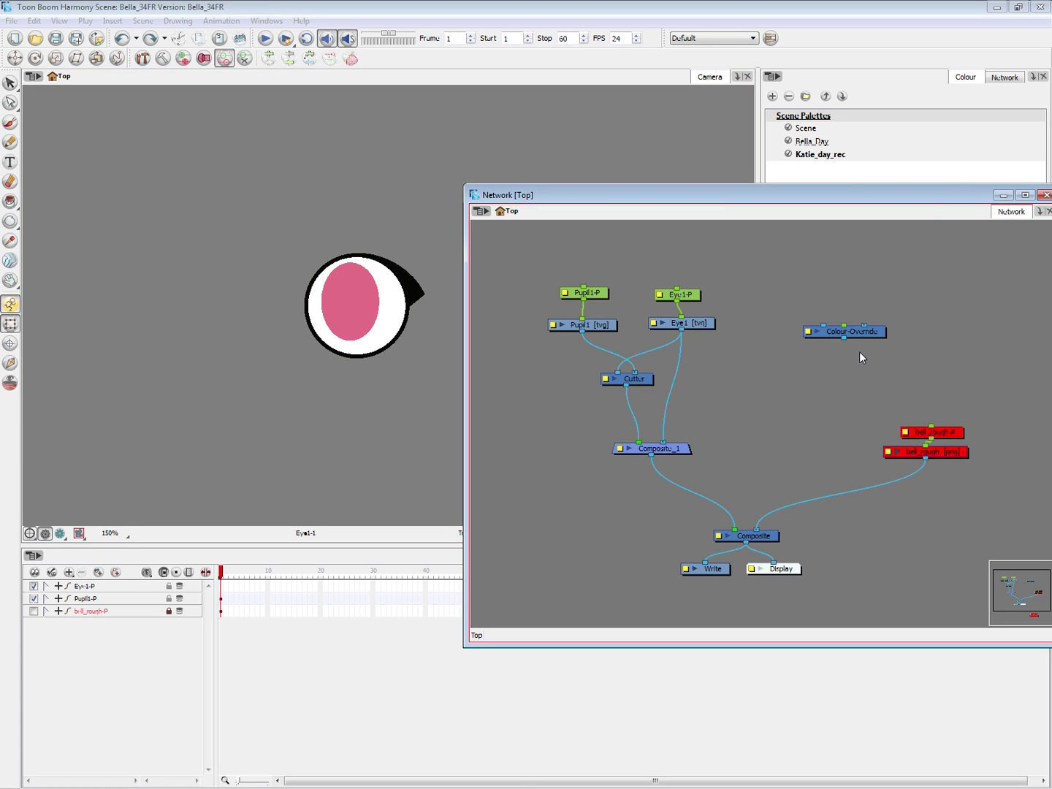
# - Move Eye1 and its peg above the pupil's nodes, and shift the Cutter down and left to clear space between them
pyautogui.click(687, 323)
pyautogui.moveTo(687, 323); pyautogui.dragTo(698, 275)
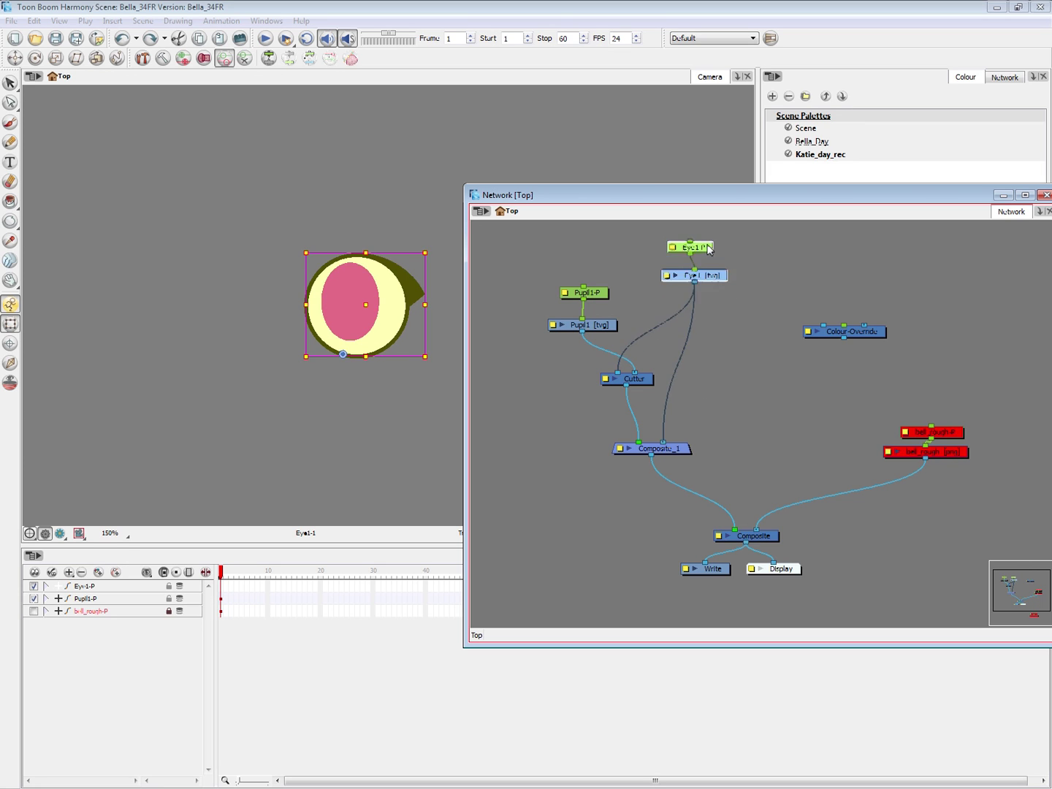
pyautogui.click(720, 314)
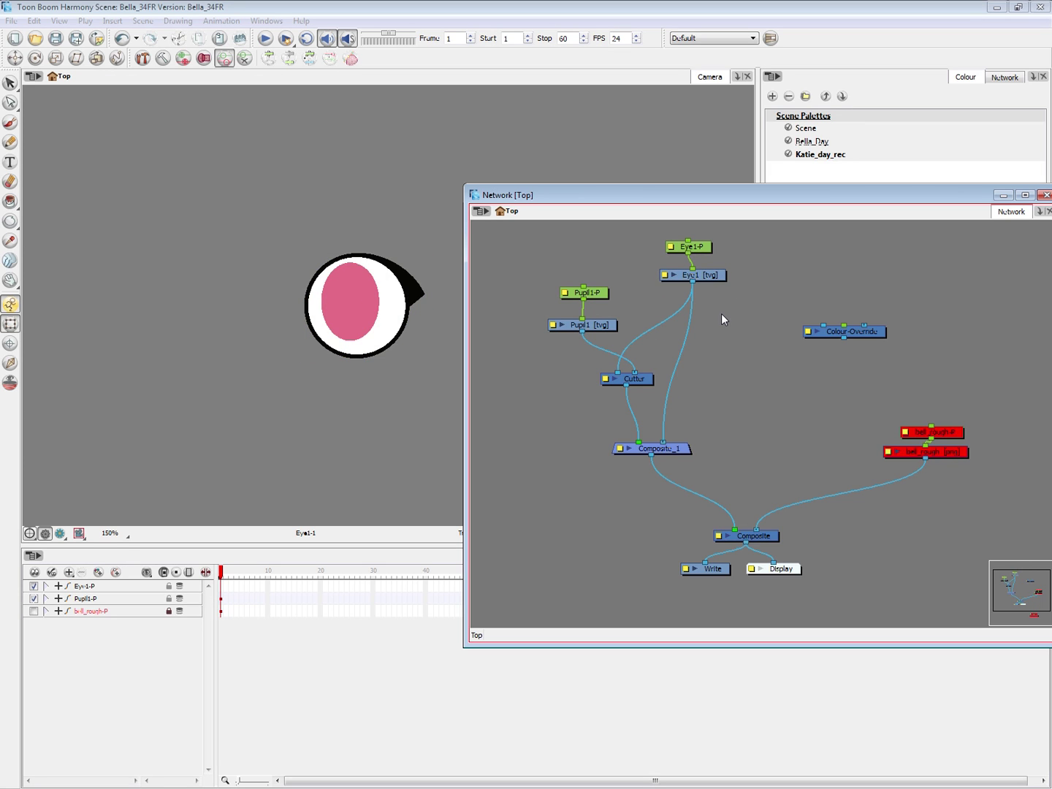
pyautogui.moveTo(648, 379); pyautogui.dragTo(637, 399)
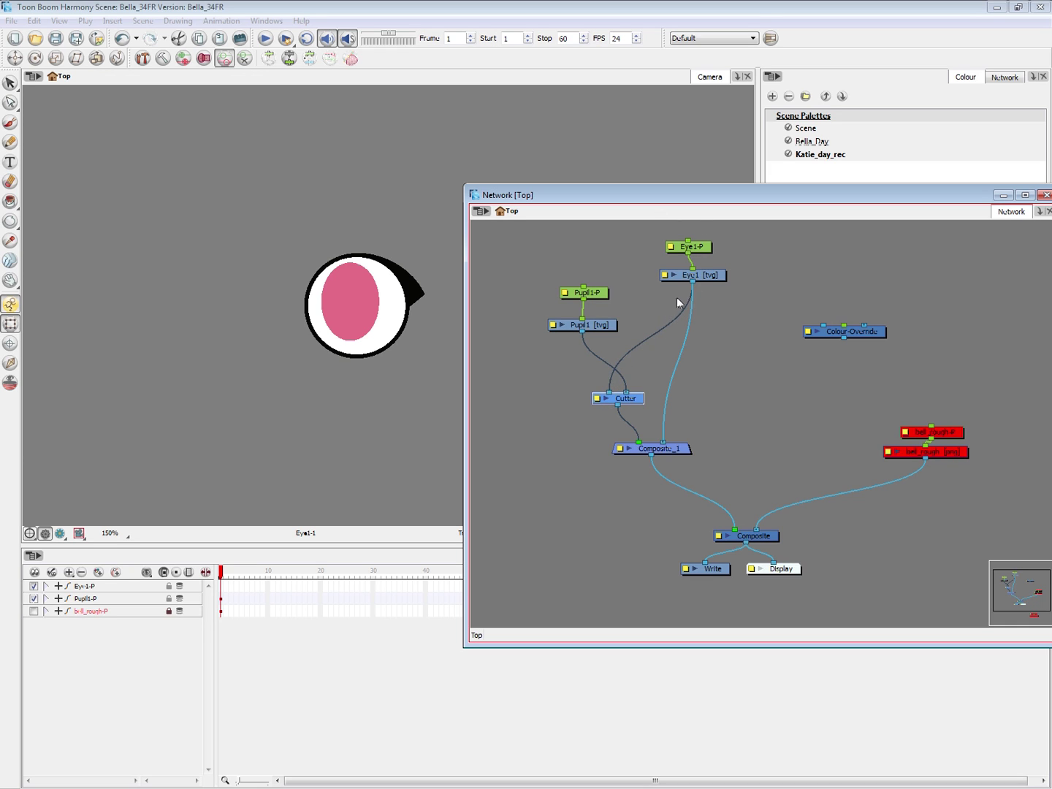
pyautogui.moveTo(635, 404); pyautogui.dragTo(627, 404)
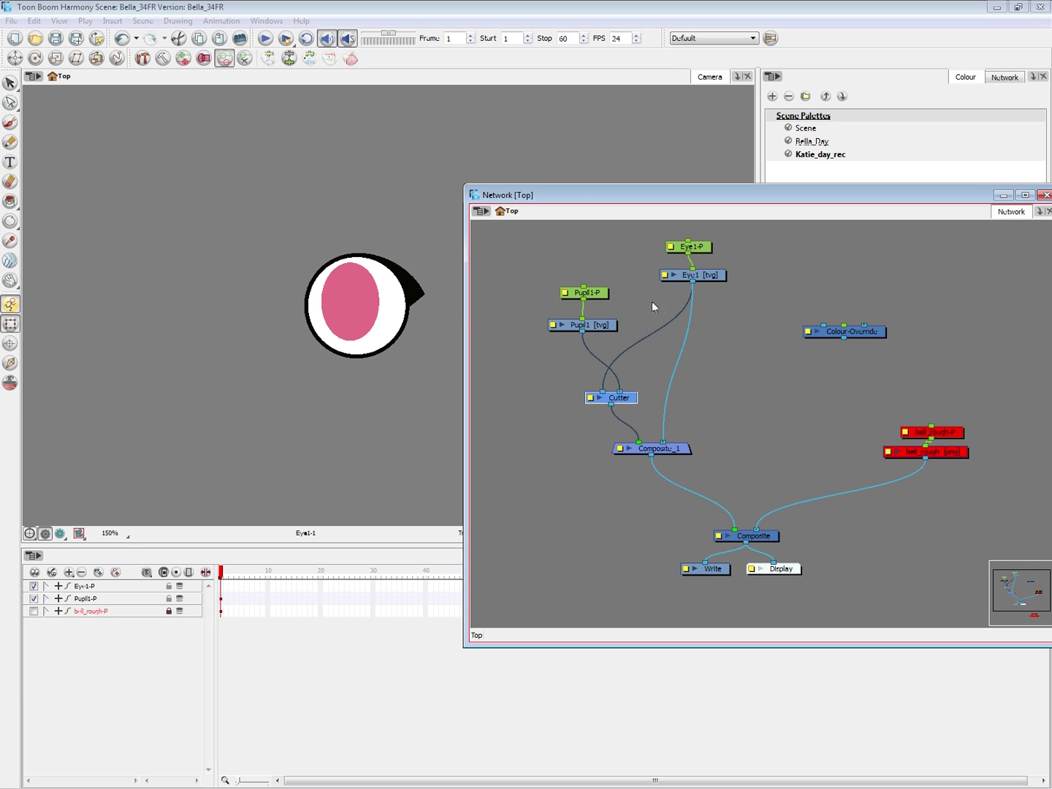
# - Move Eye1 and its peg farther right, and insert the Colour-Override node into the connection from Eye1 to the Cutter
pyautogui.click(698, 276)
pyautogui.moveTo(701, 277); pyautogui.dragTo(767, 282)
pyautogui.moveTo(871, 337); pyautogui.dragTo(714, 304)
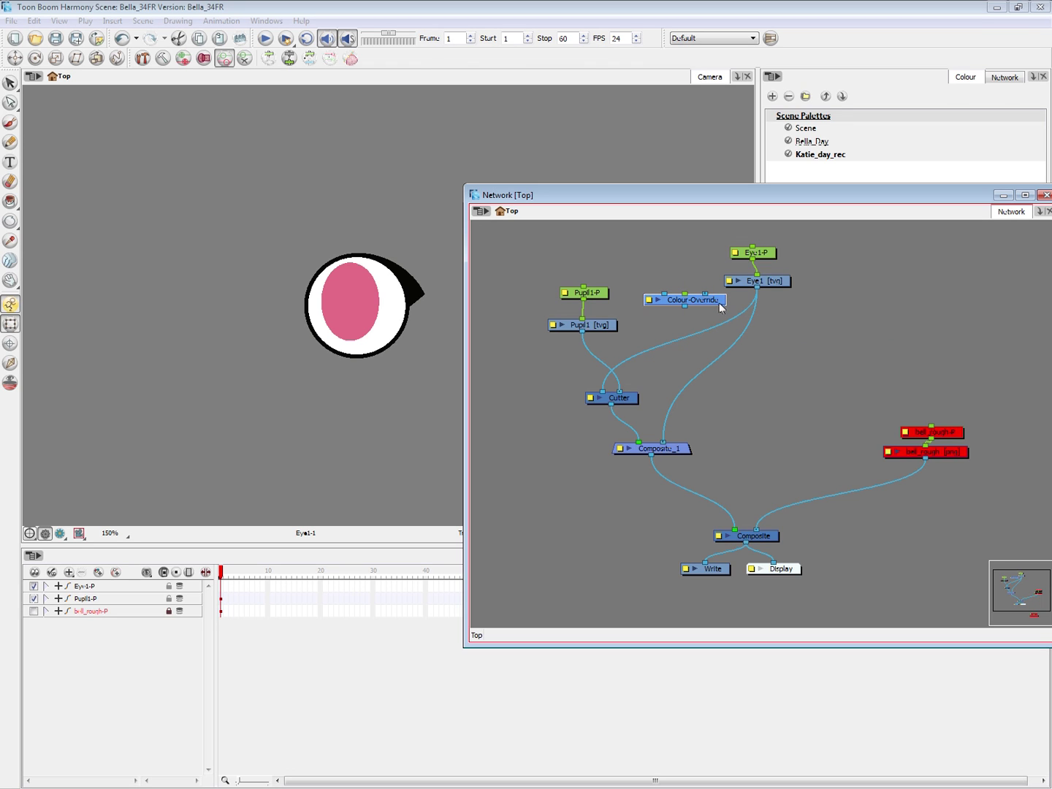
pyautogui.moveTo(722, 303); pyautogui.dragTo(738, 325)
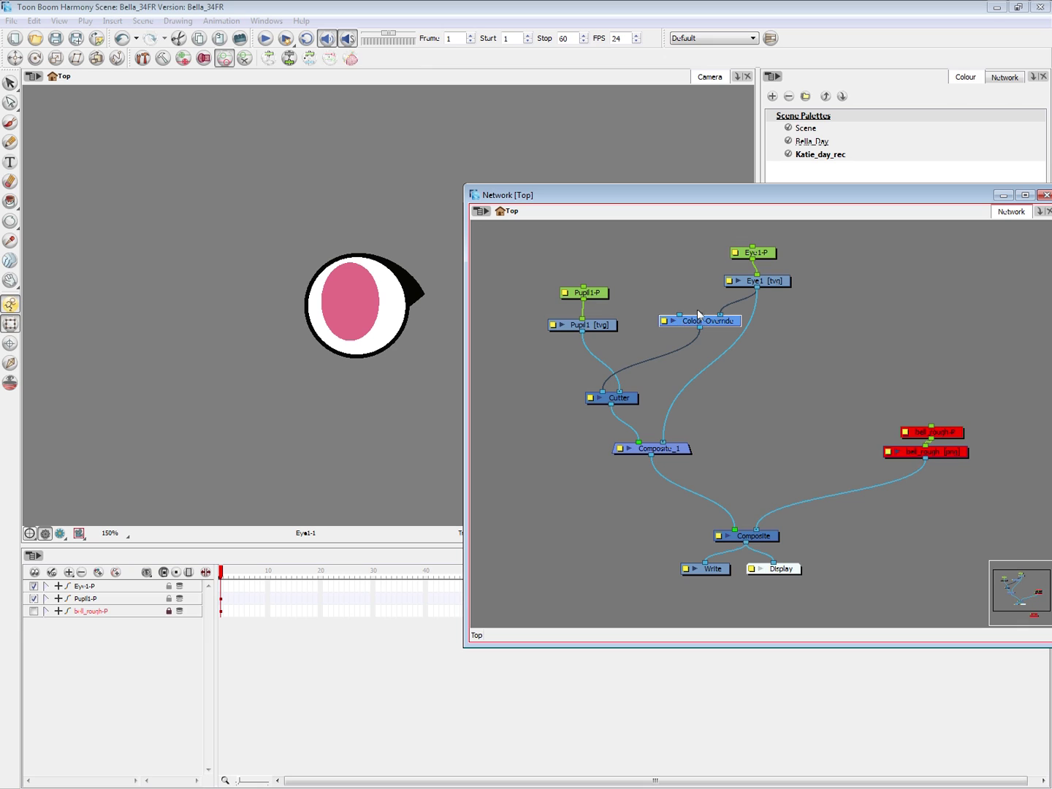
pyautogui.click(790, 352)
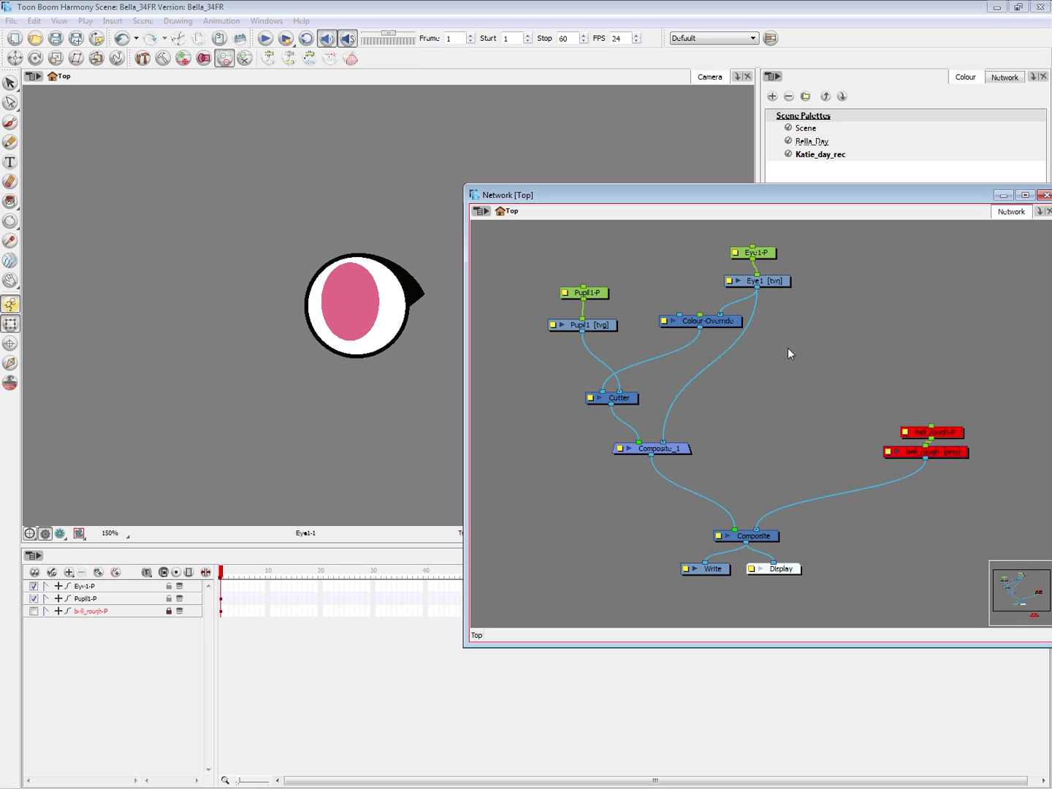
# - In the Colour-Override's properties, add the Eye White colour from the Bella_Day palette to the selected colours to render
pyautogui.click(733, 318)
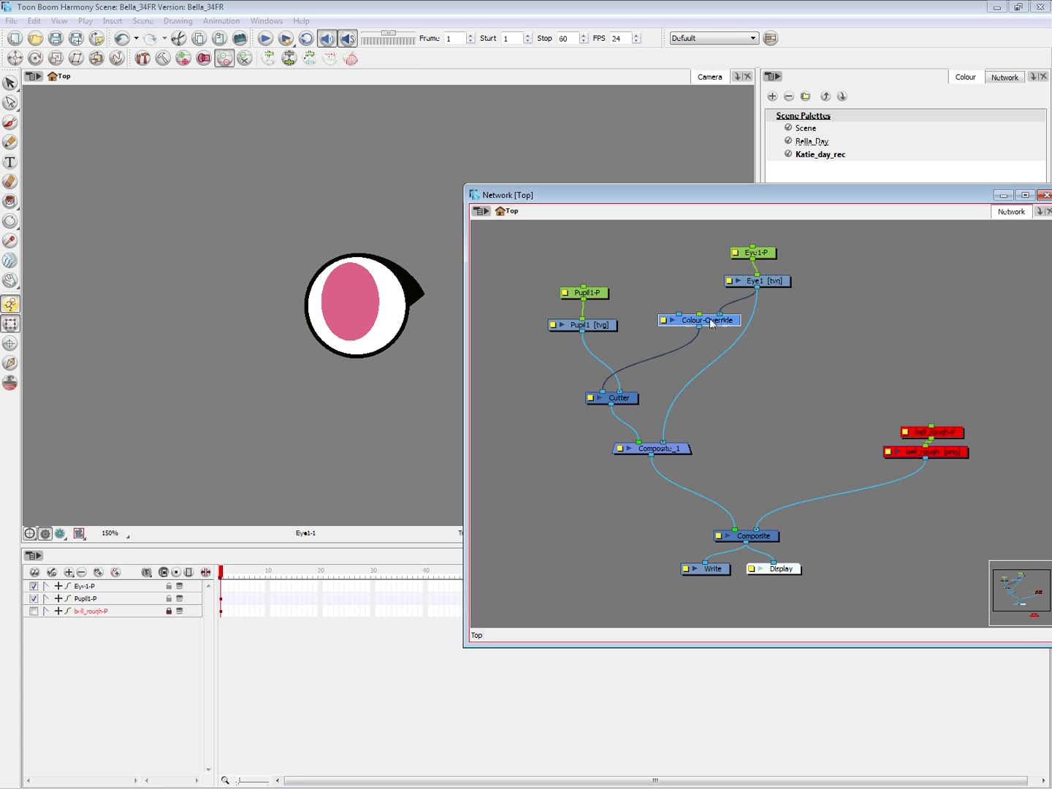
pyautogui.click(663, 320)
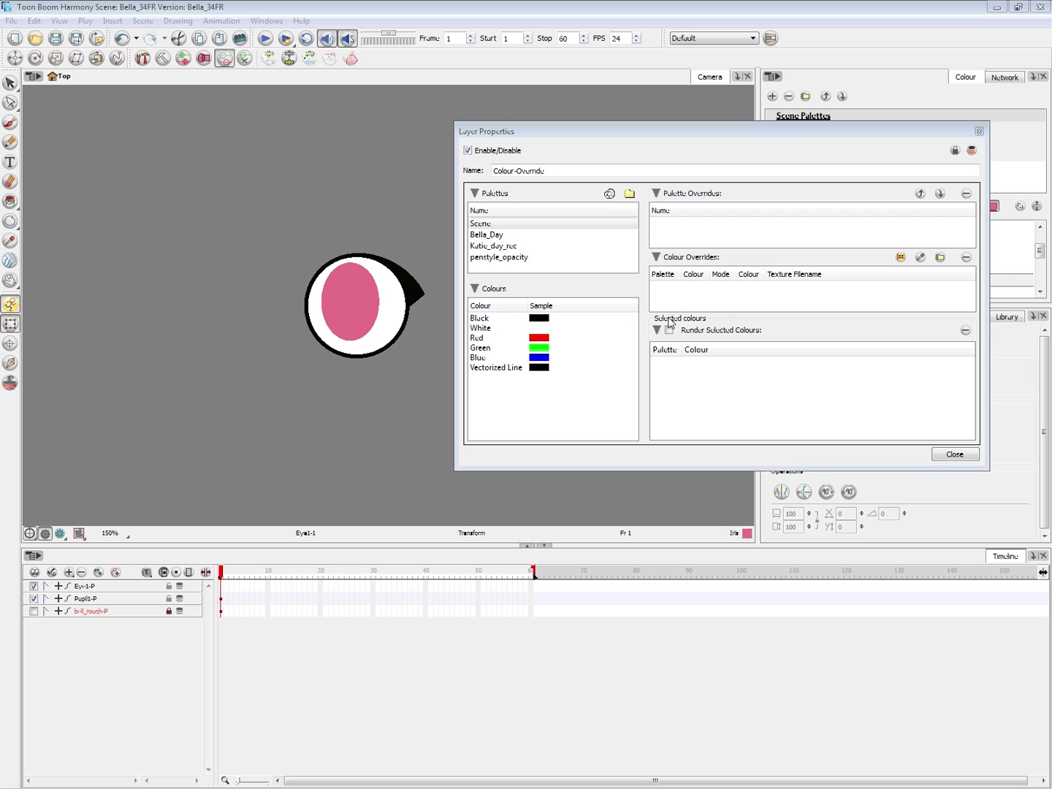
pyautogui.moveTo(766, 133); pyautogui.dragTo(760, 153)
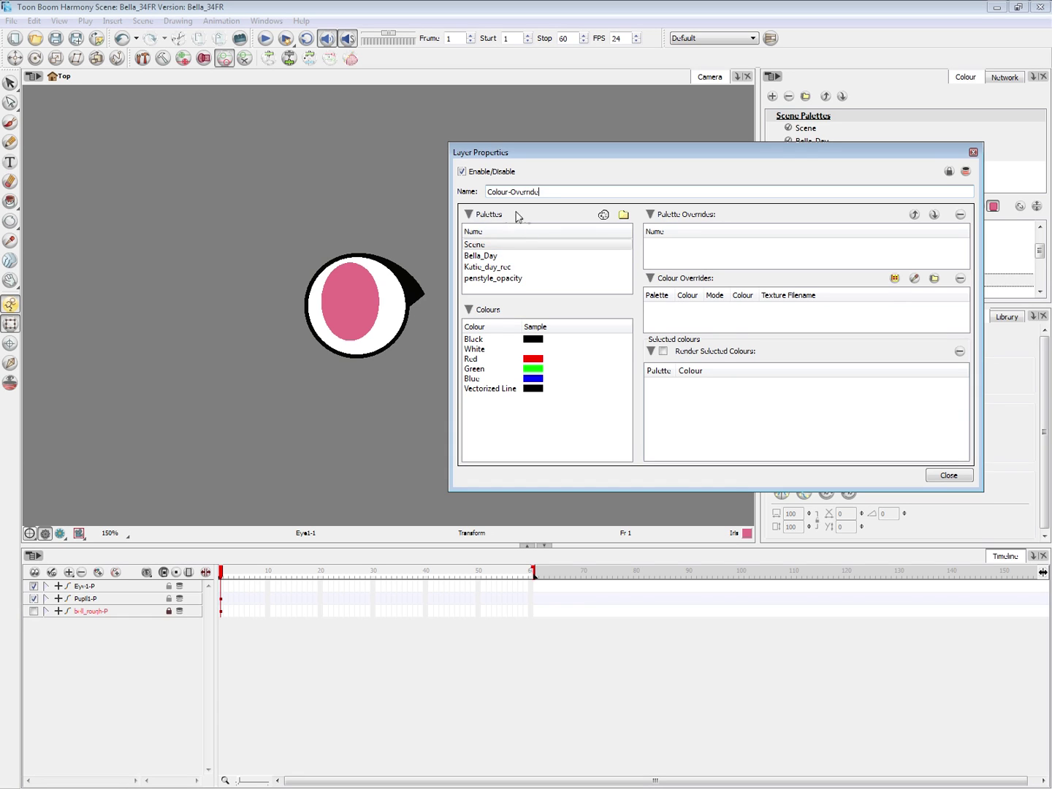
pyautogui.click(491, 256)
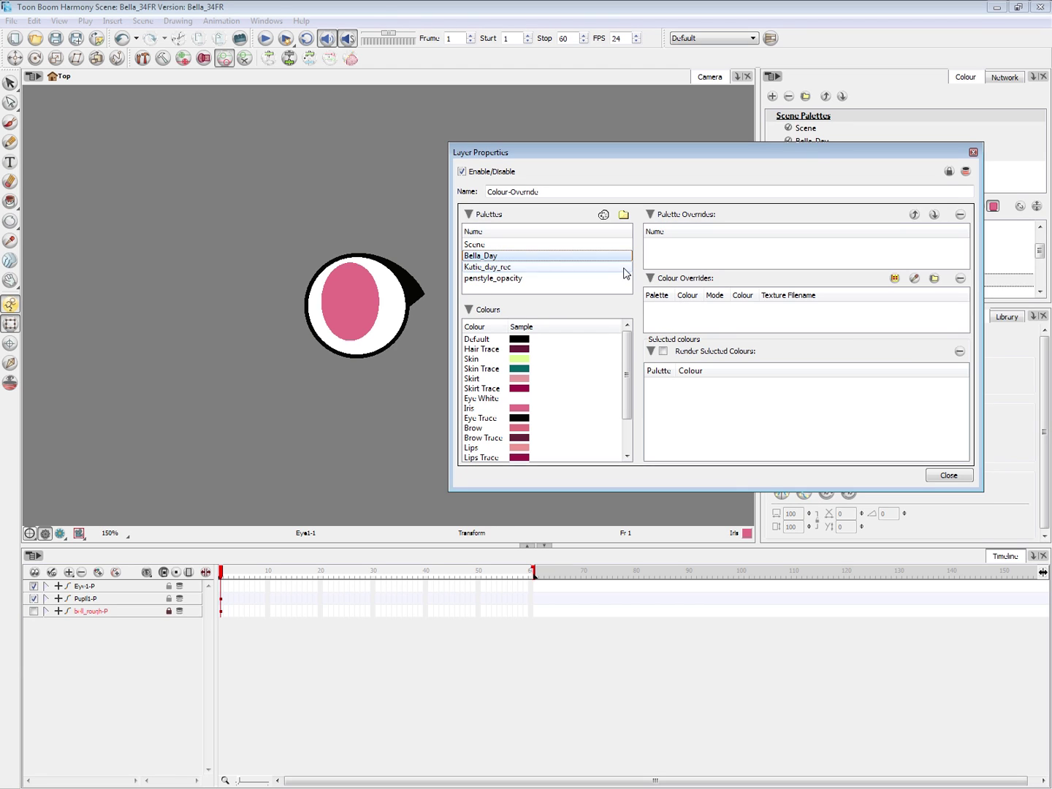
pyautogui.moveTo(625, 364); pyautogui.dragTo(626, 342)
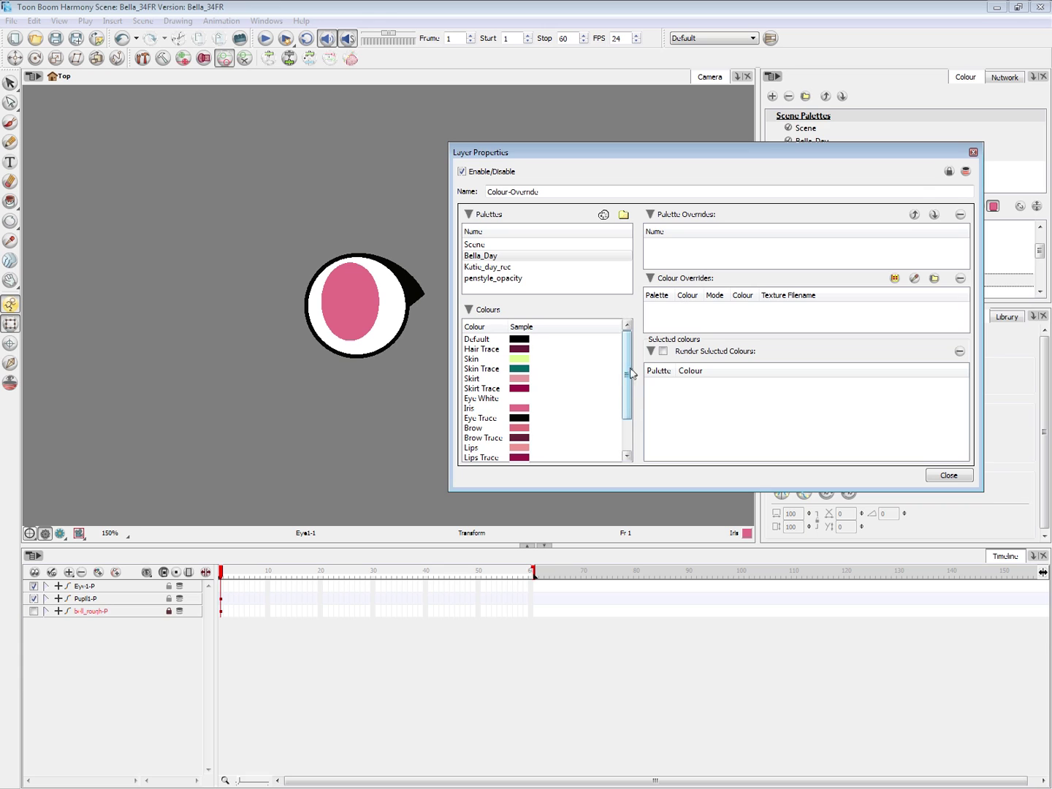
pyautogui.moveTo(627, 372); pyautogui.dragTo(627, 398)
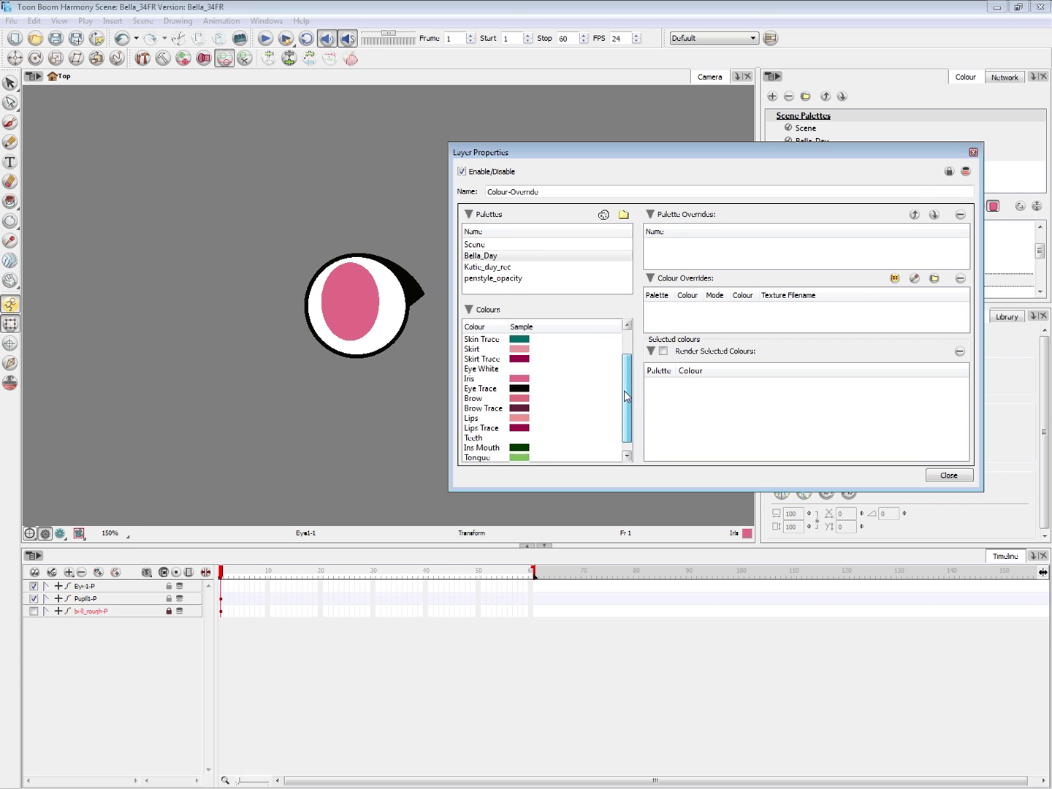
pyautogui.click(518, 370)
pyautogui.moveTo(516, 369); pyautogui.dragTo(706, 410)
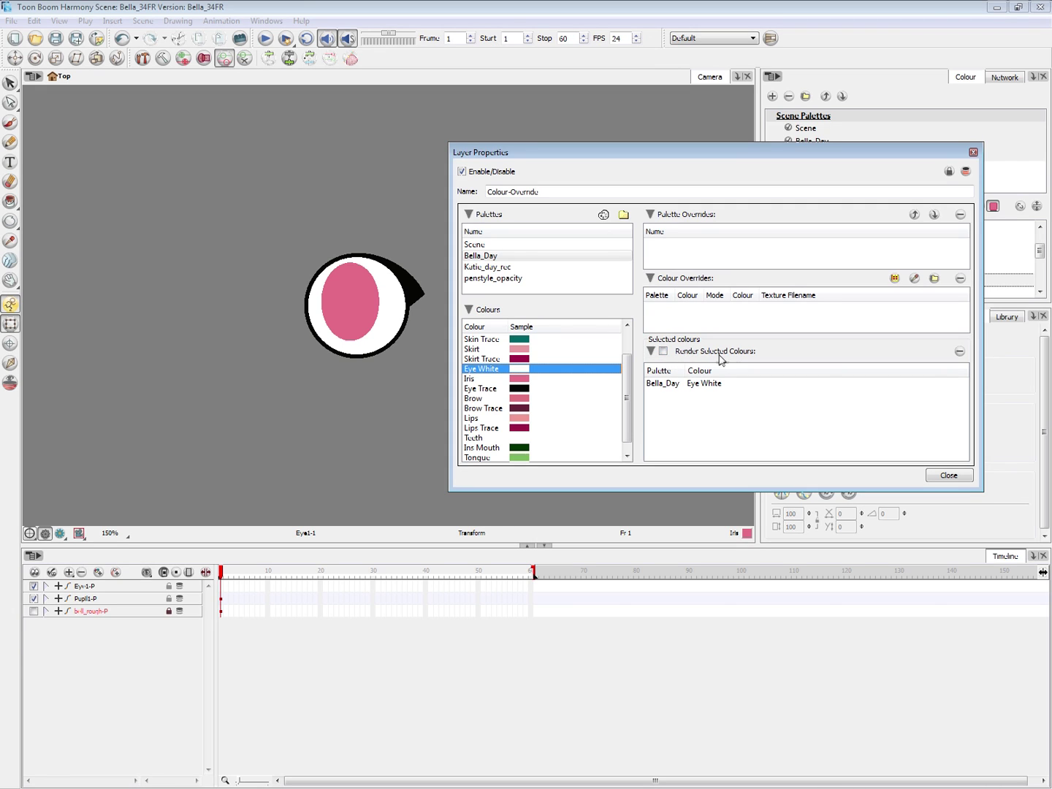
# - Turn on Render Selected Colours for Eye White in the Colour-Override properties, close them and return to the Network view
pyautogui.click(663, 351)
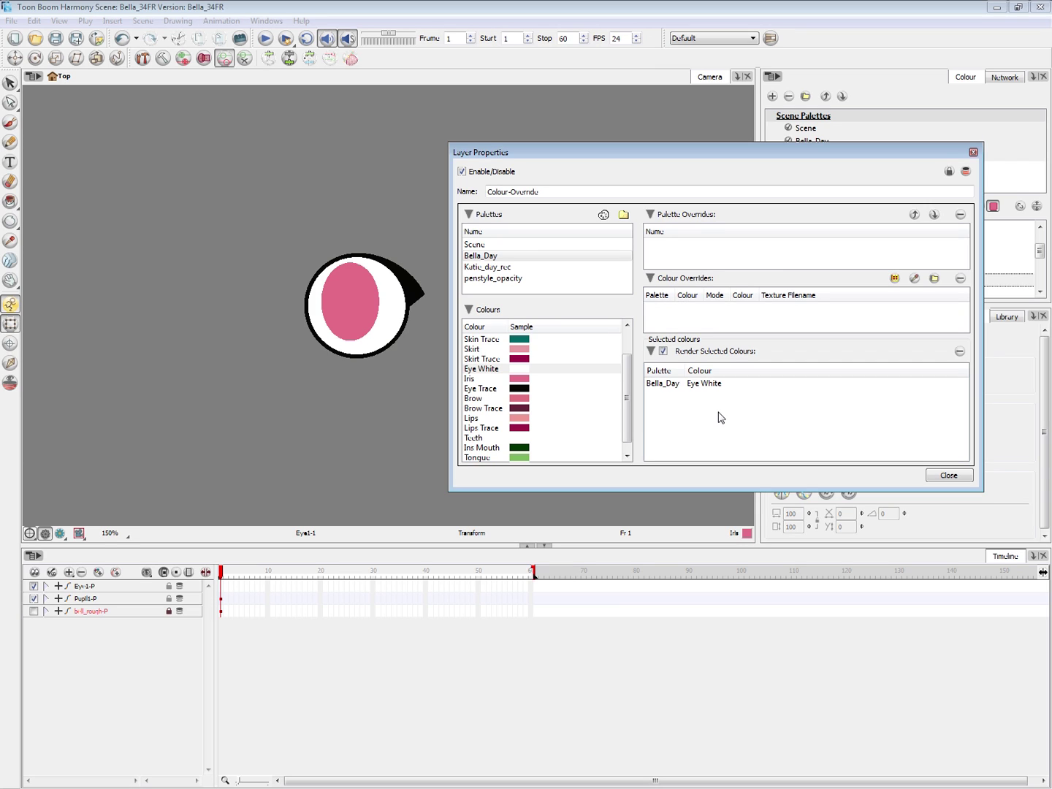
pyautogui.click(689, 383)
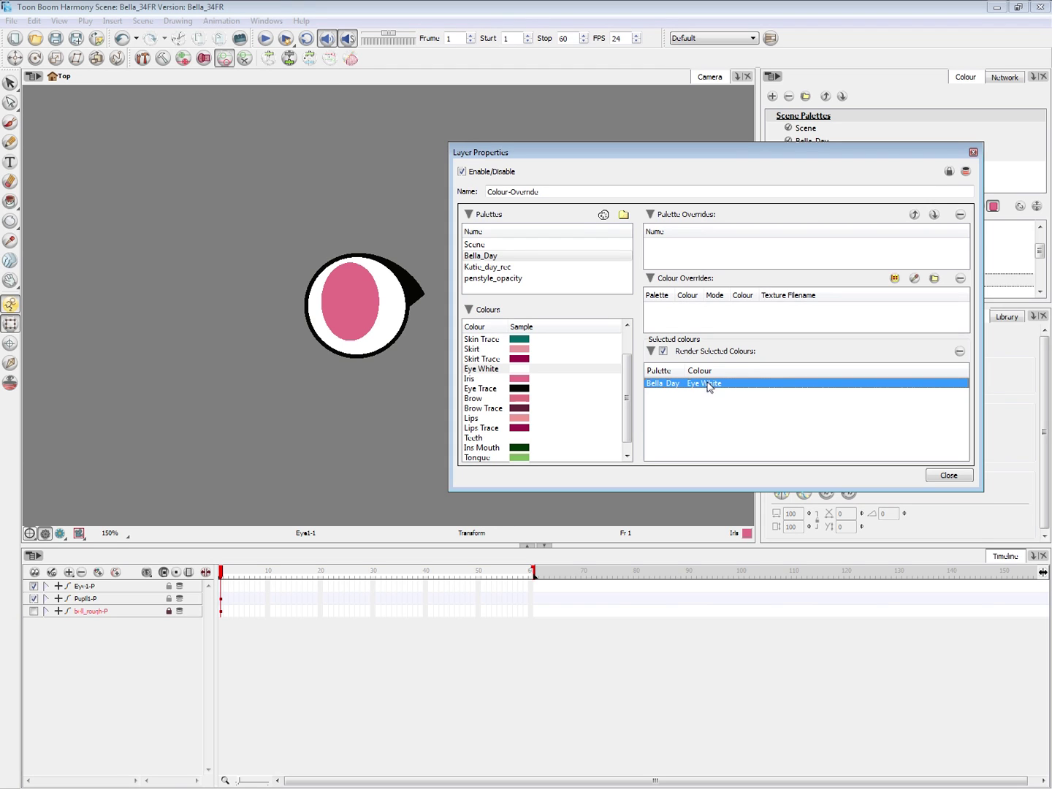
pyautogui.click(394, 316)
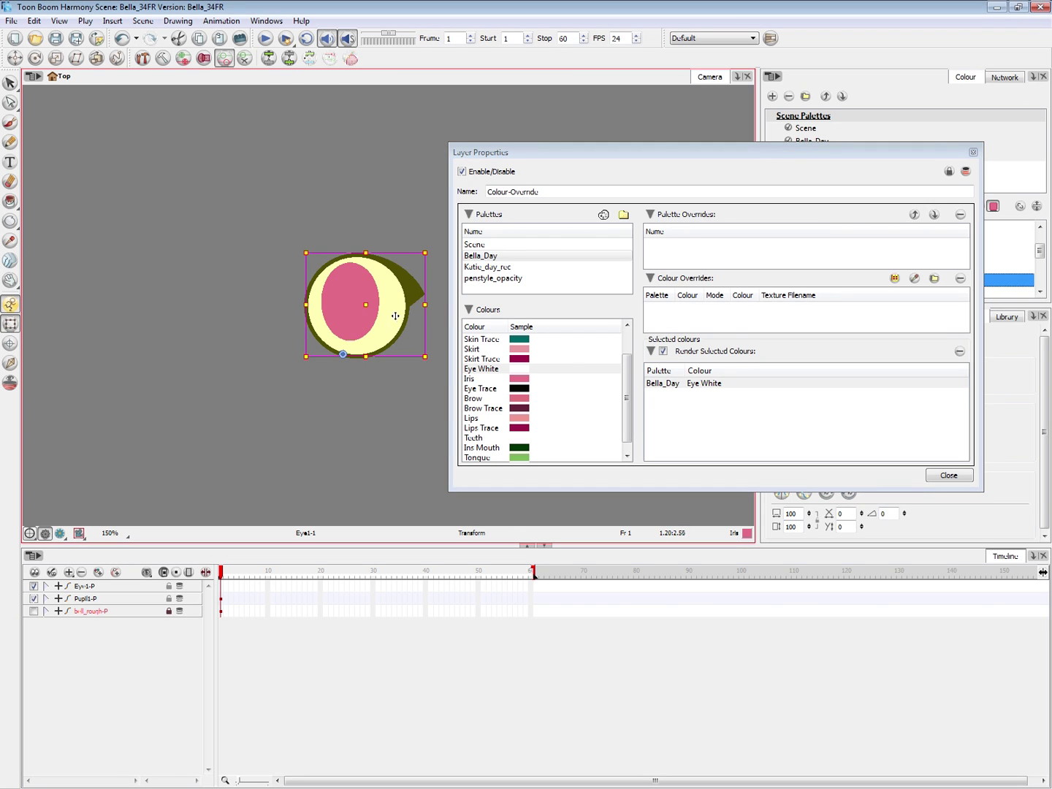
pyautogui.click(950, 476)
pyautogui.hotkey('alt', 'Tab')
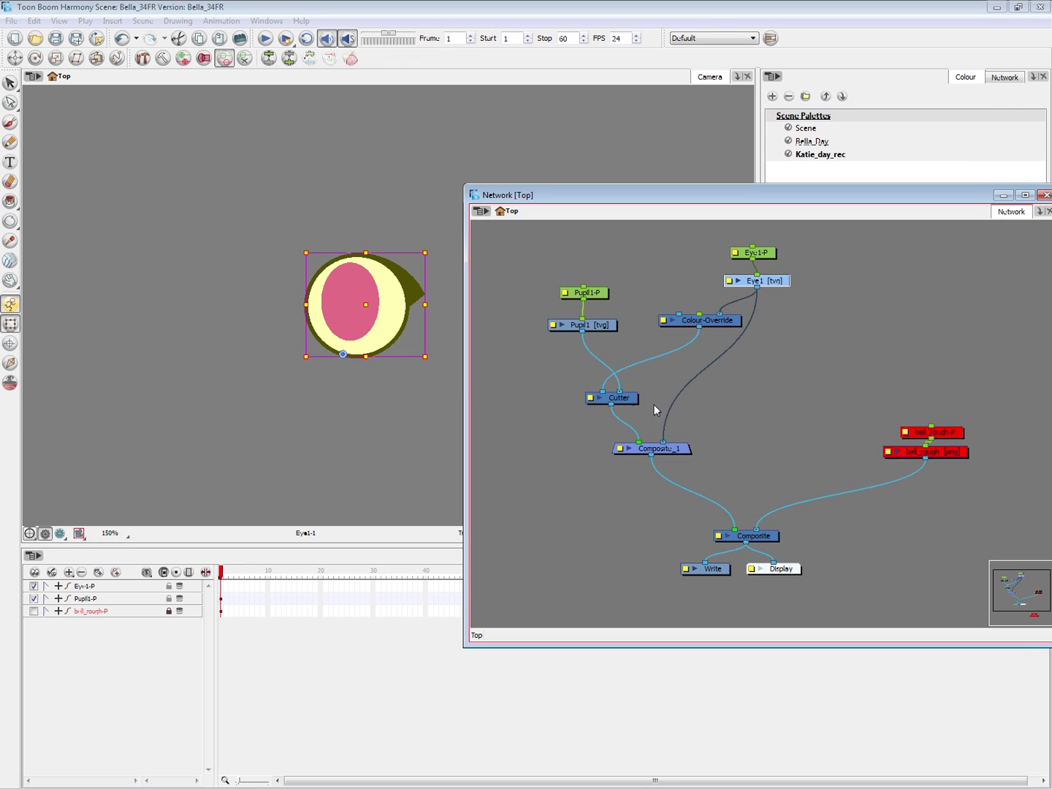
pyautogui.click(773, 409)
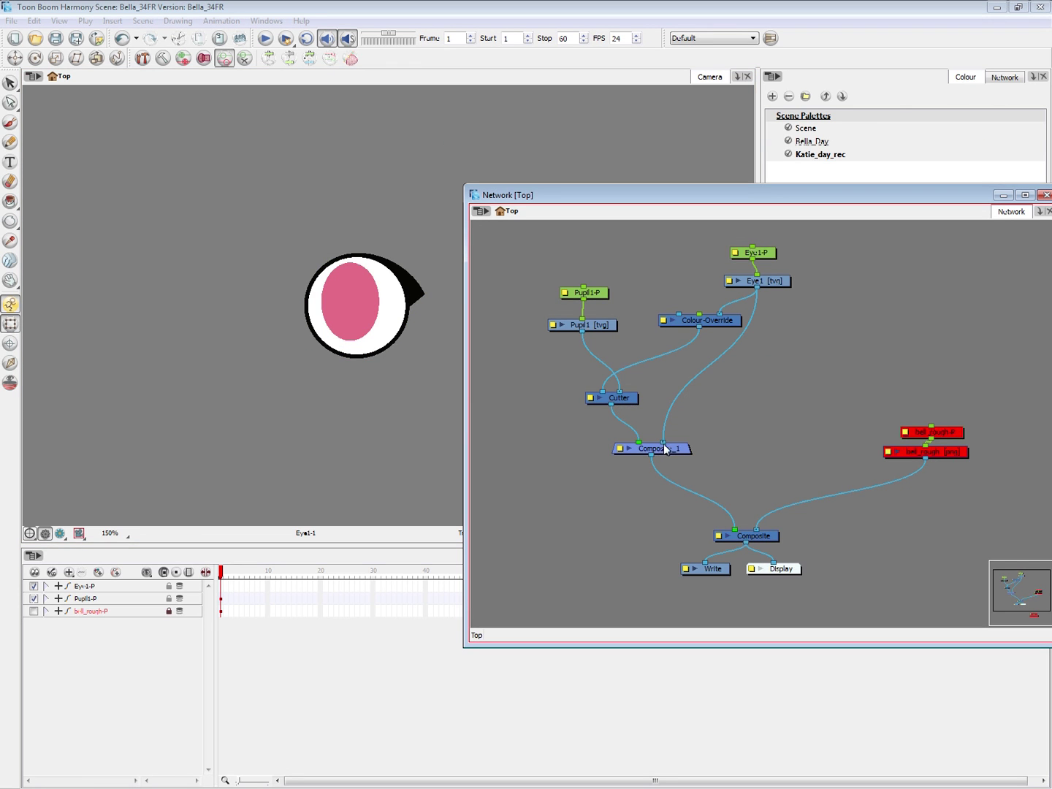
# - Disconnect the Cutter from Composite_1 and route Eye1 through Colour-Override alone into Composite_1
pyautogui.moveTo(664, 439); pyautogui.dragTo(725, 379)
pyautogui.moveTo(604, 389); pyautogui.dragTo(638, 367)
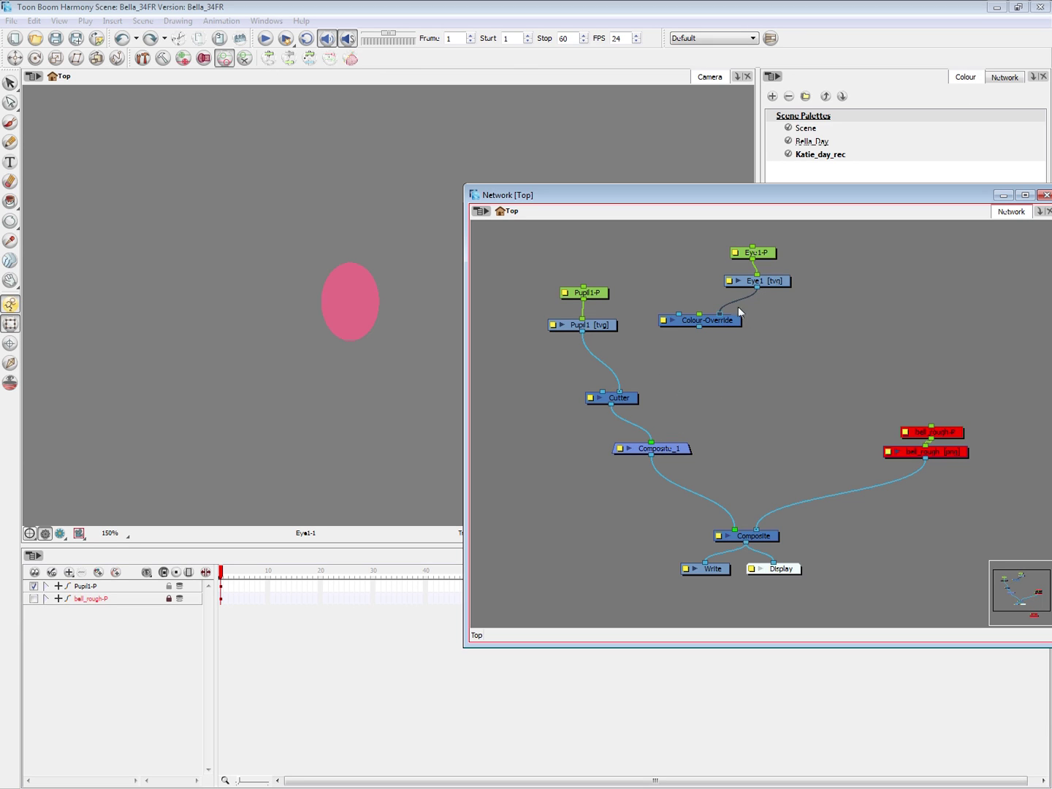
pyautogui.moveTo(719, 315)
pyautogui.mouseDown()
pyautogui.moveTo(668, 450)
pyautogui.moveTo(625, 422)
pyautogui.mouseUp()
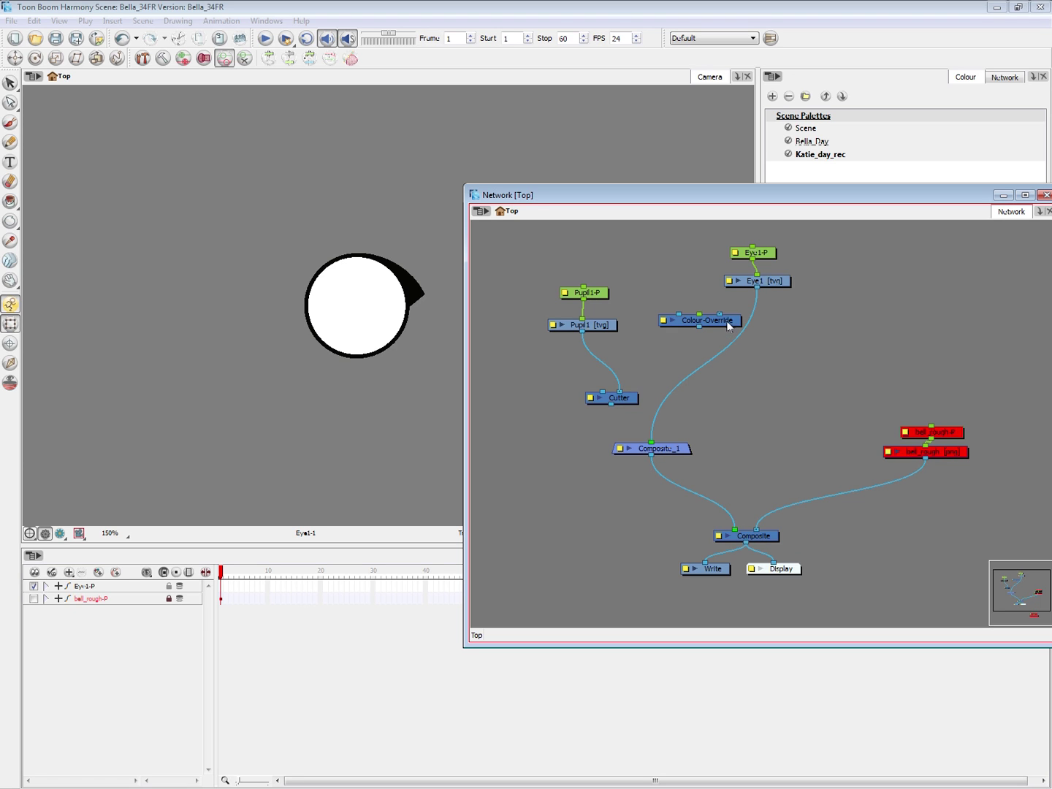
pyautogui.moveTo(756, 253); pyautogui.dragTo(761, 257)
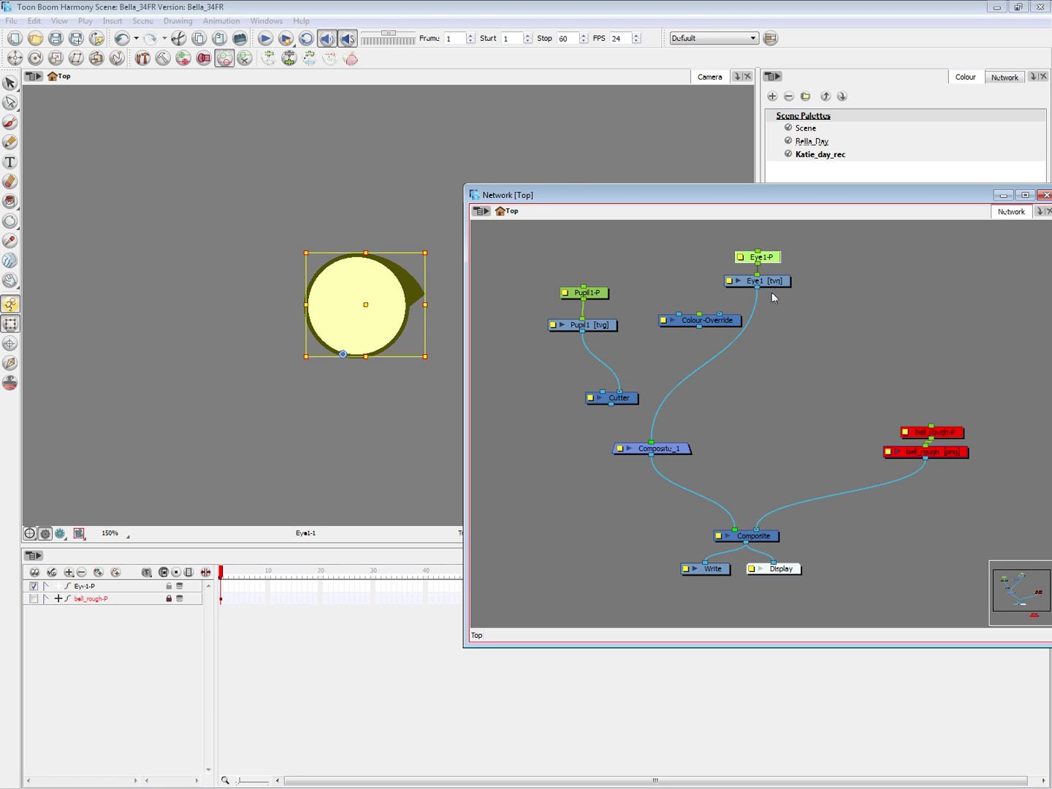
pyautogui.moveTo(731, 323); pyautogui.dragTo(762, 326)
pyautogui.click(762, 365)
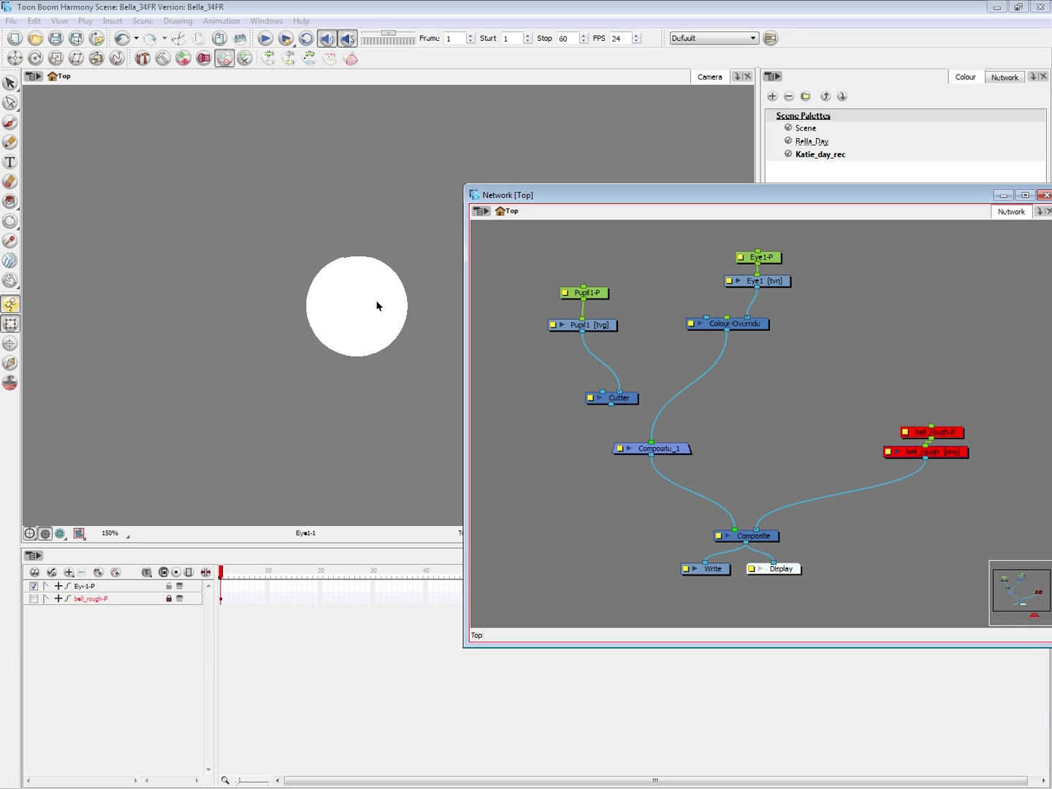
# - Move Colour-Override aside, connect Eye1 directly to Composite_1 as well, and detach and reattach the override's output in front of it
pyautogui.moveTo(754, 323); pyautogui.dragTo(701, 311)
pyautogui.click(752, 331)
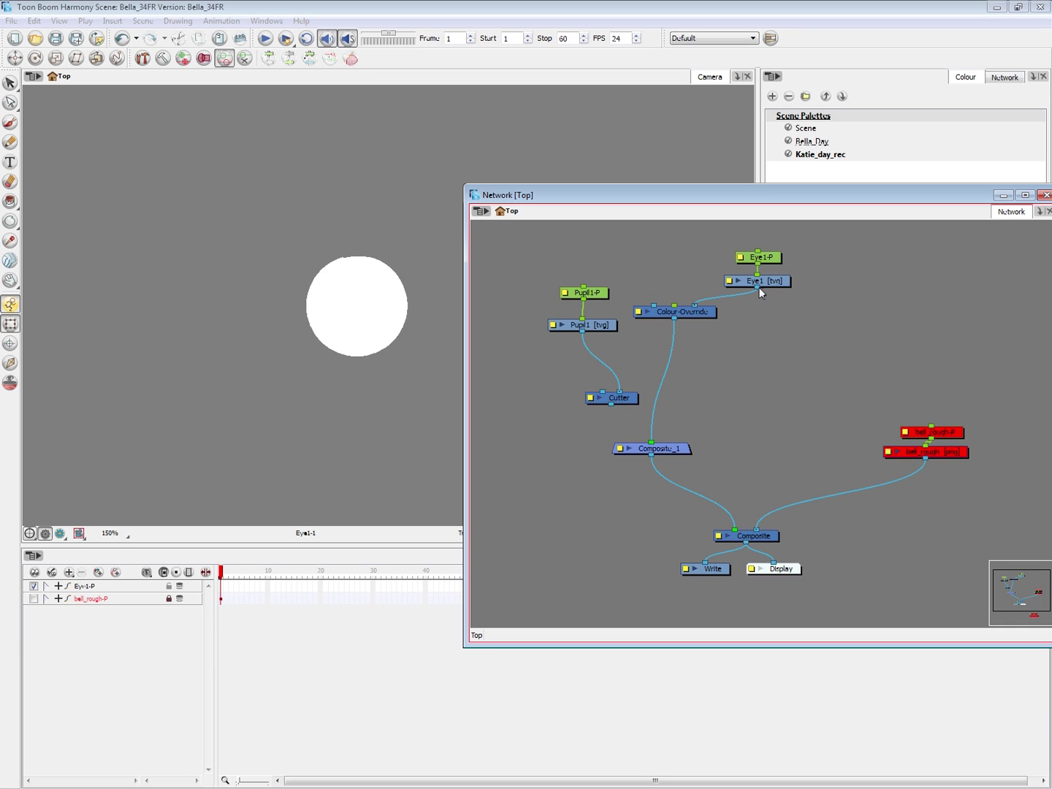
pyautogui.moveTo(757, 288); pyautogui.dragTo(661, 450)
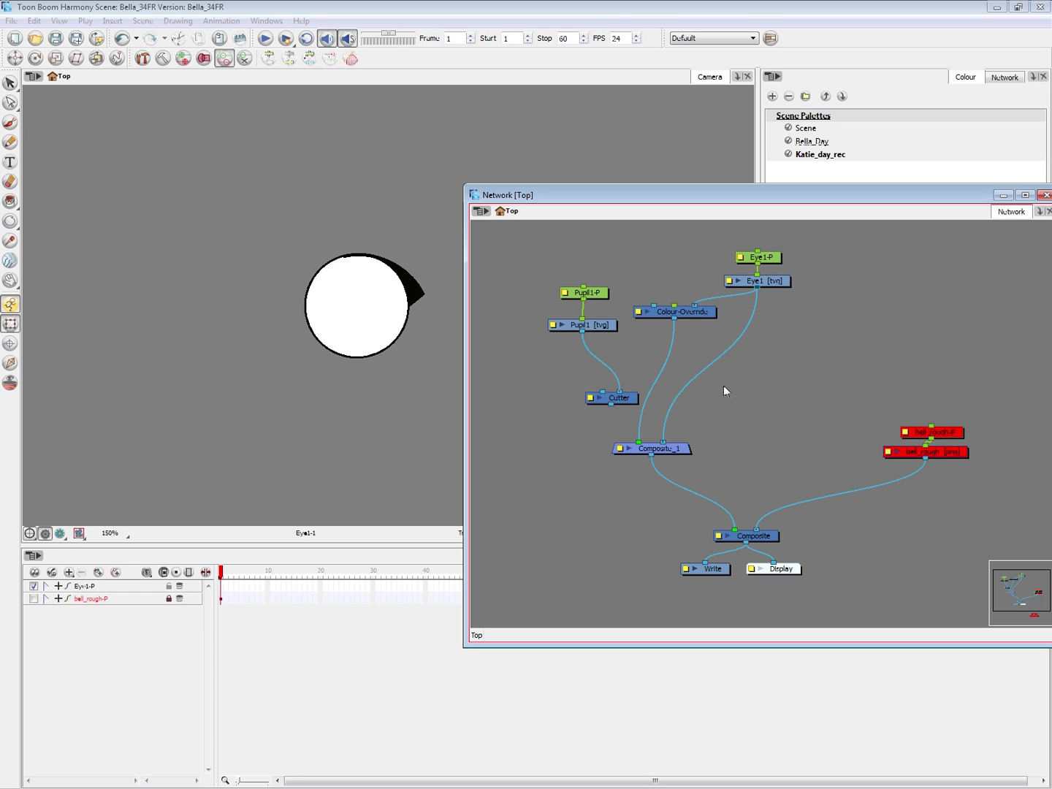
pyautogui.moveTo(638, 442); pyautogui.dragTo(647, 416)
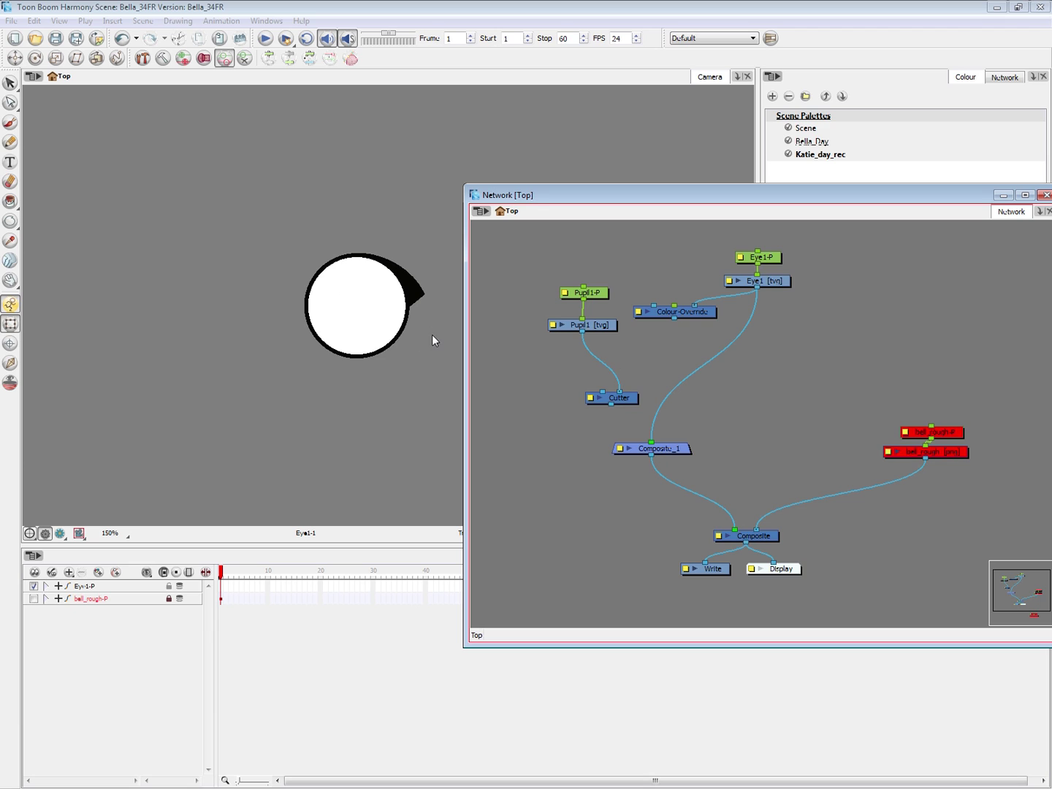
pyautogui.moveTo(673, 319); pyautogui.dragTo(633, 443)
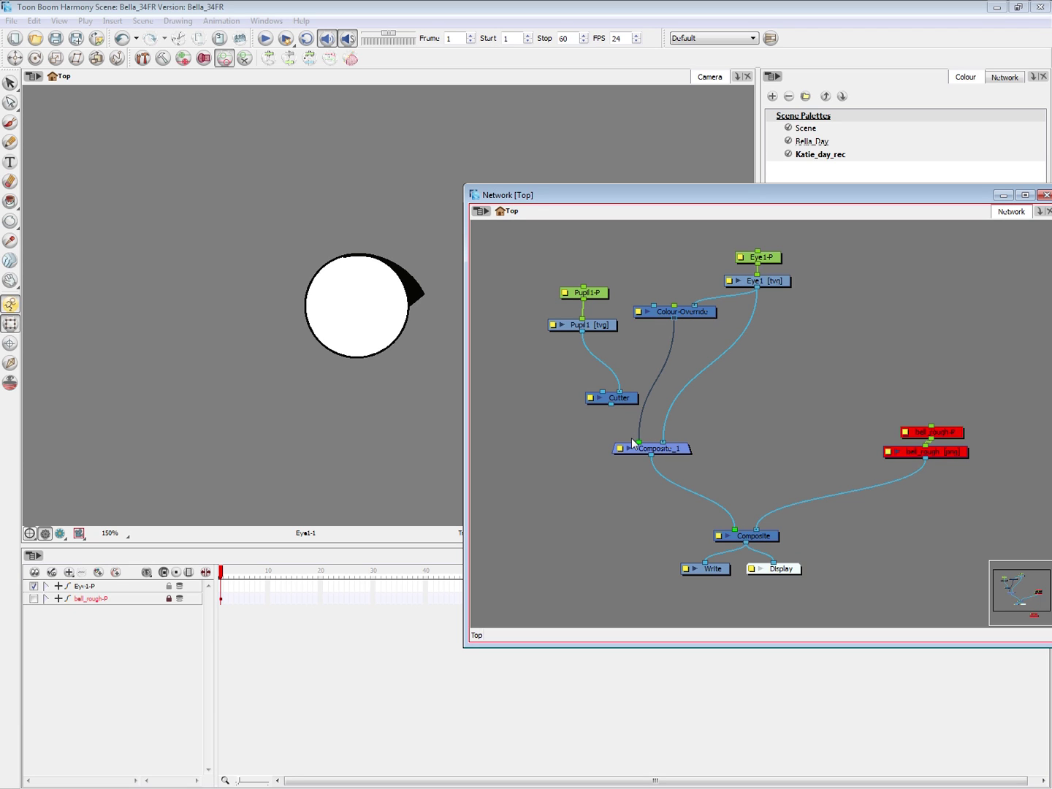
# - Examine the eye's outline closely in the Camera view with the colour override layered over it, and return to the network
pyautogui.click(406, 348)
pyautogui.scroll(6, 407, 341)
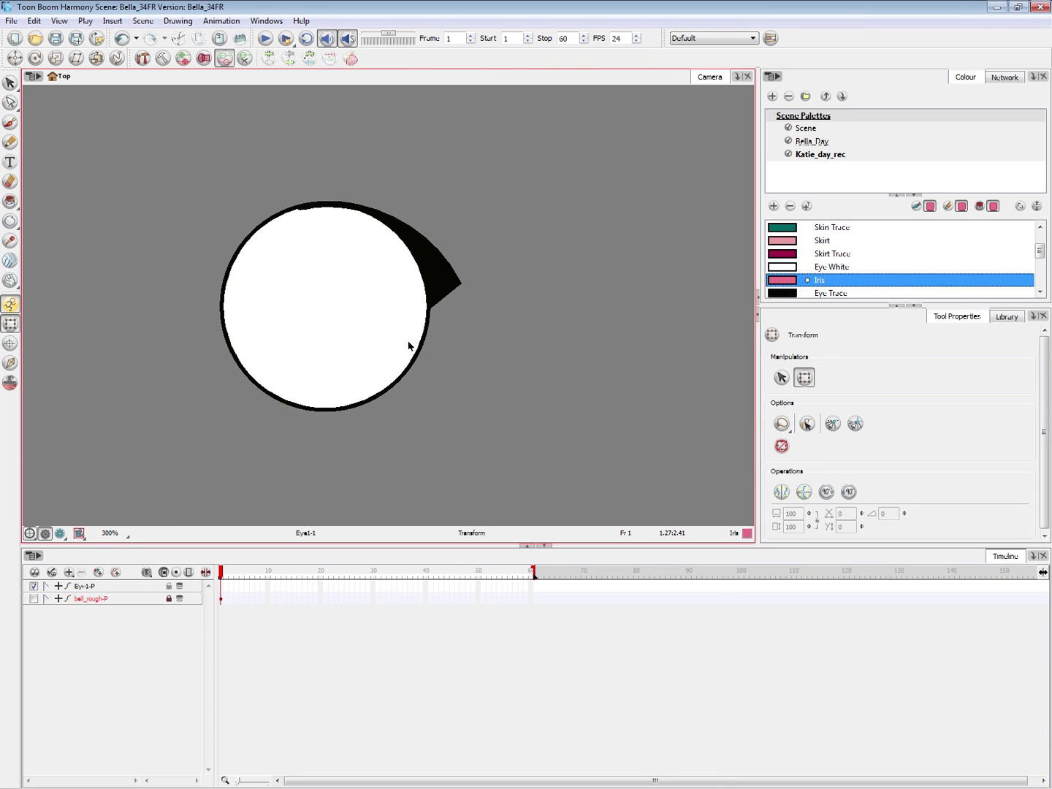
pyautogui.scroll(3, 409, 347)
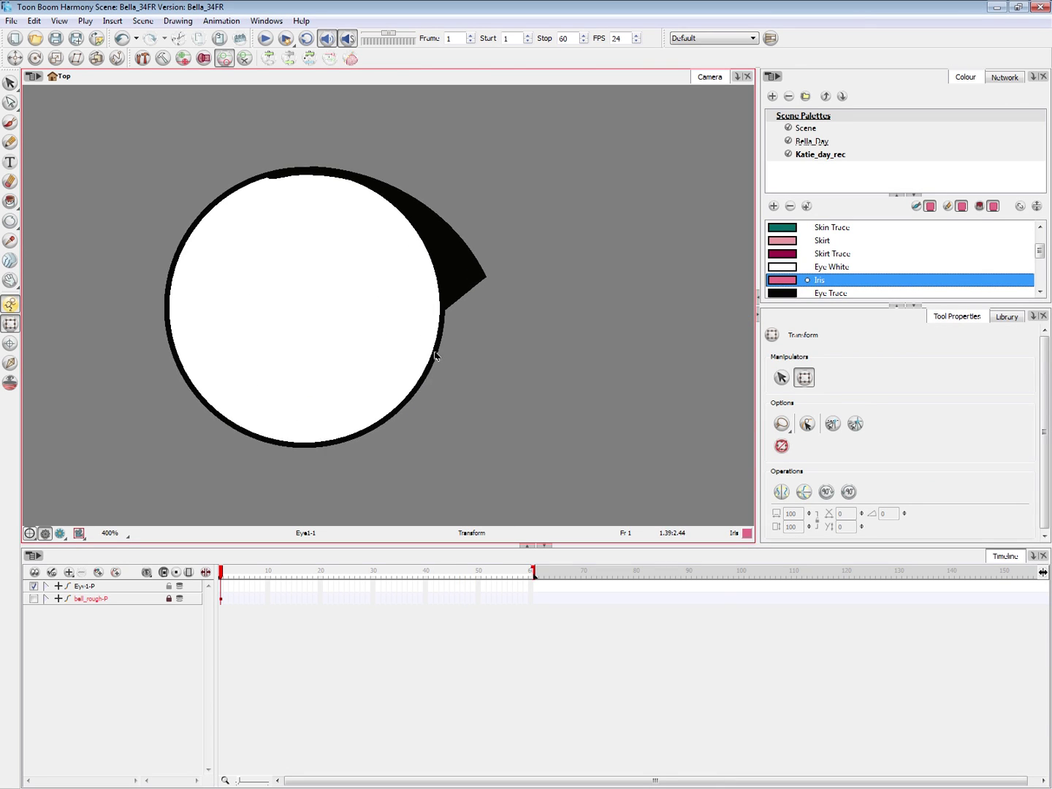
pyautogui.click(428, 352)
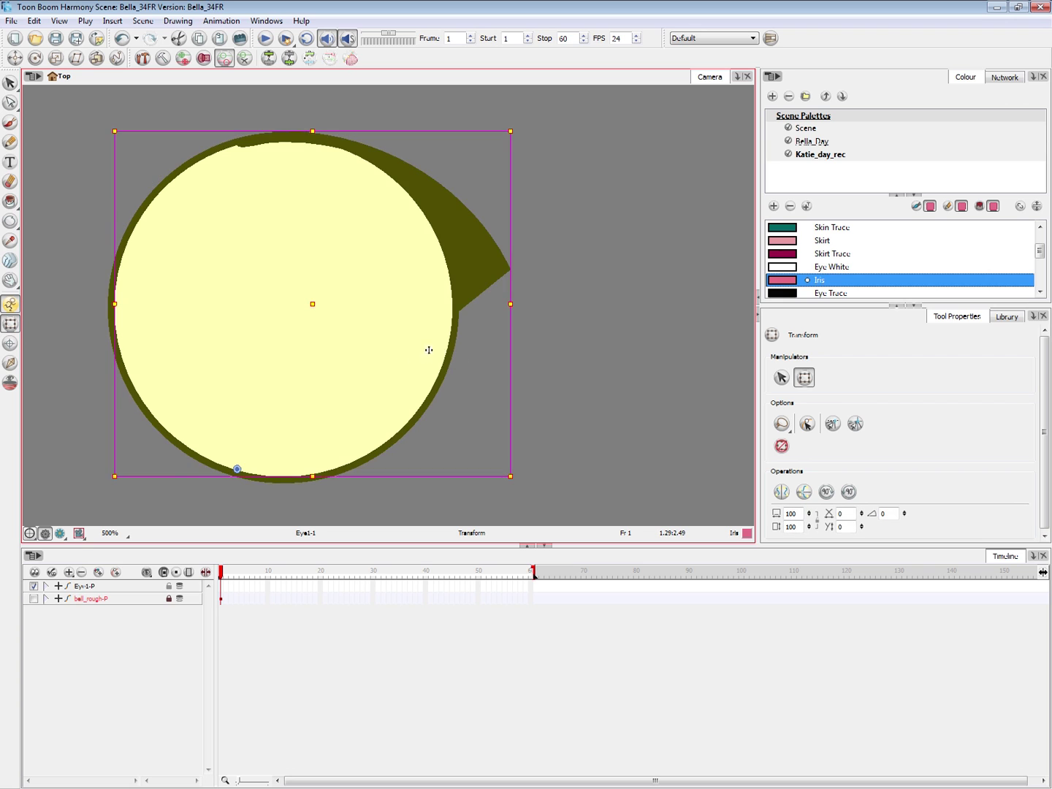
pyautogui.moveTo(393, 363)
pyautogui.mouseDown()
pyautogui.moveTo(406, 377)
pyautogui.moveTo(403, 368)
pyautogui.mouseUp()
pyautogui.hotkey('ctrl', 'z')
pyautogui.hotkey('alt', 'Tab')
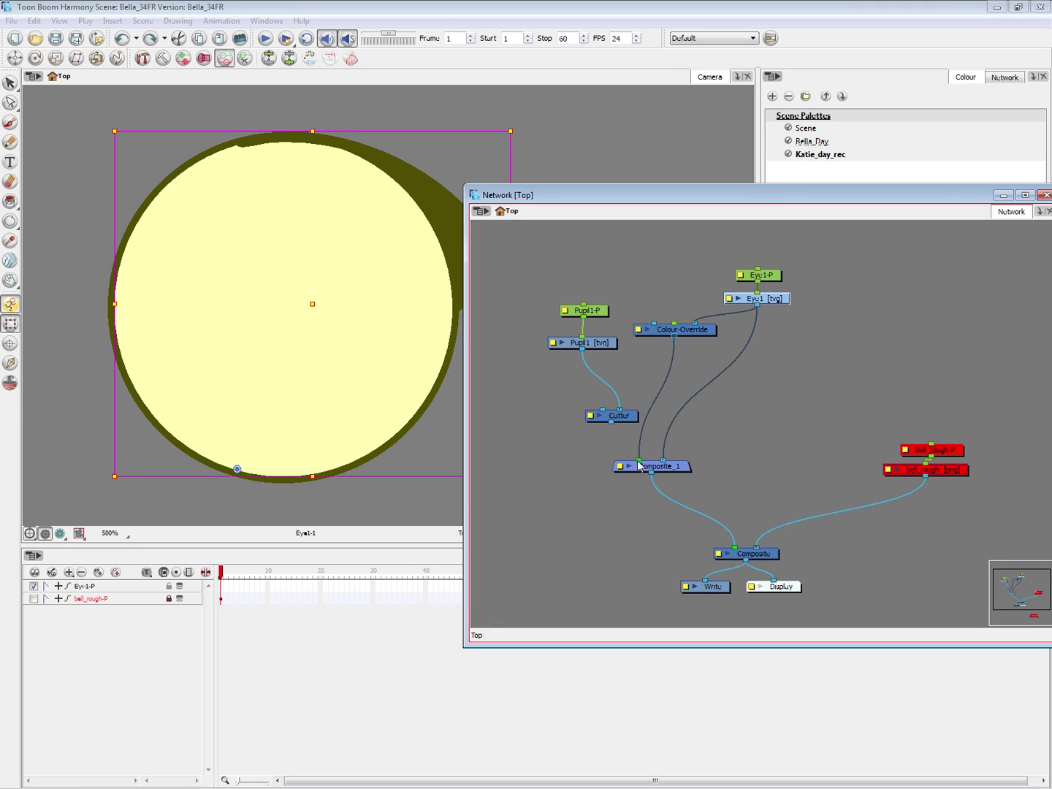
# - Nudge the Colour-Override node down and disconnect its output from Composite_1
pyautogui.moveTo(698, 328); pyautogui.dragTo(697, 336)
pyautogui.click(760, 383)
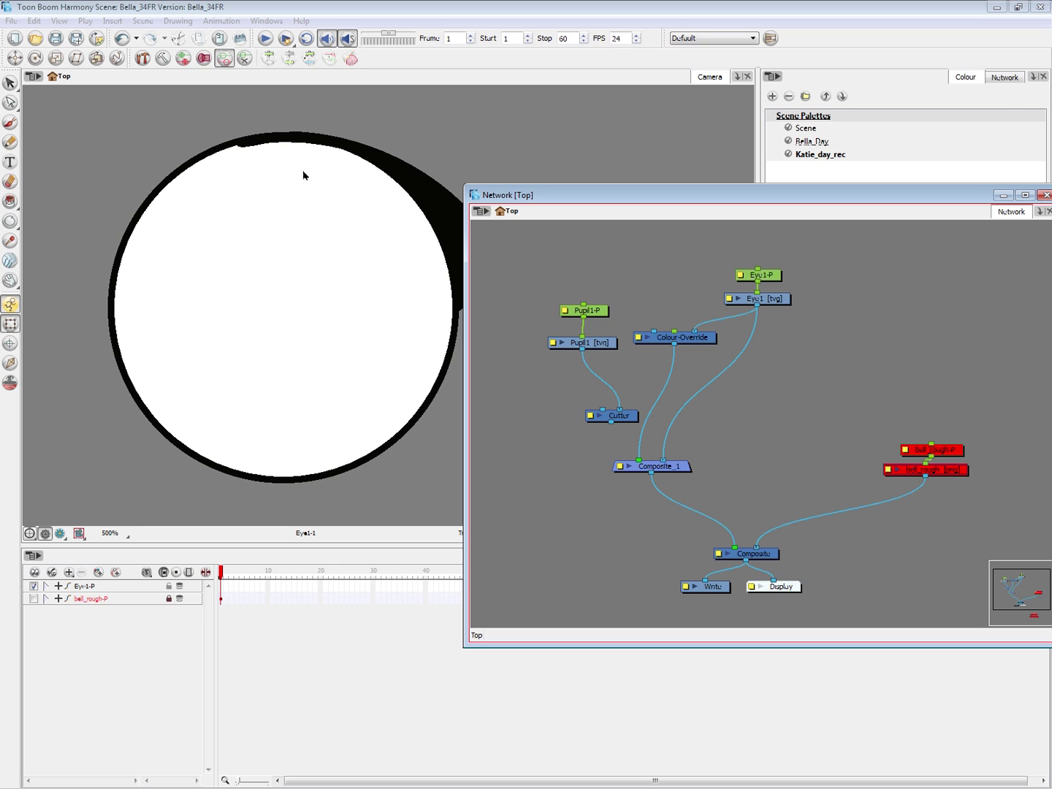
pyautogui.moveTo(637, 460)
pyautogui.mouseDown()
pyautogui.moveTo(654, 404)
pyautogui.moveTo(527, 372)
pyautogui.mouseUp()
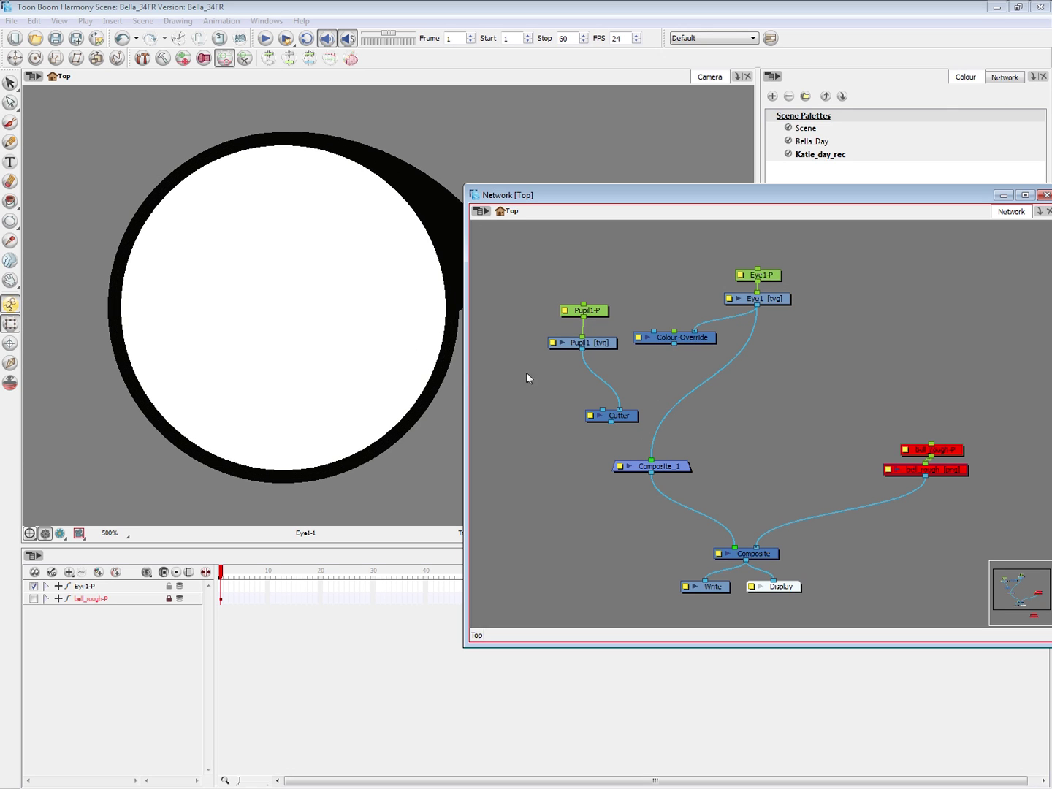
# - Show the strokes of the Eye1 drawing and select its circular outline to examine the centre line
pyautogui.click(372, 432)
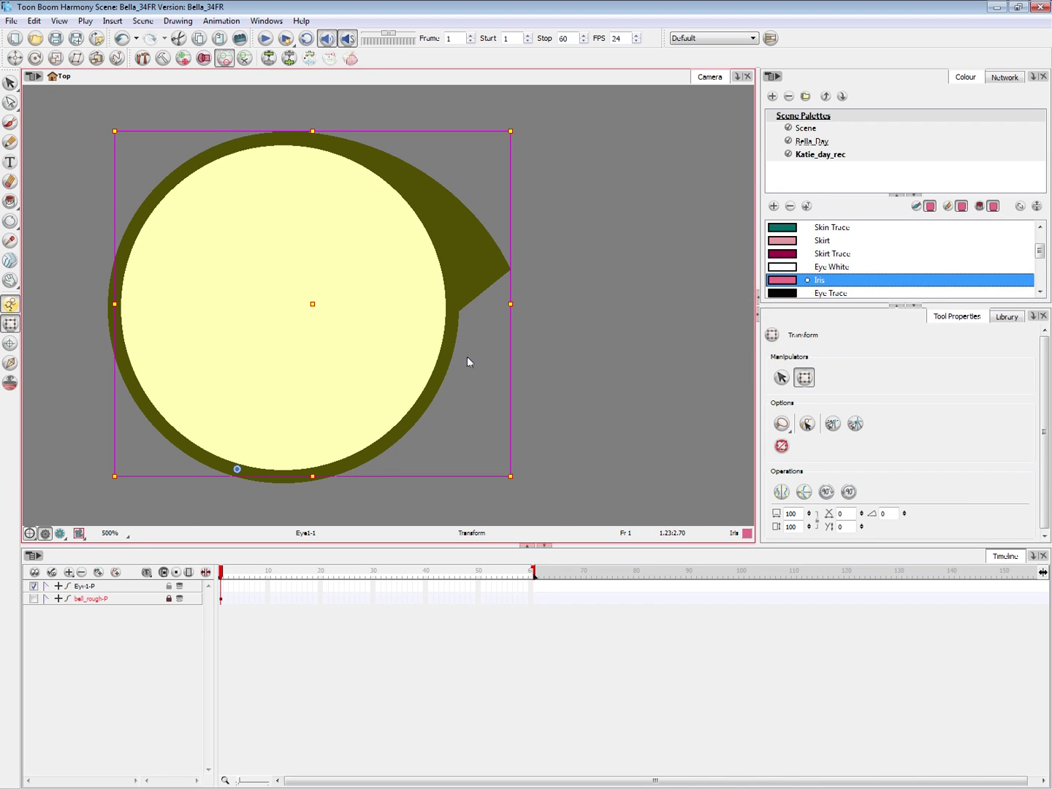
pyautogui.hotkey('alt', 'b')
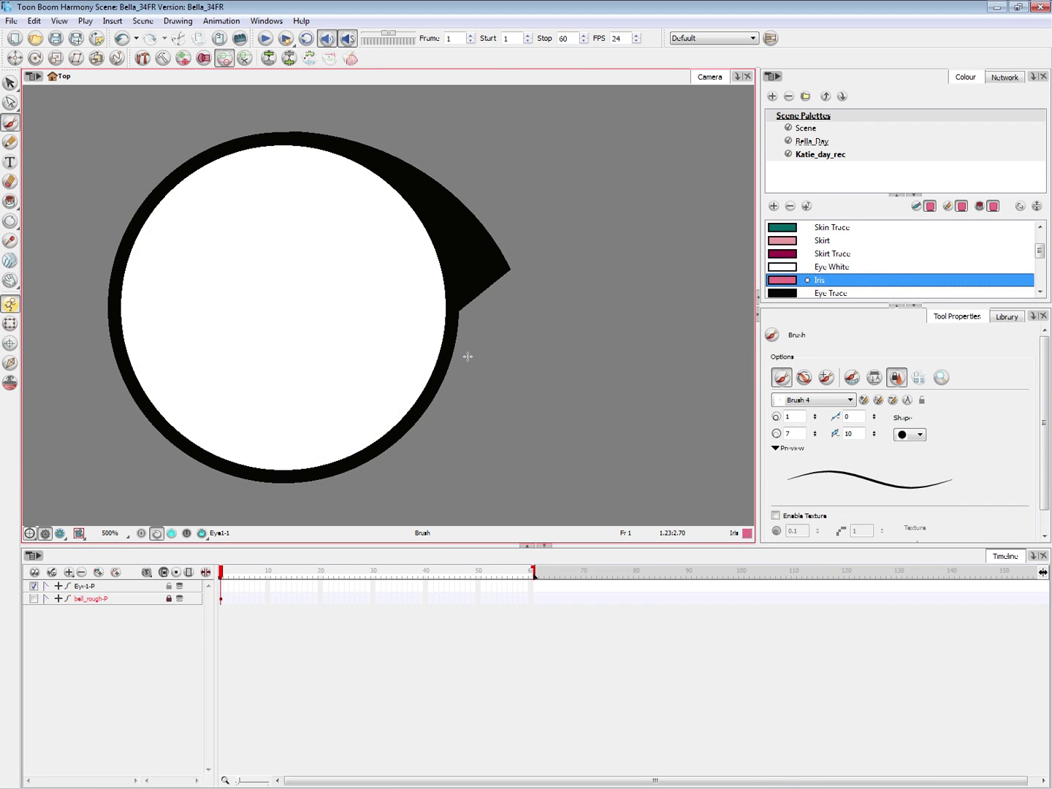
pyautogui.press('k')
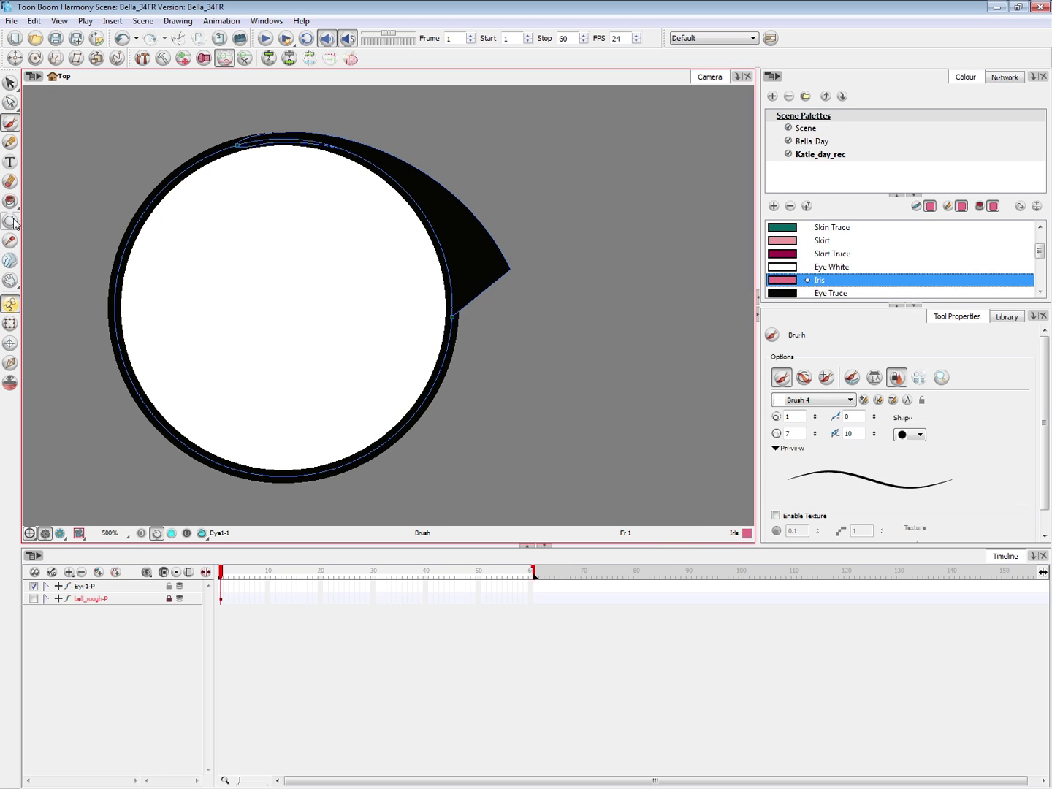
pyautogui.click(10, 82)
pyautogui.click(159, 188)
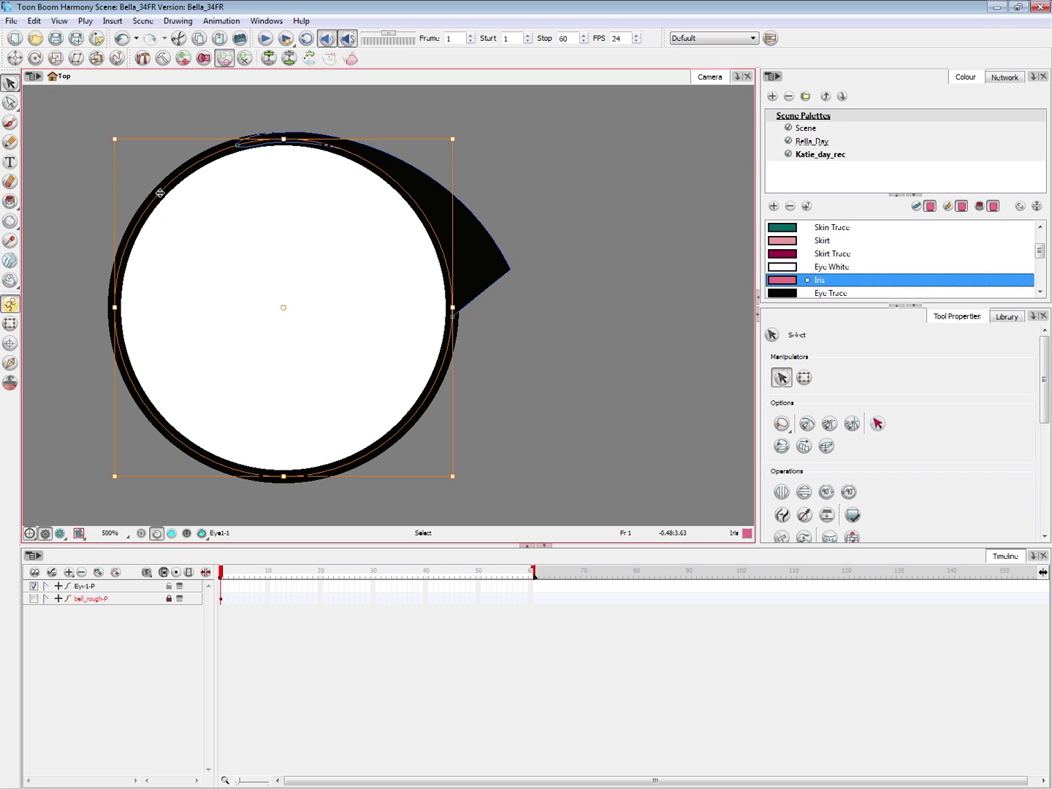
pyautogui.press('2')
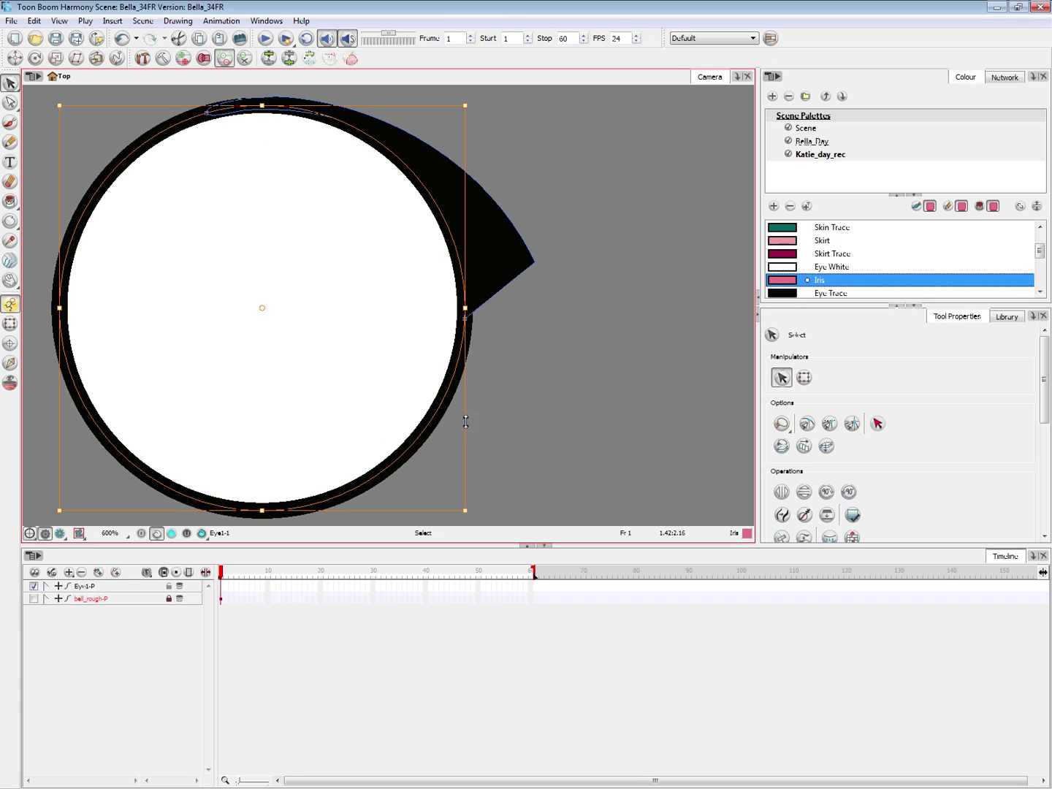
pyautogui.press('space')
pyautogui.moveTo(326, 335); pyautogui.dragTo(334, 335)
pyautogui.click(117, 138)
pyautogui.click(126, 160)
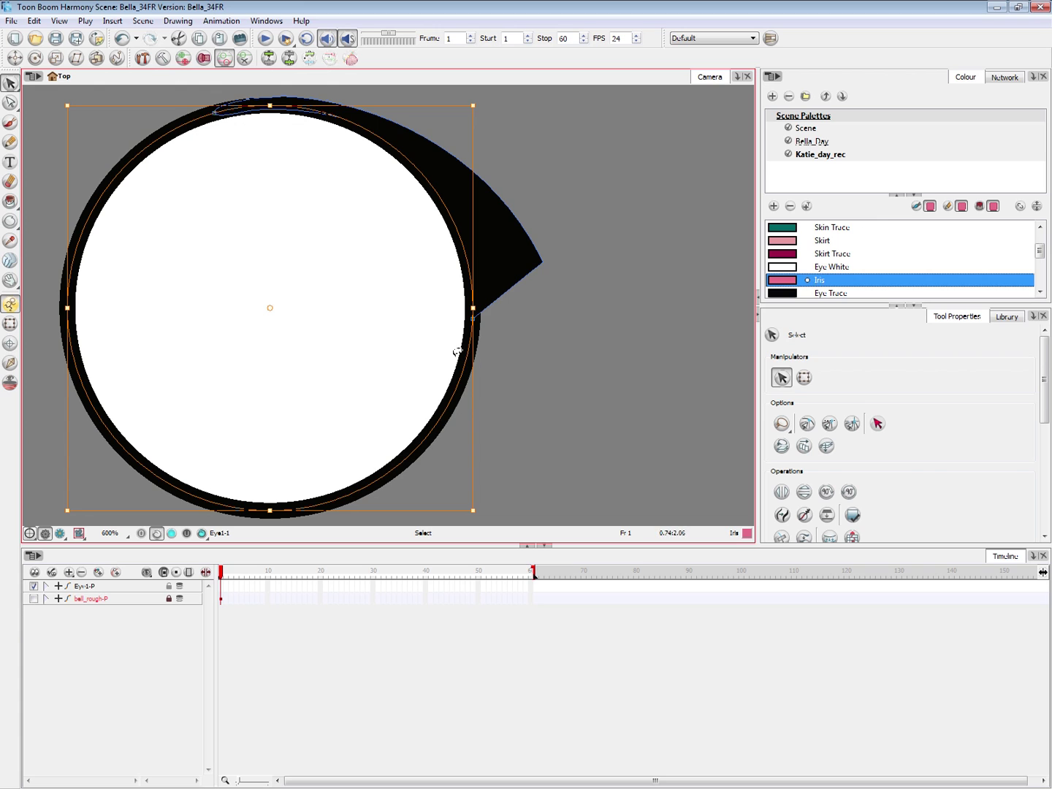
# - Try moving parts of the eye artwork out of place, and undo the moves
pyautogui.moveTo(450, 344); pyautogui.dragTo(429, 384)
pyautogui.hotkey('ctrl', 'z')
pyautogui.click(512, 304)
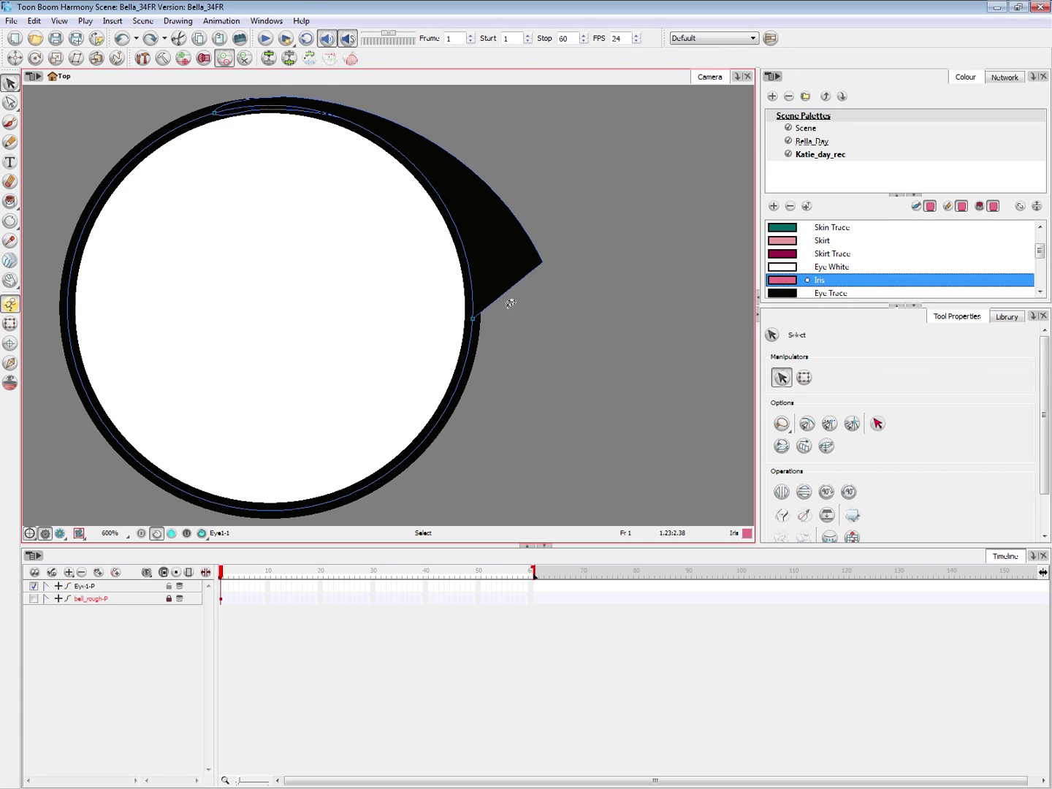
pyautogui.click(402, 322)
pyautogui.moveTo(388, 311)
pyautogui.mouseDown()
pyautogui.moveTo(399, 358)
pyautogui.moveTo(373, 313)
pyautogui.mouseUp()
pyautogui.moveTo(463, 315); pyautogui.dragTo(477, 324)
pyautogui.hotkey('ctrl', 'z')
pyautogui.hotkey('ctrl', 'z')
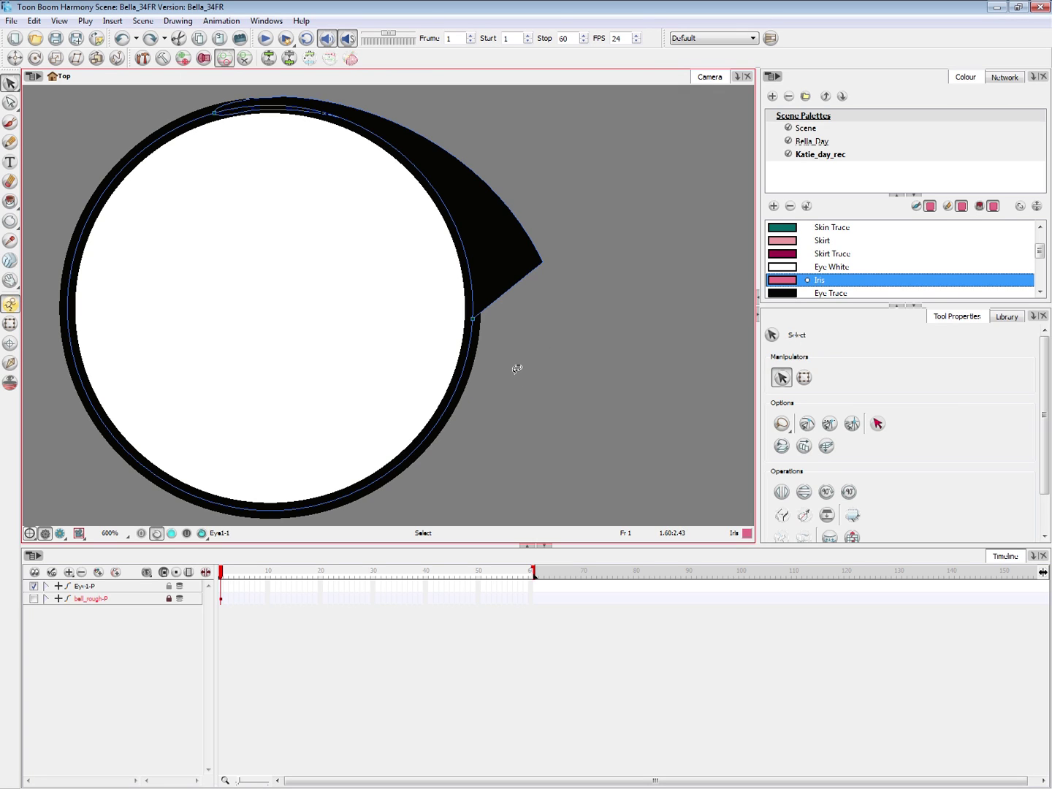
# - Return to the Transform tool, connect Colour-Override in front of Eye1 in Composite_1, and select the override to highlight its rendered area
pyautogui.click(11, 322)
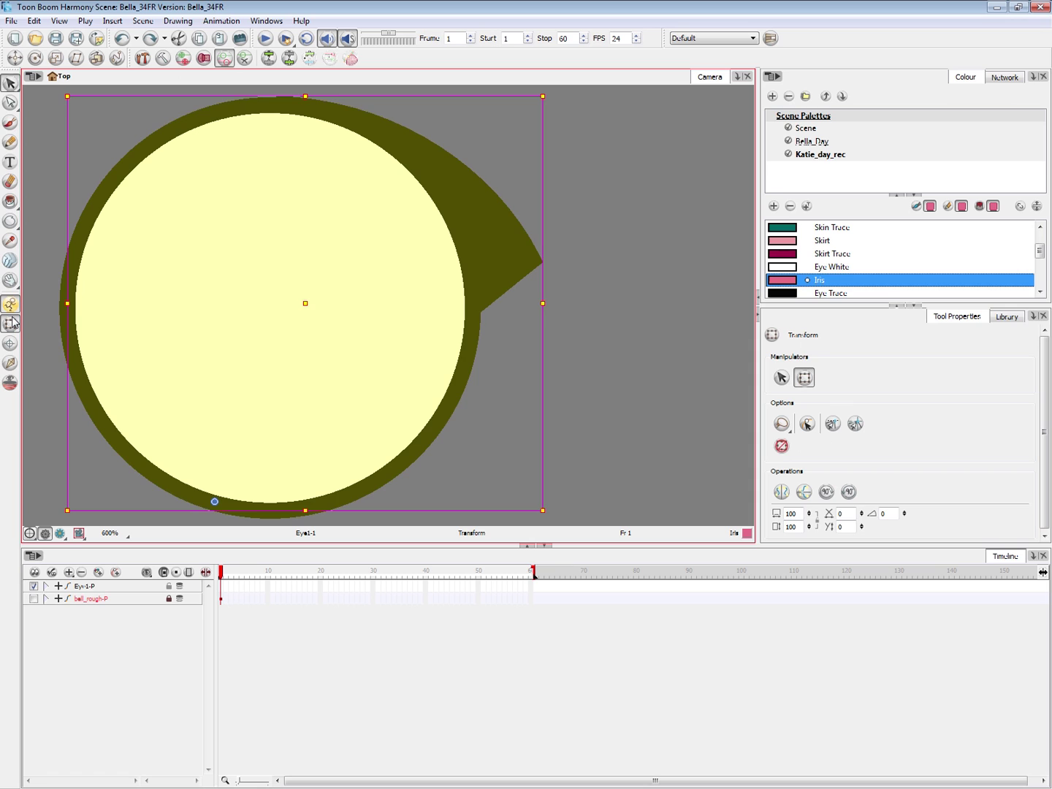
pyautogui.click(587, 320)
pyautogui.hotkey('alt', 'Tab')
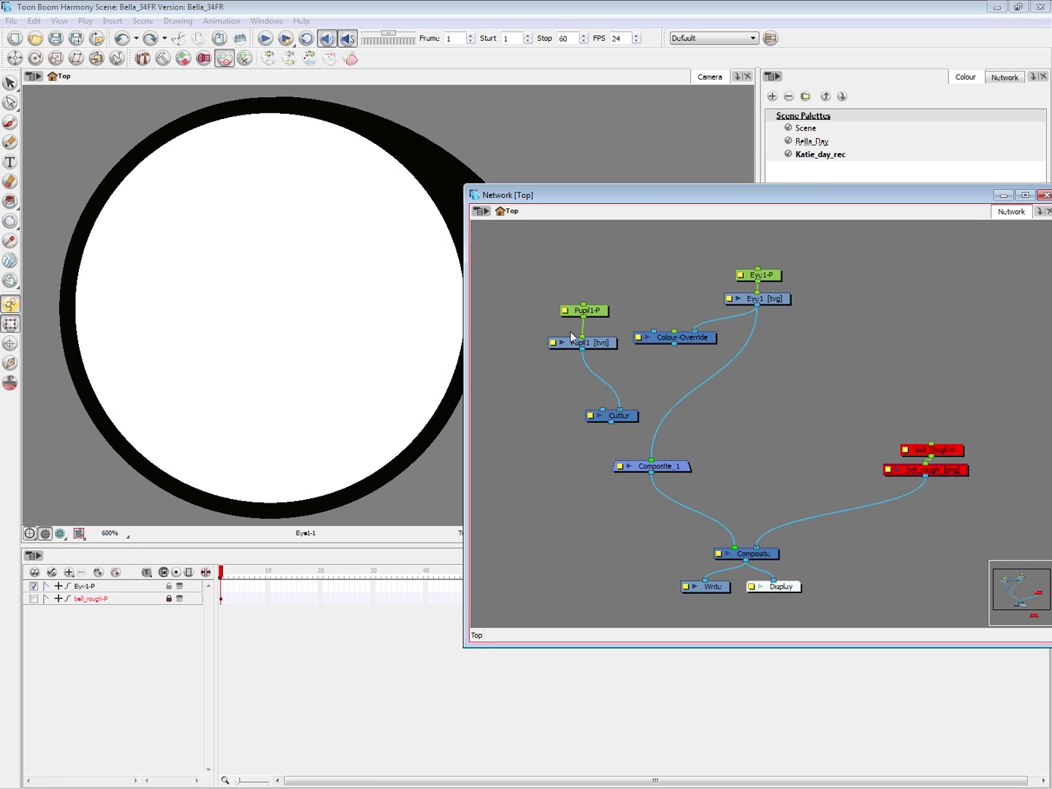
pyautogui.moveTo(675, 343); pyautogui.dragTo(637, 461)
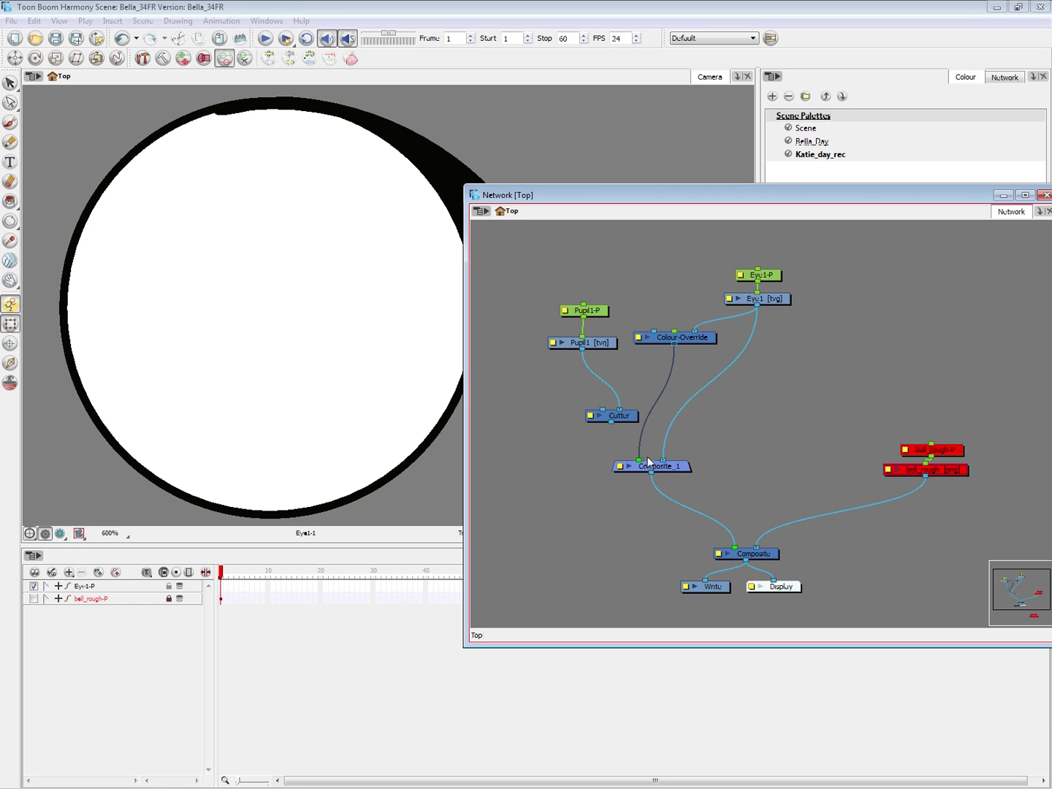
pyautogui.moveTo(643, 460)
pyautogui.mouseDown()
pyautogui.moveTo(641, 382)
pyautogui.moveTo(696, 339)
pyautogui.moveTo(642, 461)
pyautogui.mouseUp()
pyautogui.click(701, 338)
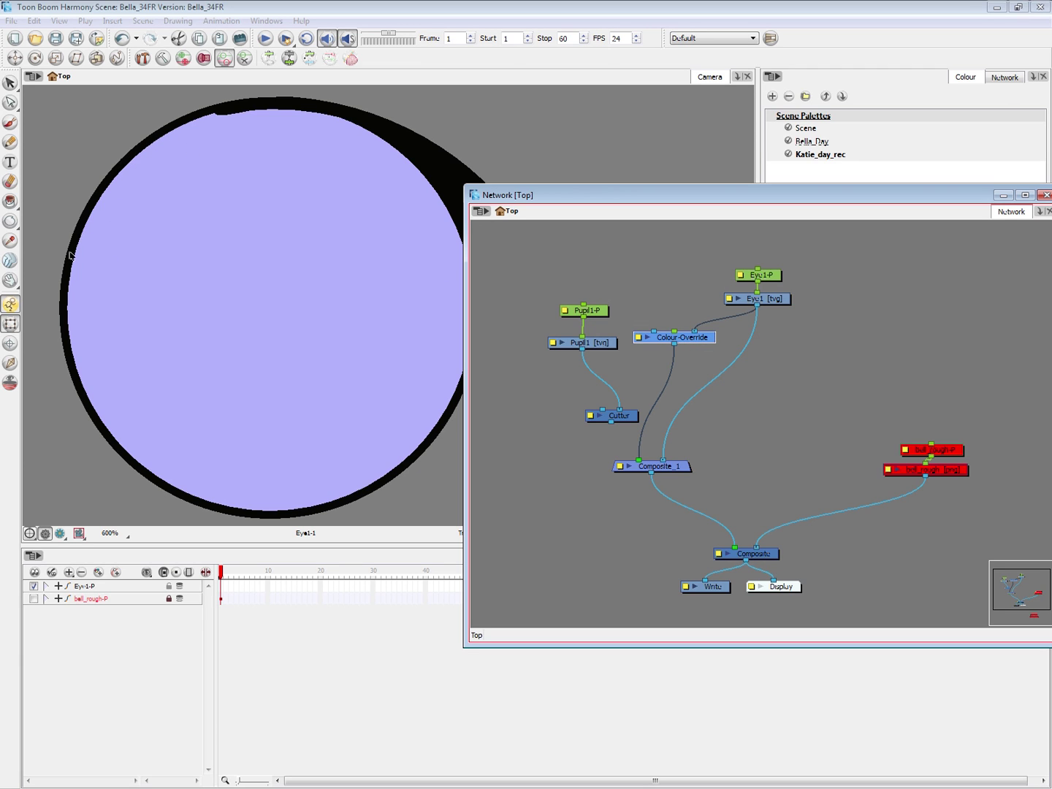
pyautogui.click(788, 381)
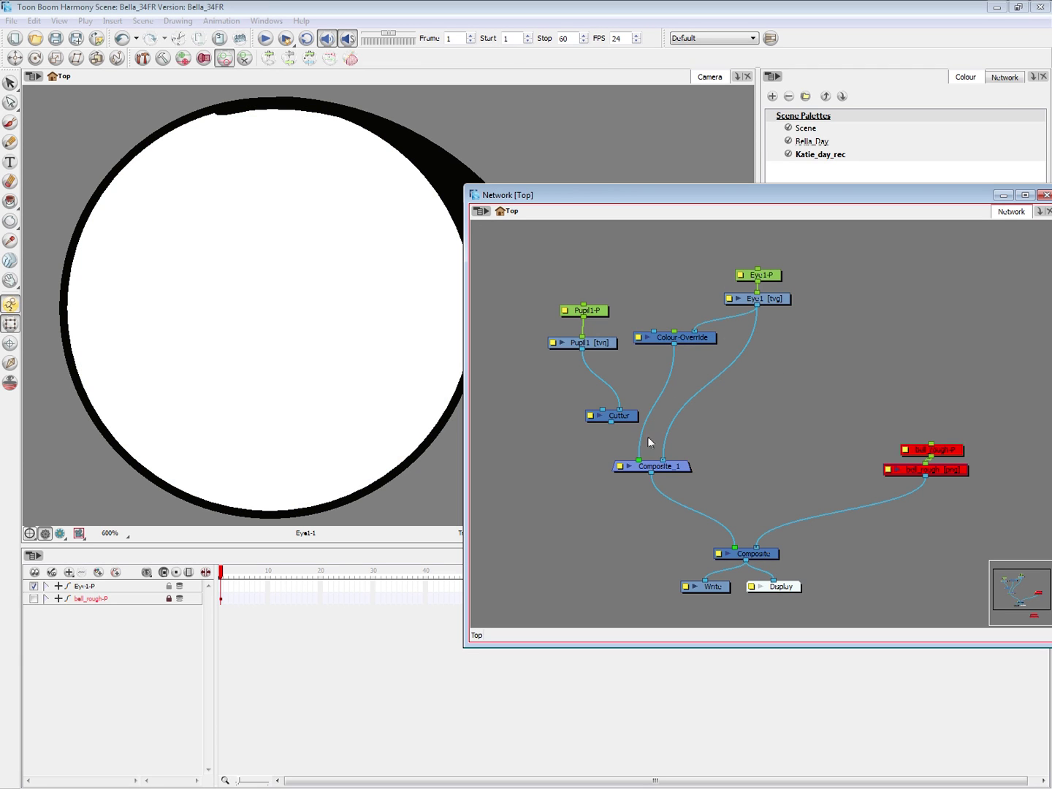
# - Reconnect the Cutter between Colour-Override and Composite_1, and move the Pupil1-P peg's pupil left past the edge of the eye white
pyautogui.moveTo(640, 458)
pyautogui.mouseDown()
pyautogui.moveTo(662, 407)
pyautogui.moveTo(595, 399)
pyautogui.moveTo(639, 462)
pyautogui.mouseUp()
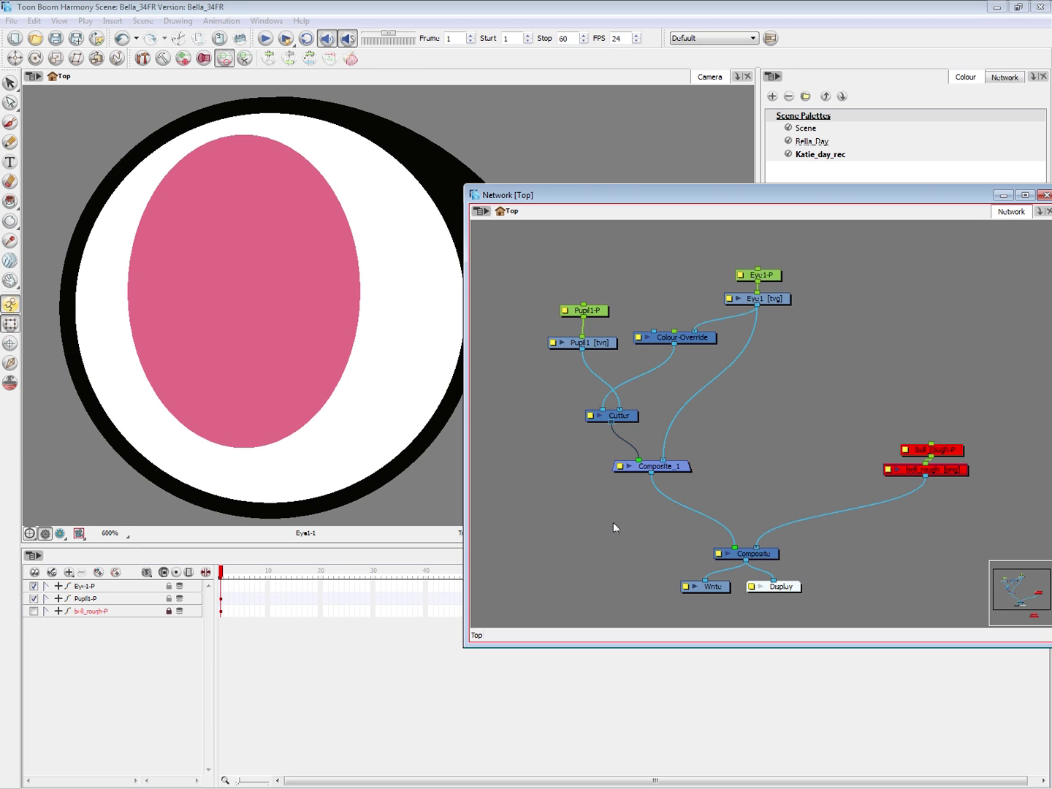
pyautogui.click(598, 312)
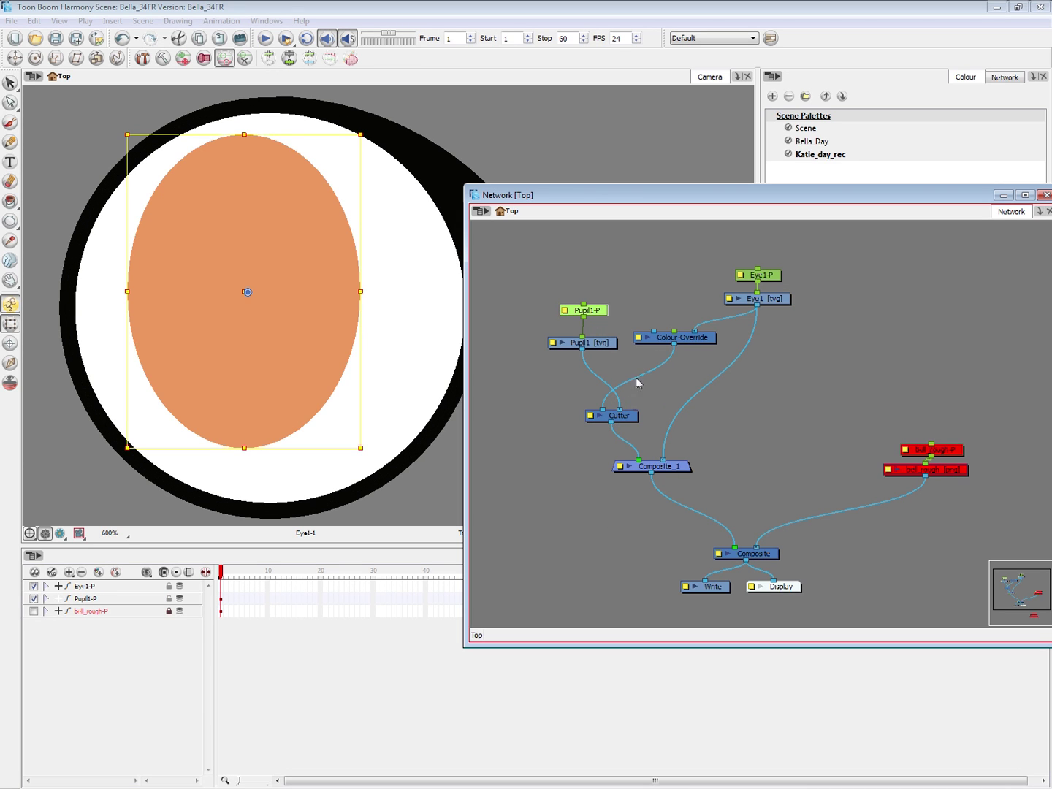
pyautogui.moveTo(322, 348); pyautogui.dragTo(211, 350)
pyautogui.click(568, 331)
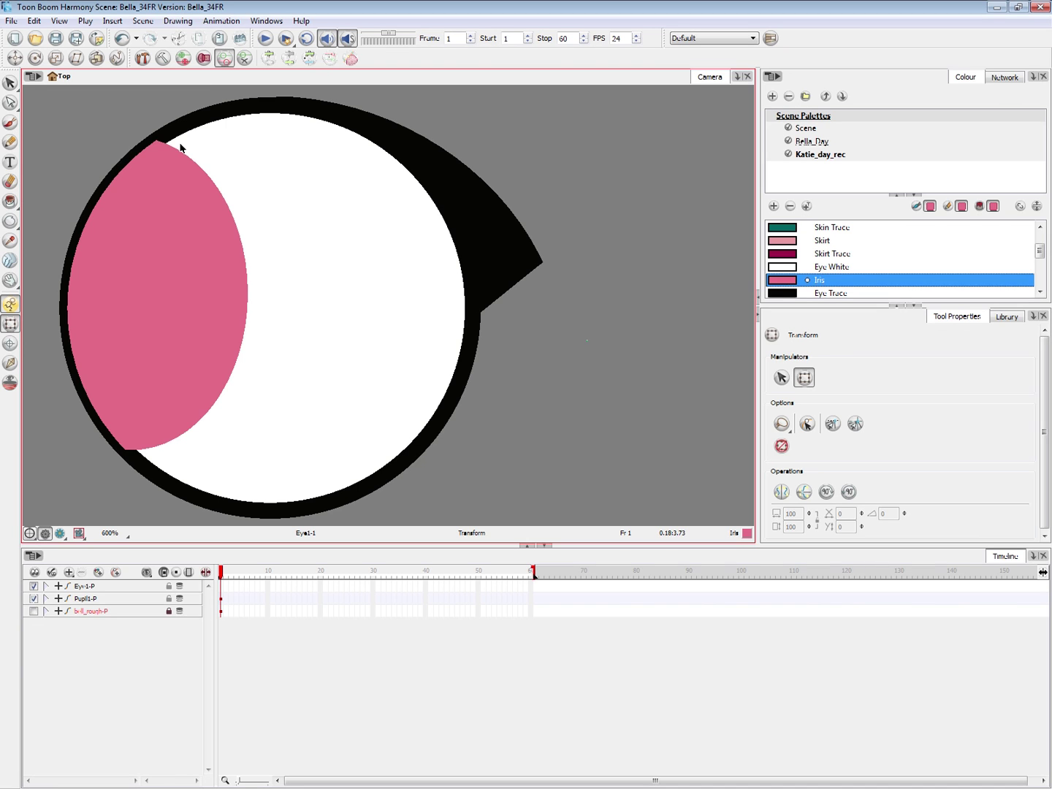
# - Try the pupil farther right in the eye, and undo the pupil moves
pyautogui.click(216, 311)
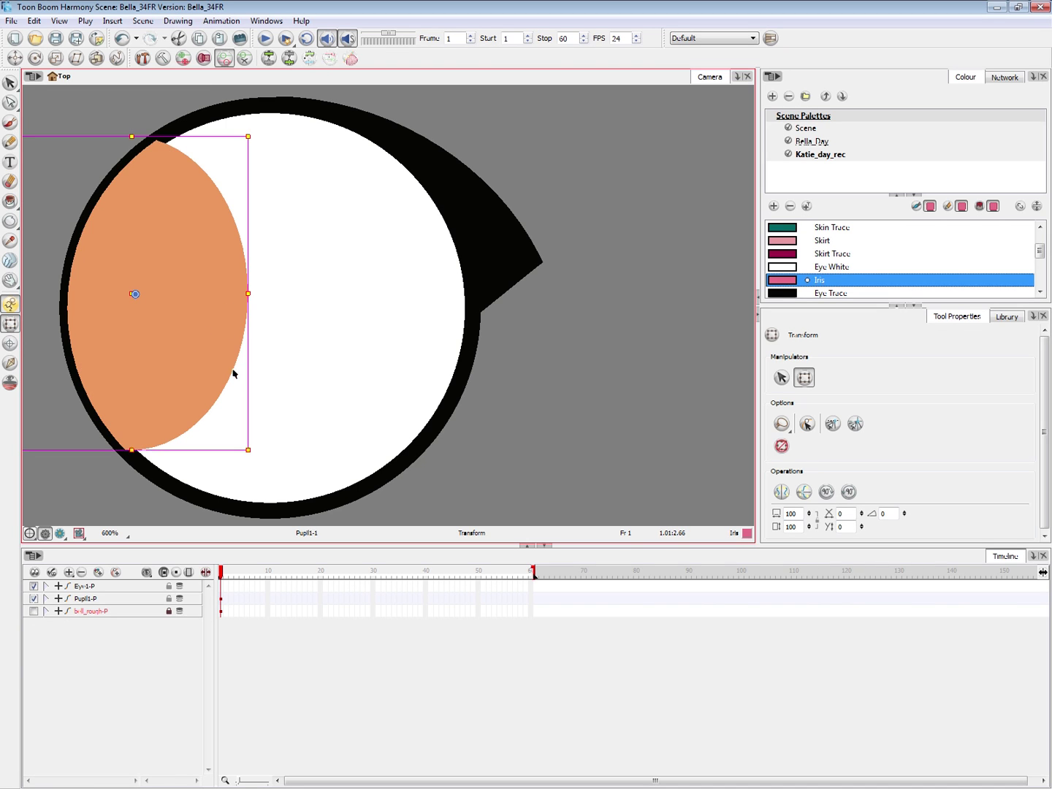
pyautogui.moveTo(200, 365); pyautogui.dragTo(369, 366)
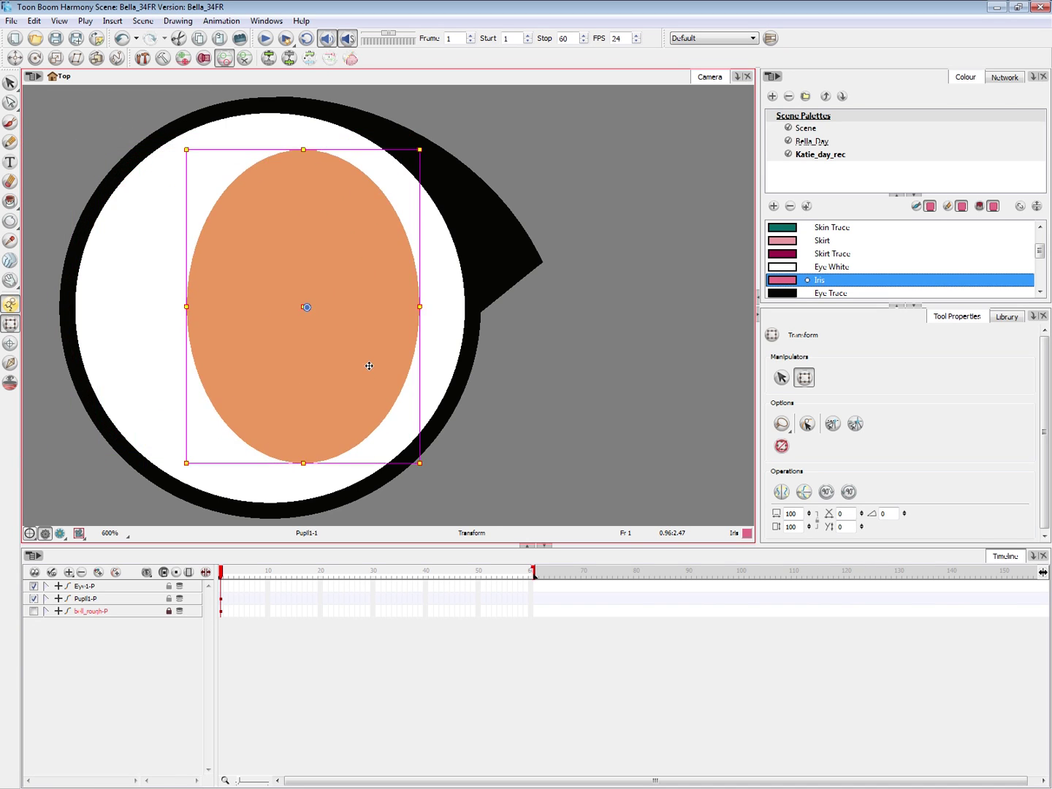
pyautogui.hotkey('ctrl', 'z')
pyautogui.hotkey('ctrl', 'z')
pyautogui.hotkey('ctrl', 'z')
# - Duplicate the Colour-Override node in the network, place the copy beside the Cutter, and connect Eye1 to it
pyautogui.hotkey('alt', 'Tab')
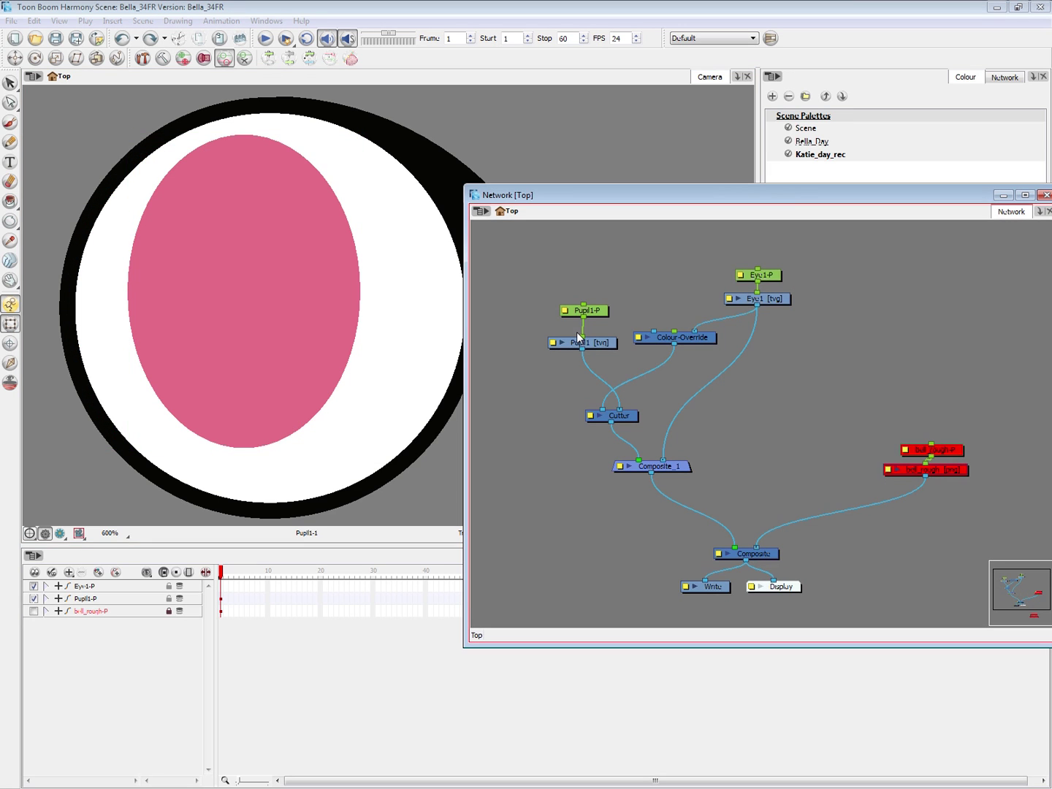
pyautogui.click(714, 337)
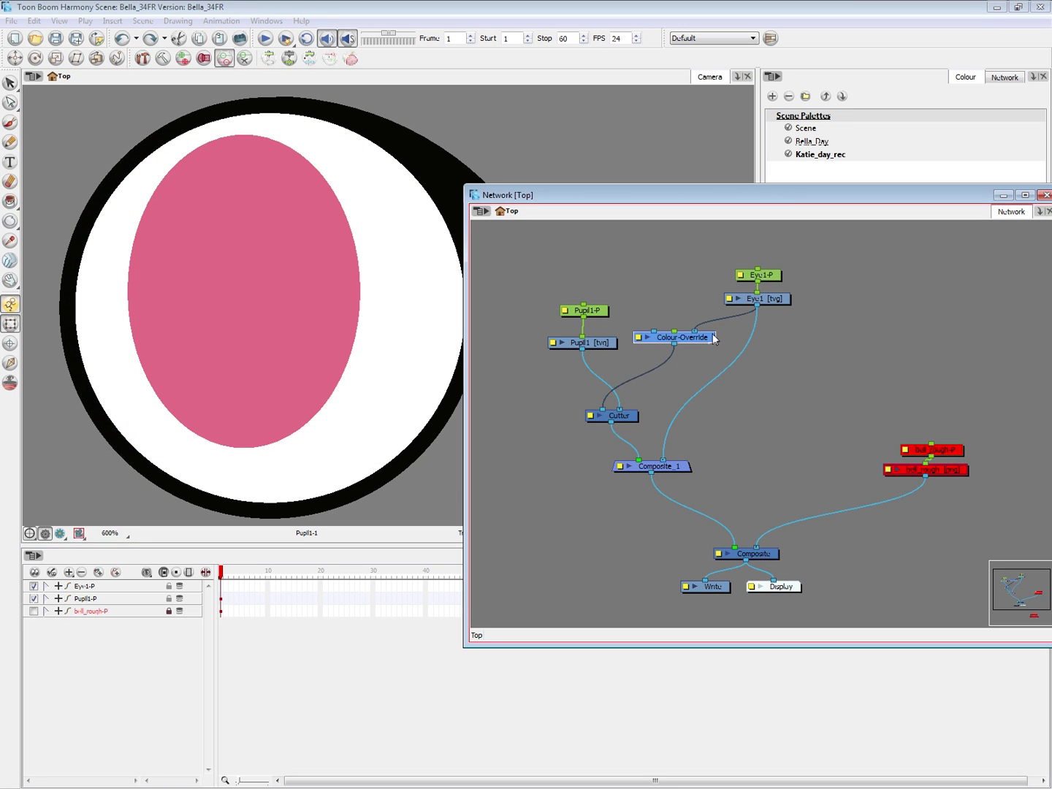
pyautogui.hotkey('ctrl', 'c')
pyautogui.hotkey('ctrl', 'v')
pyautogui.moveTo(791, 340); pyautogui.dragTo(576, 381)
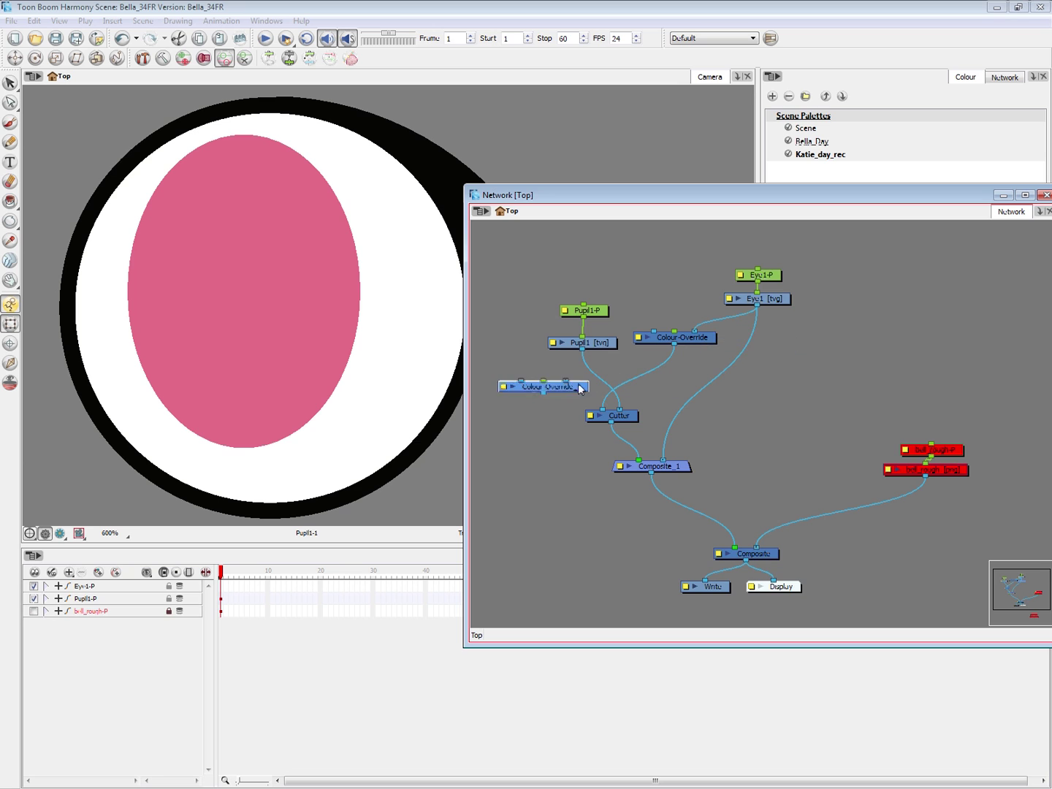
pyautogui.moveTo(757, 306); pyautogui.dragTo(540, 417)
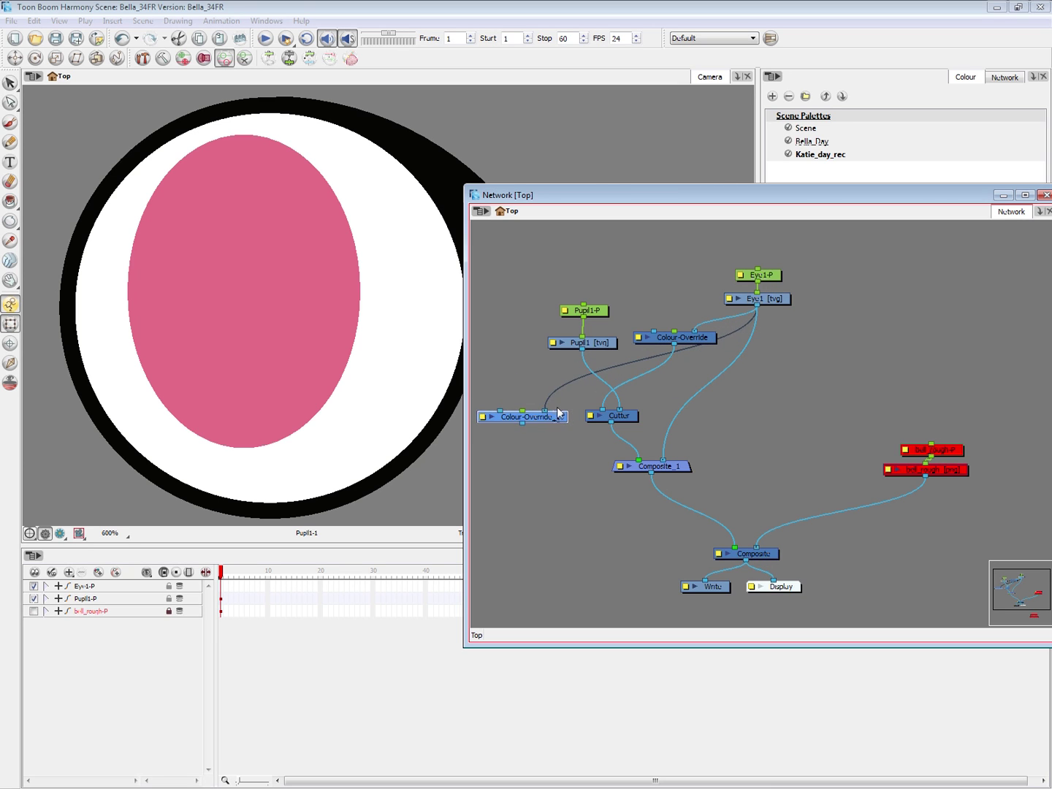
# - Set Colour-Override_1 to render only Bella_Day's Eye Trace by removing Eye White from its selected colours and adding Eye Trace
pyautogui.doubleClick(483, 419)
pyautogui.click(693, 383)
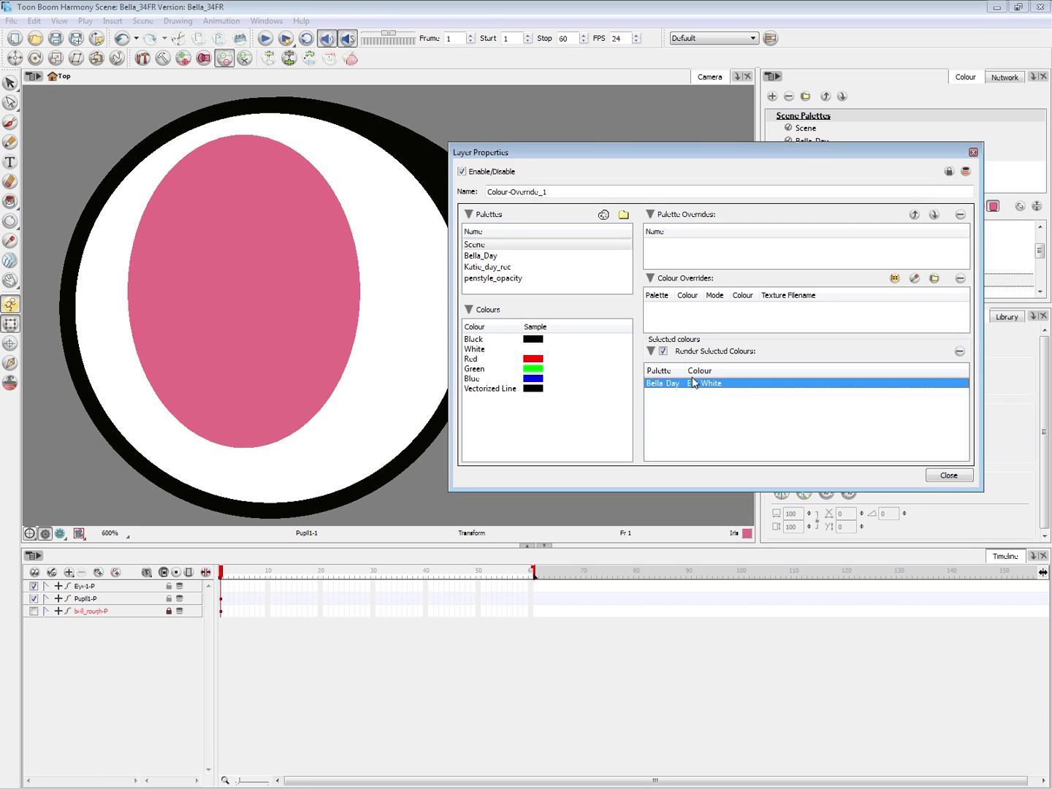
pyautogui.click(959, 353)
pyautogui.click(599, 256)
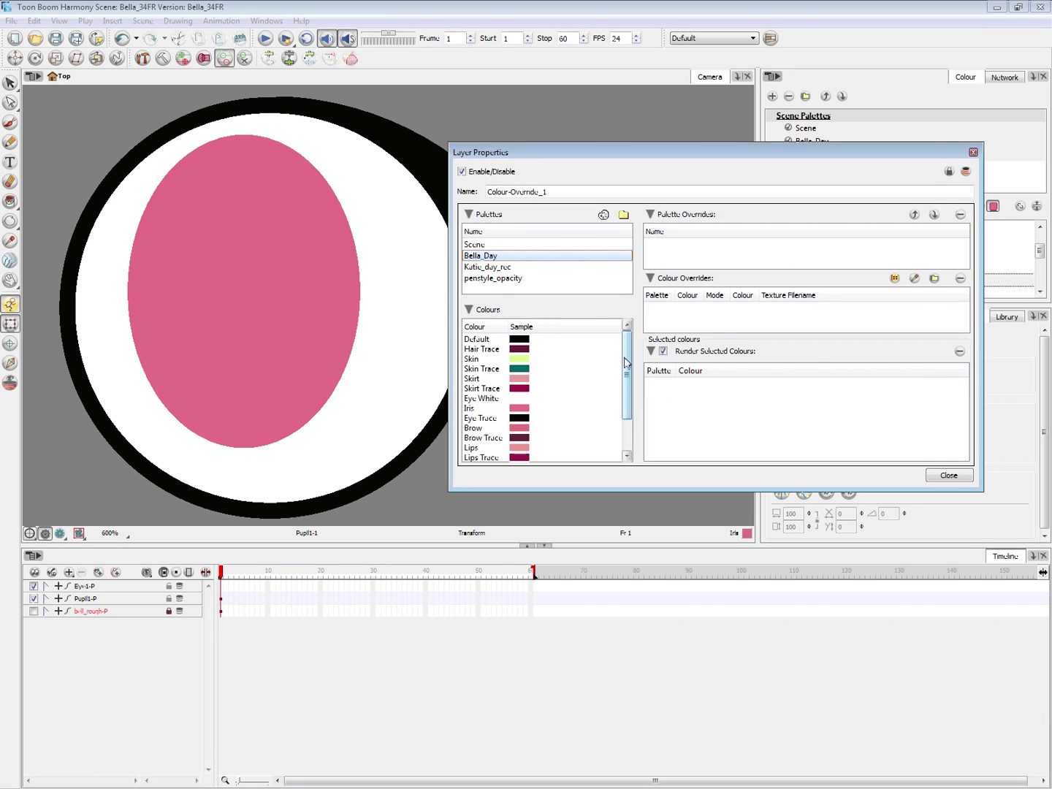
pyautogui.moveTo(627, 359); pyautogui.dragTo(623, 412)
pyautogui.moveTo(513, 379); pyautogui.dragTo(727, 412)
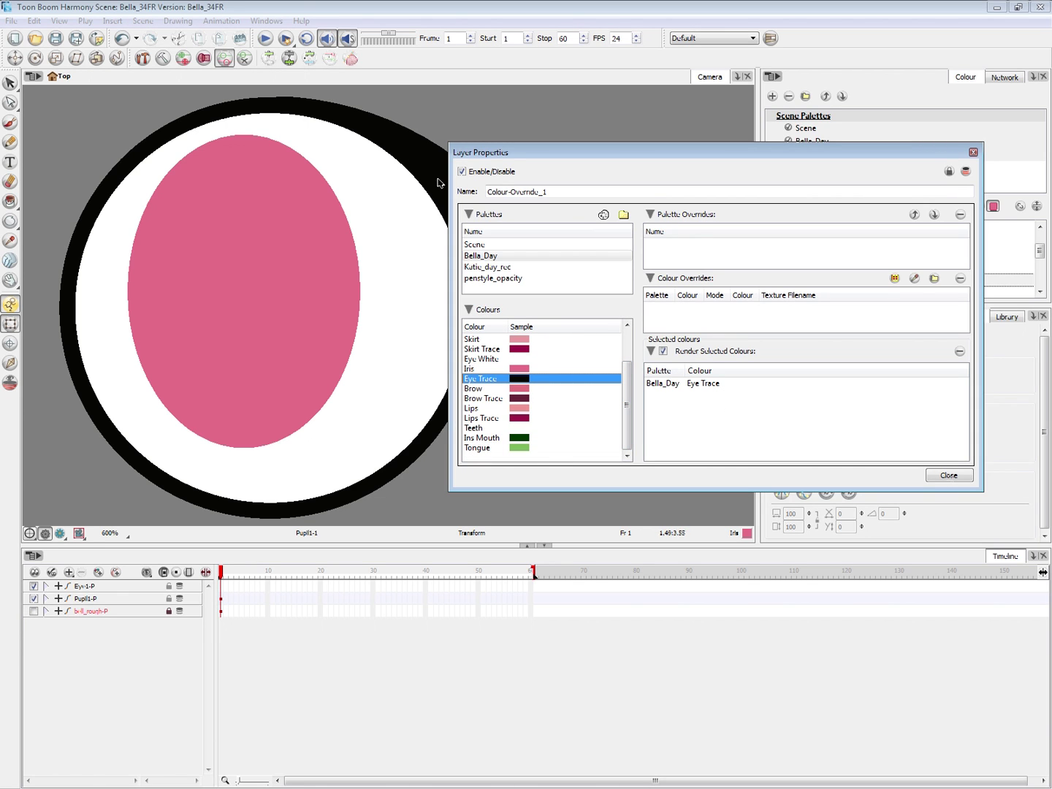
pyautogui.click(953, 477)
# - Connect Colour-Override_1 to Composite_1 as the frontmost input, ahead of the Cutter, and shift Composite_1 slightly down
pyautogui.hotkey('alt', 'Tab')
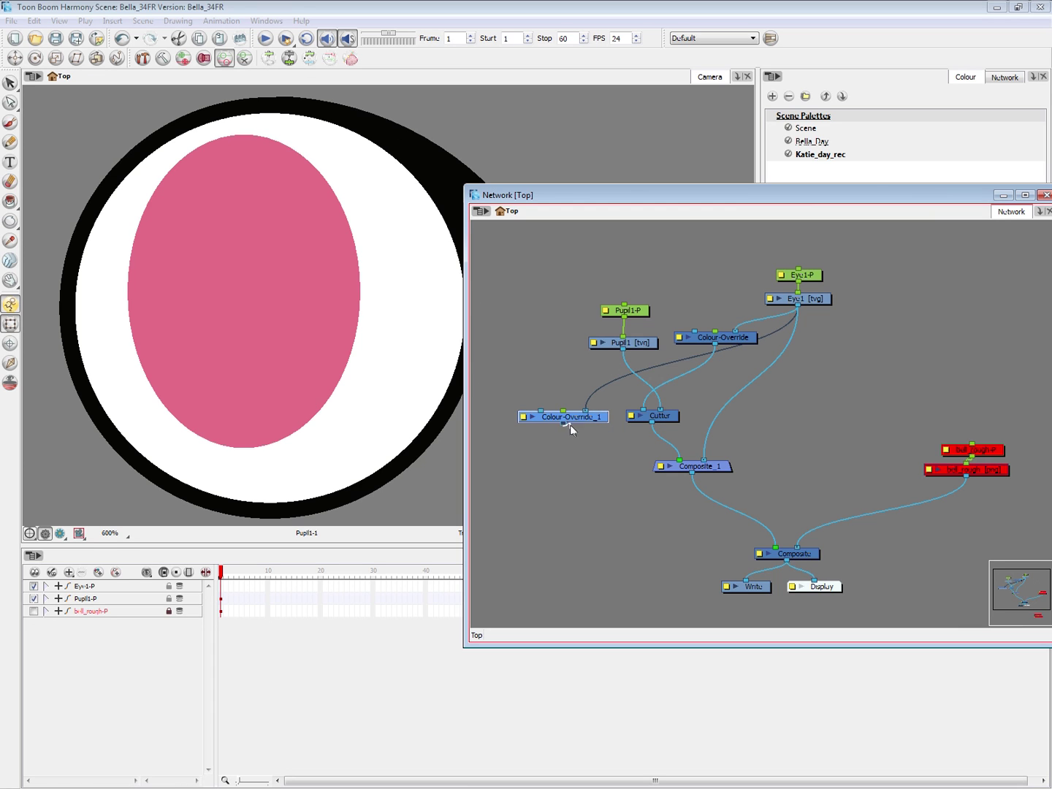
pyautogui.moveTo(570, 424); pyautogui.dragTo(740, 479)
pyautogui.rightClick(671, 466)
pyautogui.click(718, 482)
pyautogui.click(683, 434)
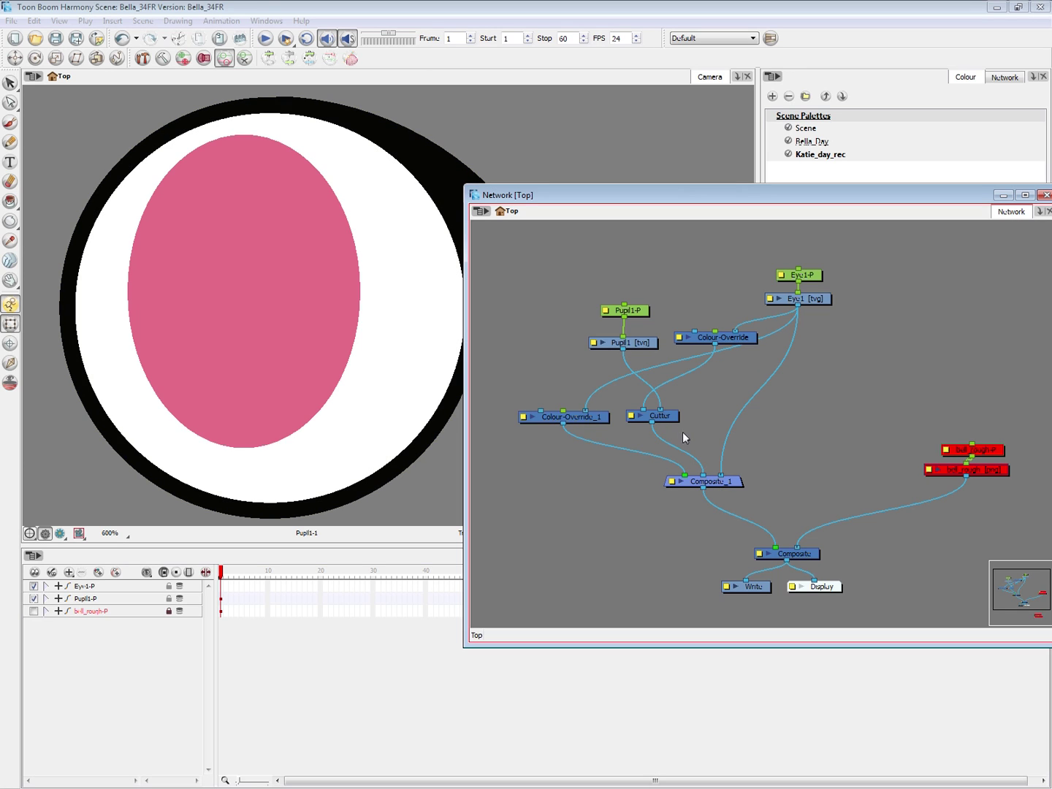
# - Tidy the network by moving Pupil1 with its peg and the Cutter, and select Colour-Override_1 to highlight its rendered area
pyautogui.moveTo(658, 370); pyautogui.dragTo(686, 305)
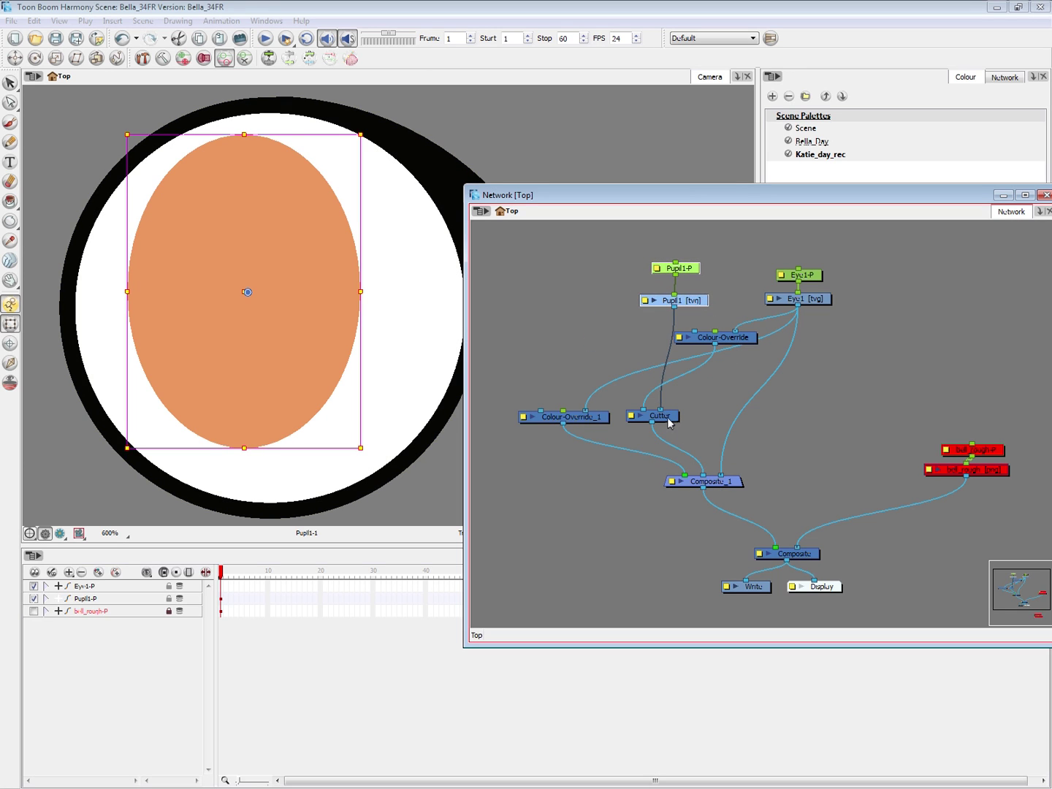
pyautogui.moveTo(667, 418); pyautogui.dragTo(684, 408)
pyautogui.click(780, 383)
pyautogui.moveTo(812, 273); pyautogui.dragTo(820, 275)
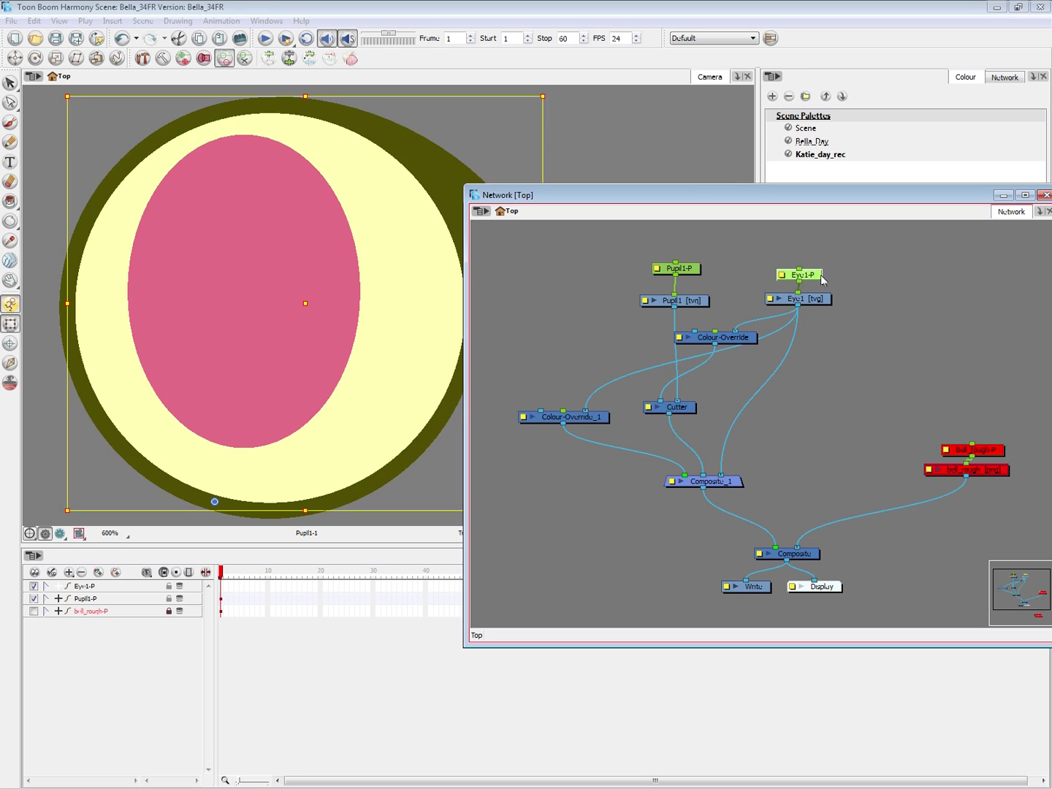
pyautogui.click(838, 279)
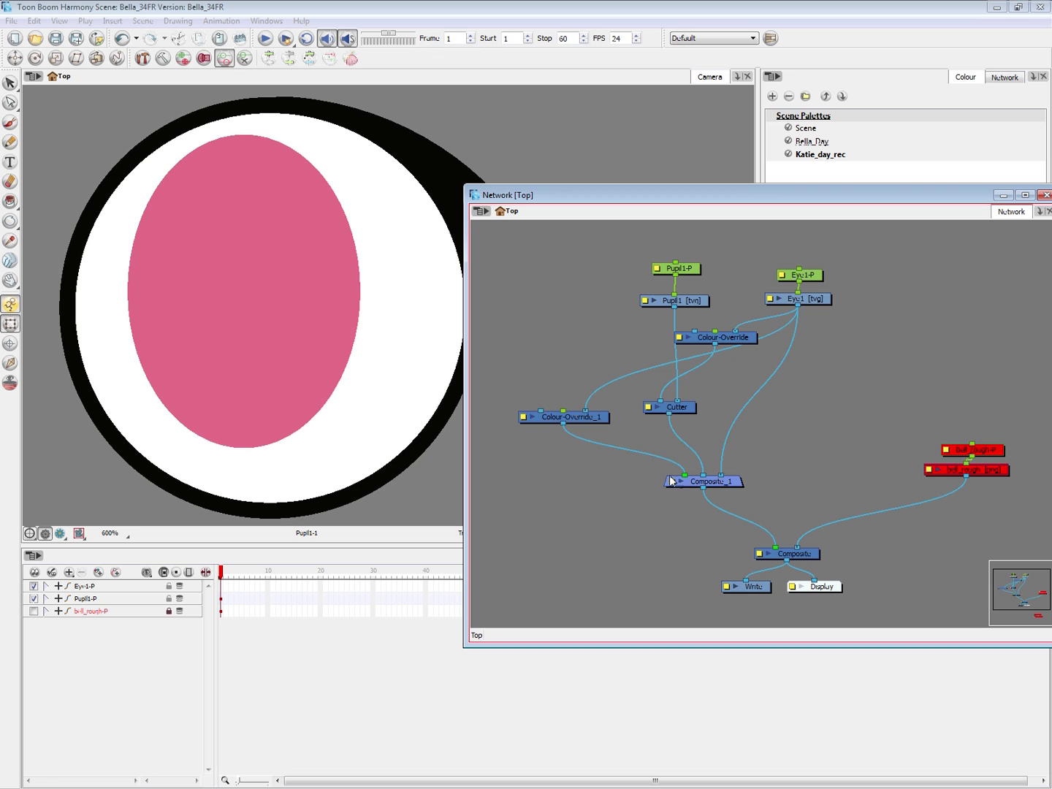
pyautogui.click(607, 420)
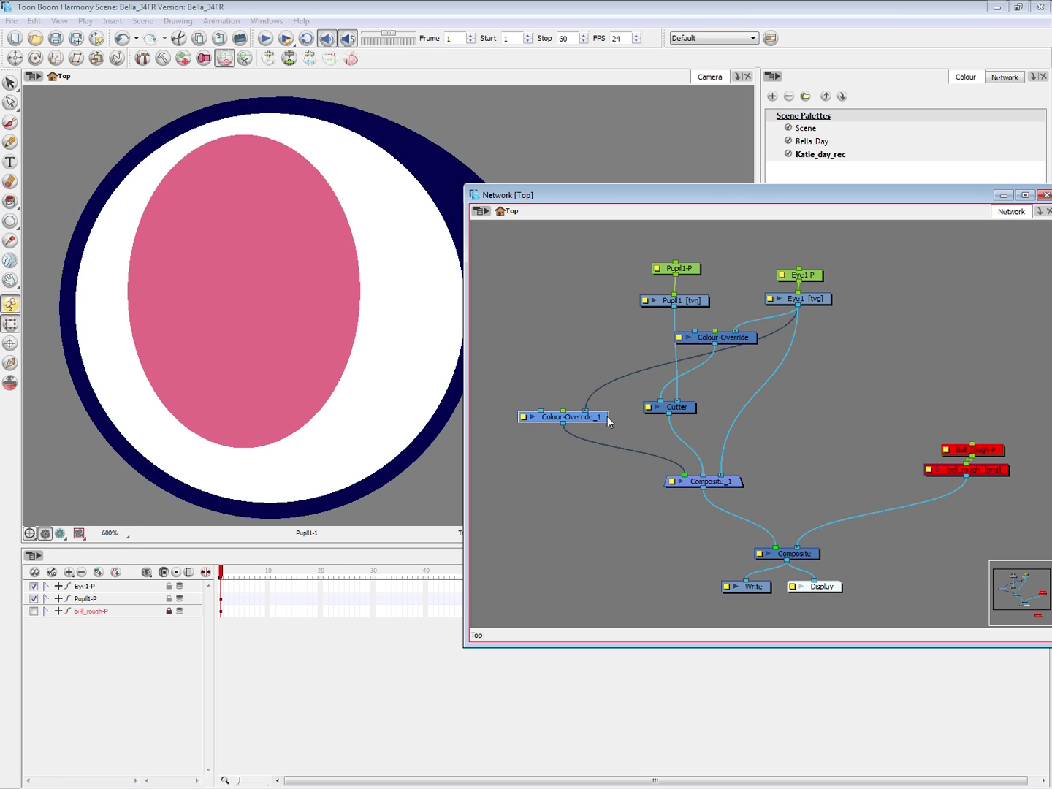
# - Test the mask by moving the pupil past the left edge of the eye white and across past its right edge
pyautogui.click(441, 450)
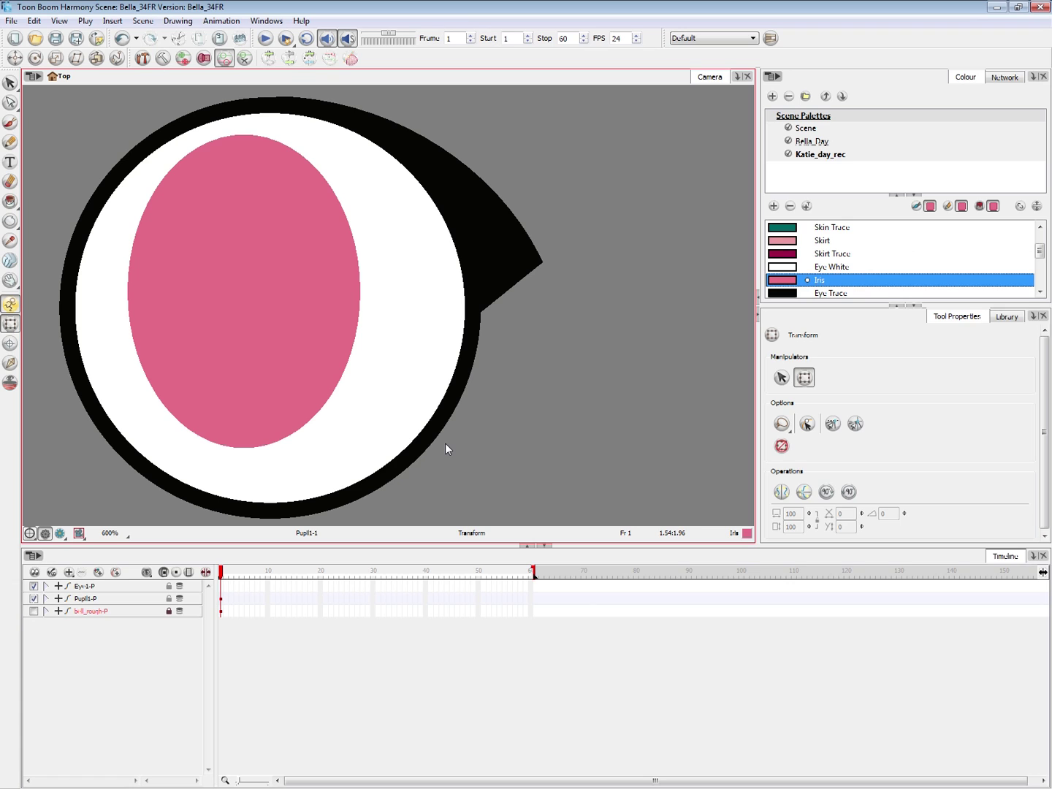
pyautogui.press('1')
pyautogui.click(307, 307)
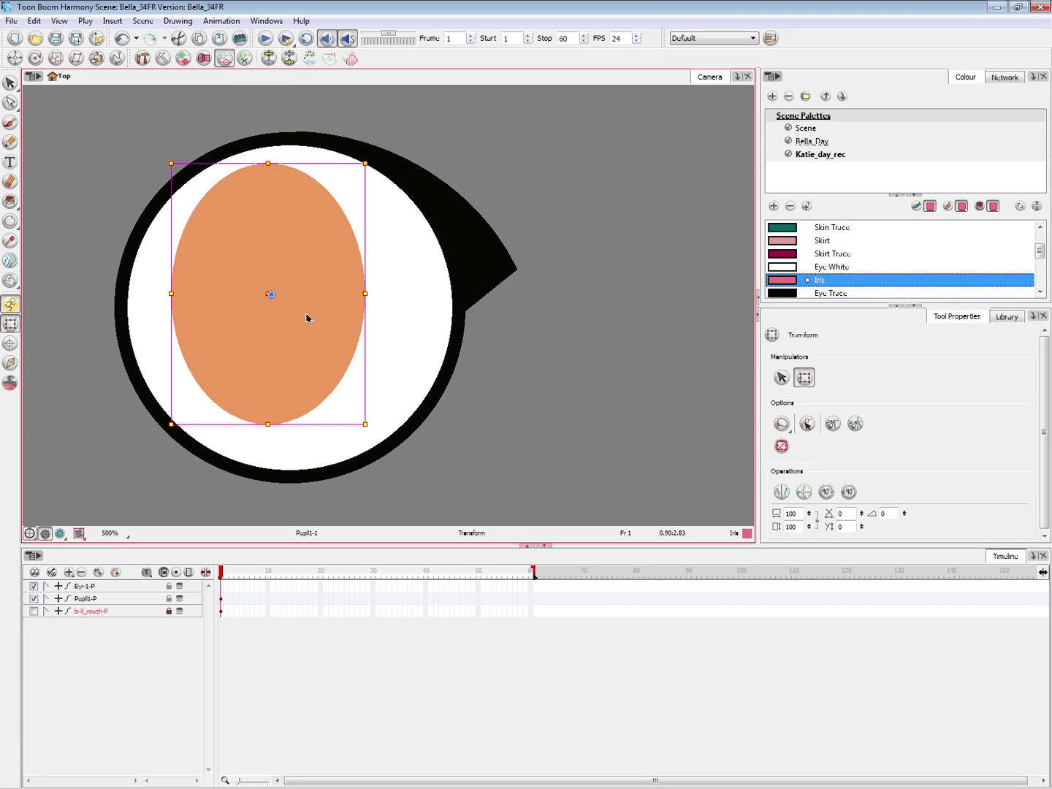
pyautogui.moveTo(307, 319); pyautogui.dragTo(204, 311)
pyautogui.click(552, 293)
pyautogui.click(219, 281)
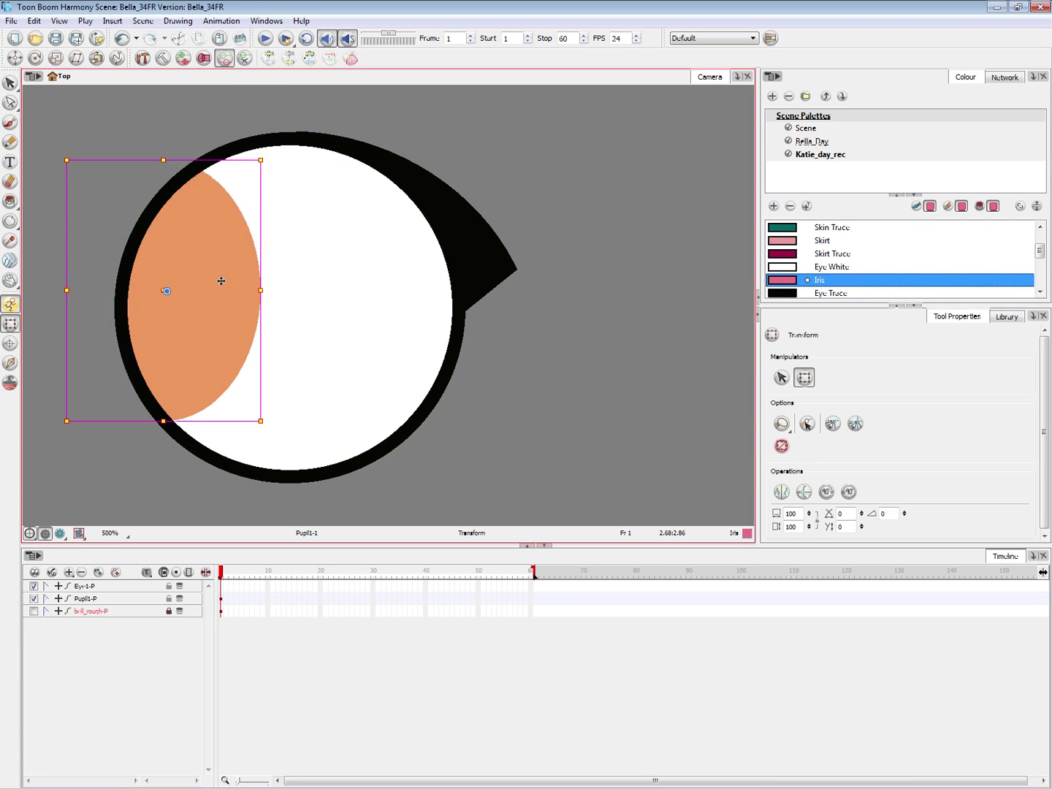
pyautogui.moveTo(210, 352); pyautogui.dragTo(438, 359)
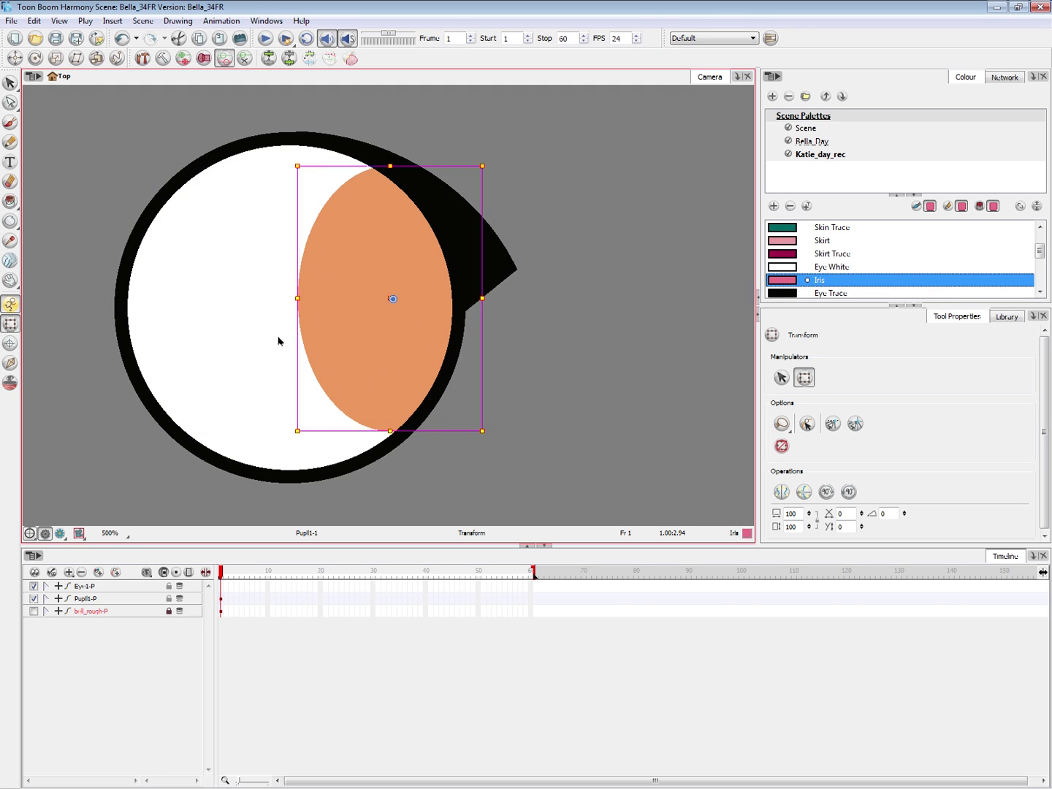
pyautogui.moveTo(404, 347)
pyautogui.mouseDown()
pyautogui.moveTo(273, 272)
pyautogui.moveTo(423, 388)
pyautogui.moveTo(415, 349)
pyautogui.mouseUp()
pyautogui.click(509, 331)
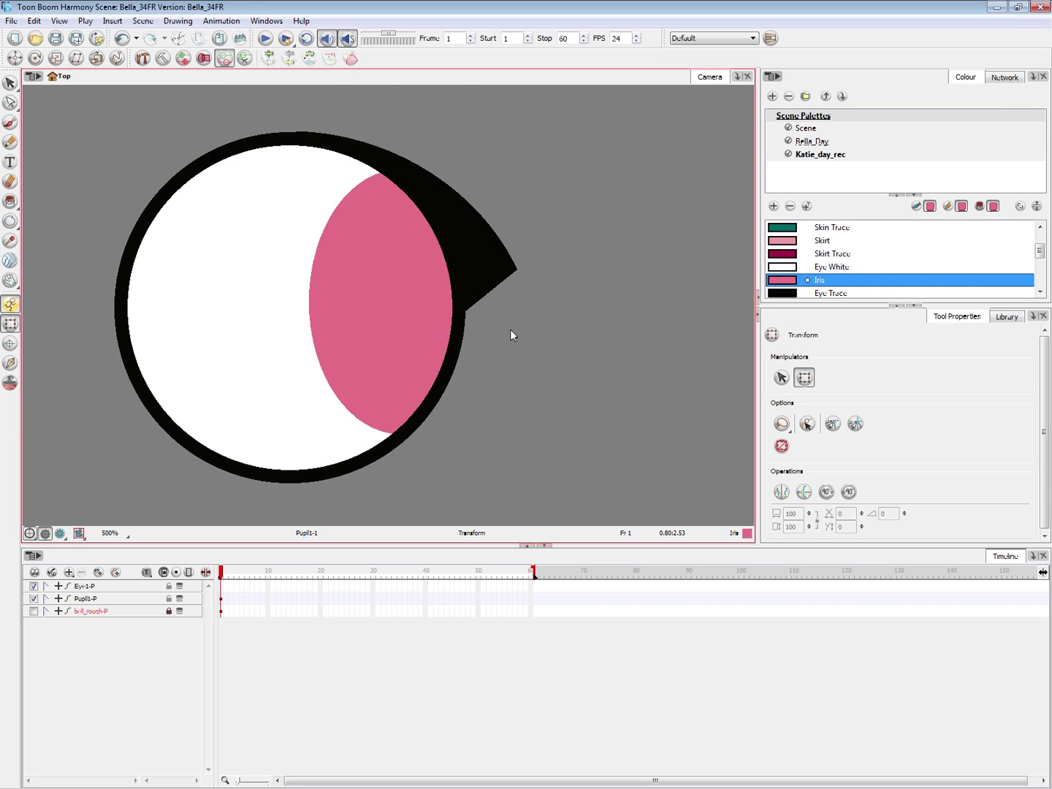
pyautogui.click(233, 359)
pyautogui.moveTo(268, 388); pyautogui.dragTo(280, 370)
pyautogui.hotkey('ctrl', 'z')
# - Move the pupil up along the right edge of the eye, and return it near the centre of the eye white
pyautogui.click(374, 348)
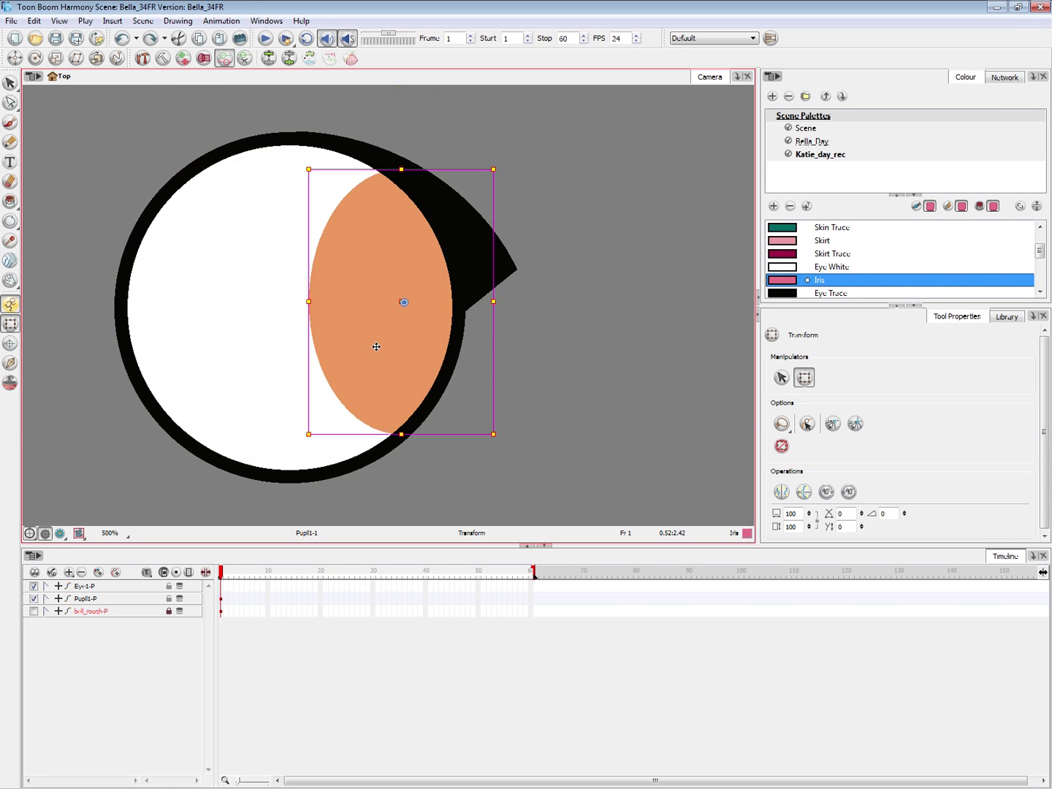
pyautogui.moveTo(385, 380); pyautogui.dragTo(406, 360)
pyautogui.click(619, 357)
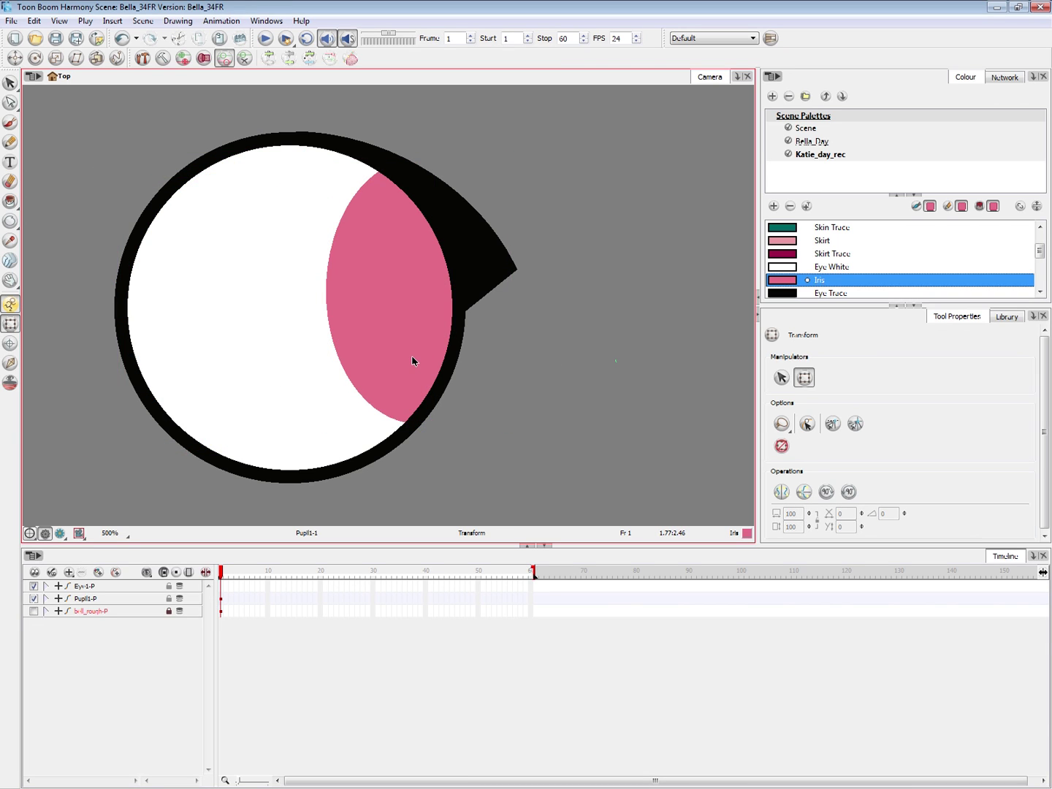
pyautogui.click(406, 383)
pyautogui.moveTo(406, 383); pyautogui.dragTo(319, 381)
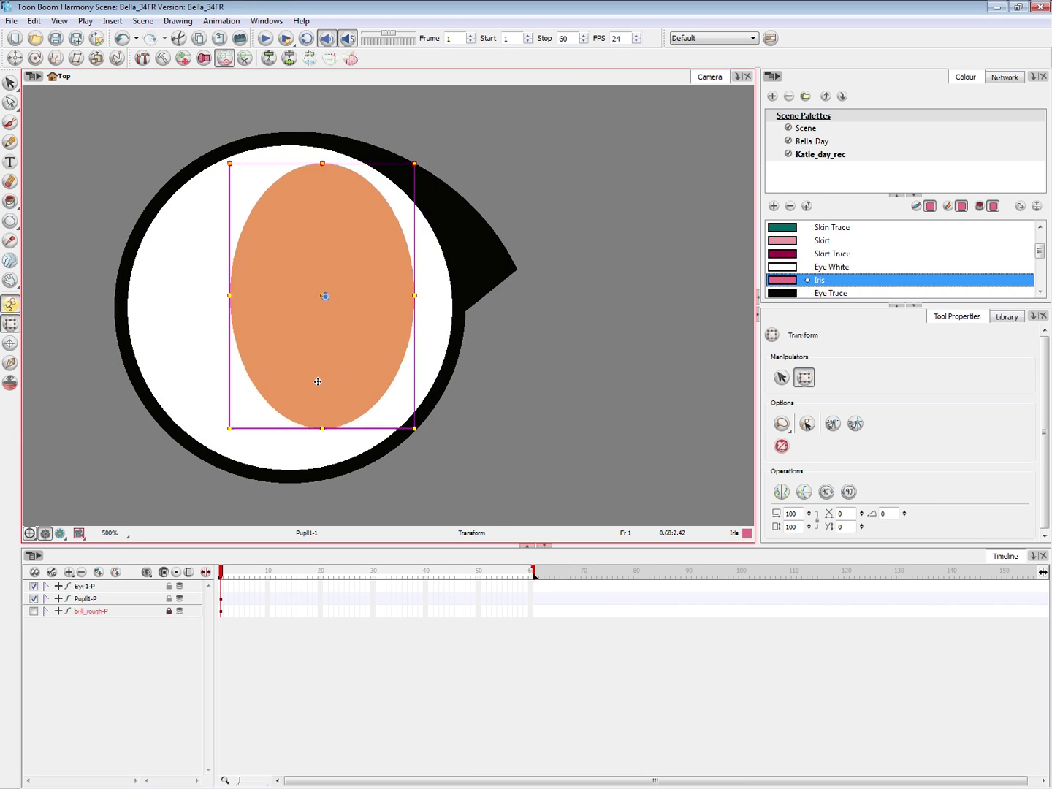
pyautogui.click(563, 342)
# - Shift Colour-Override slightly left and select the whole masked eye network, from the two pegs down to Composite_1
pyautogui.hotkey('alt', 'Tab')
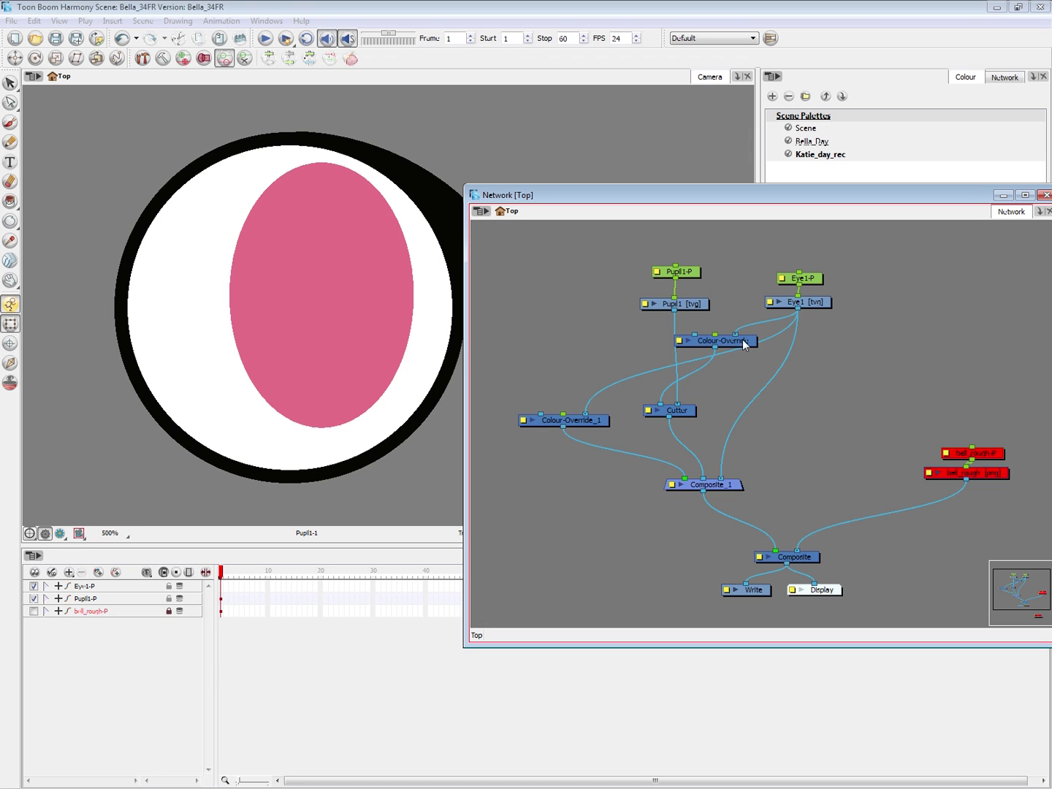
pyautogui.moveTo(745, 344)
pyautogui.mouseDown()
pyautogui.moveTo(746, 356)
pyautogui.moveTo(733, 344)
pyautogui.mouseUp()
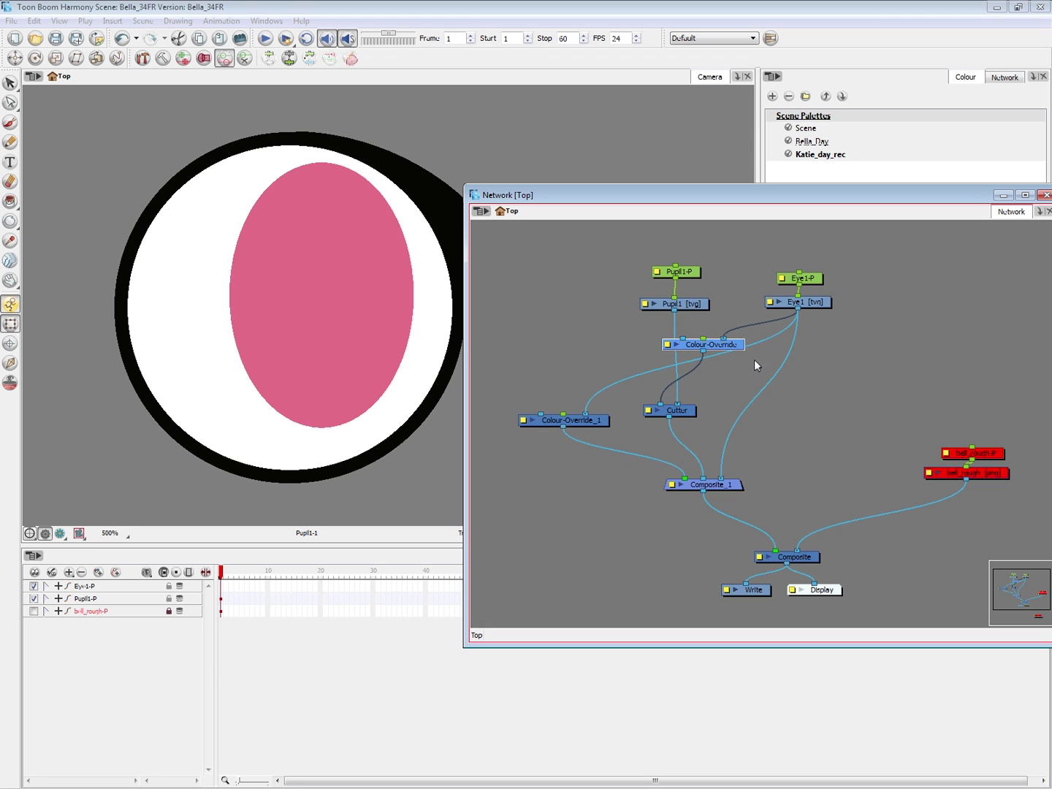
pyautogui.moveTo(829, 435); pyautogui.dragTo(839, 443)
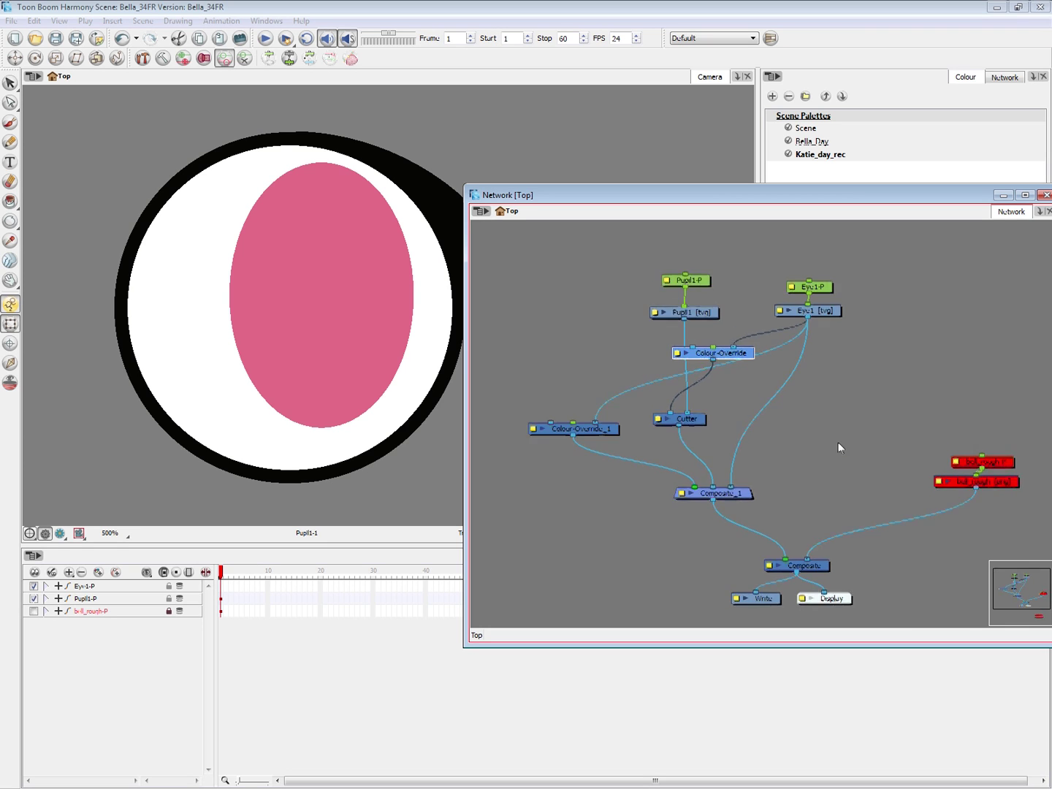
pyautogui.scroll(-2, 838, 443)
pyautogui.moveTo(602, 269)
pyautogui.mouseDown()
pyautogui.moveTo(801, 489)
pyautogui.moveTo(811, 478)
pyautogui.mouseUp()
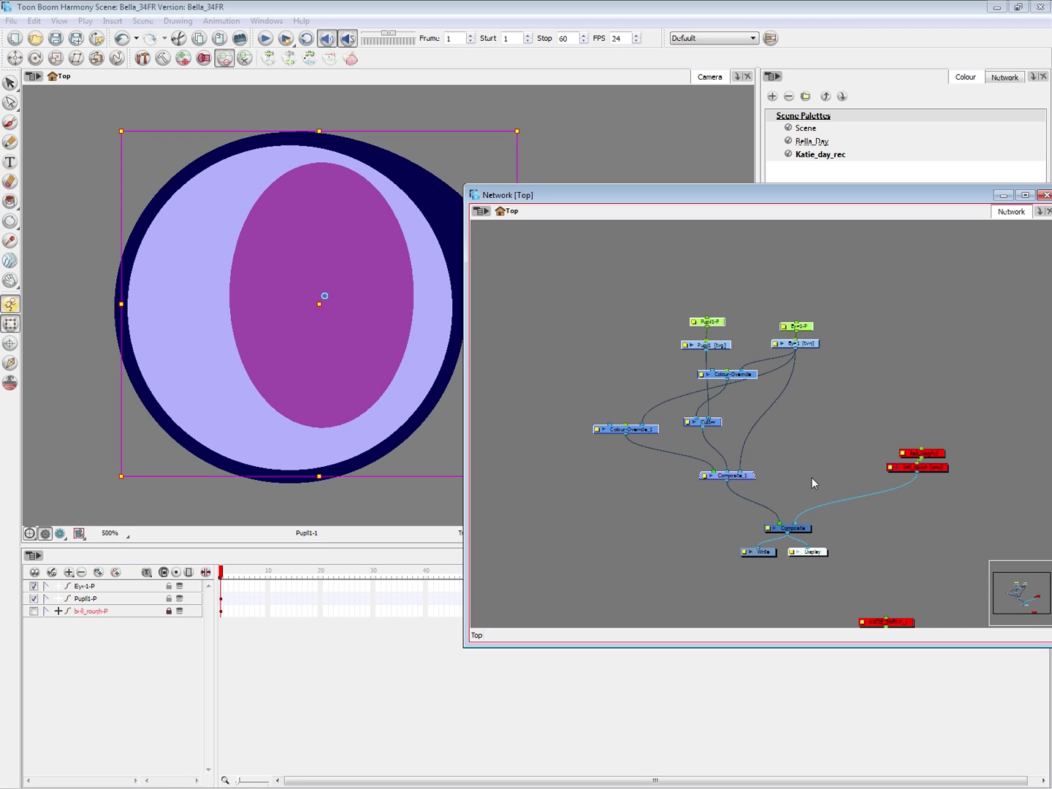
pyautogui.hotkey('ctrl', 'b')
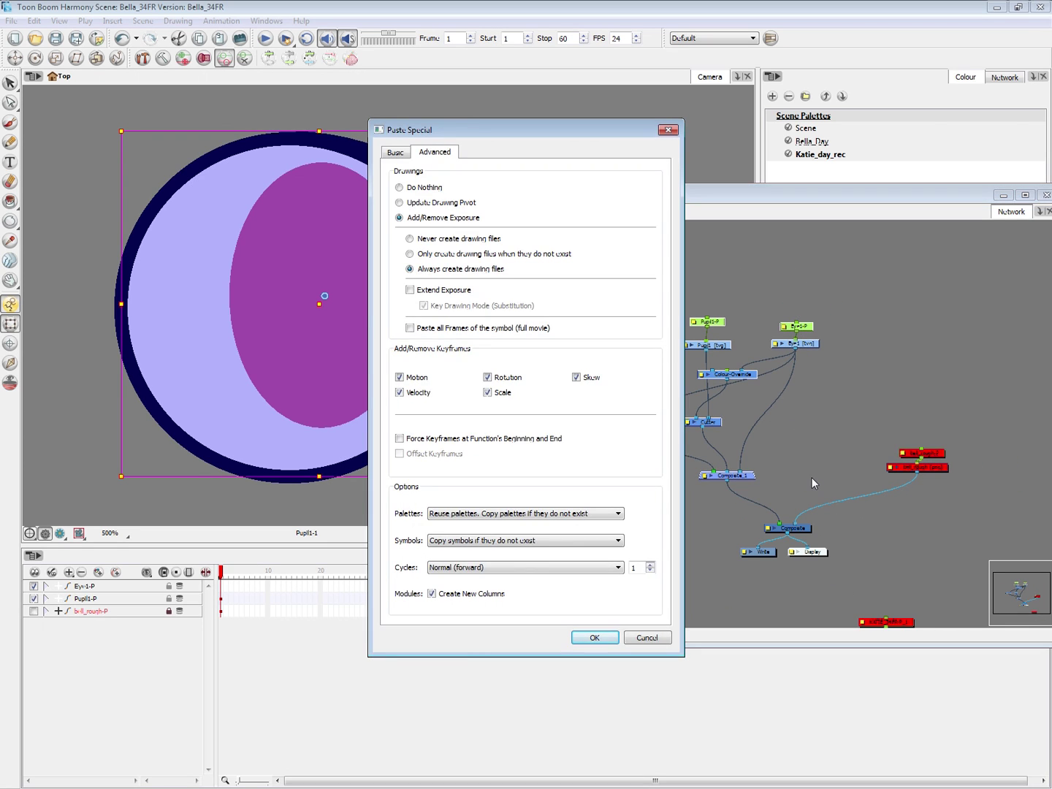
pyautogui.click(402, 155)
pyautogui.click(435, 154)
pyautogui.click(648, 638)
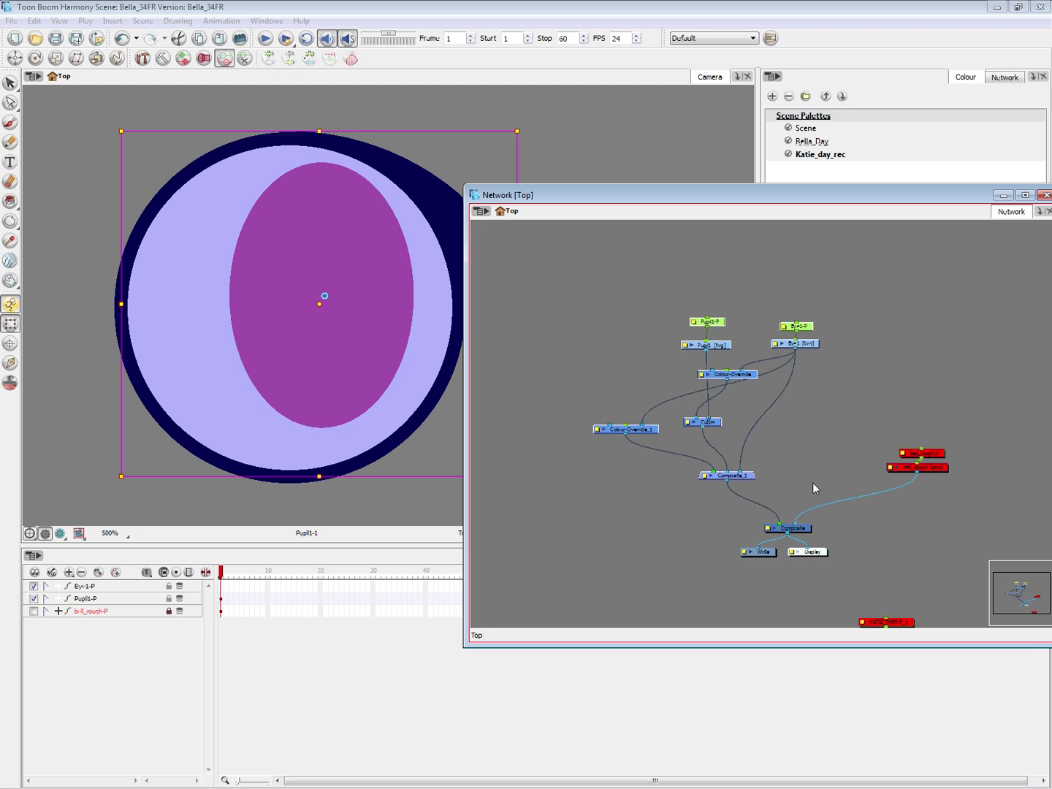
# - Paste a copy of the eye network with Paste Special, always creating drawing files and new columns, and place it beside the original
pyautogui.hotkey('ctrl', 'b')
pyautogui.click(398, 154)
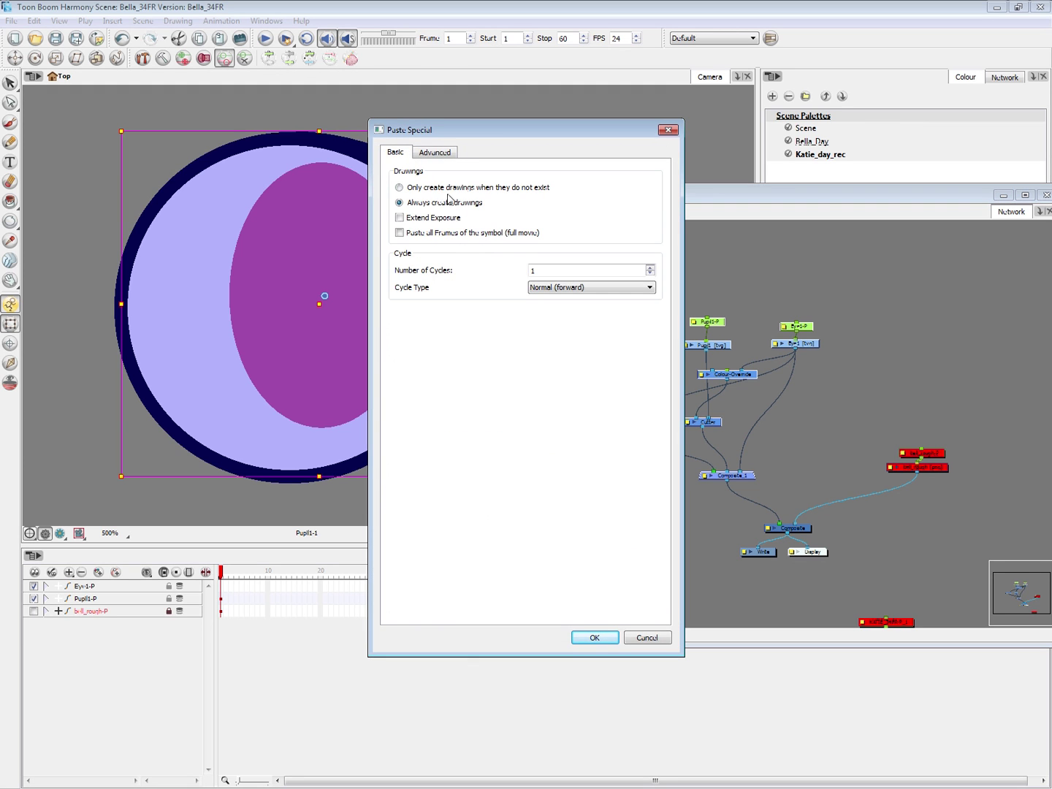
pyautogui.click(438, 153)
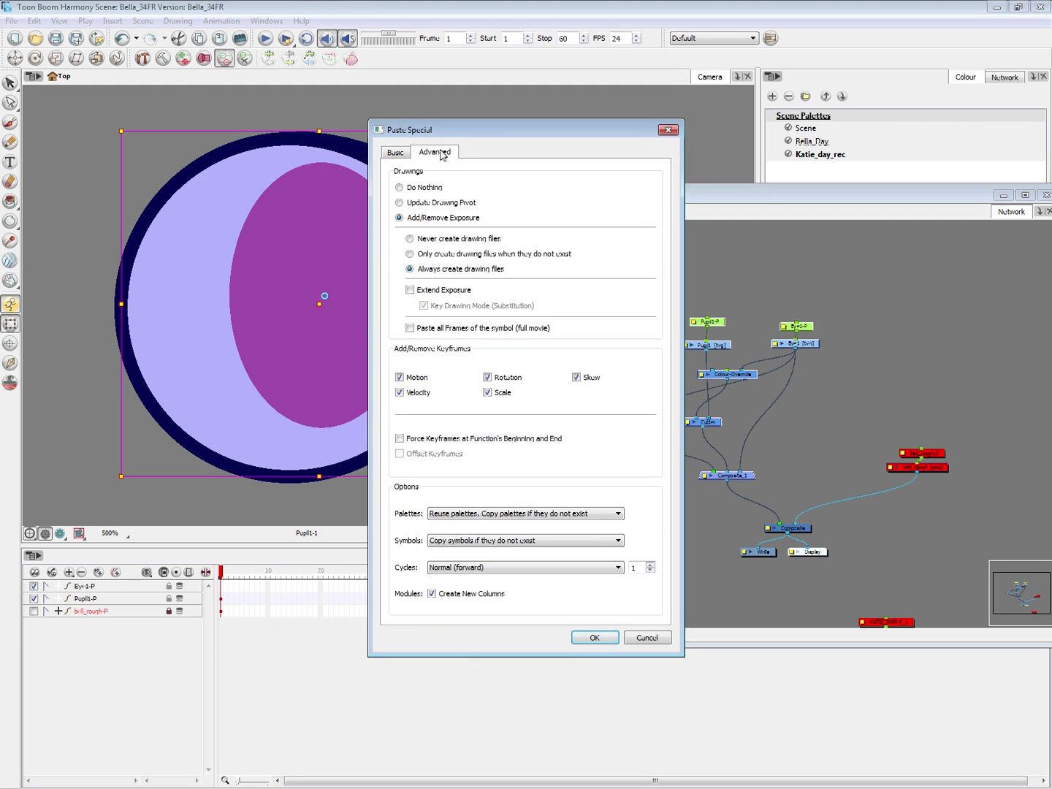
pyautogui.click(596, 637)
pyautogui.moveTo(1030, 483); pyautogui.dragTo(911, 240)
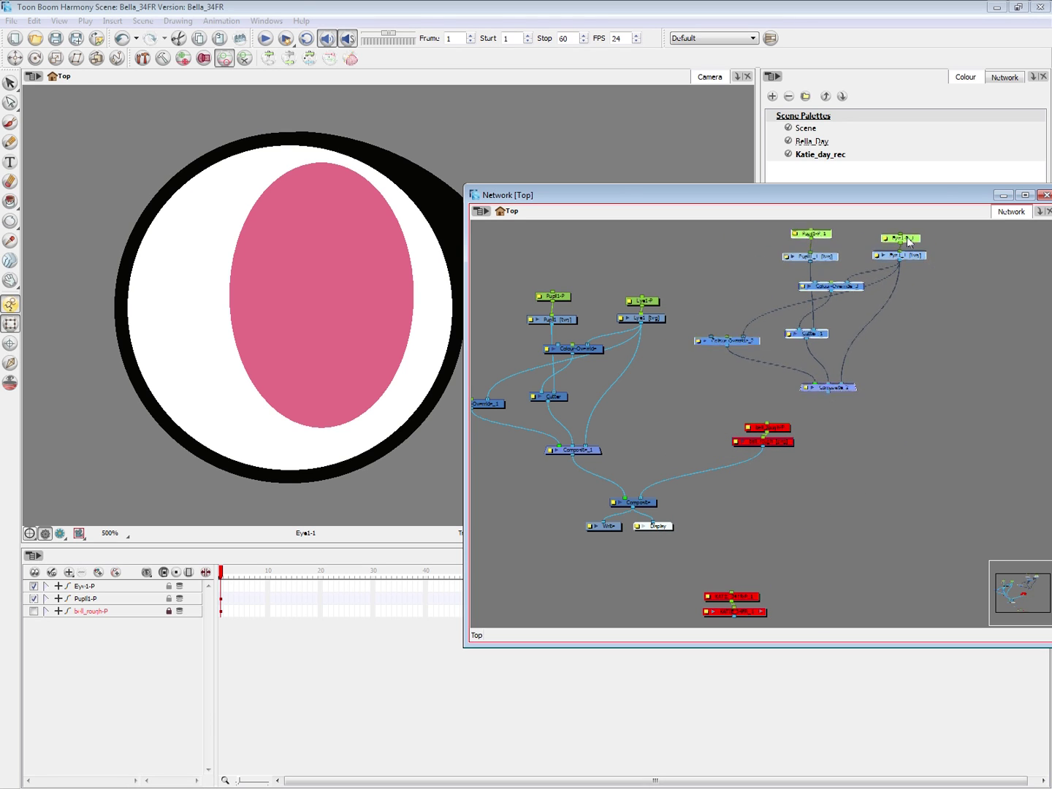
# - Move the disabled rough drawing's nodes aside and connect the copied eye's Composite_2 to the main Composite
pyautogui.click(787, 400)
pyautogui.moveTo(786, 399); pyautogui.dragTo(736, 448)
pyautogui.moveTo(782, 427); pyautogui.dragTo(855, 457)
pyautogui.moveTo(828, 393)
pyautogui.mouseDown()
pyautogui.moveTo(676, 463)
pyautogui.moveTo(633, 500)
pyautogui.mouseUp()
# - Disable all nodes of the original eye network, from its two pegs down to Composite_1
pyautogui.click(757, 506)
pyautogui.moveTo(757, 506); pyautogui.dragTo(890, 523)
pyautogui.moveTo(559, 254); pyautogui.dragTo(759, 483)
pyautogui.click(776, 426)
pyautogui.moveTo(602, 249); pyautogui.dragTo(775, 478)
pyautogui.press('d')
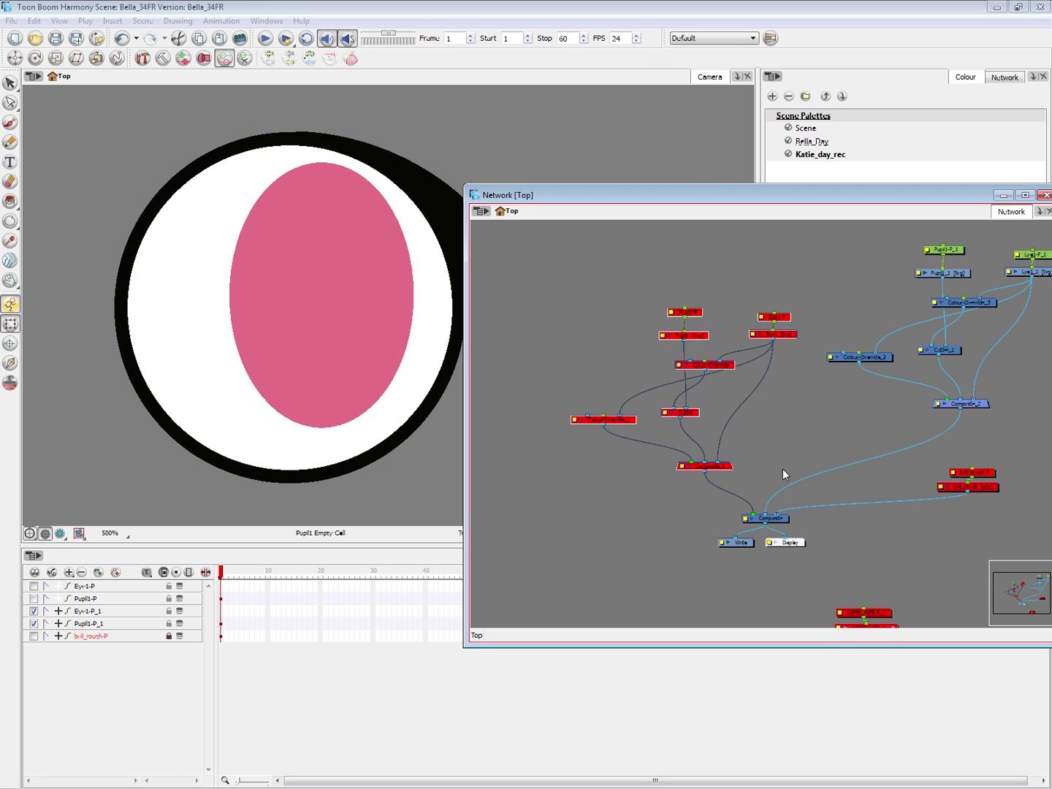
pyautogui.click(808, 434)
# - Delete the Colour-Override_2 node from the copied eye network
pyautogui.moveTo(854, 424); pyautogui.dragTo(704, 477)
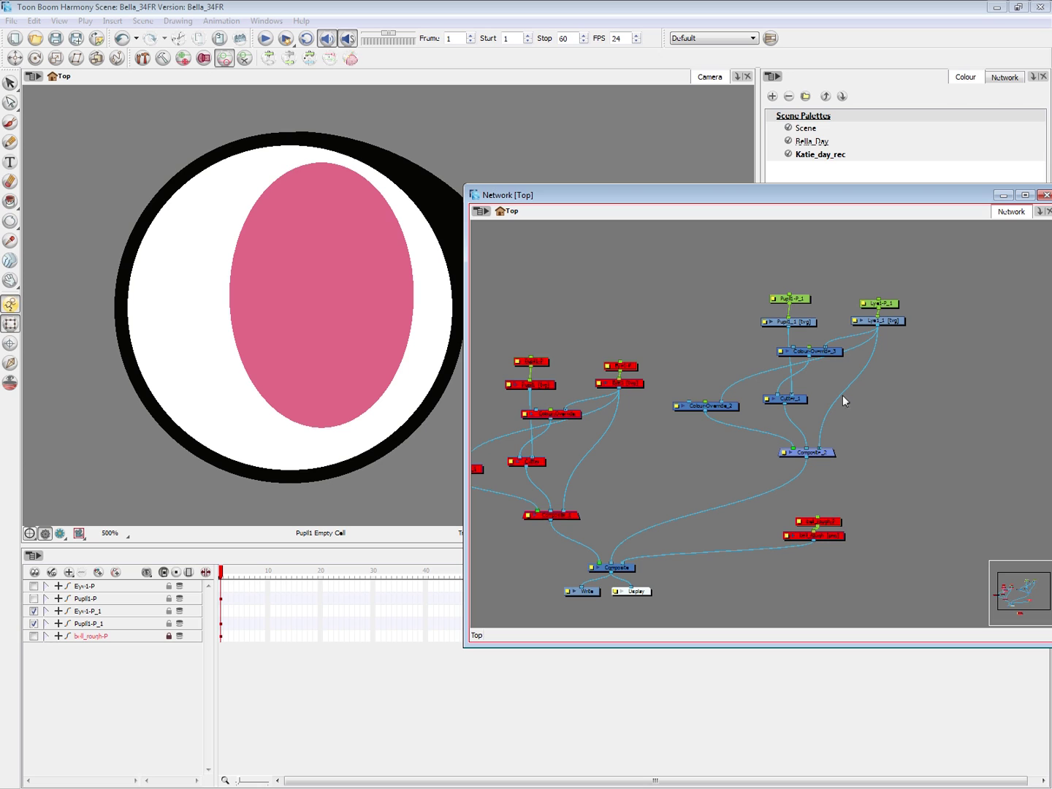
pyautogui.moveTo(705, 437); pyautogui.dragTo(714, 360)
pyautogui.press('Delete')
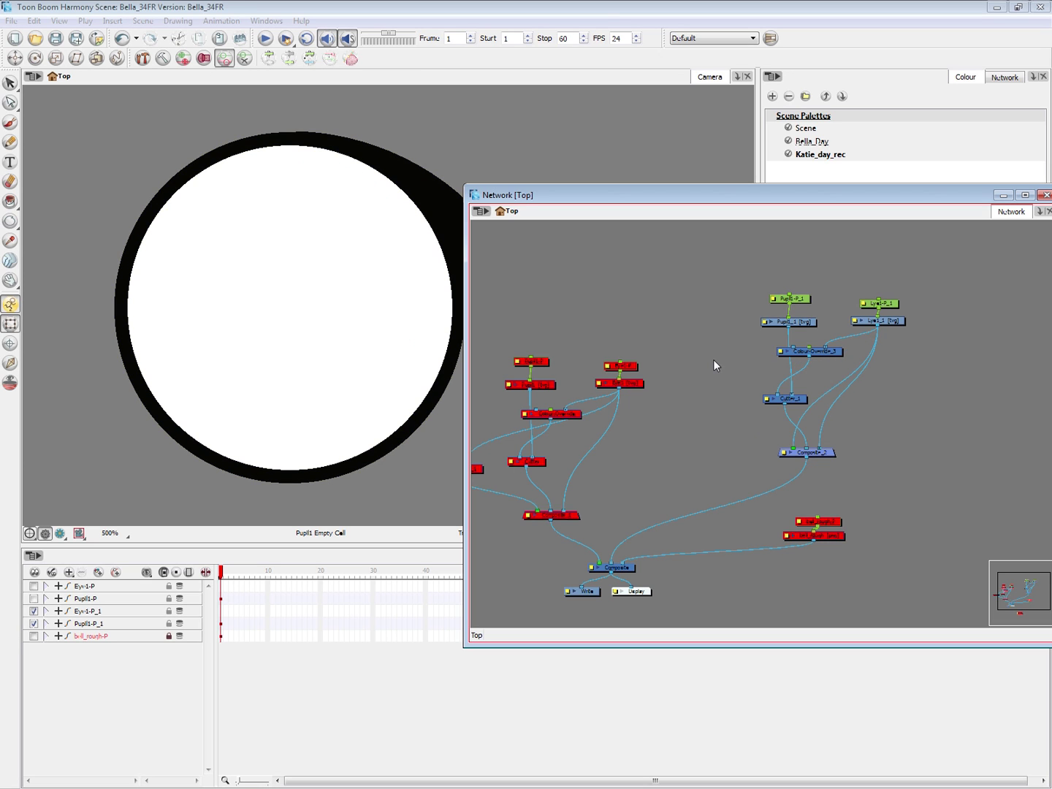
# - Remove the copied eye drawing's extra connection to Composite_2, and rearrange Colour-Override_3, Cutter_1 and Composite_2 more compactly
pyautogui.click(786, 398)
pyautogui.moveTo(793, 448); pyautogui.dragTo(899, 378)
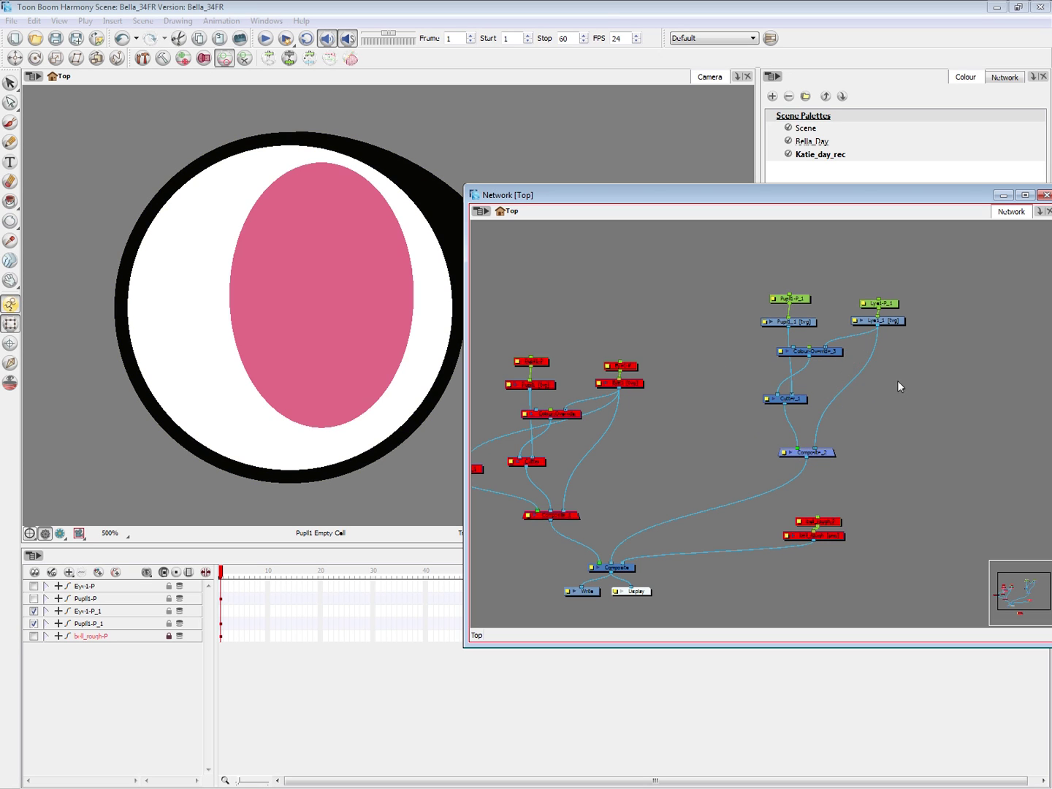
pyautogui.moveTo(797, 400); pyautogui.dragTo(778, 398)
pyautogui.click(892, 364)
pyautogui.moveTo(826, 352); pyautogui.dragTo(849, 354)
pyautogui.click(866, 356)
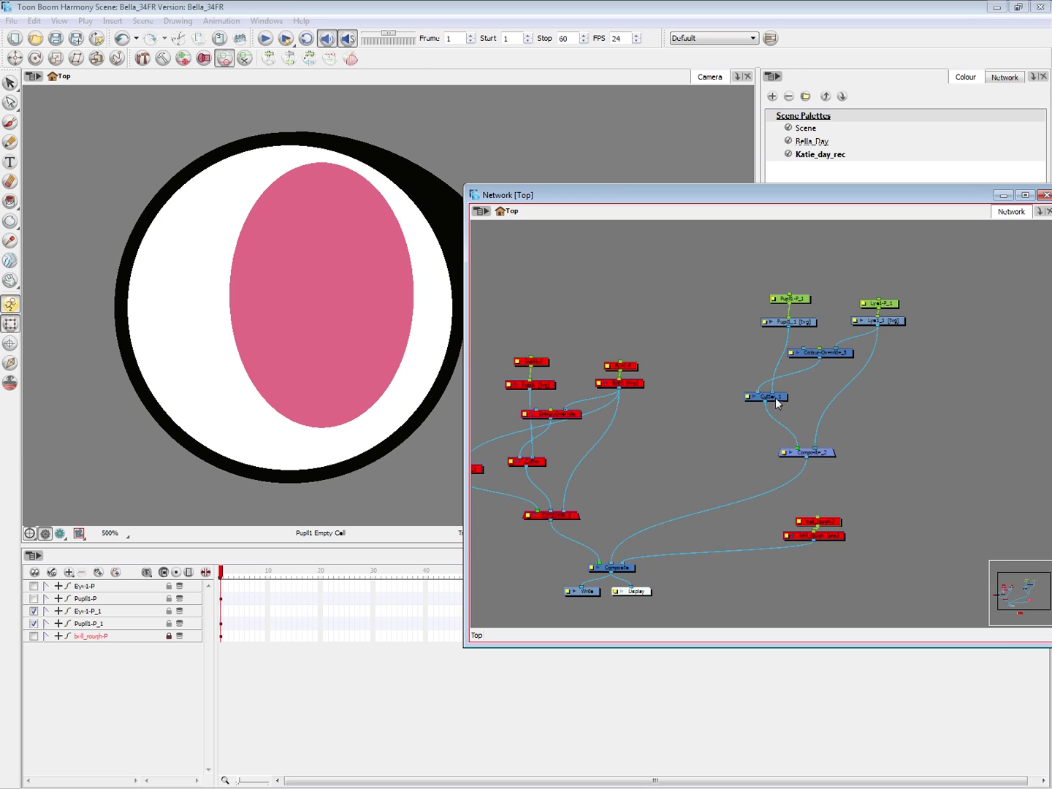
pyautogui.moveTo(776, 398); pyautogui.dragTo(776, 386)
pyautogui.click(869, 401)
pyautogui.moveTo(817, 454); pyautogui.dragTo(813, 427)
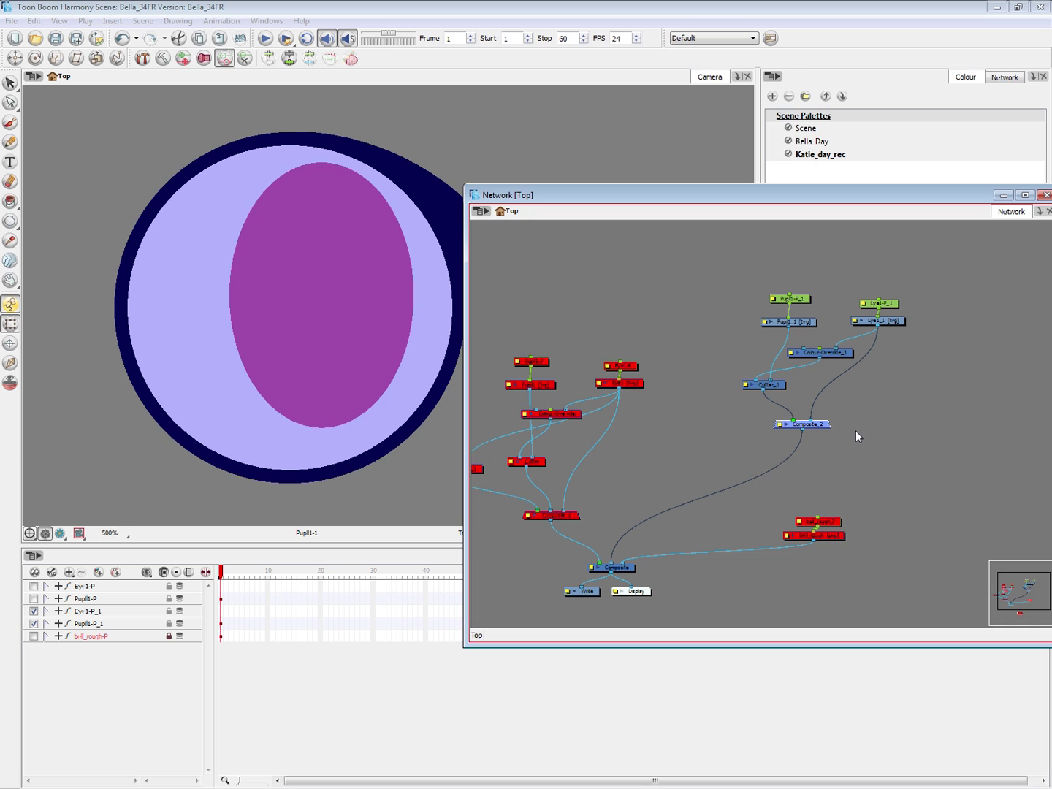
pyautogui.click(857, 431)
pyautogui.moveTo(660, 410); pyautogui.dragTo(722, 390)
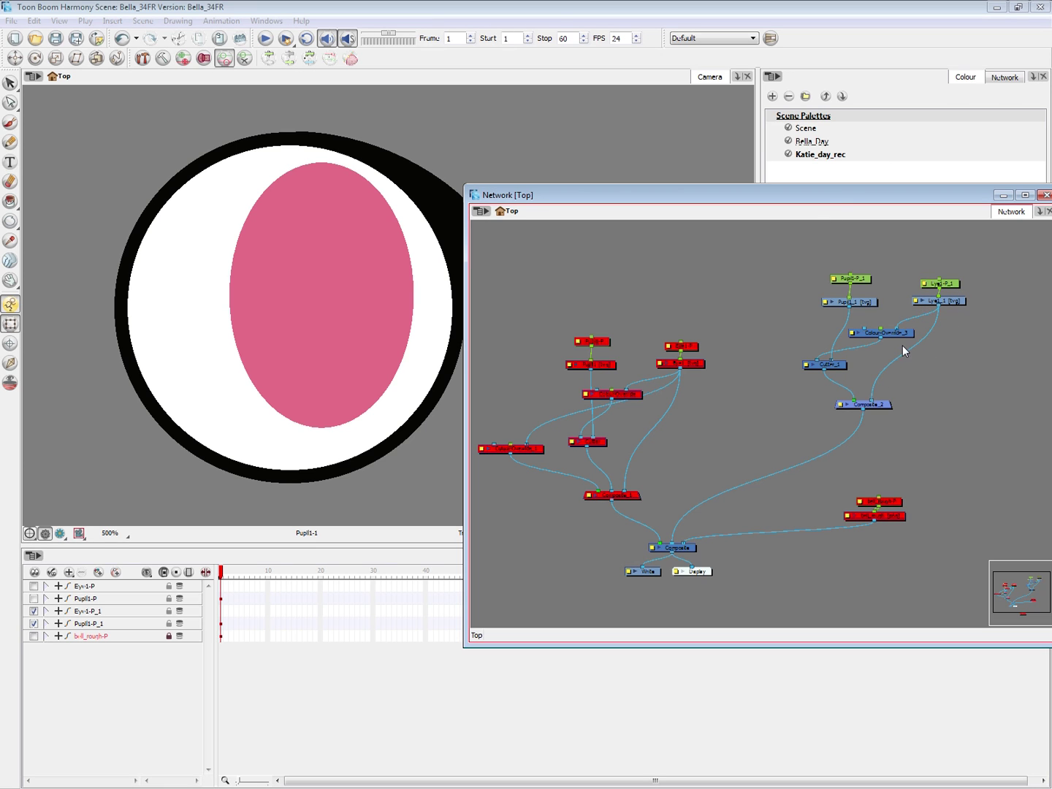
# - Move the copied pupil horizontally with the Transform tool until it overlaps the left edge of the eye outline
pyautogui.click(448, 231)
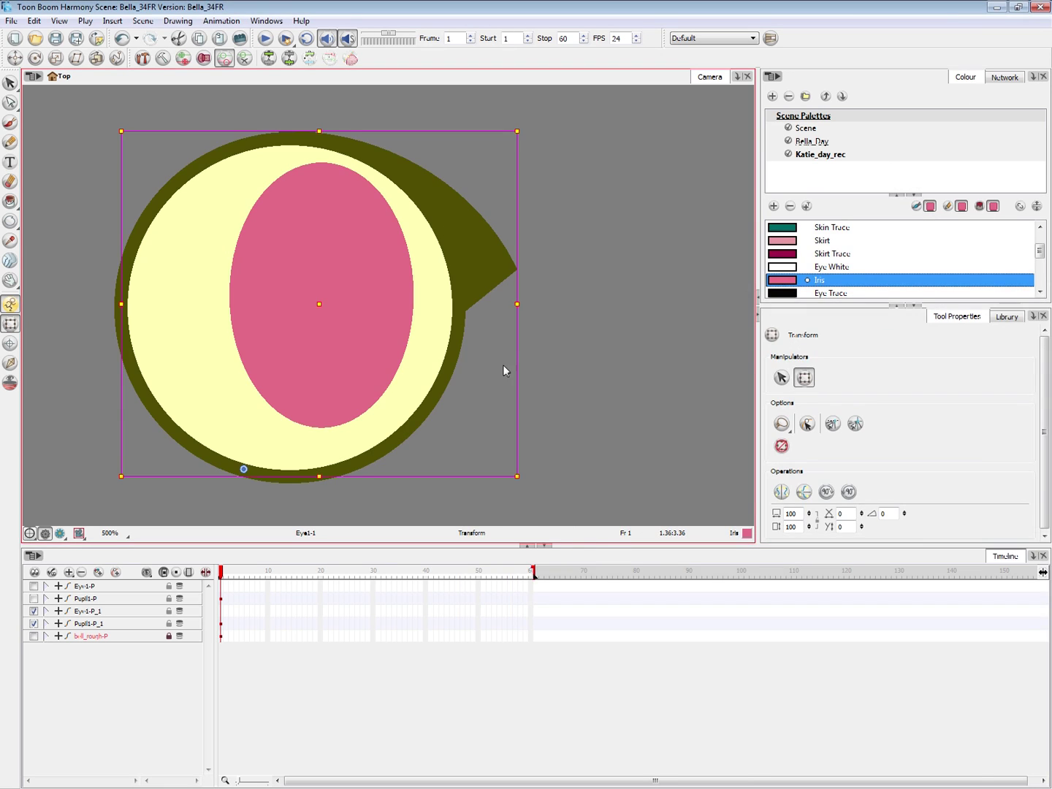
pyautogui.click(375, 345)
pyautogui.moveTo(376, 345)
pyautogui.mouseDown()
pyautogui.moveTo(496, 346)
pyautogui.moveTo(179, 367)
pyautogui.moveTo(160, 345)
pyautogui.mouseUp()
pyautogui.click(535, 327)
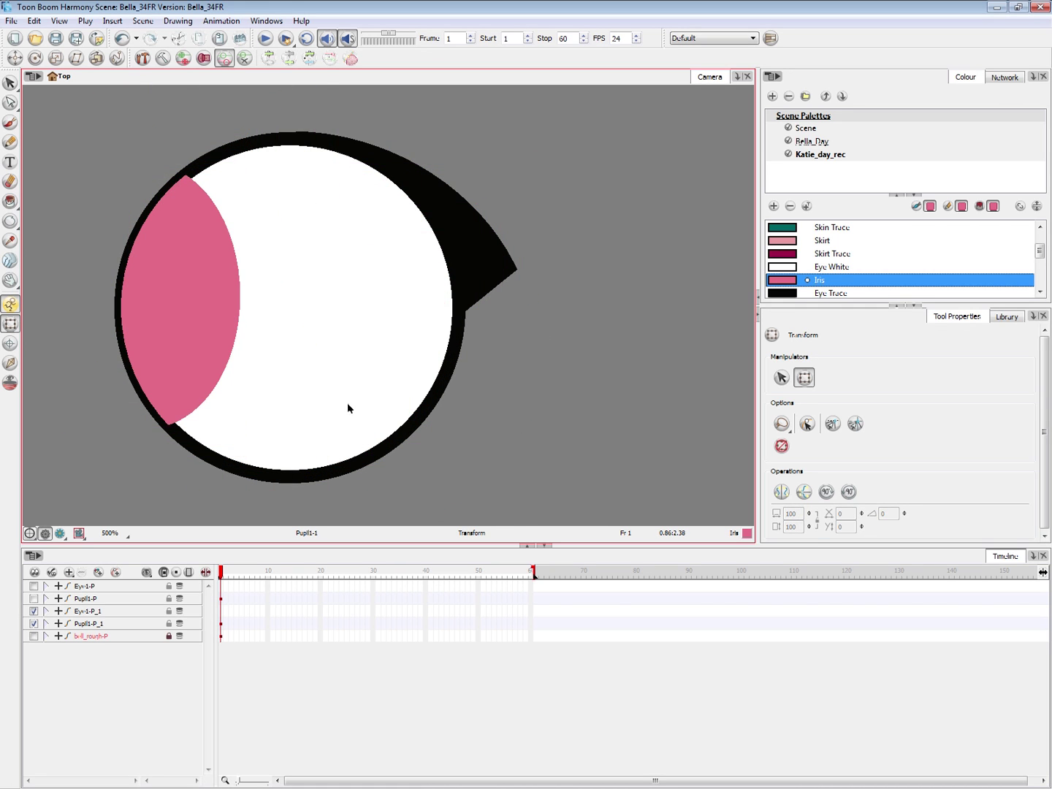
# - Select the circular pencil outline of the copied eye and convert it to a brush stroke
pyautogui.click(325, 391)
pyautogui.hotkey('alt', 's')
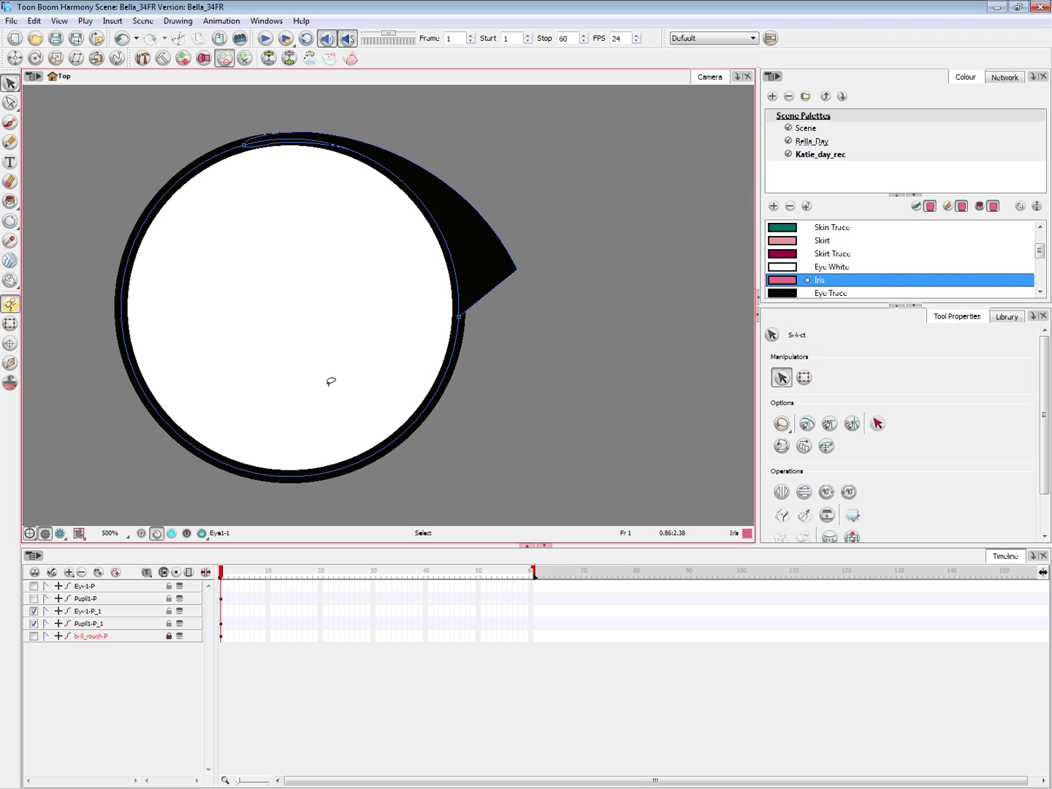
pyautogui.click(439, 385)
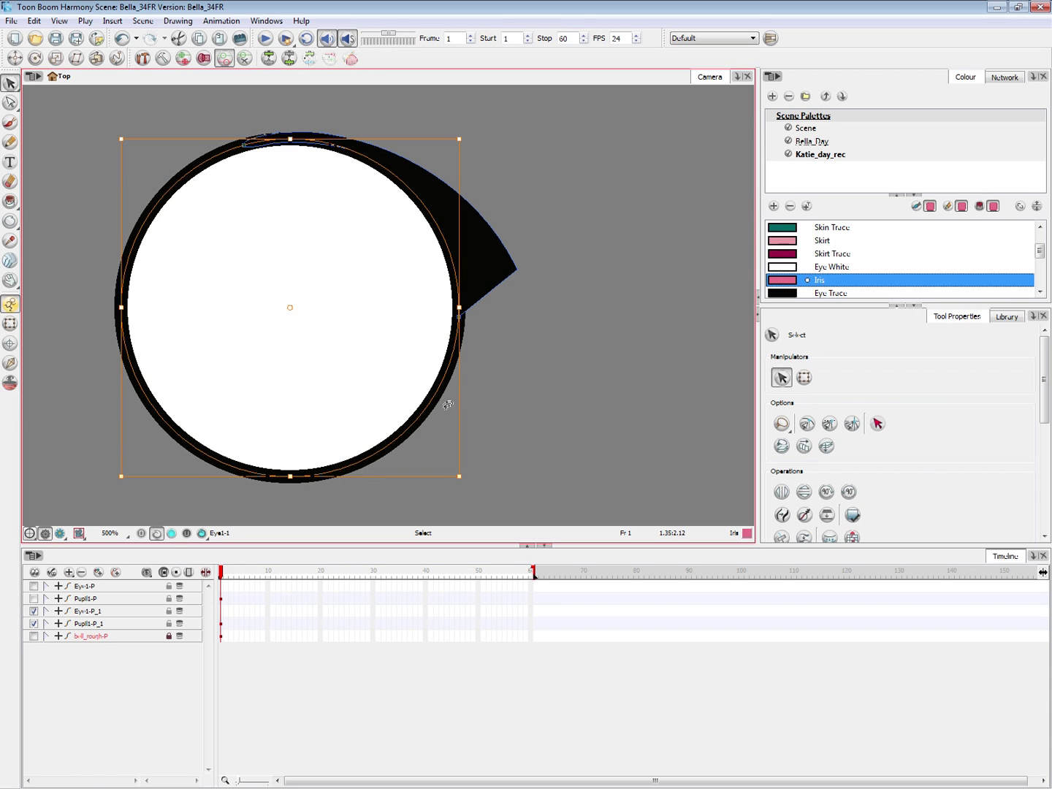
pyautogui.hotkey('shift', '7')
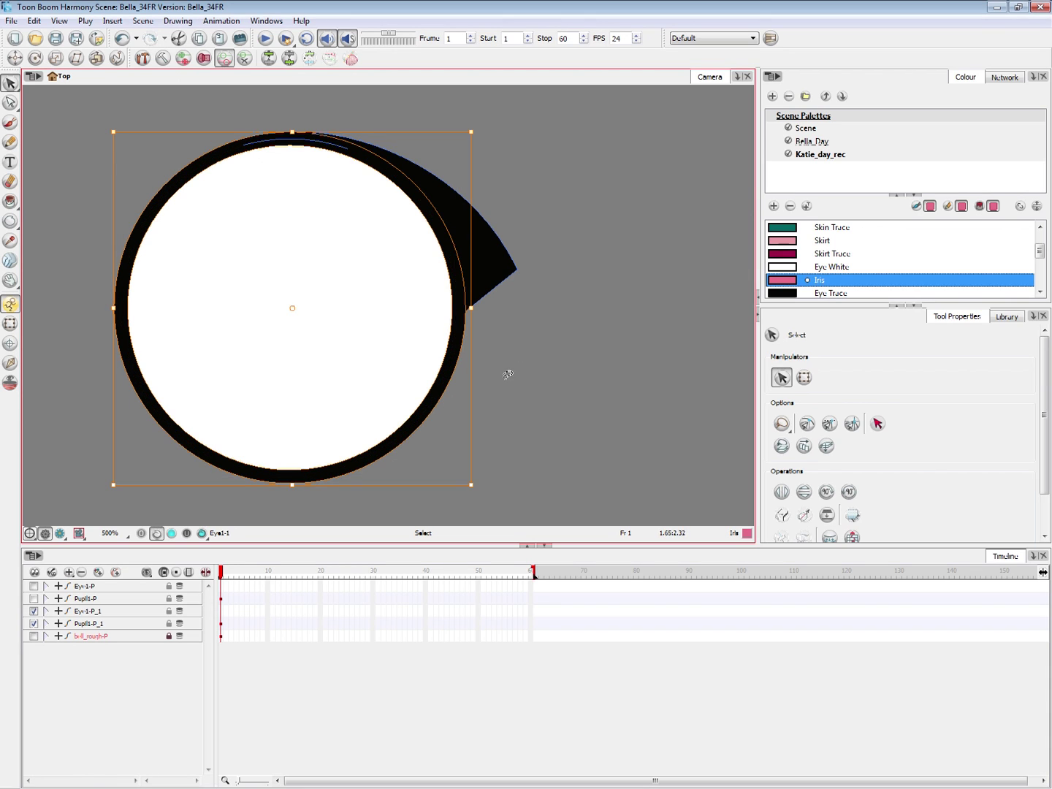
pyautogui.click(503, 372)
# - Delete the fill inside the copied eye's outline and repaint the area with the Eye White colour
pyautogui.click(461, 370)
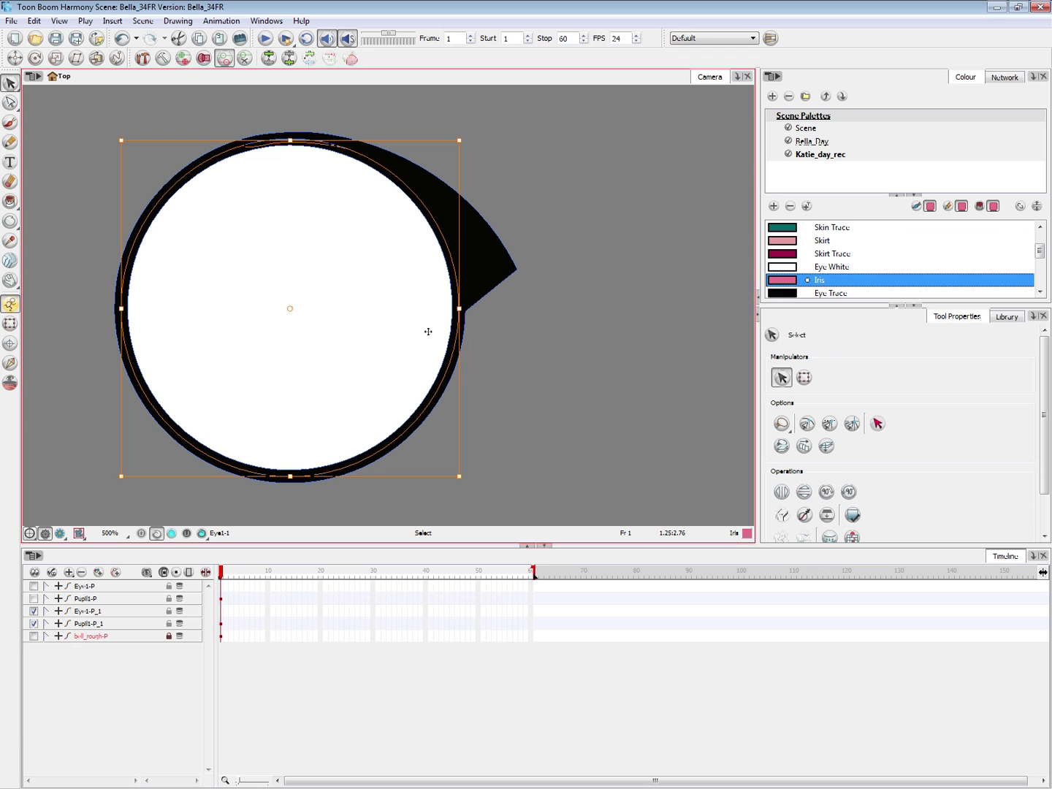
pyautogui.press('Delete')
pyautogui.click(832, 267)
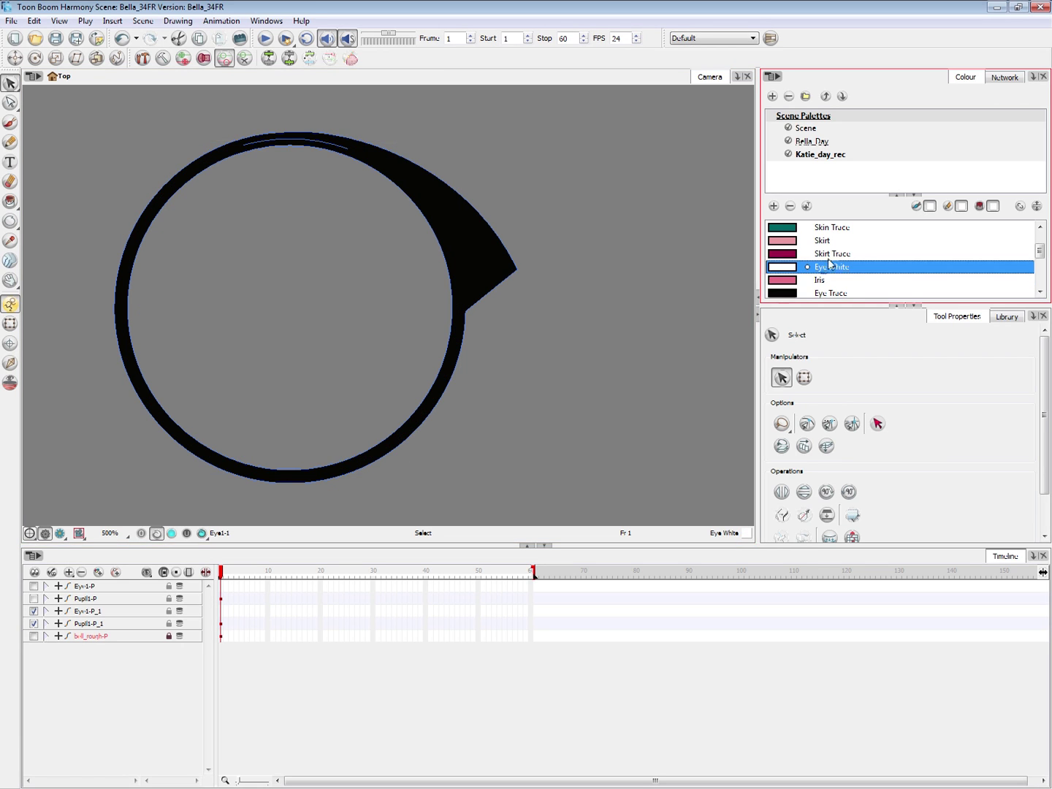
pyautogui.press('i')
pyautogui.click(368, 343)
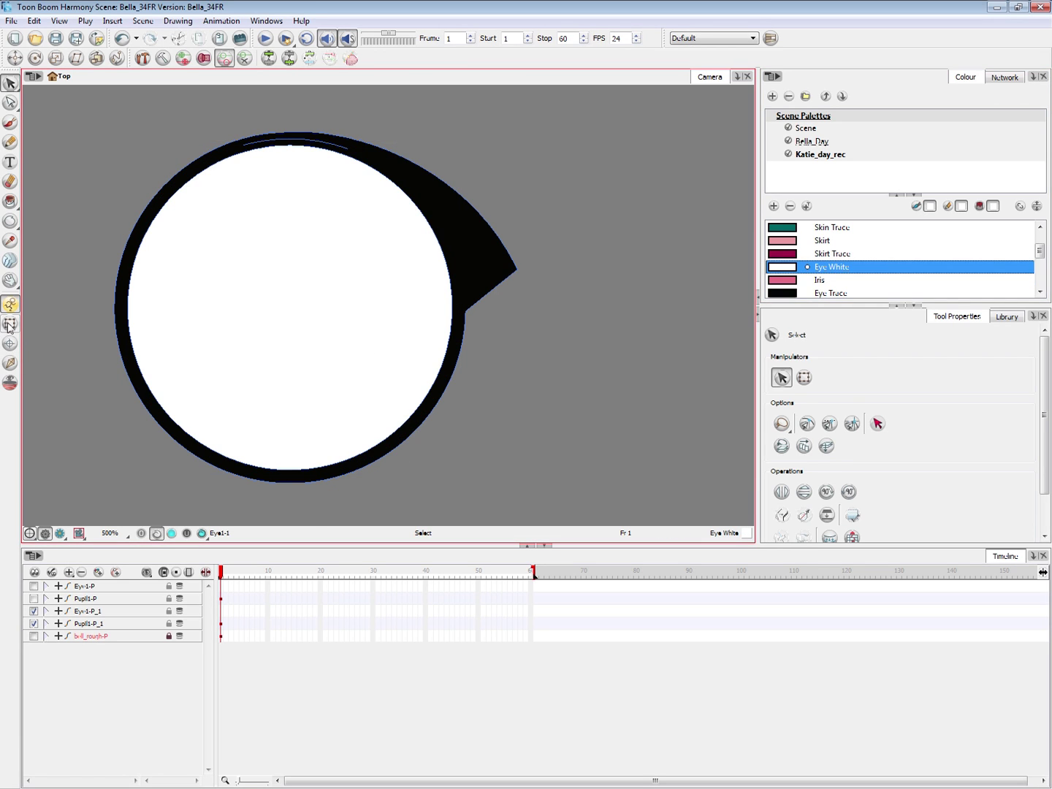
# - Try shifting the repainted white fill away from its outline, and undo the move
pyautogui.click(10, 324)
pyautogui.press('Escape')
pyautogui.click(409, 304)
pyautogui.moveTo(377, 316)
pyautogui.mouseDown()
pyautogui.moveTo(383, 325)
pyautogui.moveTo(370, 315)
pyautogui.mouseUp()
pyautogui.hotkey('ctrl', 'z')
pyautogui.hotkey('alt', 's')
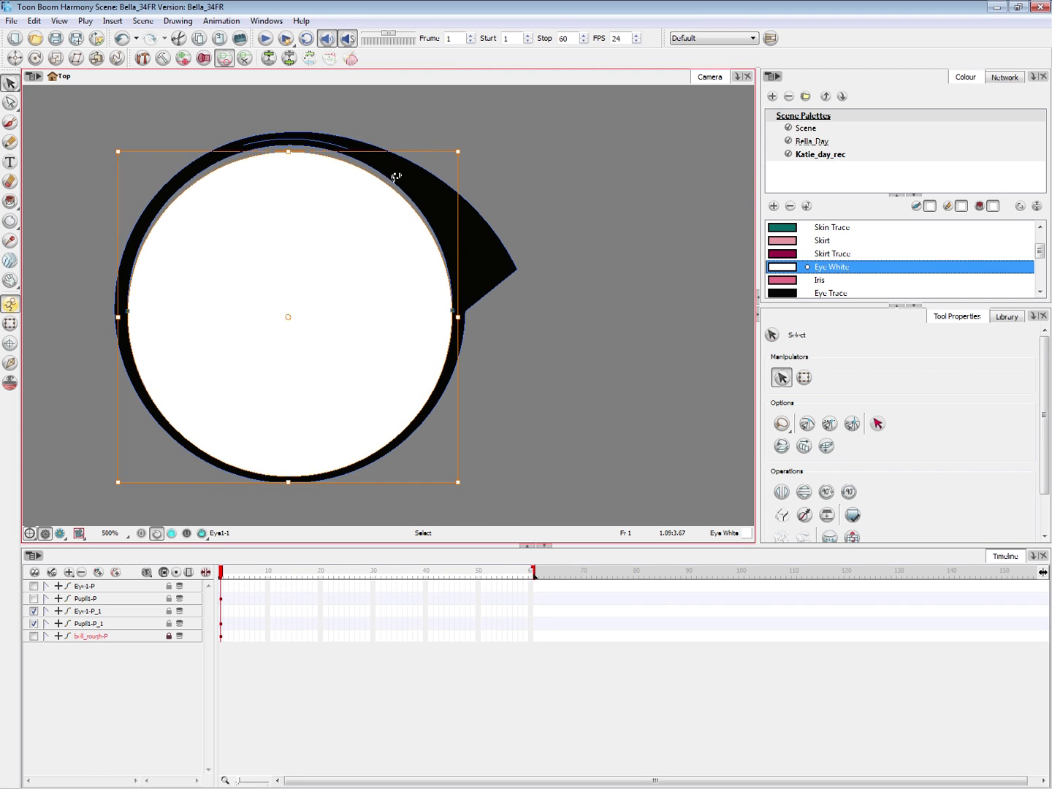
pyautogui.hotkey('ctrl', 'z')
# - Reposition the copied pupil with the Transform tool so its left side is cut off along the eye white's edge
pyautogui.click(10, 324)
pyautogui.click(217, 335)
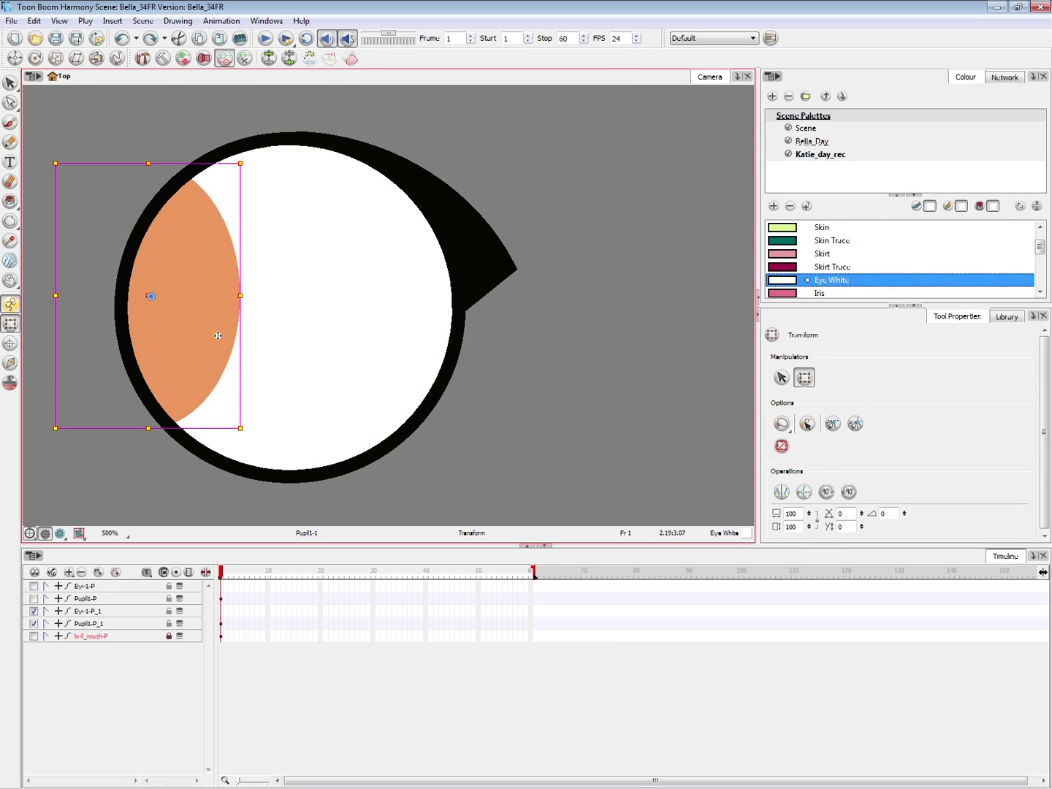
pyautogui.moveTo(204, 334); pyautogui.dragTo(274, 332)
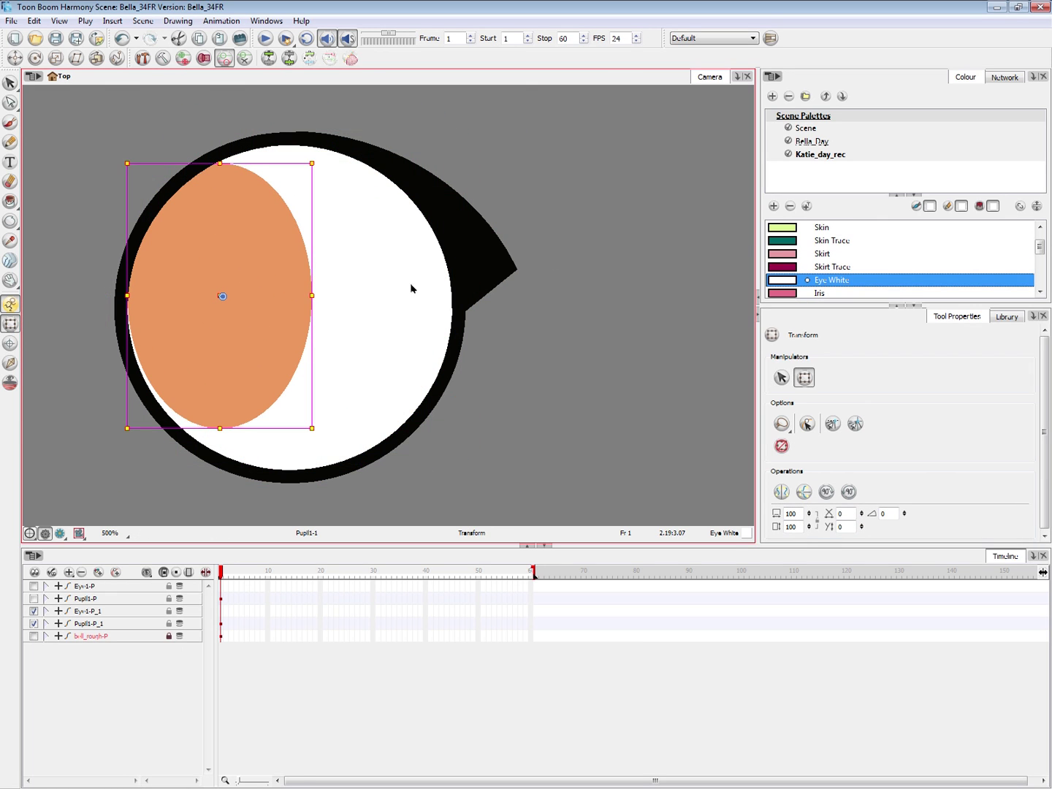
pyautogui.click(401, 312)
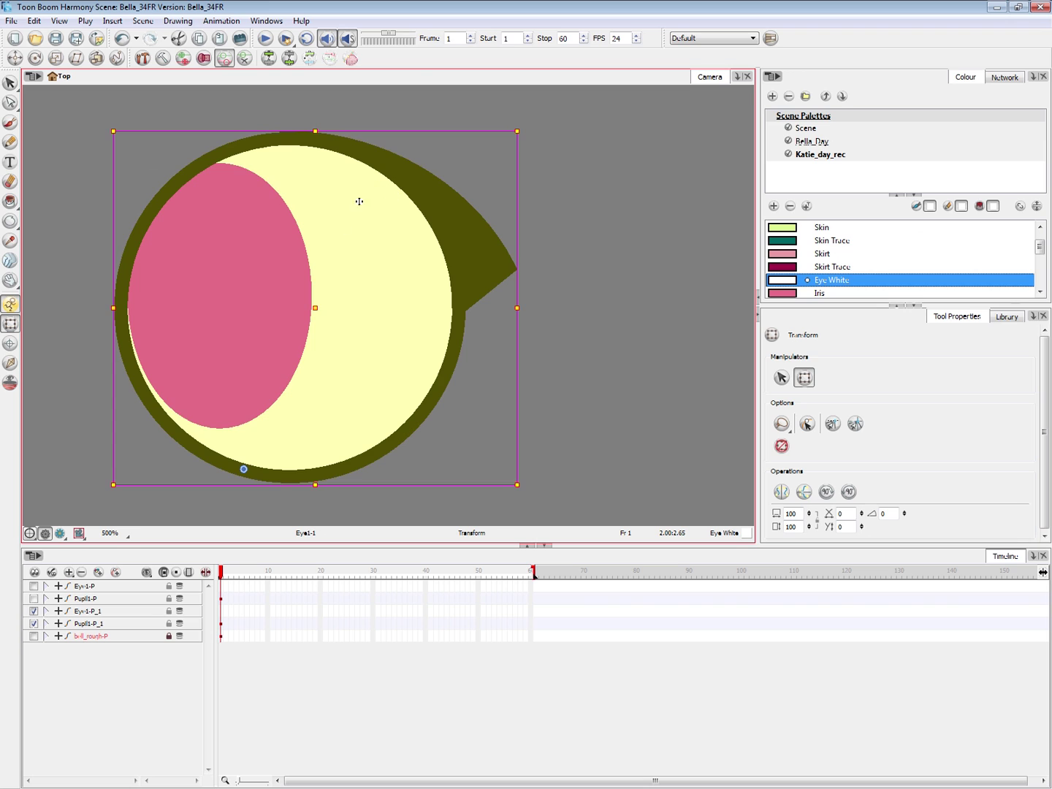
pyautogui.click(268, 278)
pyautogui.moveTo(270, 293); pyautogui.dragTo(248, 305)
pyautogui.click(600, 295)
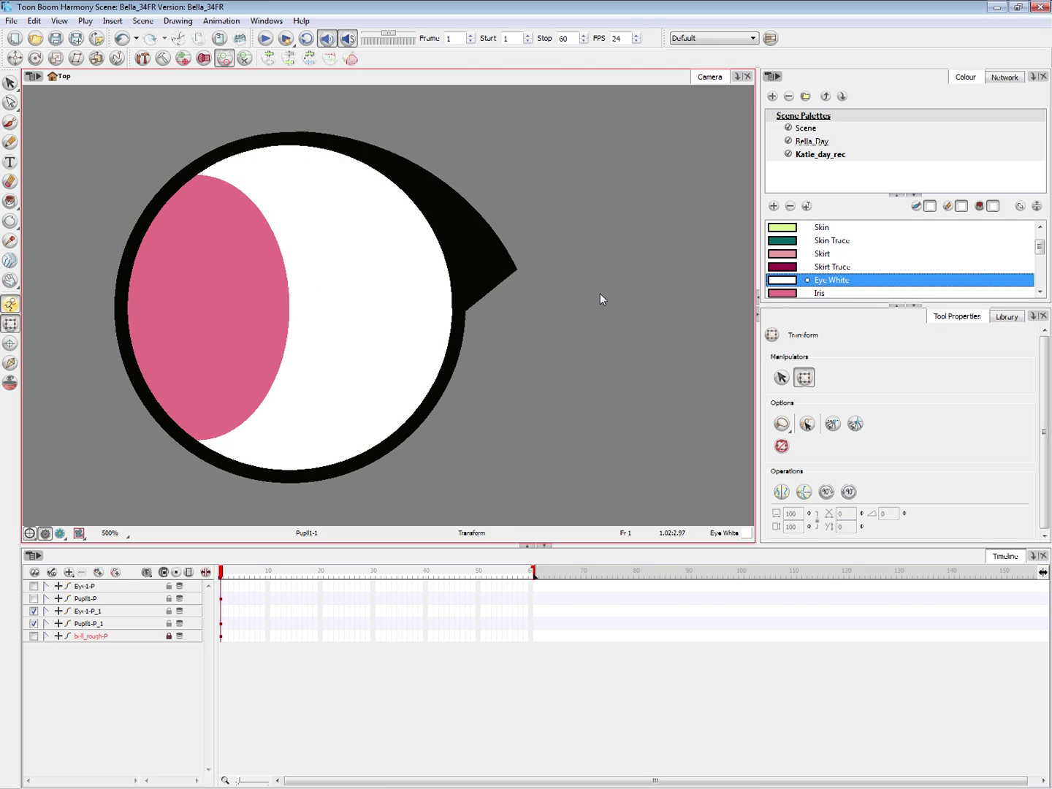
# - Move Cutter_1 closer to Colour-Override_3 in the copied eye network
pyautogui.hotkey('alt', 'Tab')
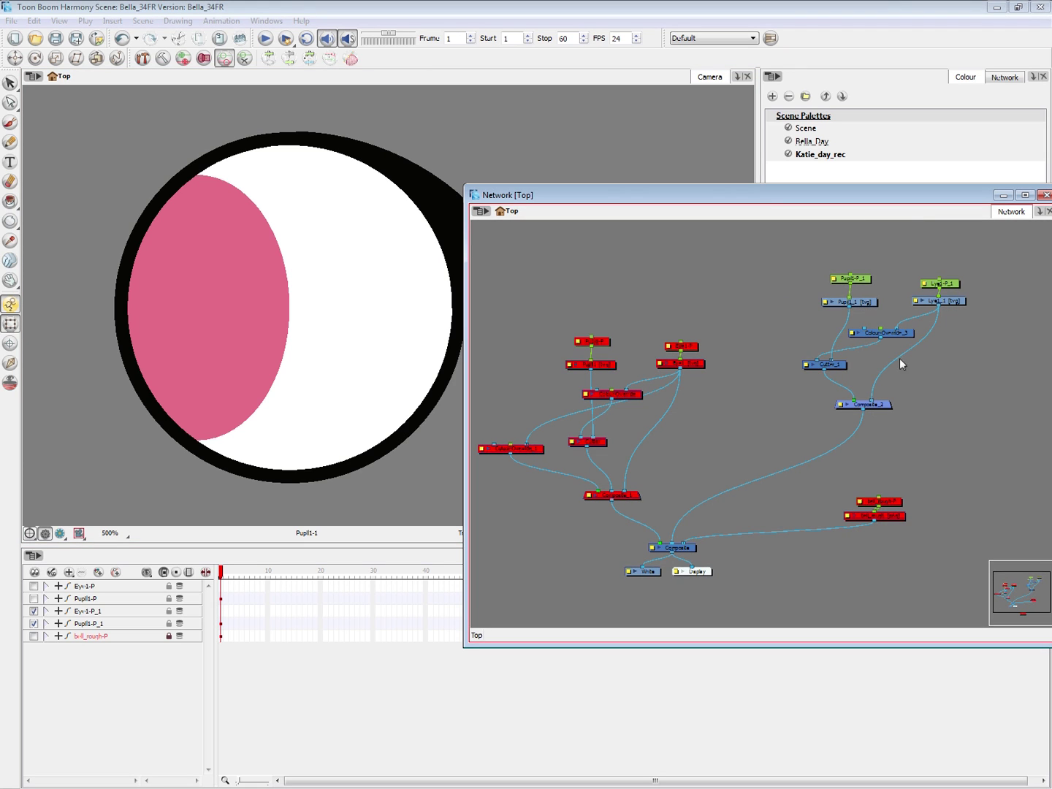
pyautogui.moveTo(841, 365); pyautogui.dragTo(847, 357)
pyautogui.moveTo(798, 257); pyautogui.dragTo(964, 430)
pyautogui.click(960, 433)
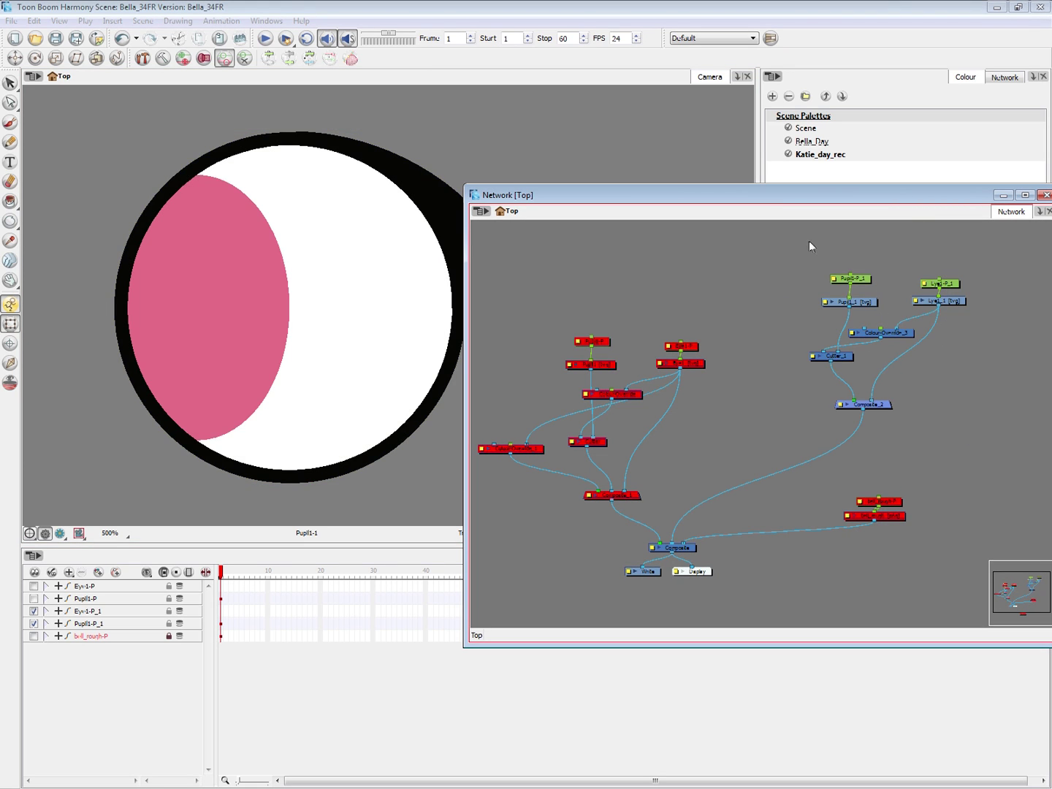
pyautogui.moveTo(828, 254); pyautogui.dragTo(965, 427)
# - Try altering the copied eye's circular outline with the Select tool, undo the changes and return to Transform
pyautogui.click(423, 410)
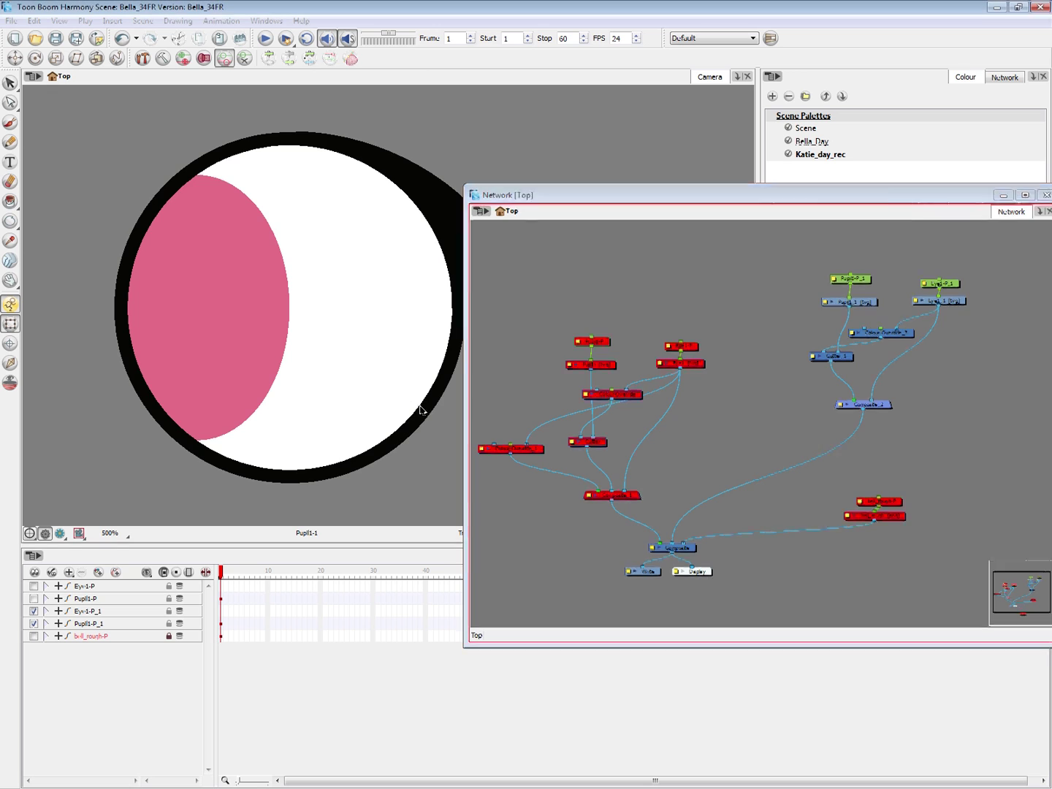
pyautogui.hotkey('alt', 's')
pyautogui.click(449, 371)
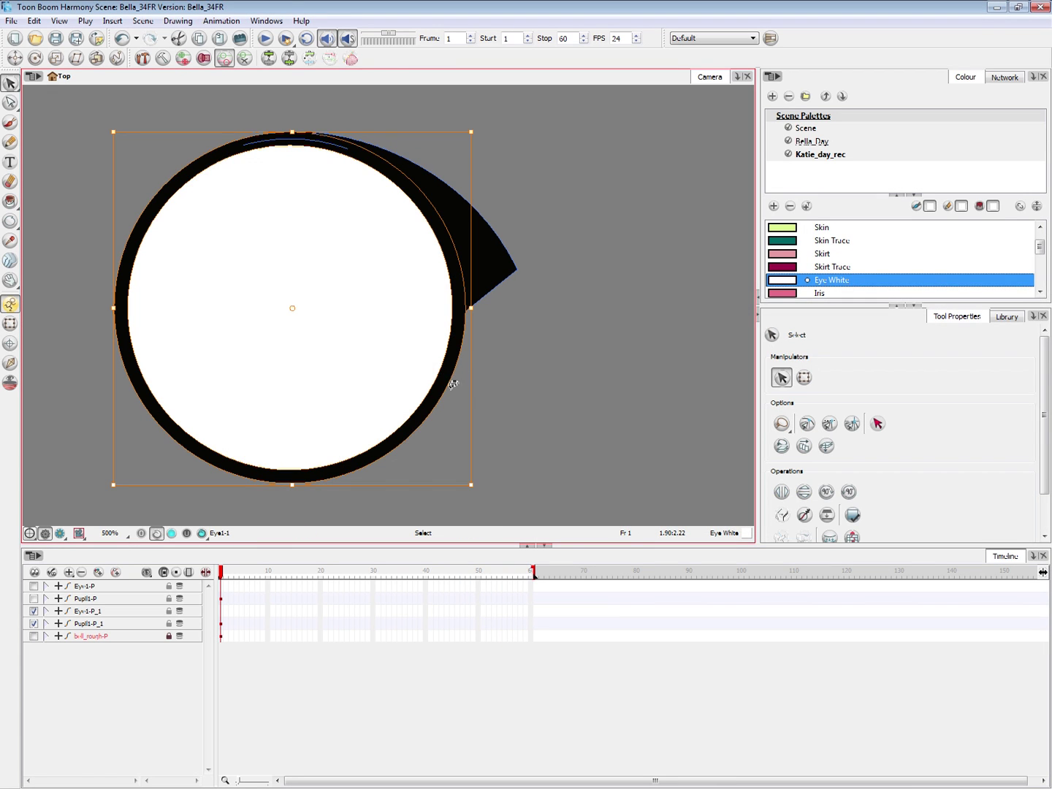
pyautogui.moveTo(472, 485)
pyautogui.mouseDown()
pyautogui.moveTo(458, 498)
pyautogui.moveTo(486, 466)
pyautogui.mouseUp()
pyautogui.hotkey('ctrl', 'z')
pyautogui.hotkey('ctrl', 'z')
pyautogui.click(9, 325)
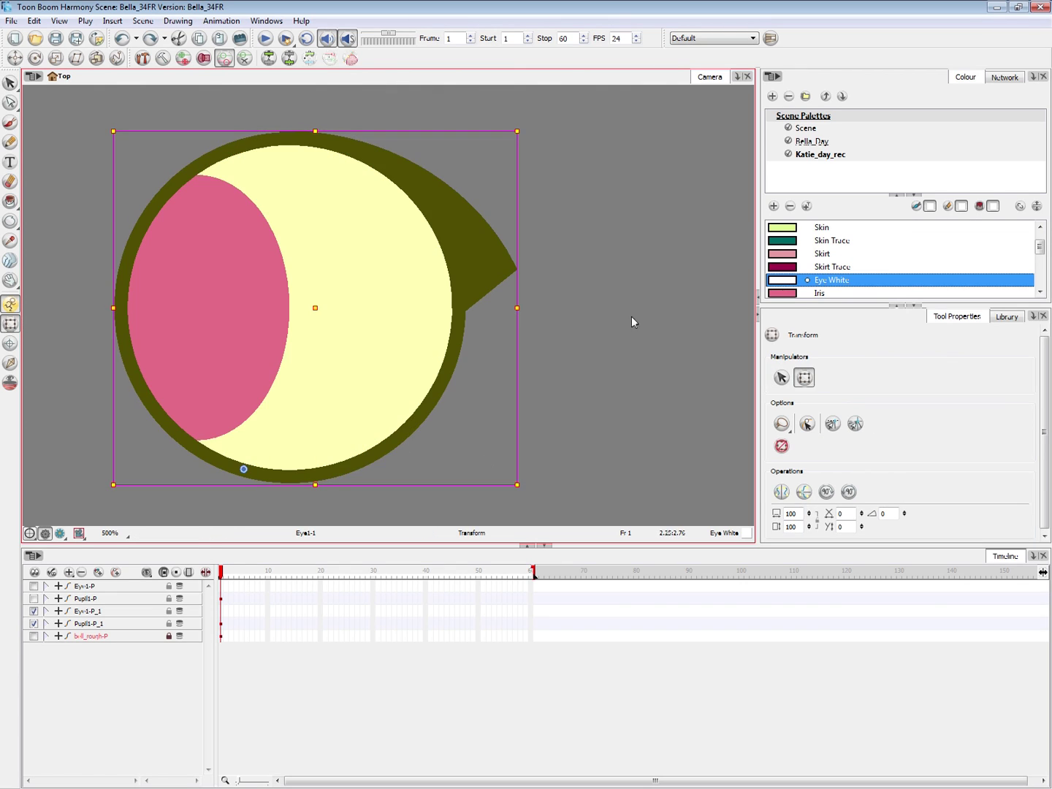
# - Preview the copied eye in Render View and return to the OpenGL view
pyautogui.hotkey('alt', 'Tab')
pyautogui.click(708, 363)
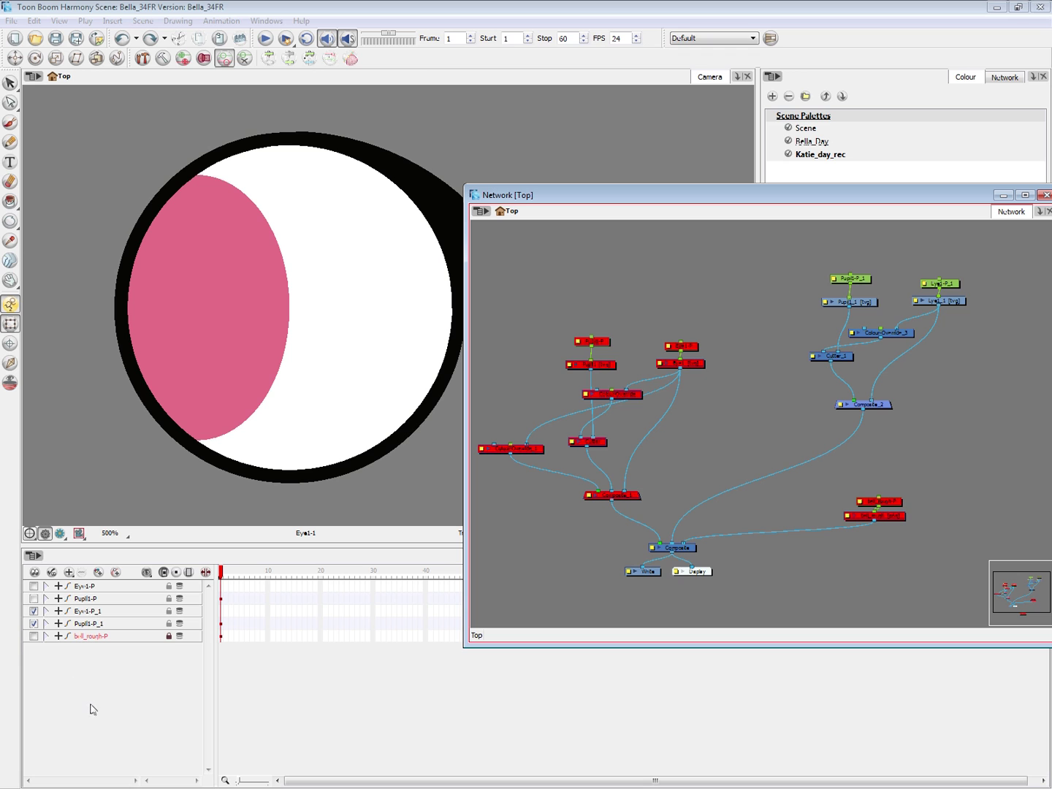
pyautogui.click(90, 653)
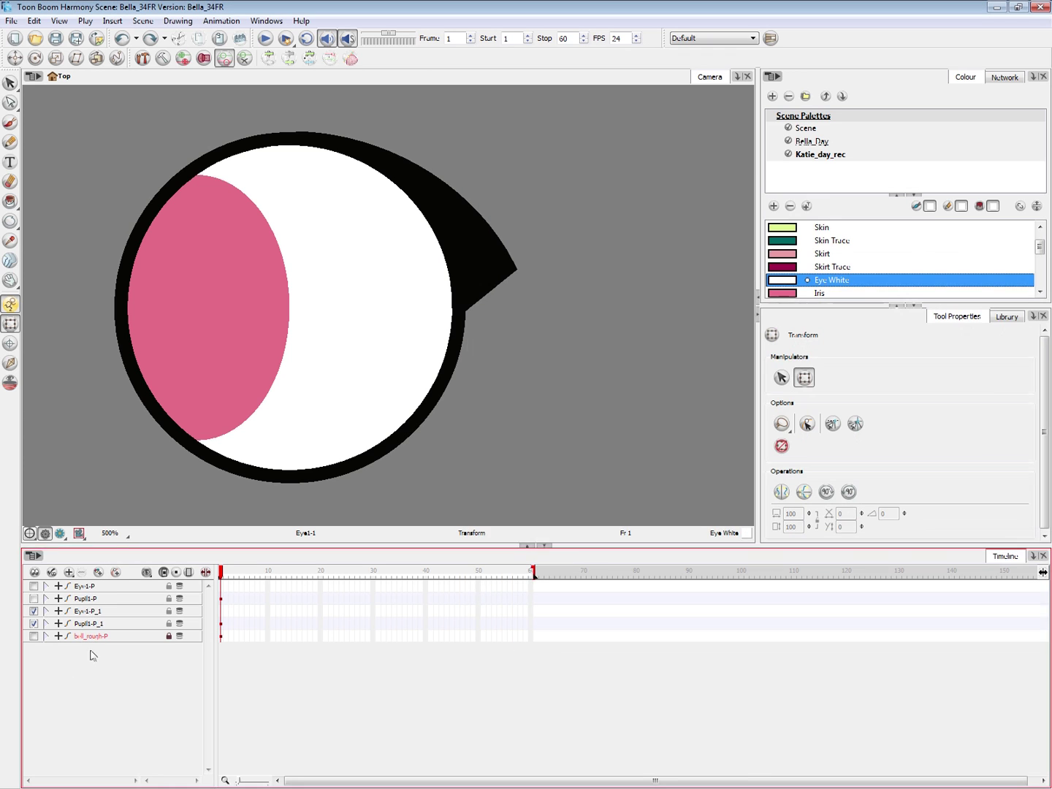
pyautogui.click(60, 533)
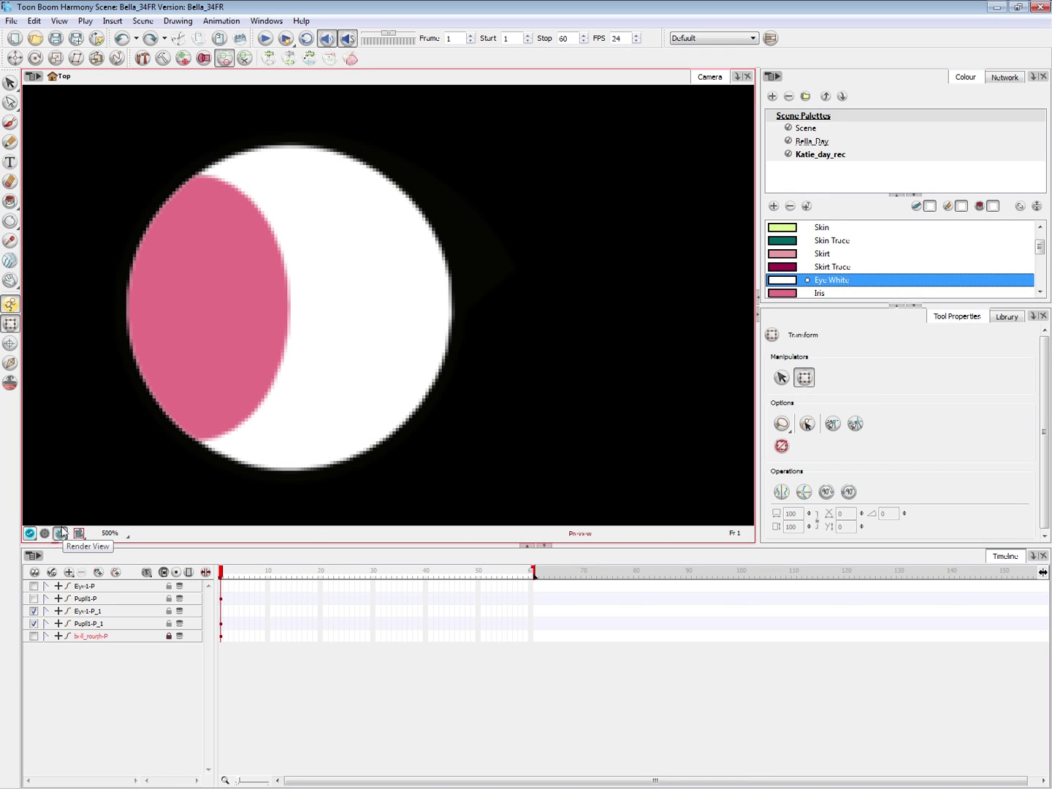
pyautogui.click(45, 534)
# - Add a new drawing layer and place it below the rough drawing's layer
pyautogui.click(95, 634)
pyautogui.hotkey('ctrl', 'r')
pyautogui.moveTo(61, 639); pyautogui.dragTo(61, 659)
# - Draw a rectangle around the eye on the new layer with the Scene palette's Green and fill it with Green
pyautogui.scroll(-3, 397, 364)
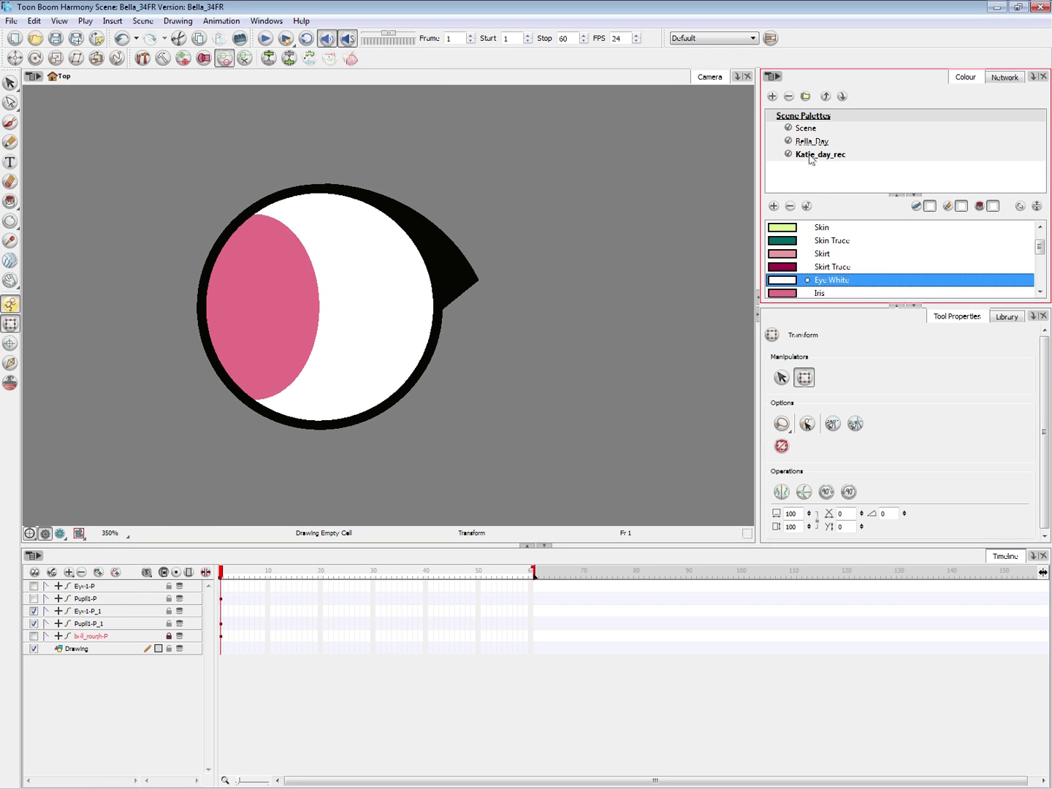
pyautogui.click(805, 128)
pyautogui.click(825, 266)
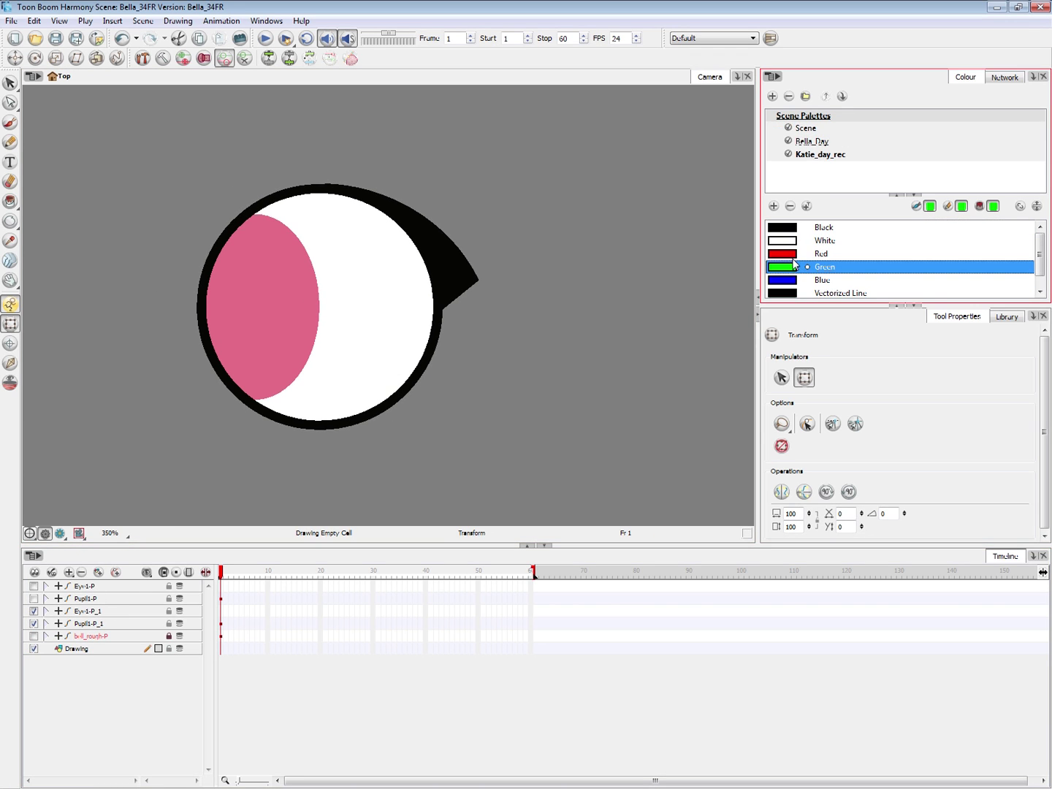
pyautogui.click(12, 224)
pyautogui.click(58, 236)
pyautogui.moveTo(89, 129); pyautogui.dragTo(638, 502)
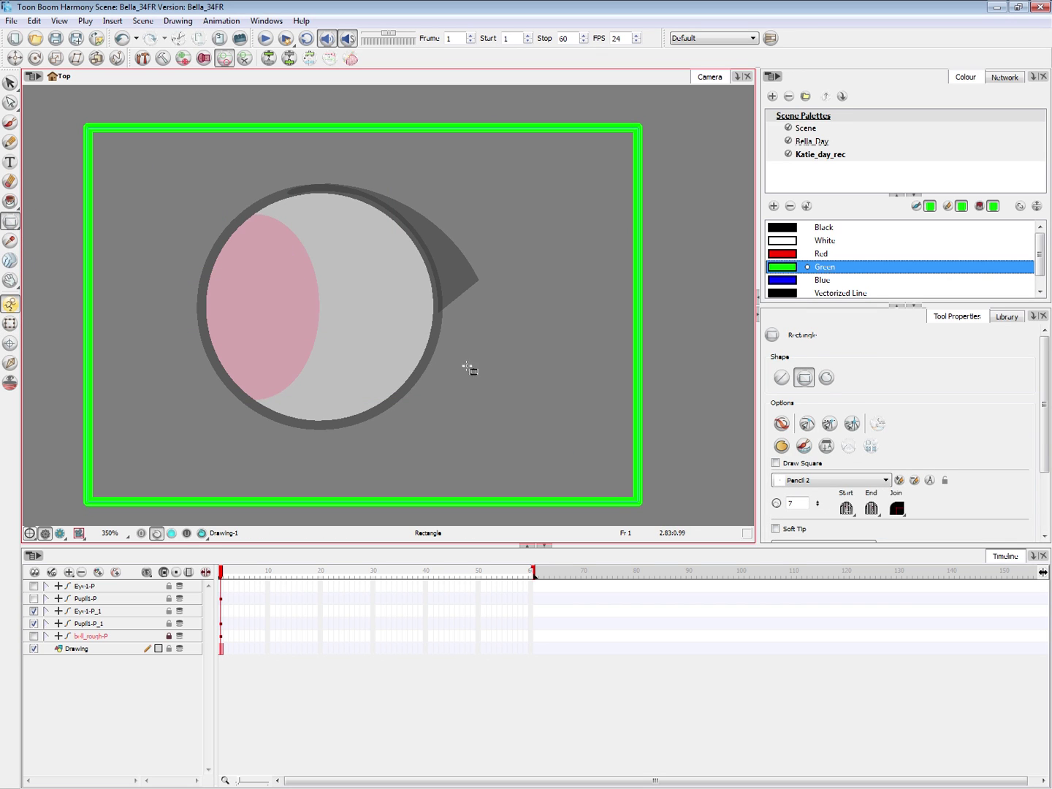
pyautogui.press('i')
pyautogui.click(482, 376)
pyautogui.click(10, 325)
pyautogui.click(108, 702)
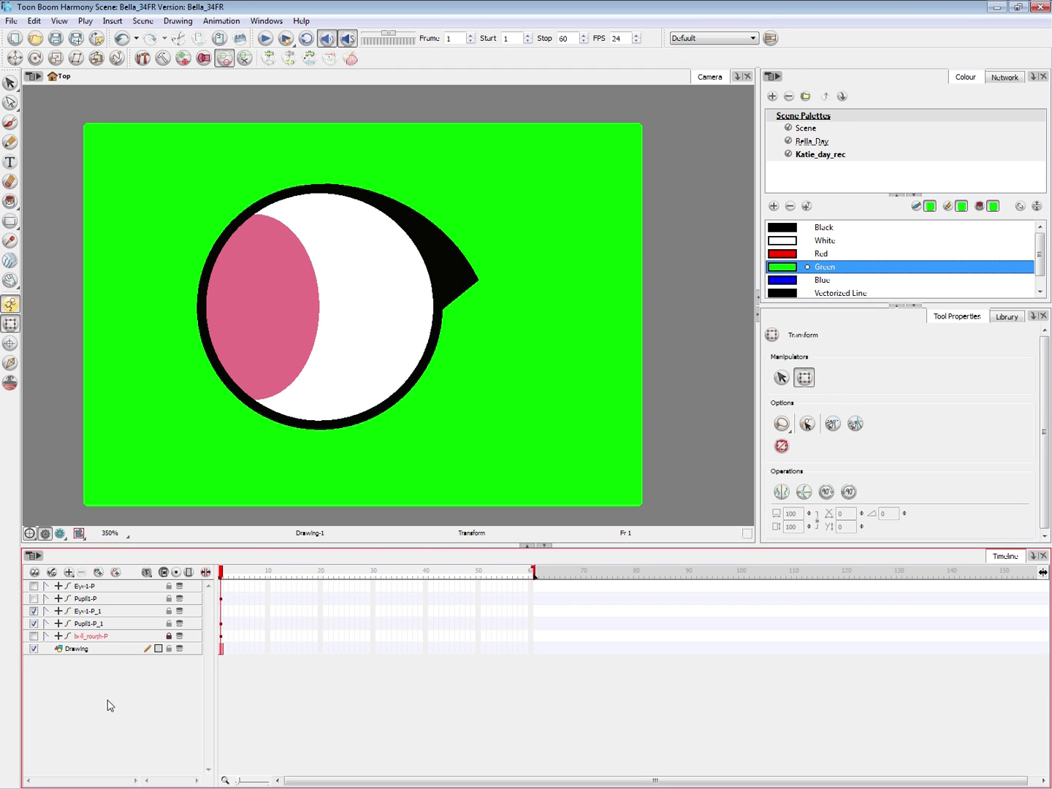
# - Examine the masked eye against the green background in Render View at zoom levels from 100% to 300%
pyautogui.click(61, 535)
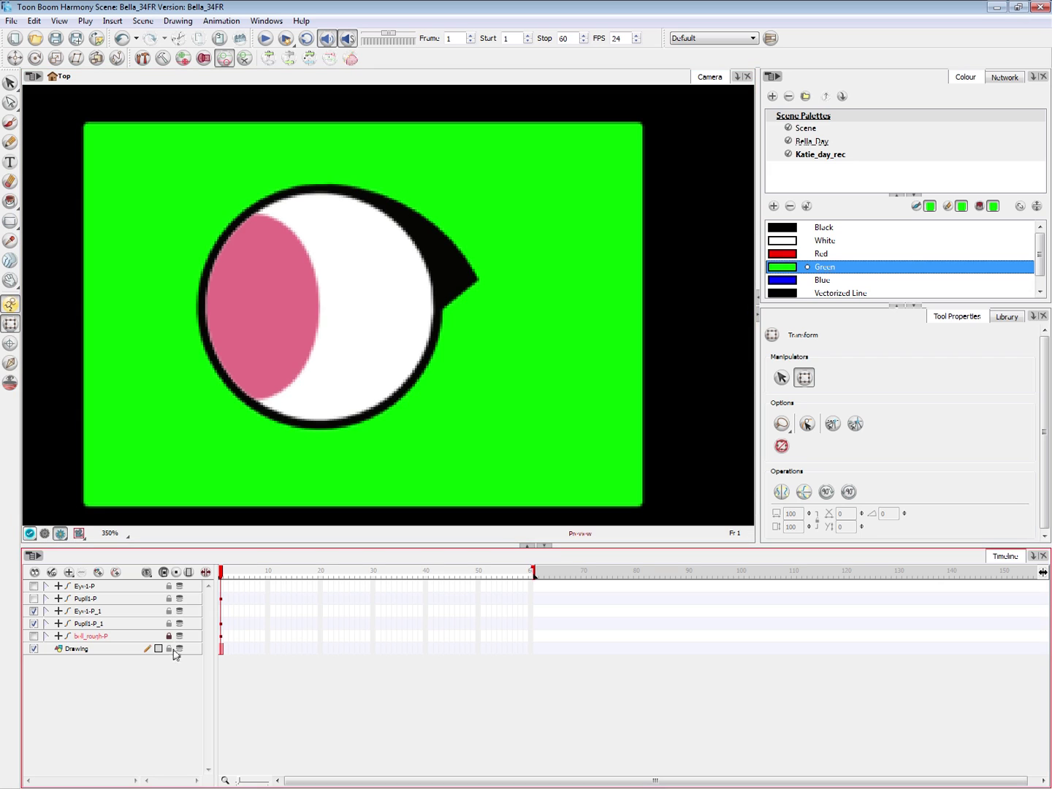
pyautogui.press('1')
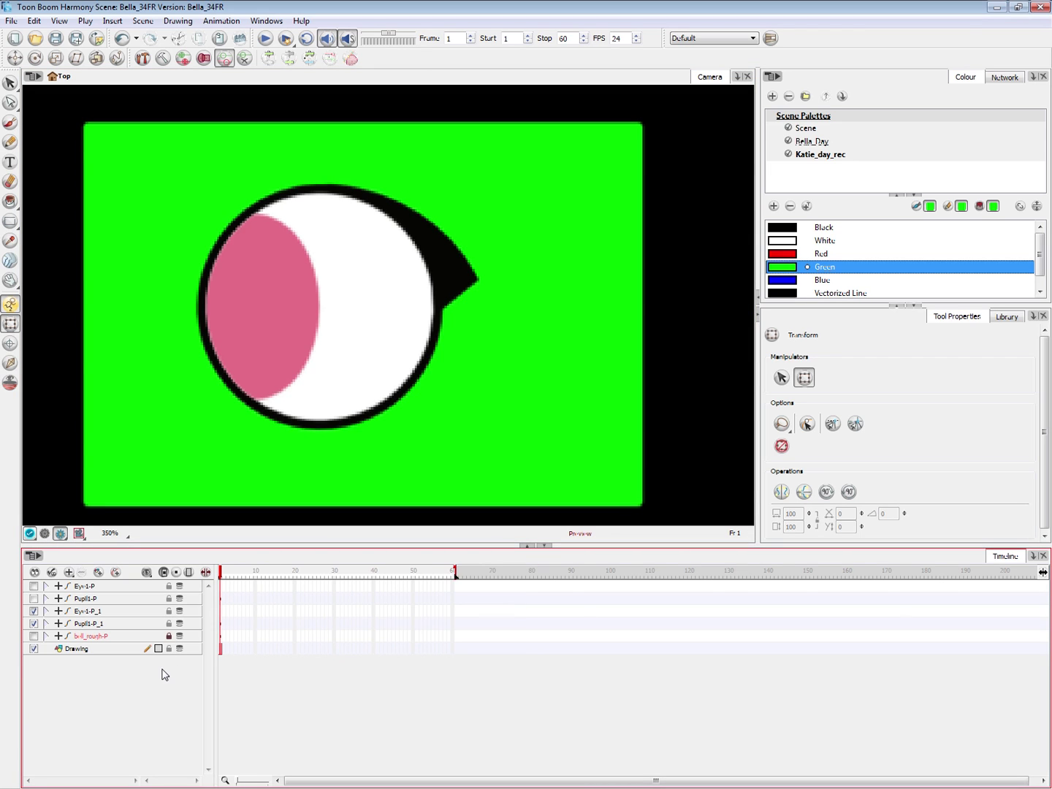
pyautogui.click(399, 453)
pyautogui.press('1')
pyautogui.press('1')
pyautogui.press('1')
pyautogui.press('1')
pyautogui.press('1')
pyautogui.press('1')
pyautogui.press('1')
pyautogui.press('1')
pyautogui.press('1')
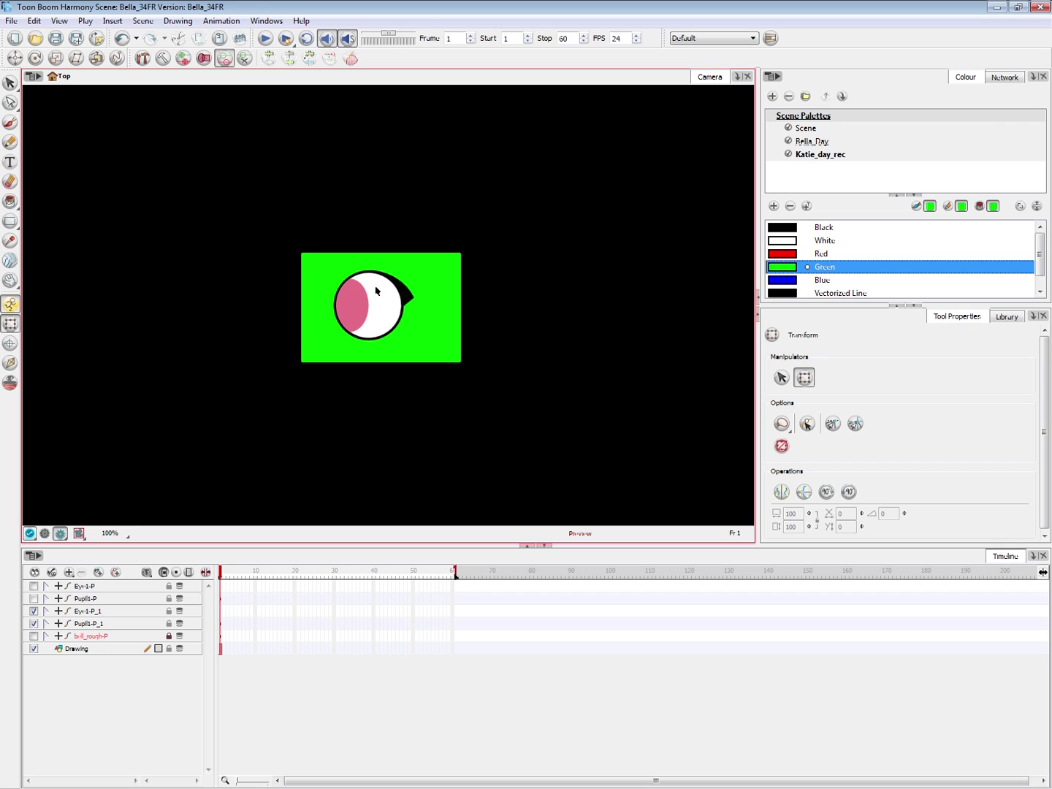
pyautogui.press('2')
pyautogui.press('1')
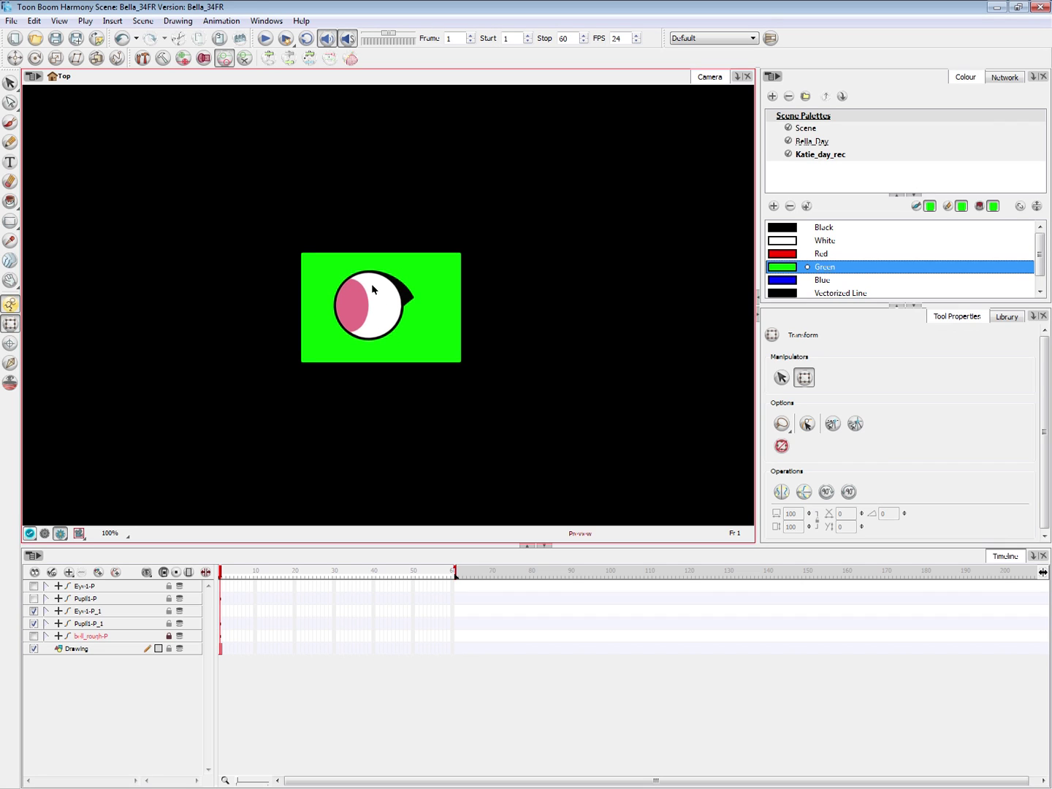
pyautogui.press('2')
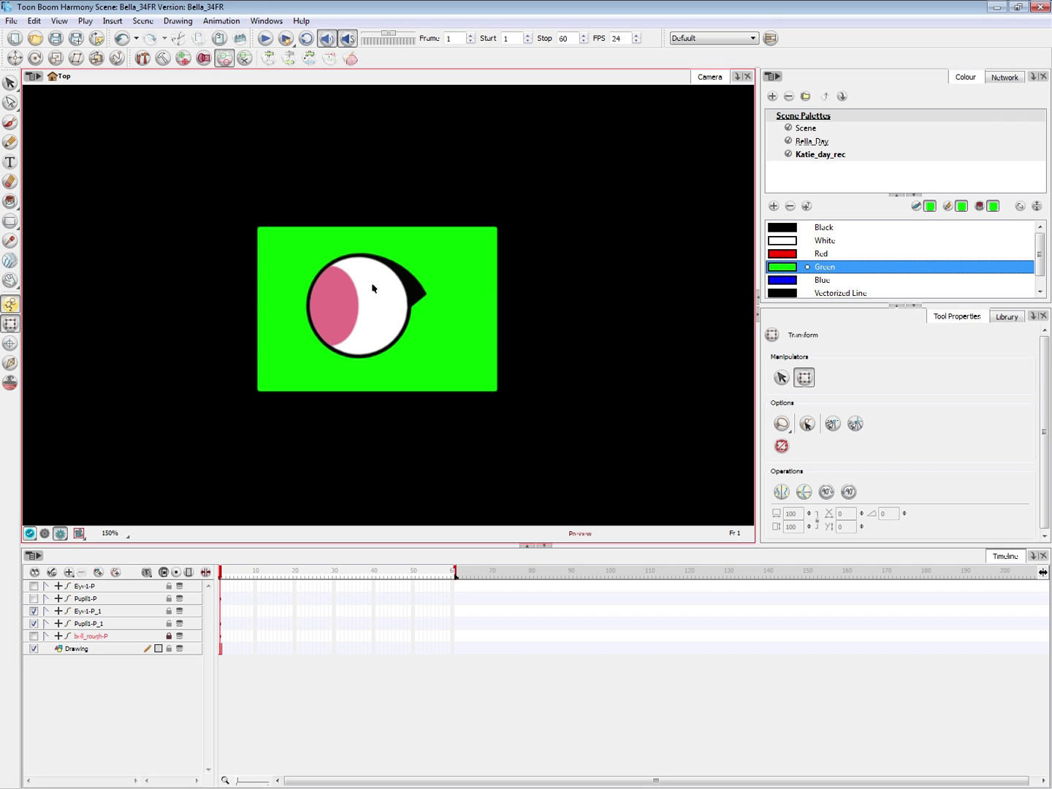
pyautogui.press('2')
pyautogui.press('2')
pyautogui.press('2')
pyautogui.press('2')
pyautogui.press('2')
pyautogui.press('2')
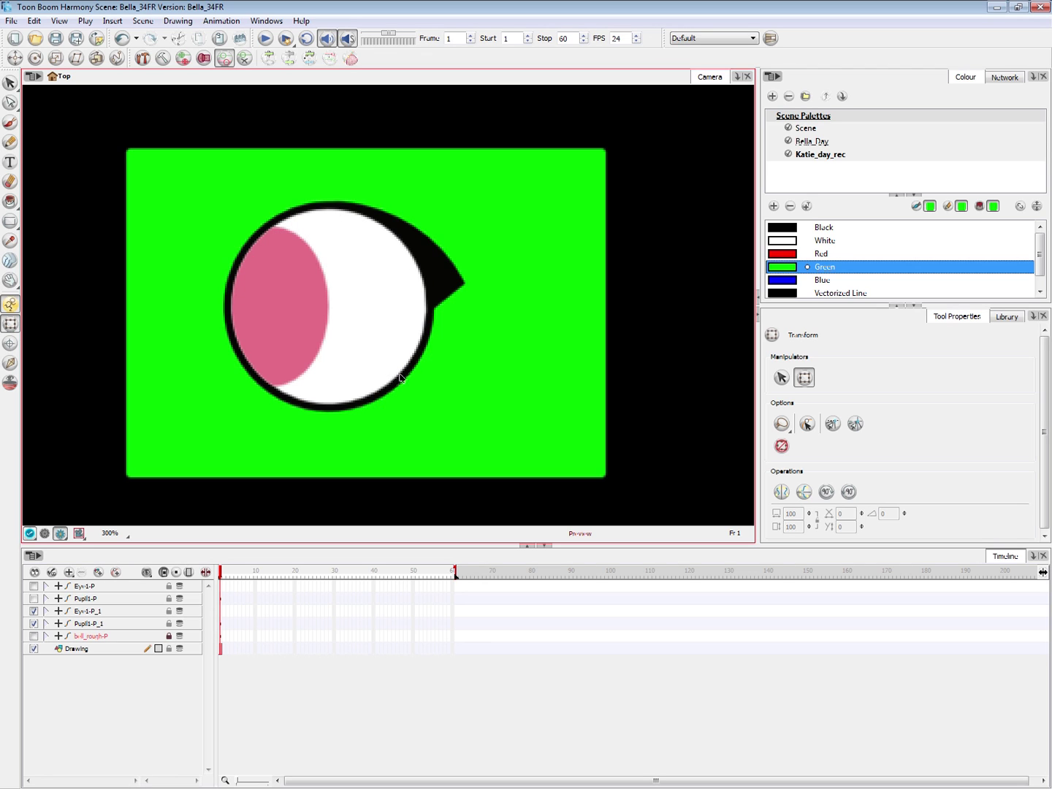
# - Try moving the pupil up and right inside the eye to check its masking, and undo the move
pyautogui.scroll(2, 274, 303)
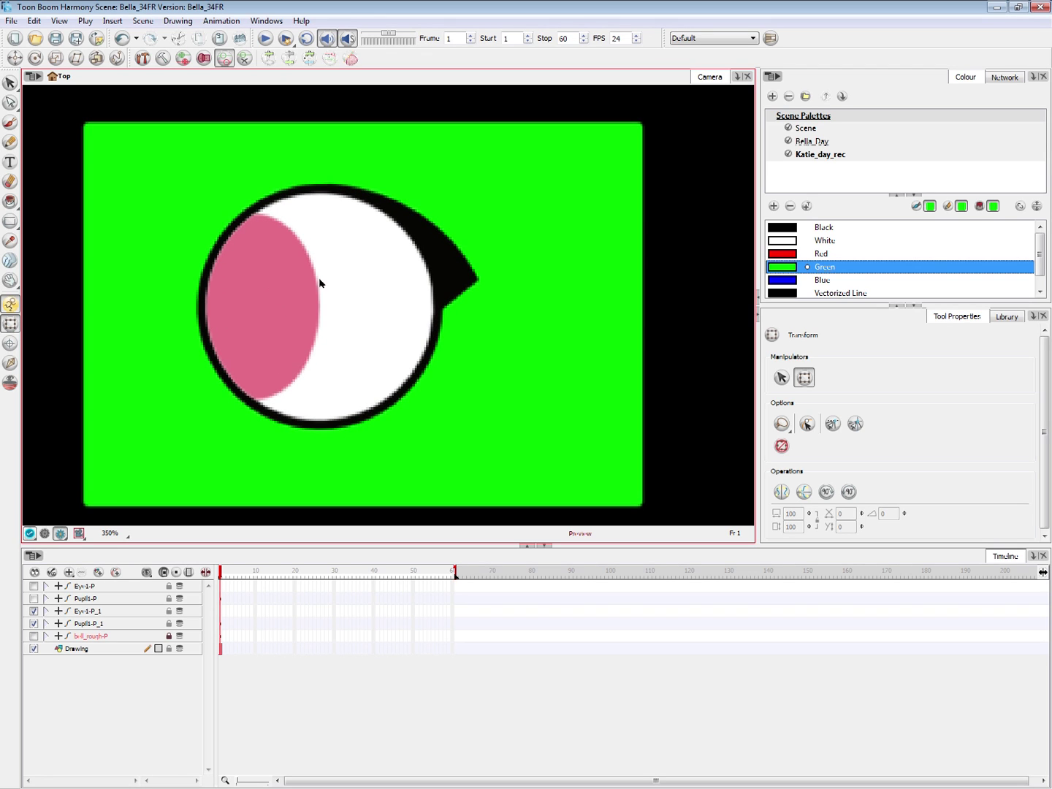
pyautogui.click(247, 322)
pyautogui.moveTo(292, 336); pyautogui.dragTo(336, 300)
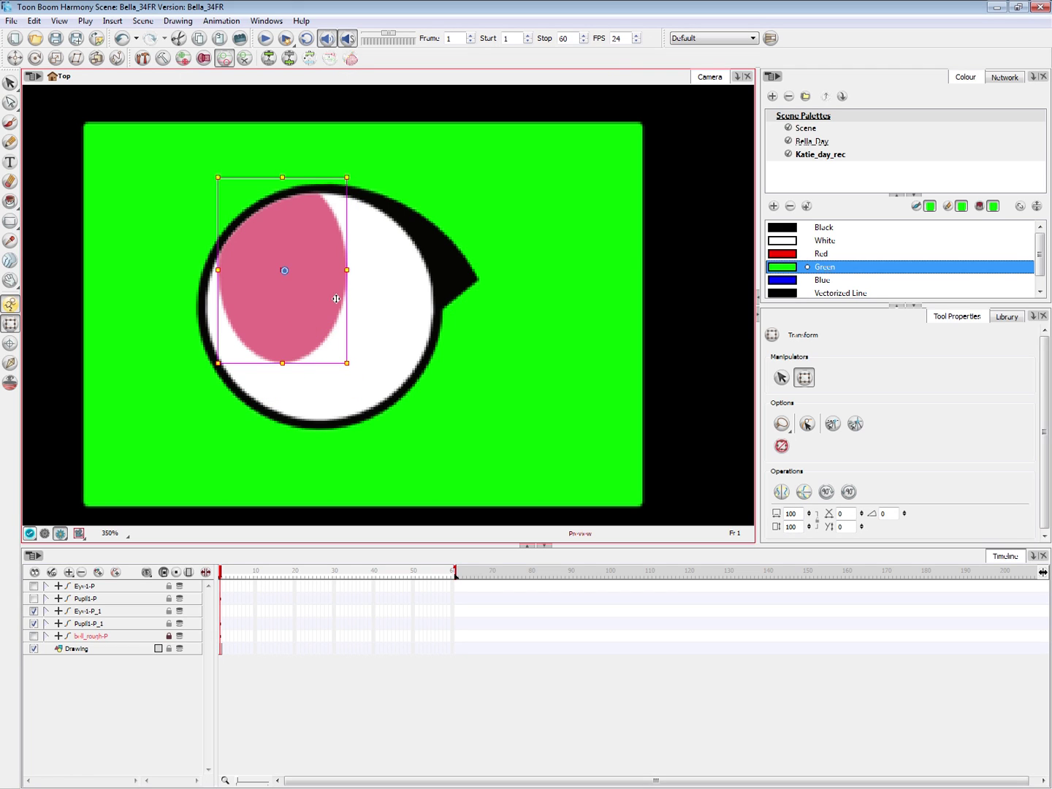
pyautogui.hotkey('ctrl', 'z')
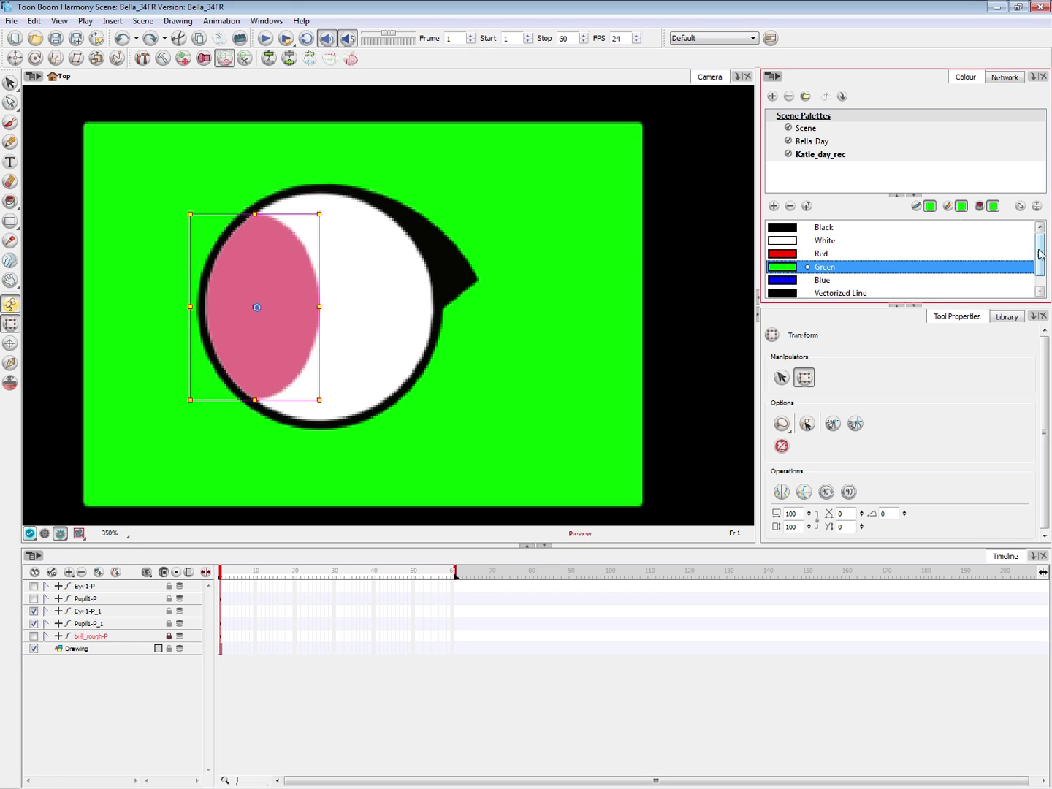
pyautogui.click(821, 154)
pyautogui.moveTo(1040, 238)
pyautogui.mouseDown()
pyautogui.moveTo(1038, 283)
pyautogui.moveTo(1031, 247)
pyautogui.moveTo(1040, 256)
pyautogui.mouseUp()
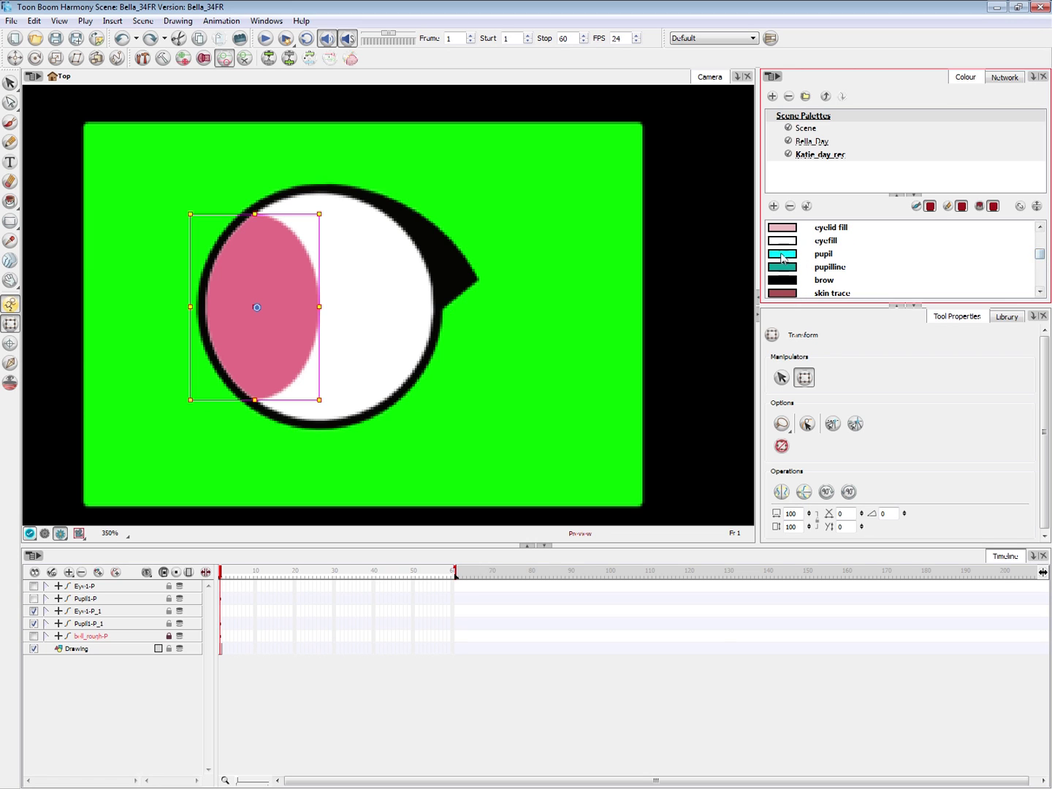
pyautogui.doubleClick(784, 255)
pyautogui.click(709, 288)
# - Set the Iris colour in the Bella_Day palette to black
pyautogui.click(830, 144)
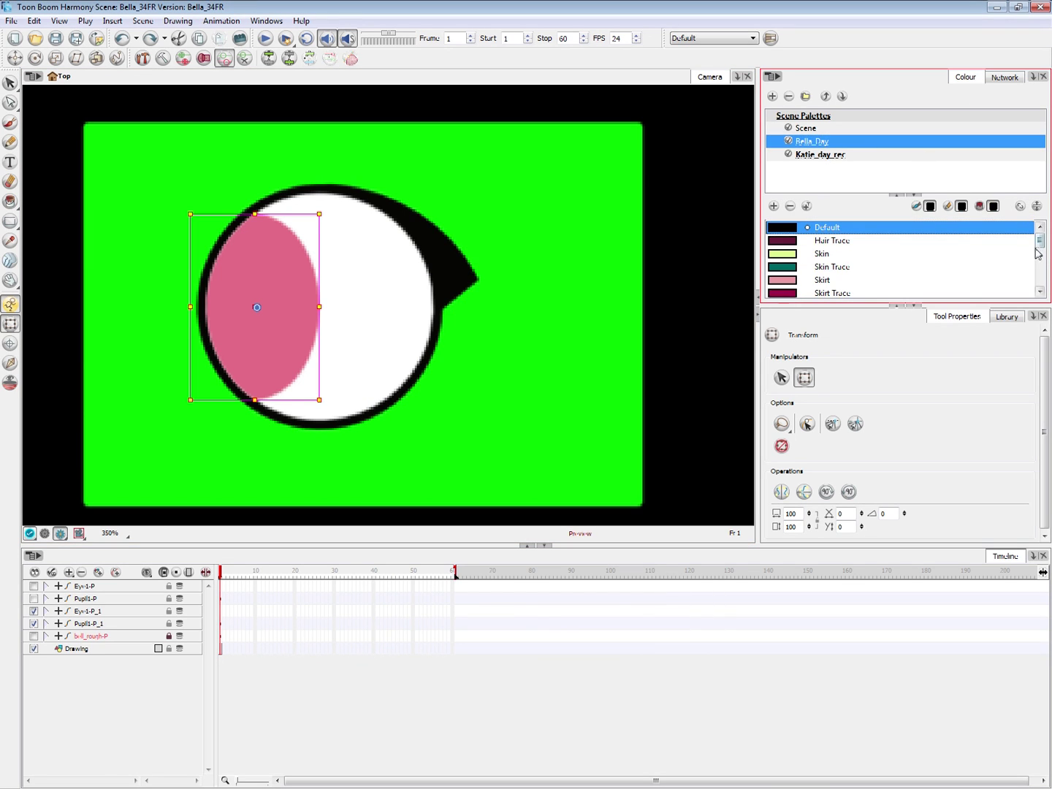
pyautogui.moveTo(1040, 244)
pyautogui.mouseDown()
pyautogui.moveTo(1038, 279)
pyautogui.moveTo(1032, 253)
pyautogui.mouseUp()
pyautogui.doubleClick(785, 266)
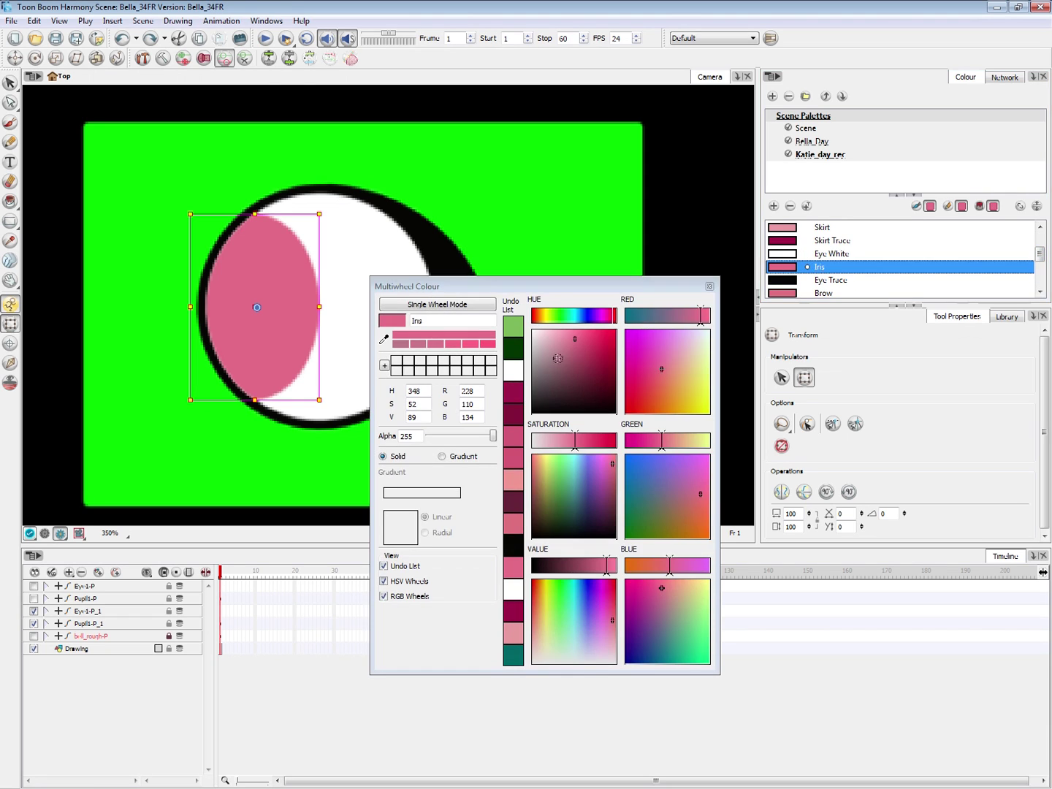
pyautogui.moveTo(554, 355); pyautogui.dragTo(516, 411)
pyautogui.click(709, 286)
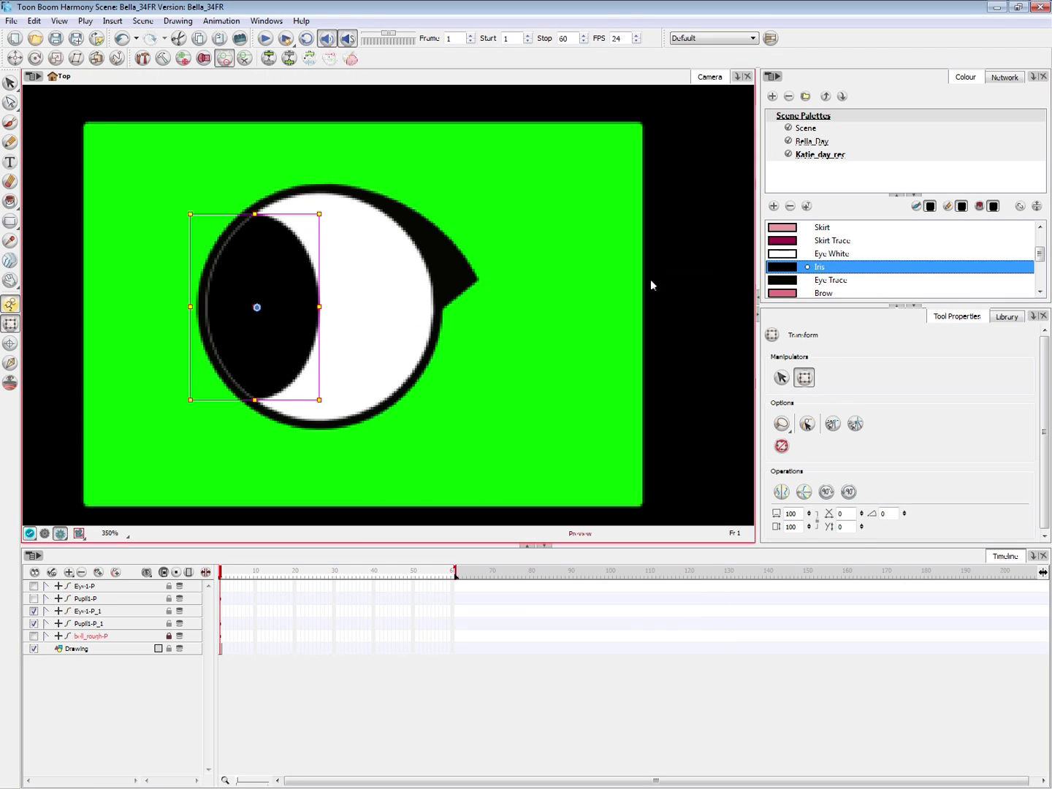
# - Examine the edge between the black pupil and the eye outline, comparing Render View with the OpenGL view
pyautogui.click(519, 257)
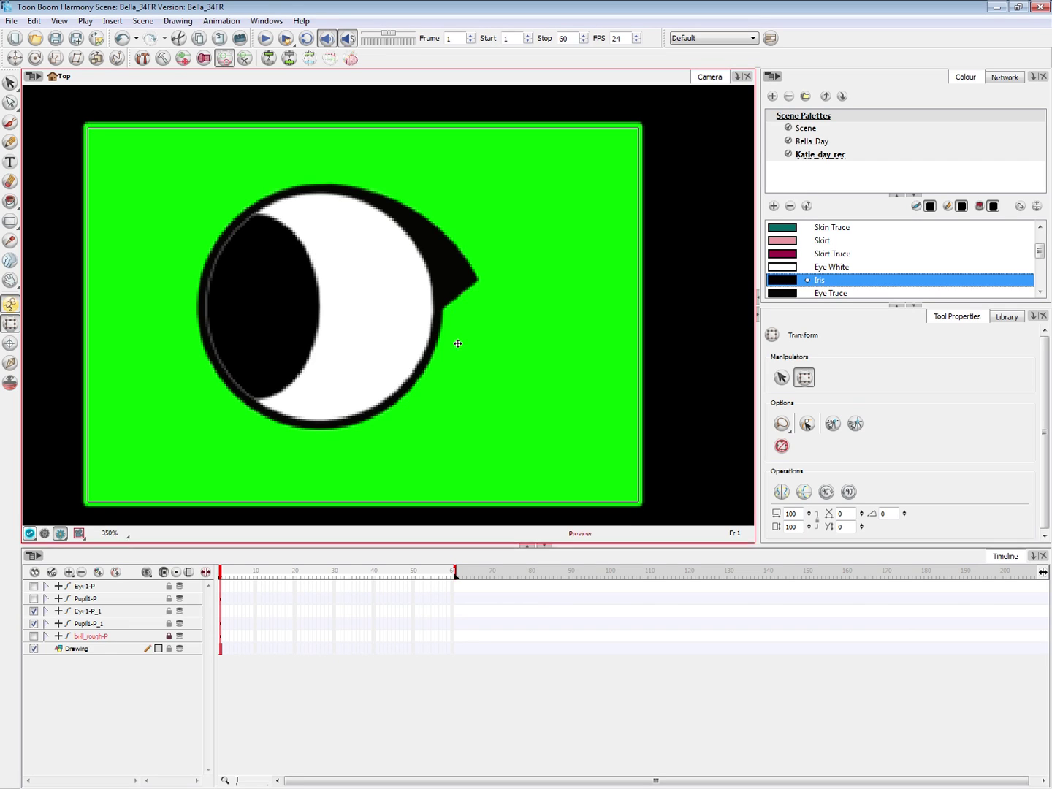
pyautogui.click(404, 363)
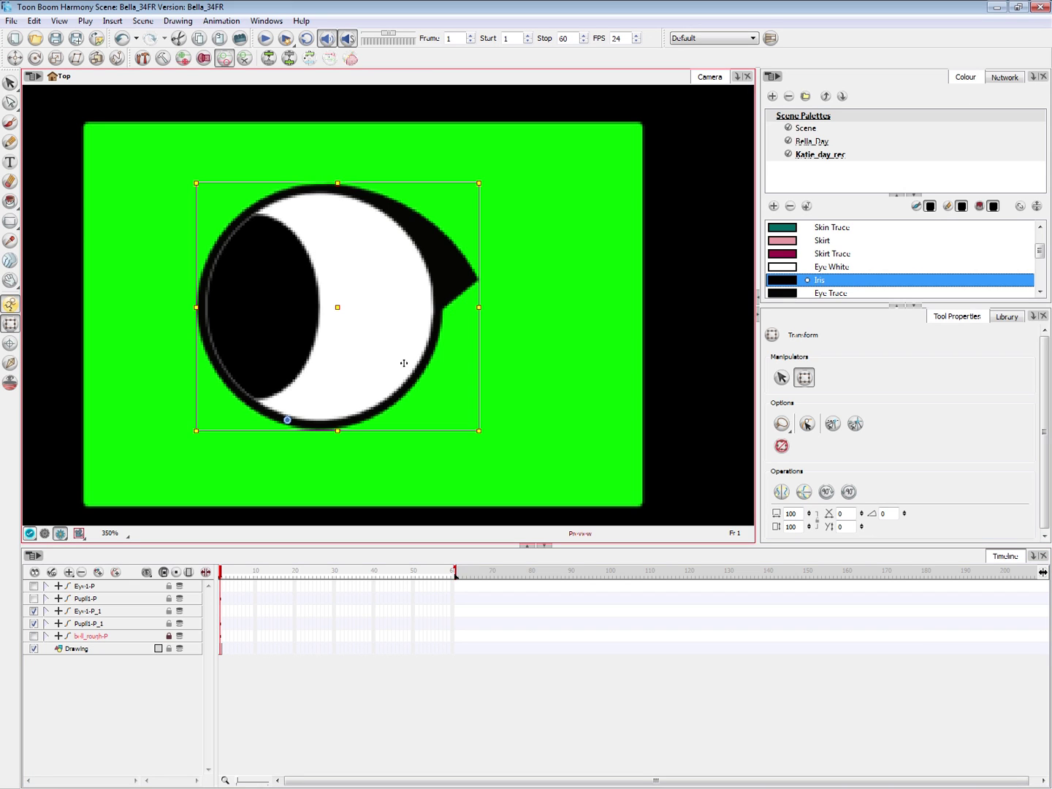
pyautogui.click(44, 533)
pyautogui.moveTo(385, 343); pyautogui.dragTo(391, 352)
pyautogui.hotkey('ctrl', 'z')
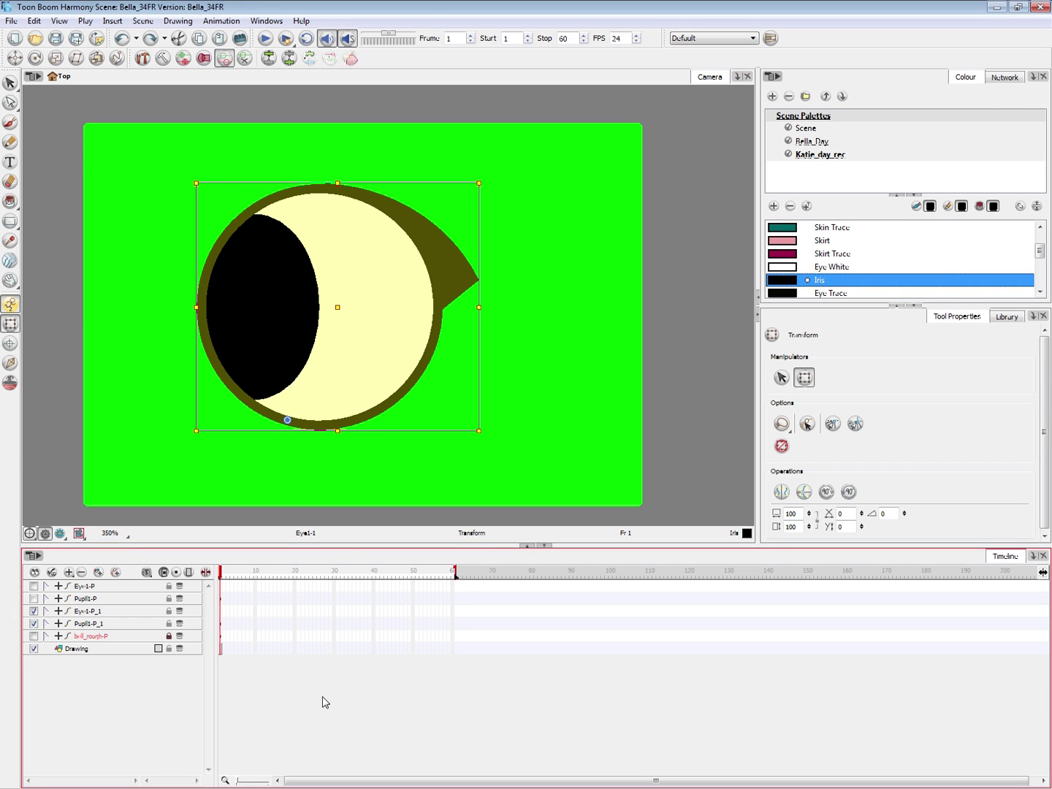
# - Add a Matte-Resize module from the Module Library's Filter category to the network near Composite_2
pyautogui.hotkey('alt', 'Tab')
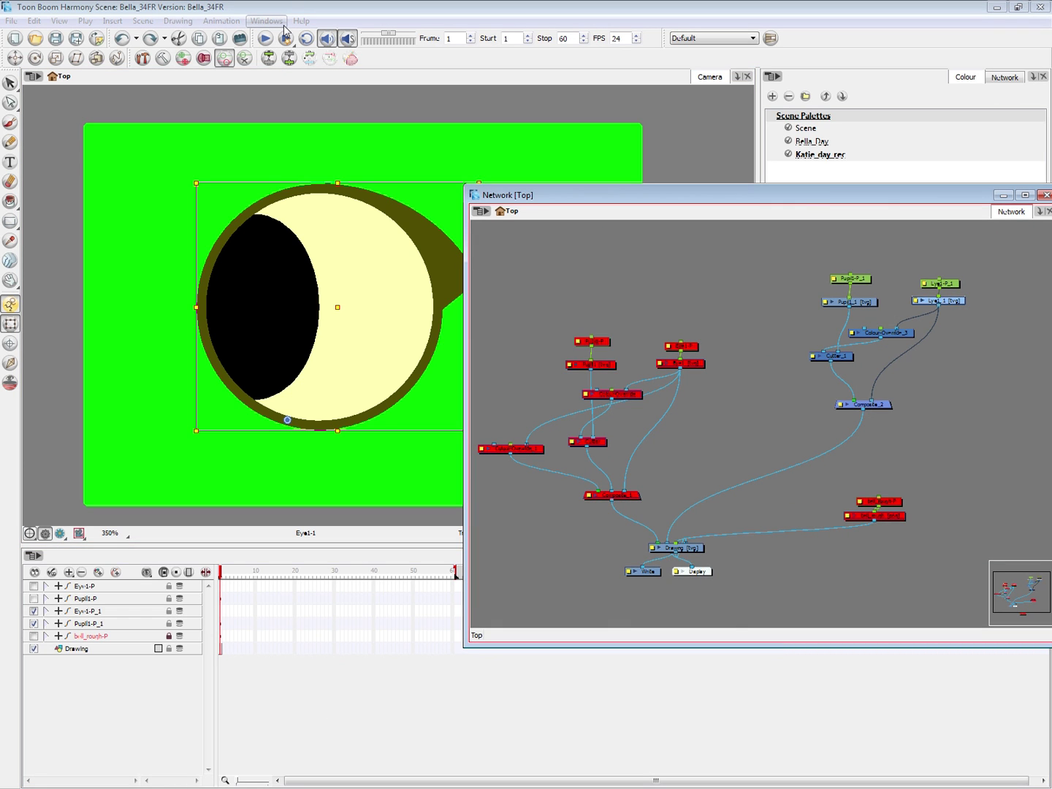
pyautogui.click(790, 367)
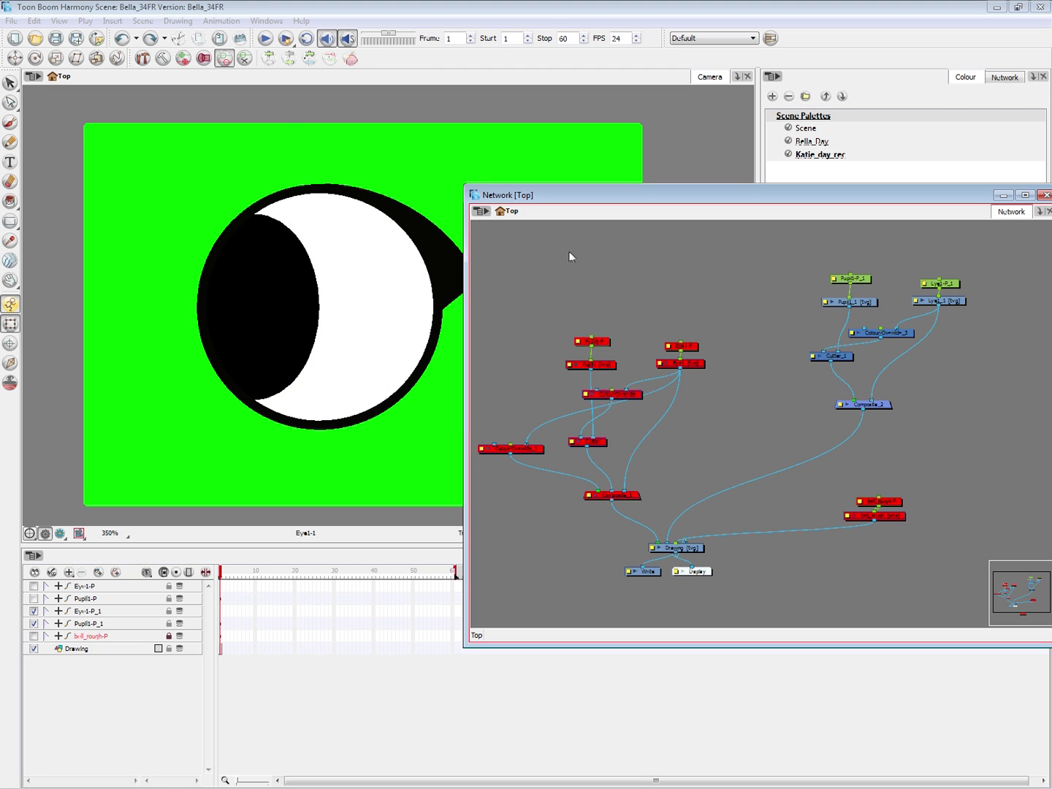
pyautogui.click(267, 20)
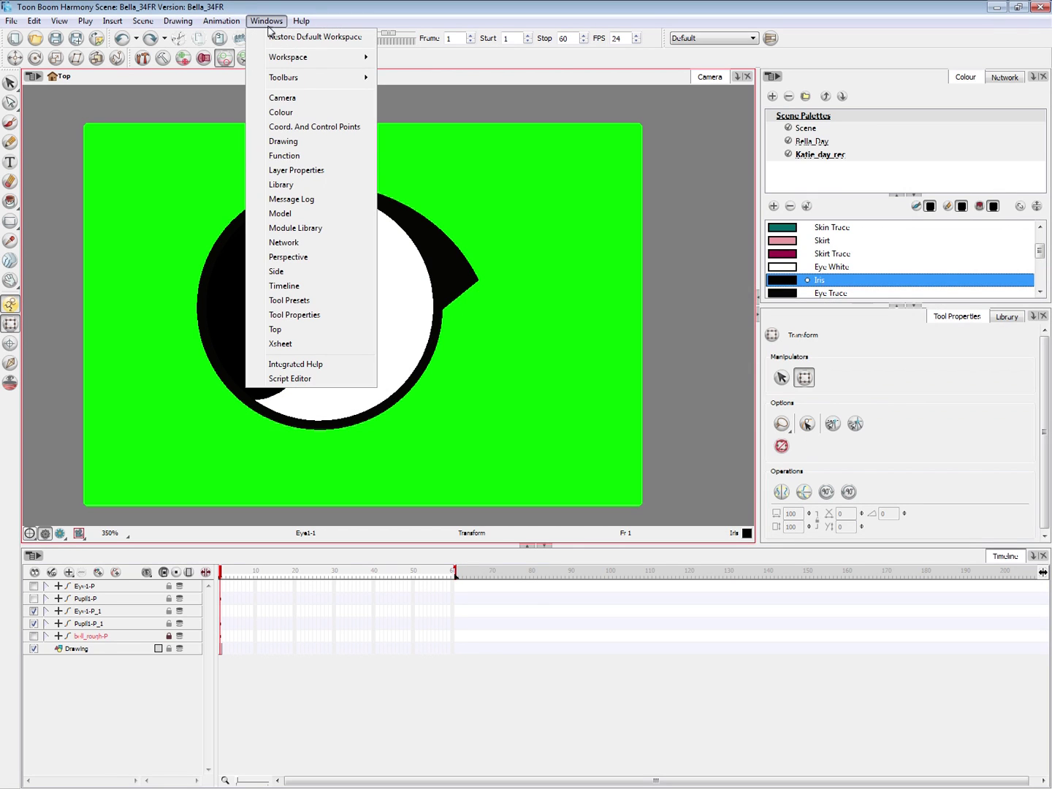
pyautogui.click(318, 228)
pyautogui.moveTo(132, 618); pyautogui.dragTo(635, 205)
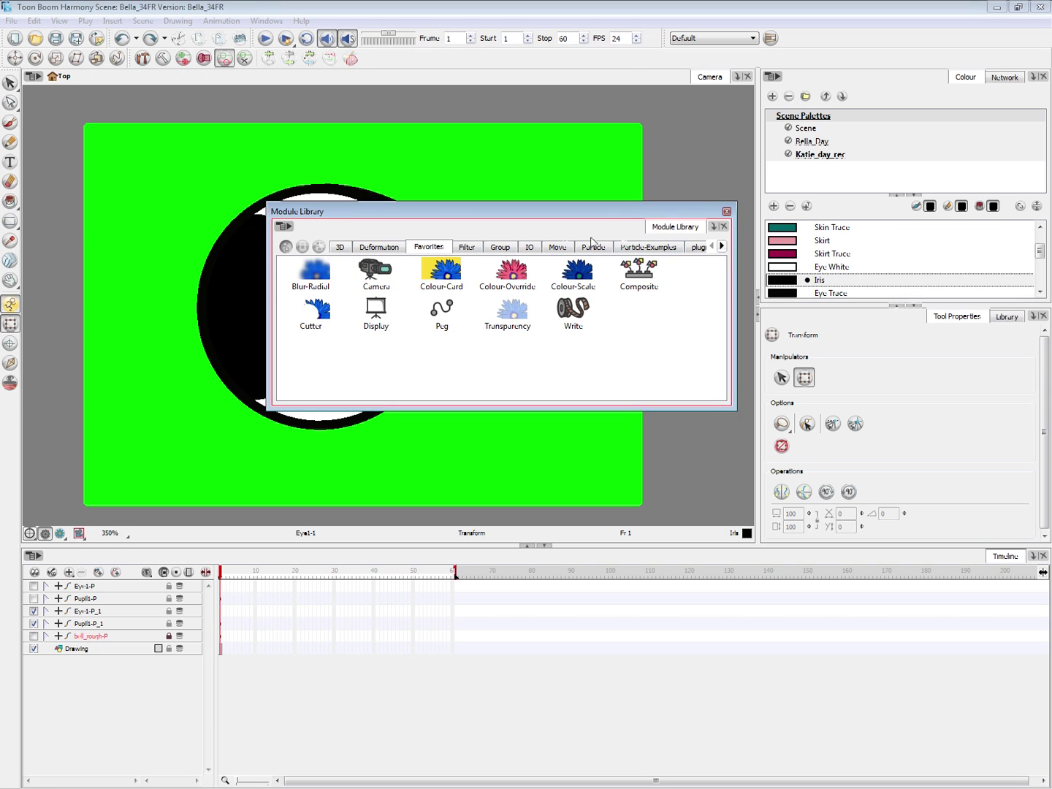
pyautogui.click(467, 246)
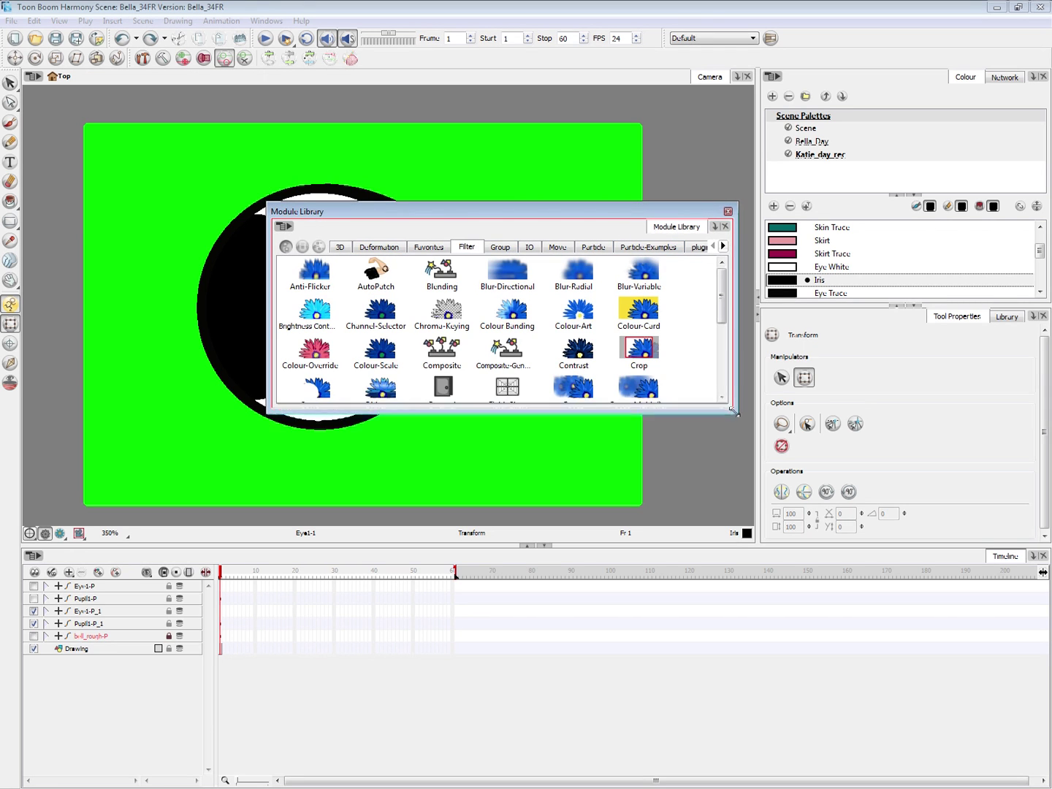
pyautogui.moveTo(736, 410); pyautogui.dragTo(755, 600)
pyautogui.moveTo(707, 432); pyautogui.dragTo(796, 413)
pyautogui.click(887, 459)
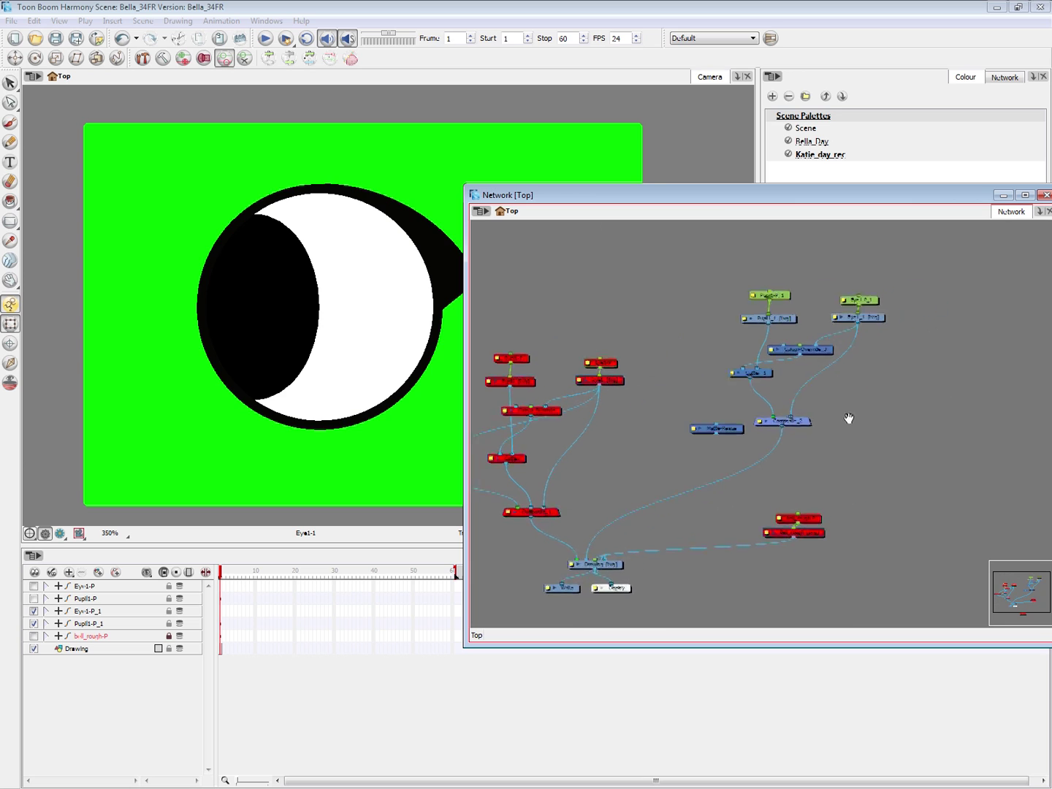
# - Insert Matte-Resize on the connection between the Colour-Override and Cutter_1, and switch the camera to Render View
pyautogui.moveTo(804, 419); pyautogui.dragTo(831, 386)
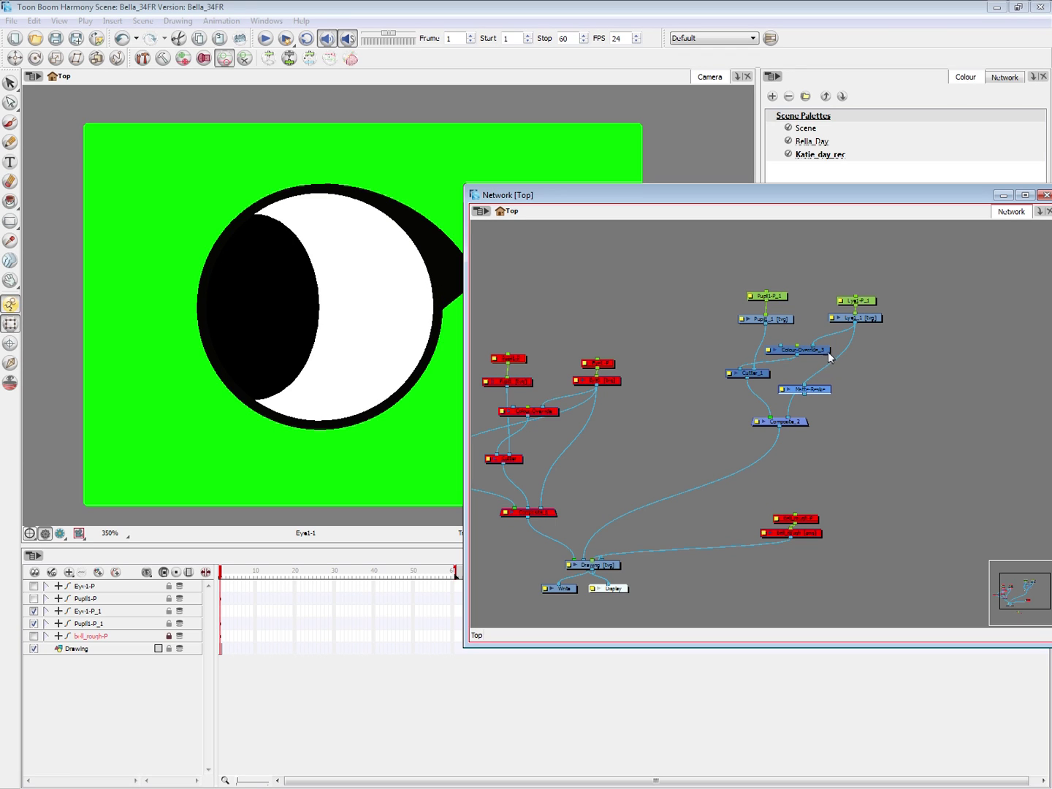
pyautogui.moveTo(829, 353)
pyautogui.mouseDown()
pyautogui.moveTo(848, 347)
pyautogui.moveTo(813, 358)
pyautogui.mouseUp()
pyautogui.click(61, 534)
pyautogui.click(810, 362)
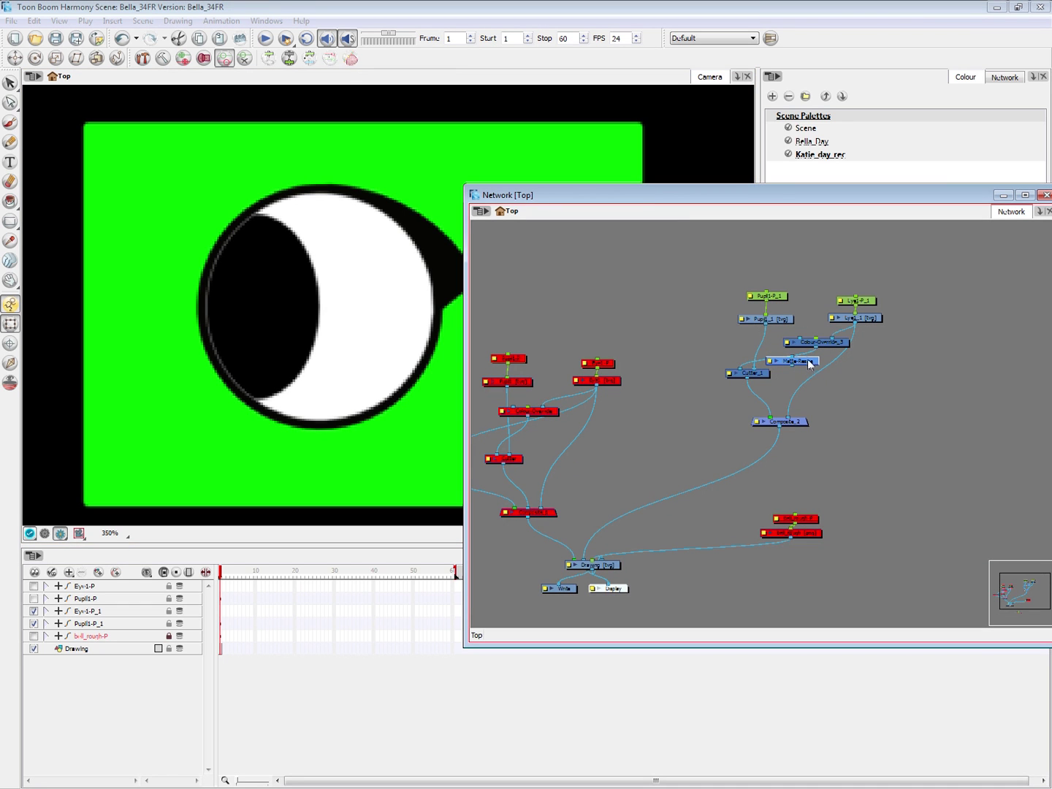
# - Change the Iris colour to a muted red in the colour picker
pyautogui.click(887, 16)
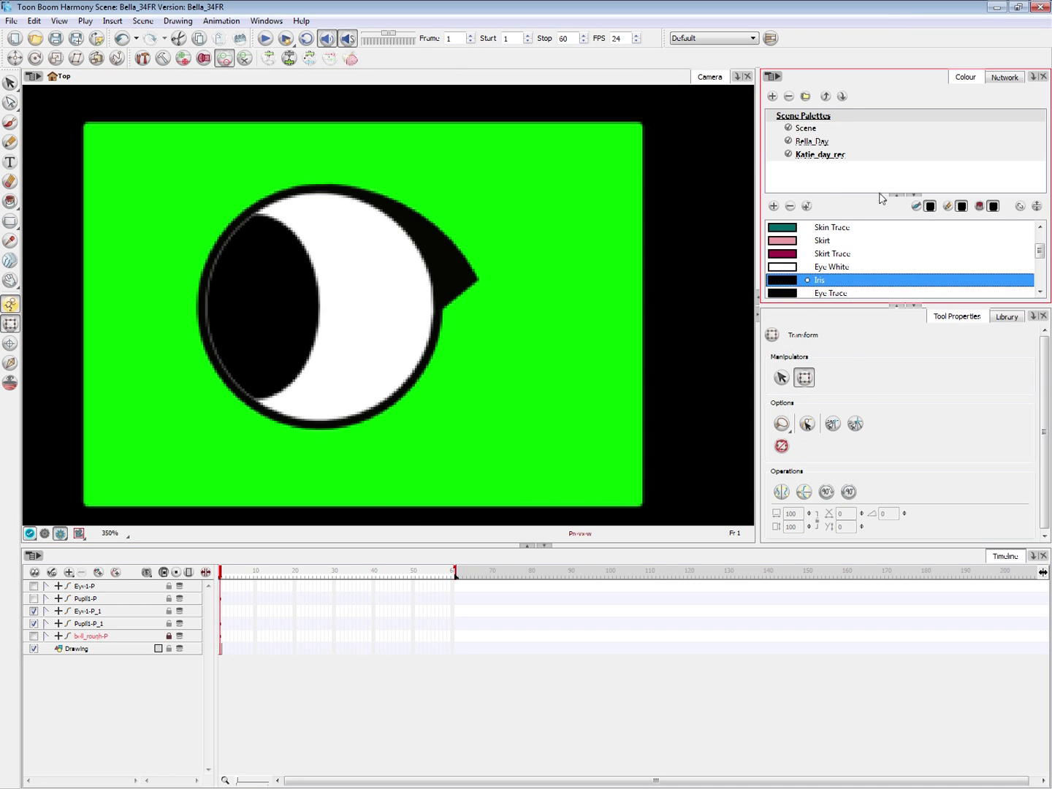
pyautogui.doubleClick(783, 280)
pyautogui.click(569, 351)
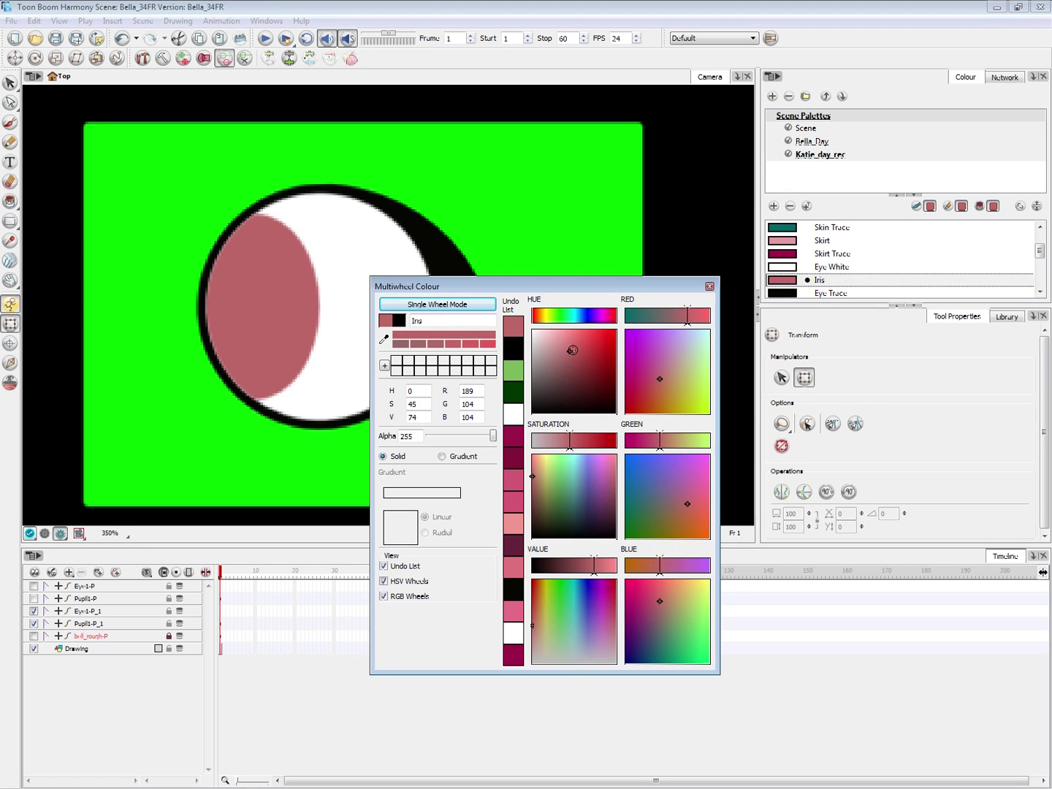
pyautogui.click(579, 345)
# - Rearrange the network so Cutter_1 sits below and to the left of Matte-Resize
pyautogui.hotkey('alt', 'Tab')
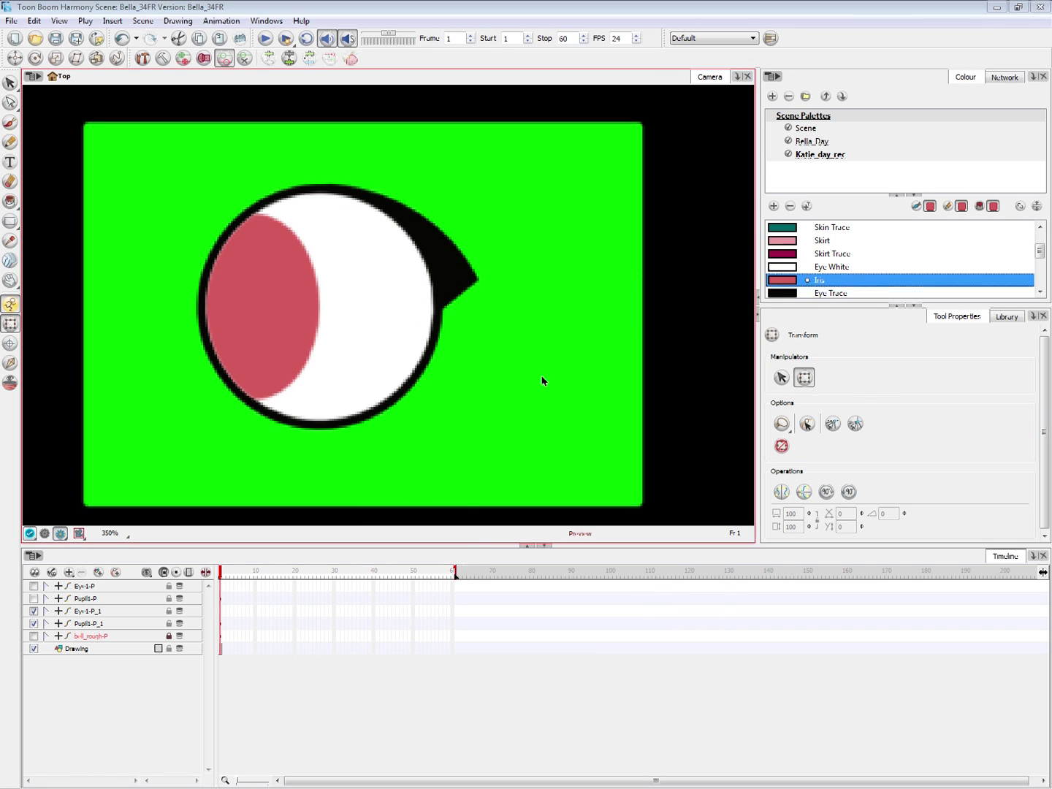
pyautogui.moveTo(804, 359); pyautogui.dragTo(840, 337)
pyautogui.hotkey('ctrl', 'z')
pyautogui.moveTo(760, 374); pyautogui.dragTo(739, 401)
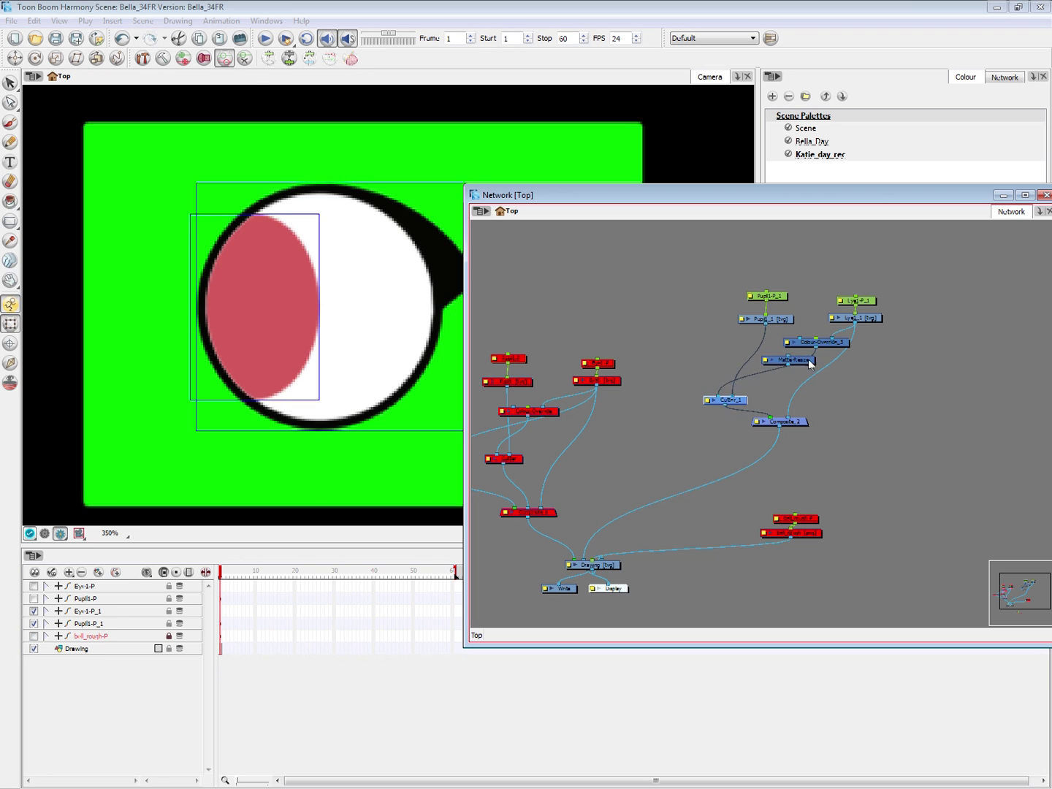
pyautogui.moveTo(812, 359)
pyautogui.mouseDown()
pyautogui.moveTo(825, 364)
pyautogui.moveTo(816, 360)
pyautogui.mouseUp()
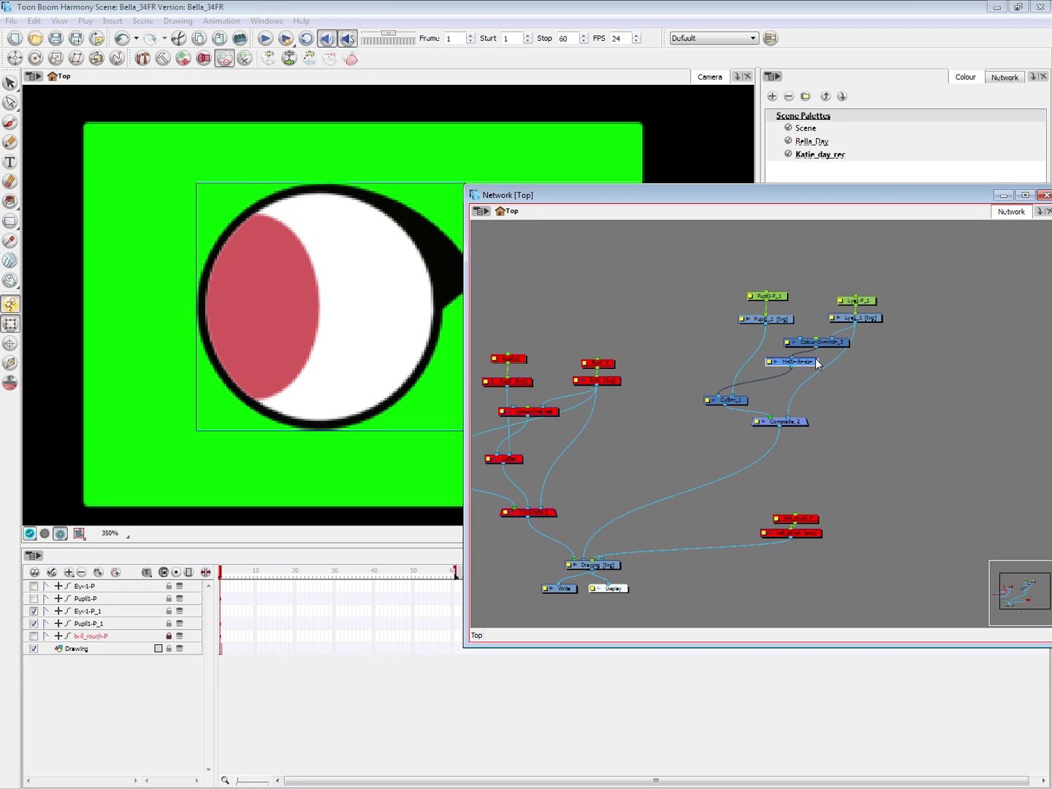
# - Open the Matte-Resize properties and raise the radius to 5 and on to 9.8
pyautogui.doubleClick(768, 363)
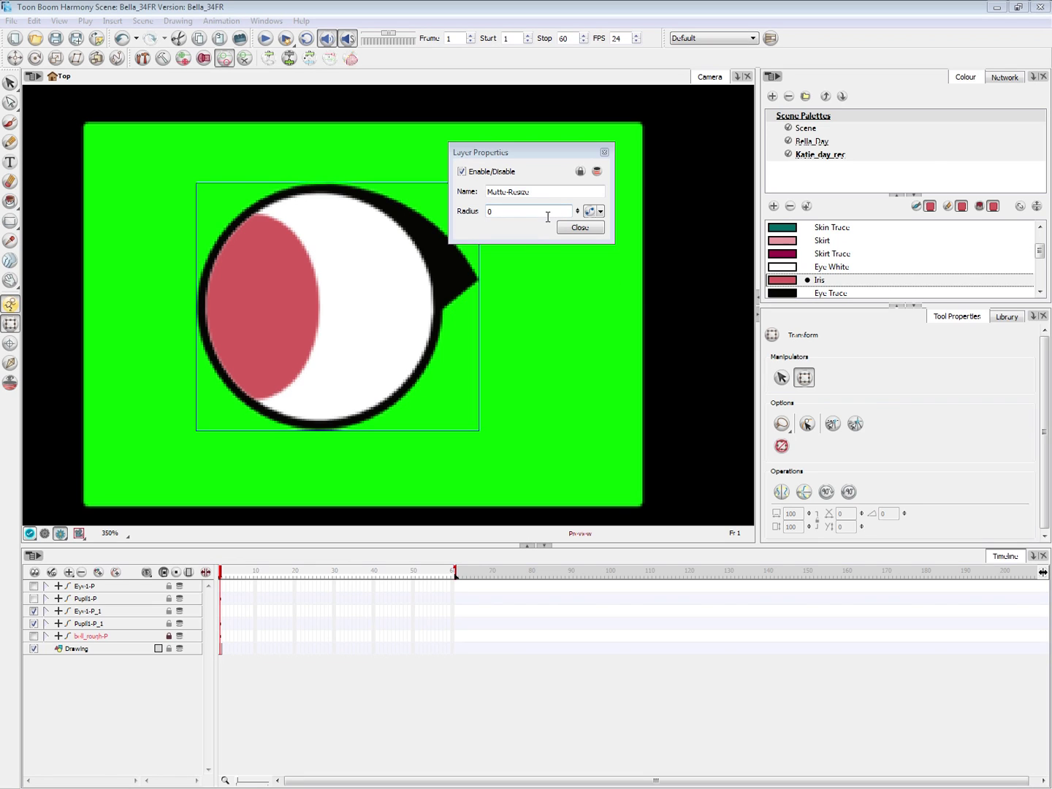
pyautogui.moveTo(560, 148); pyautogui.dragTo(581, 160)
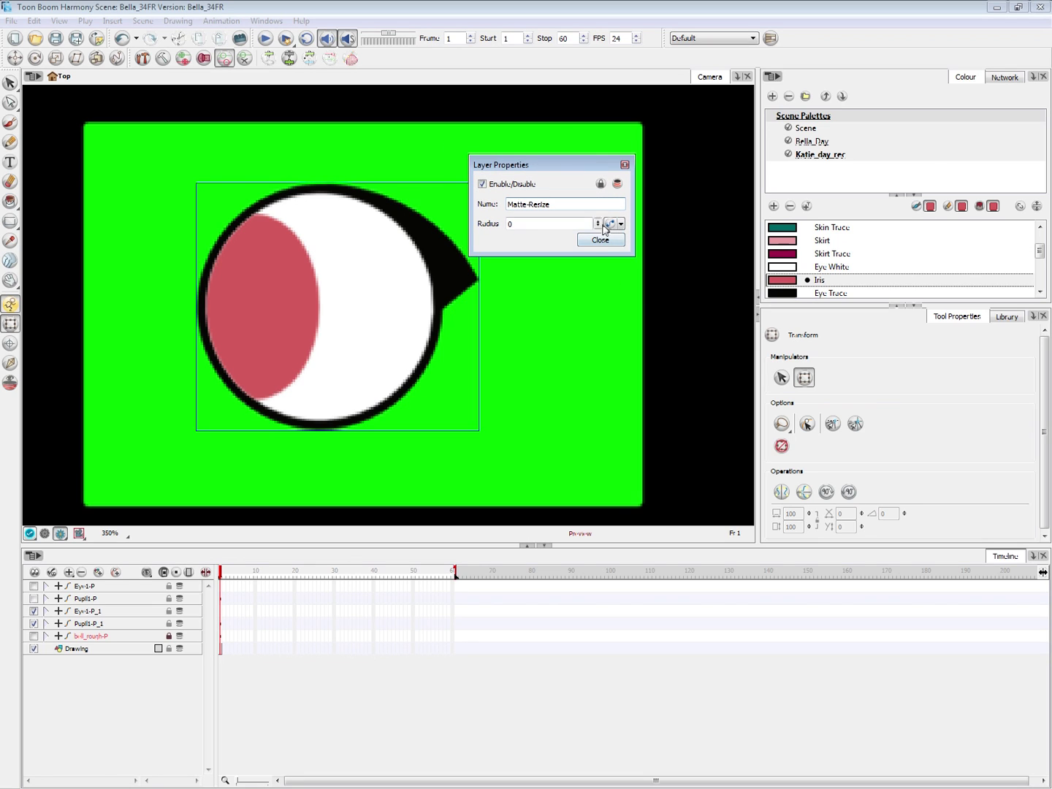
pyautogui.moveTo(598, 222); pyautogui.dragTo(630, 113)
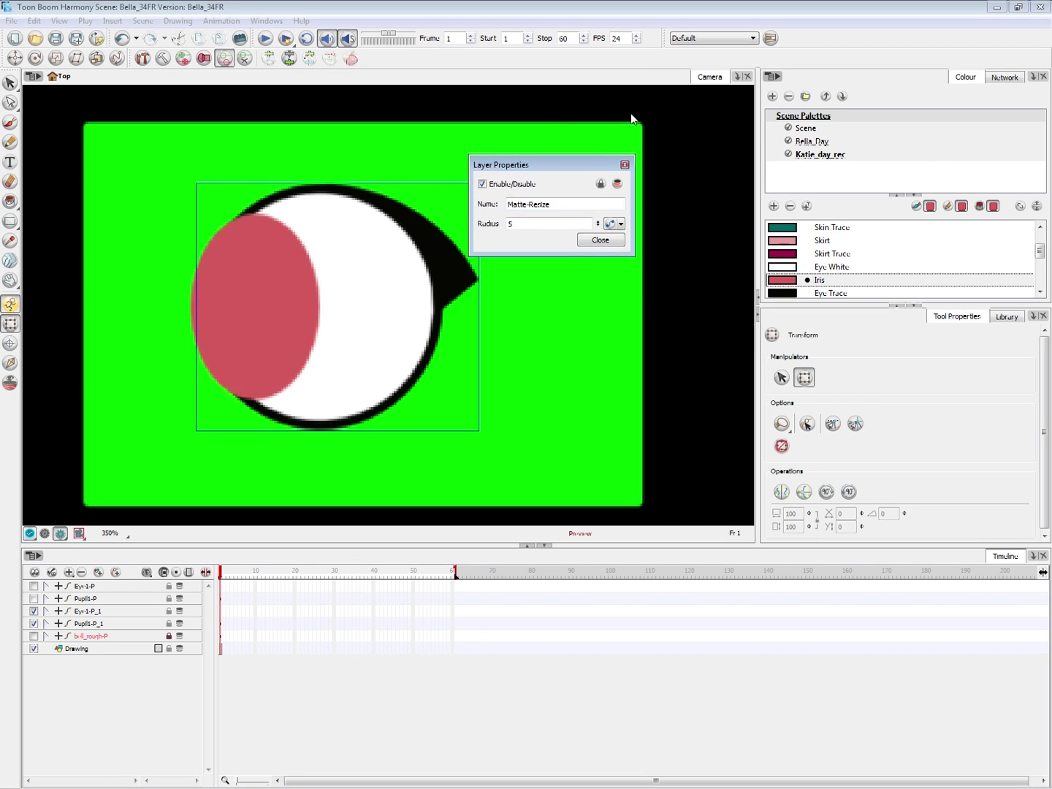
pyautogui.moveTo(598, 223); pyautogui.dragTo(599, 194)
pyautogui.moveTo(614, 179); pyautogui.dragTo(625, 156)
pyautogui.moveTo(599, 226); pyautogui.dragTo(601, 202)
pyautogui.click(589, 358)
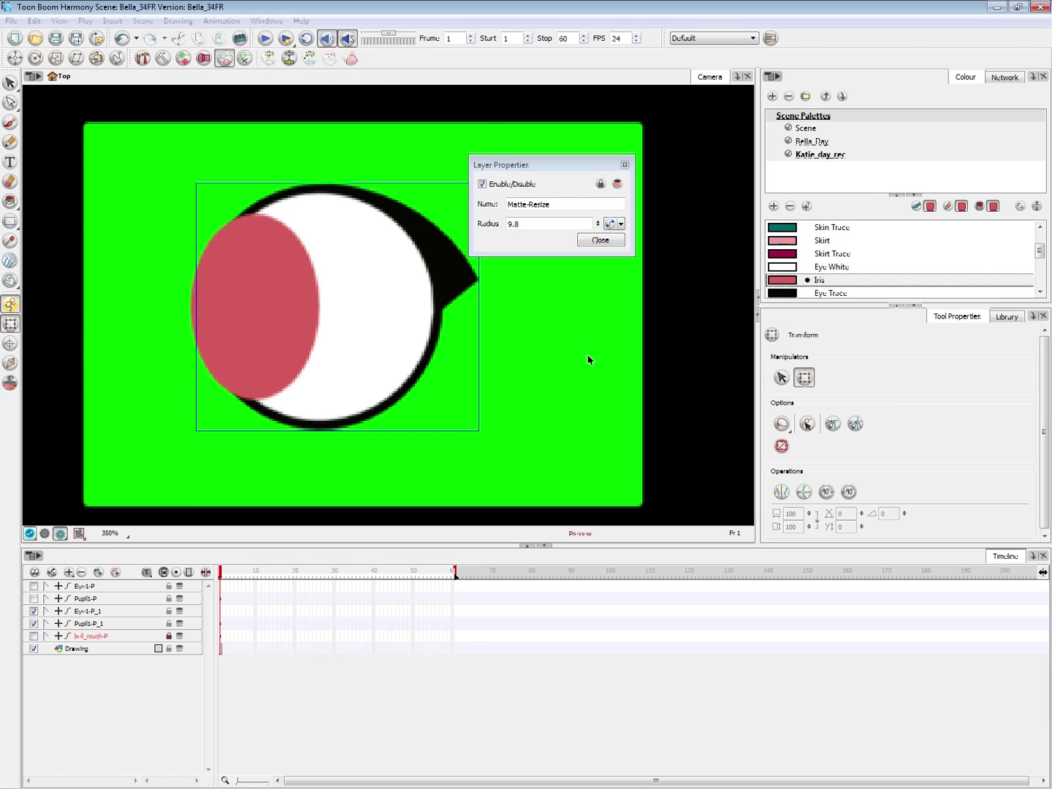
# - Preview the resized matte by temporarily connecting Matte-Resize to Composite_2 while lowering its radius to 0.2
pyautogui.hotkey('alt', 'Tab')
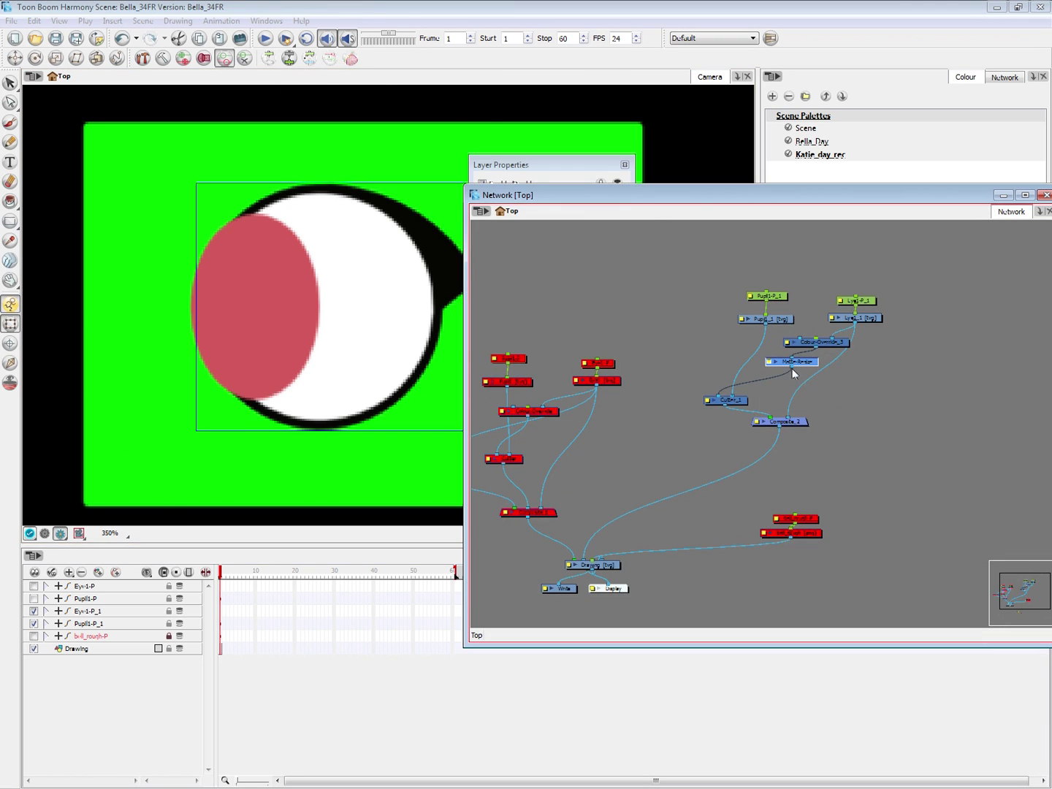
pyautogui.moveTo(793, 368); pyautogui.dragTo(779, 418)
pyautogui.click(598, 171)
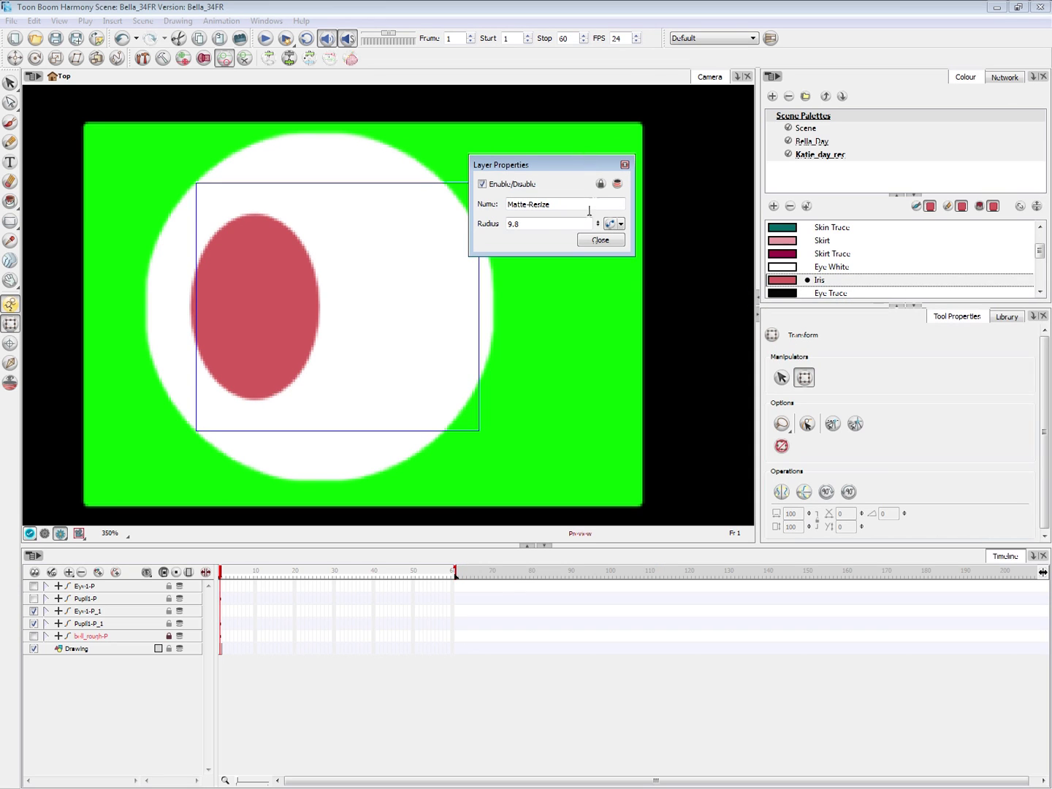
pyautogui.moveTo(596, 222)
pyautogui.mouseDown()
pyautogui.moveTo(596, 254)
pyautogui.moveTo(595, 206)
pyautogui.moveTo(594, 277)
pyautogui.mouseUp()
pyautogui.moveTo(597, 223); pyautogui.dragTo(615, 185)
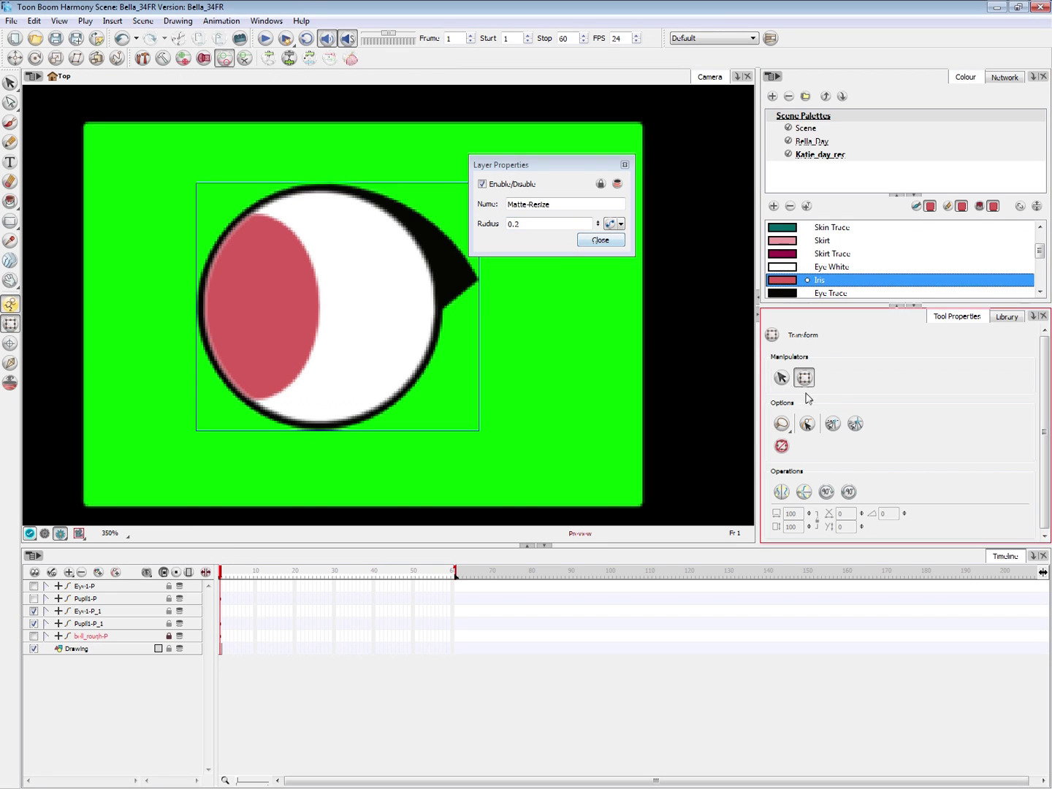
pyautogui.hotkey('alt', 'Tab')
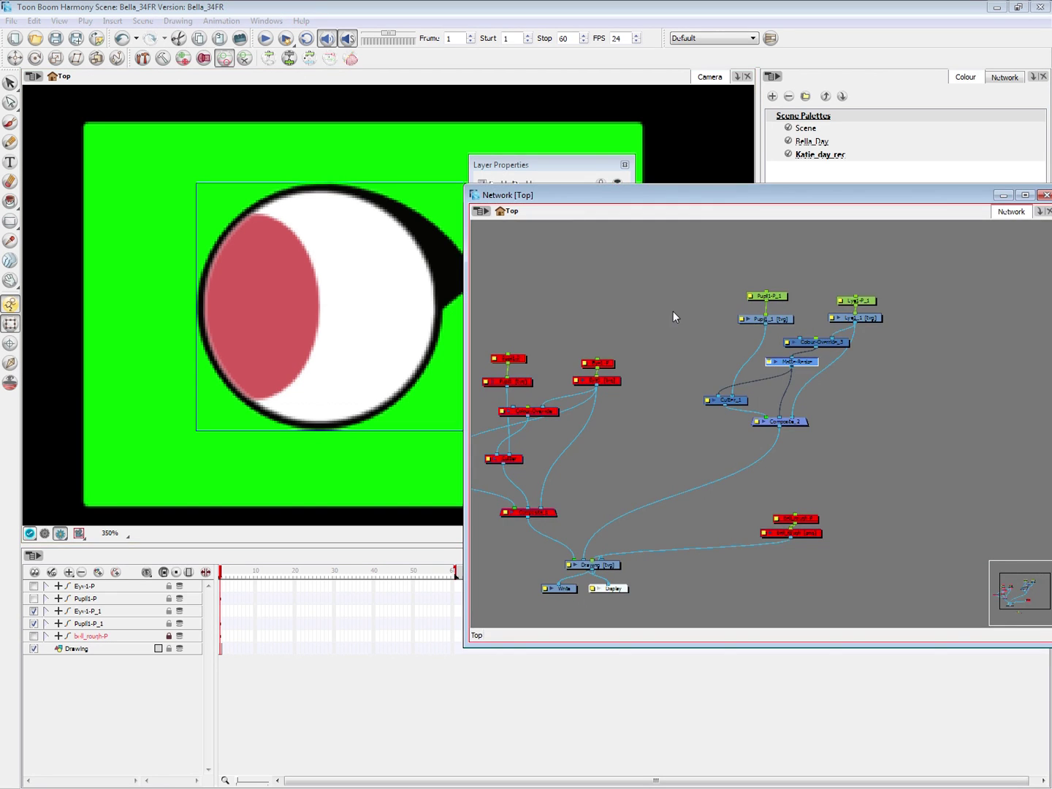
pyautogui.moveTo(779, 418); pyautogui.dragTo(822, 379)
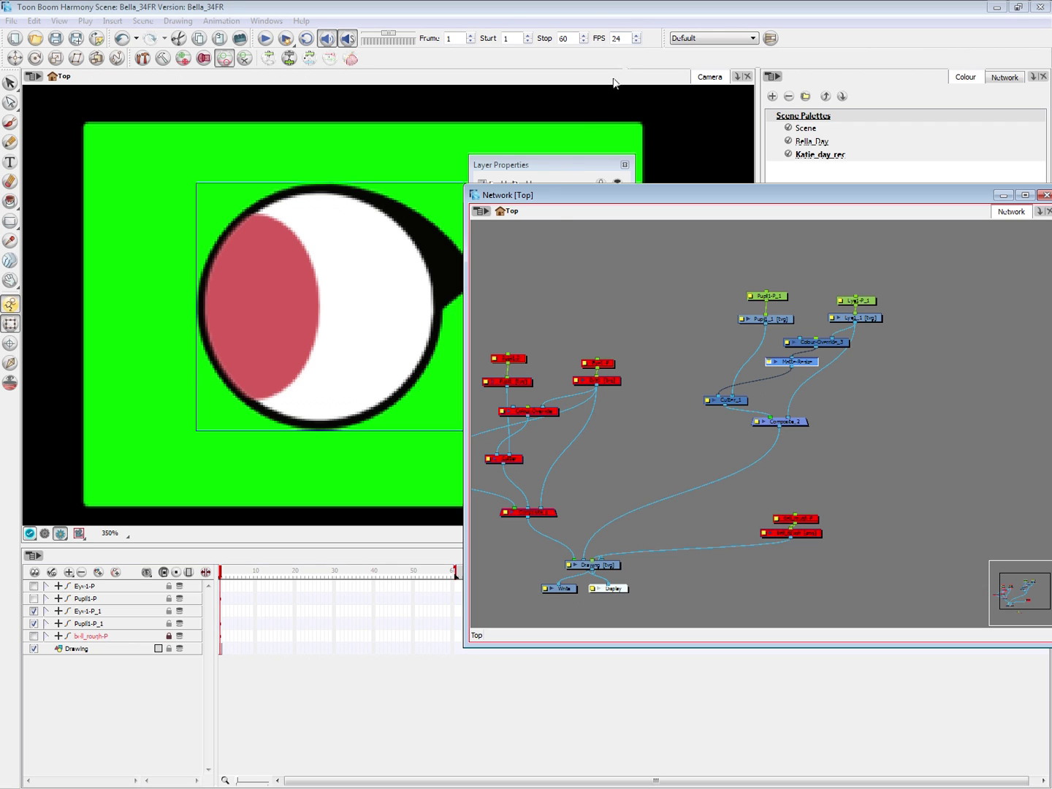
# - Compare Matte-Resize radius values of 0 and 0.5 on the pupil's edge and settle on 0.2
pyautogui.click(566, 167)
pyautogui.click(598, 226)
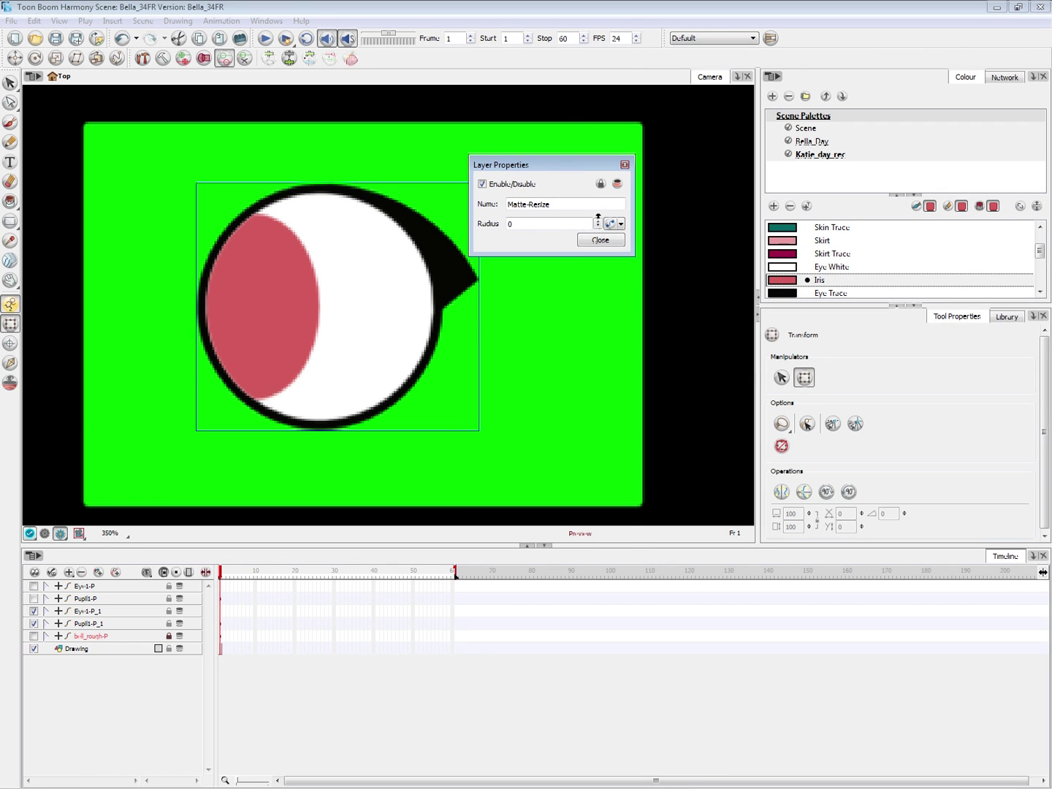
pyautogui.click(598, 220)
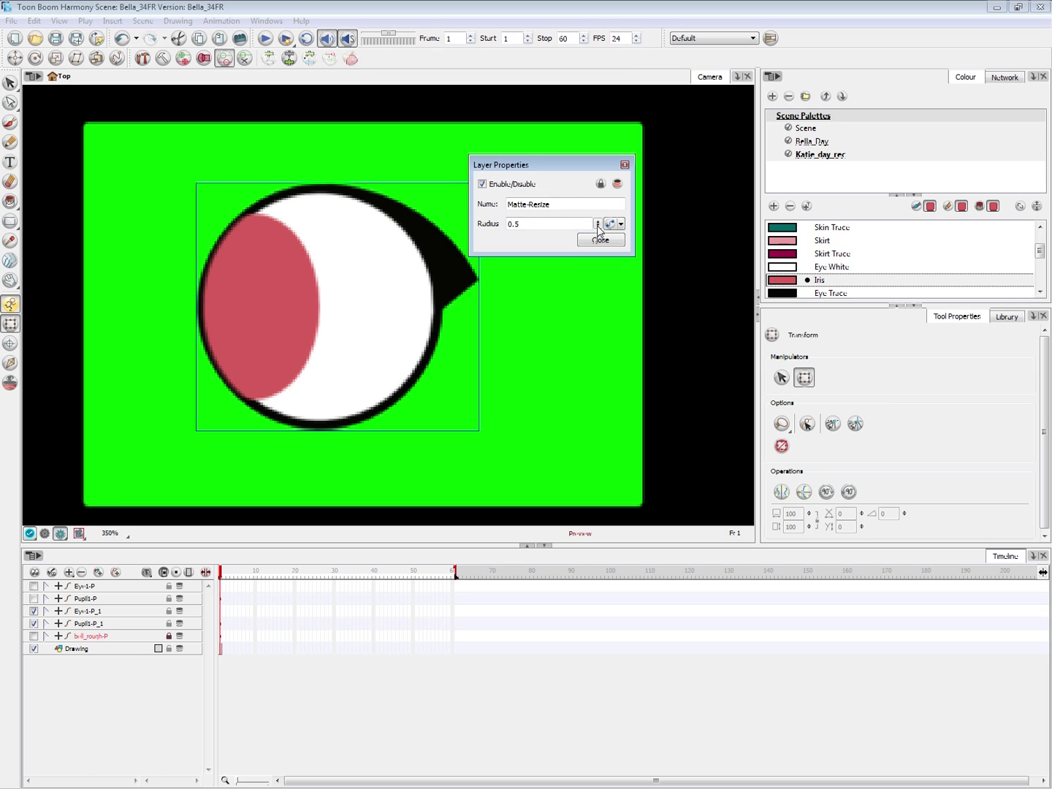
pyautogui.doubleClick(525, 225)
pyautogui.click(598, 227)
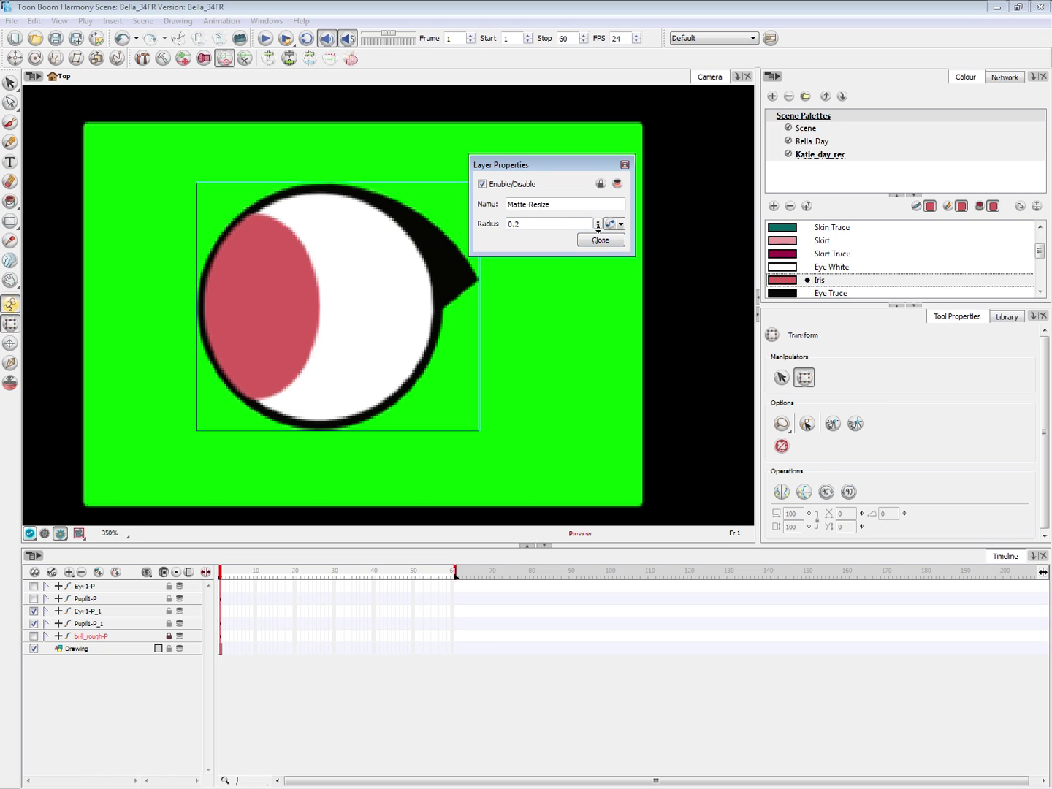
# - Close the Matte-Resize properties and return the Camera view from the render preview to OpenGL mode
pyautogui.click(554, 223)
pyautogui.click(604, 240)
pyautogui.click(557, 284)
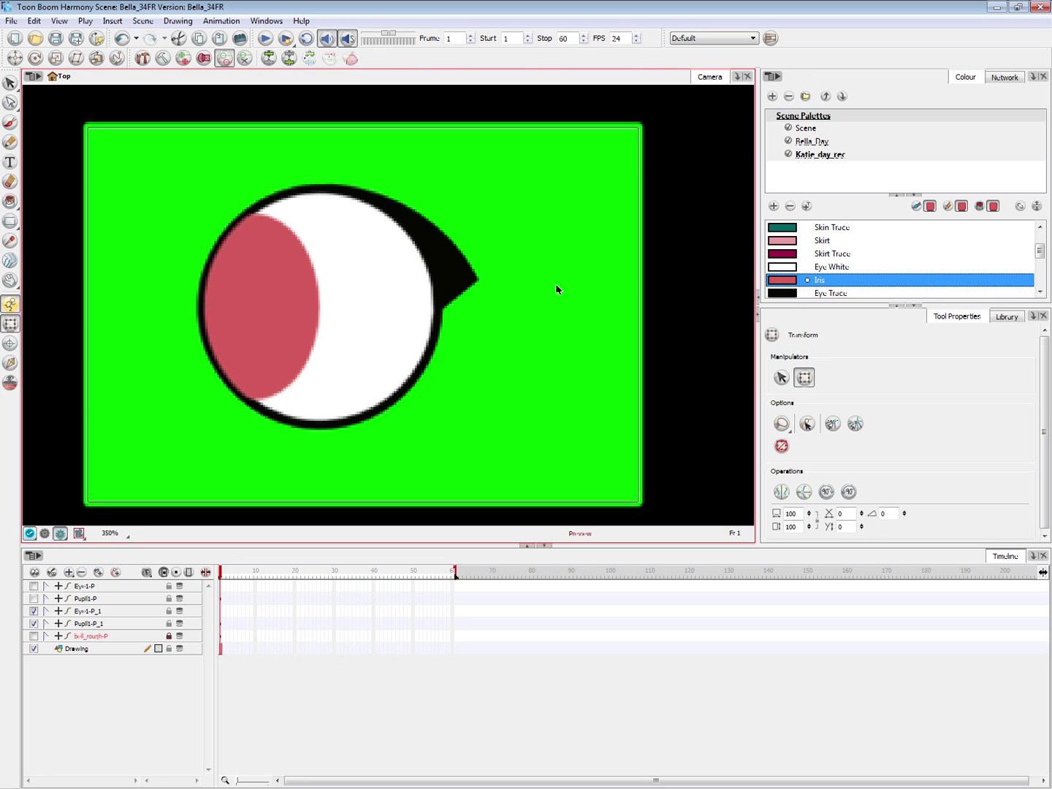
pyautogui.scroll(-2, 556, 285)
pyautogui.click(45, 535)
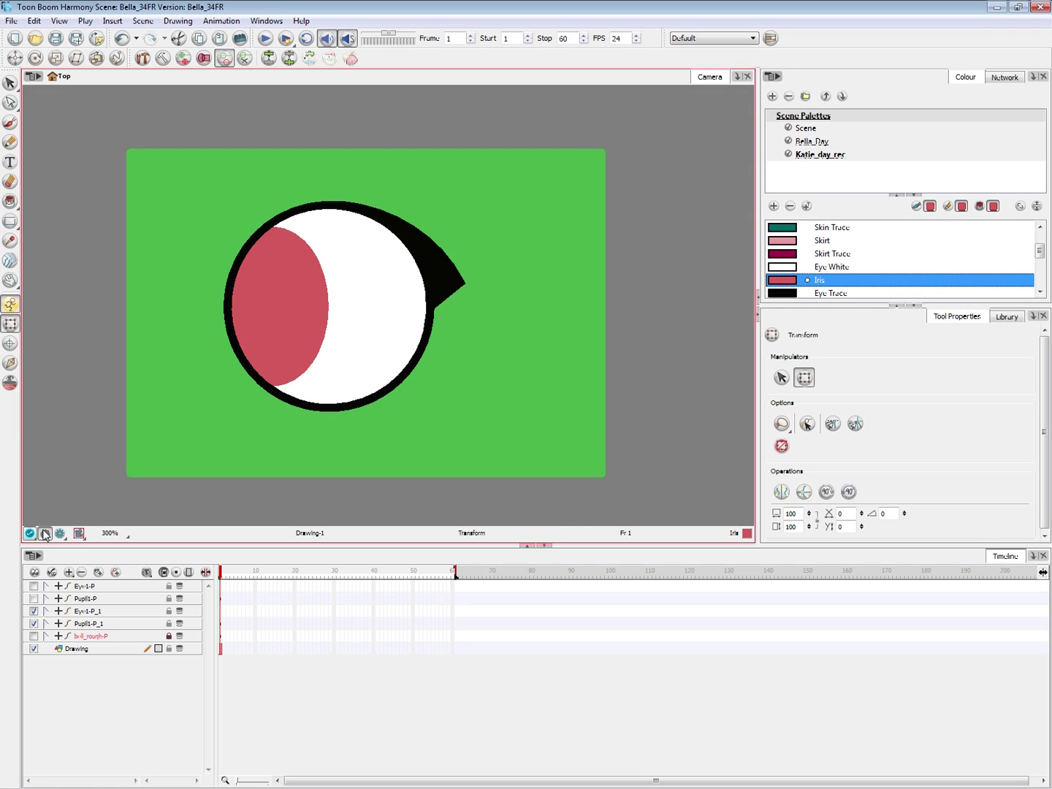
# - Hide the Drawing layer and move the pupil against the right edge of the eye
pyautogui.click(306, 323)
pyautogui.moveTo(300, 342)
pyautogui.mouseDown()
pyautogui.moveTo(422, 333)
pyautogui.moveTo(283, 330)
pyautogui.mouseUp()
pyautogui.click(34, 649)
pyautogui.click(213, 488)
pyautogui.moveTo(414, 341); pyautogui.dragTo(277, 347)
pyautogui.hotkey('ctrl', 'z')
pyautogui.click(502, 368)
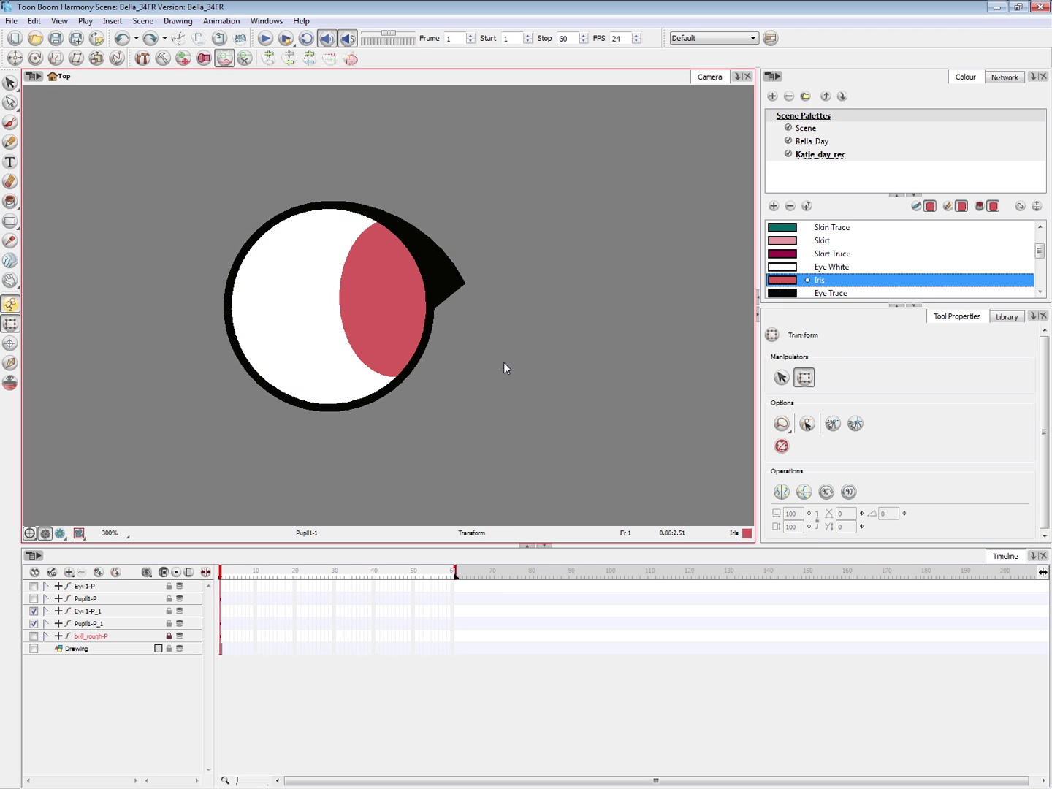
# - Enable all the disabled modules of the original eye rig in the network, from Pupil1-P and Eye1-P down to Composite_1
pyautogui.hotkey('alt', 'Tab')
pyautogui.moveTo(795, 415); pyautogui.dragTo(800, 413)
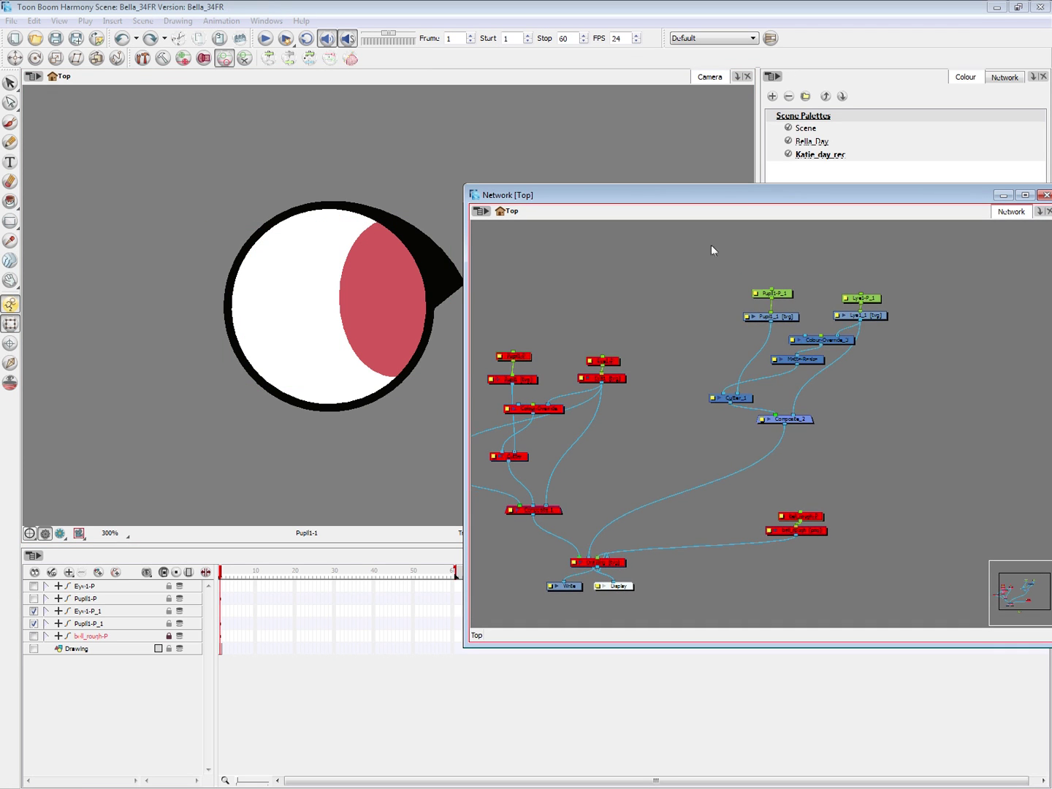
pyautogui.moveTo(716, 245)
pyautogui.mouseDown()
pyautogui.moveTo(865, 451)
pyautogui.moveTo(951, 452)
pyautogui.mouseUp()
pyautogui.click(846, 457)
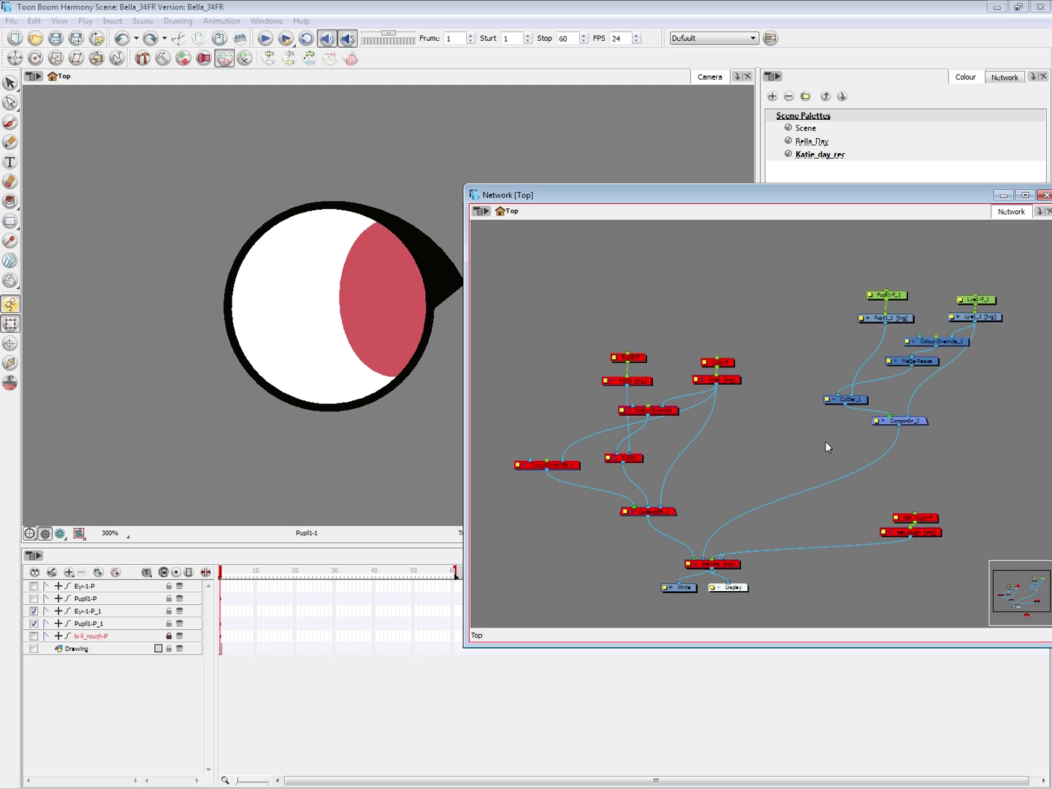
pyautogui.moveTo(550, 317); pyautogui.dragTo(638, 397)
pyautogui.press('a')
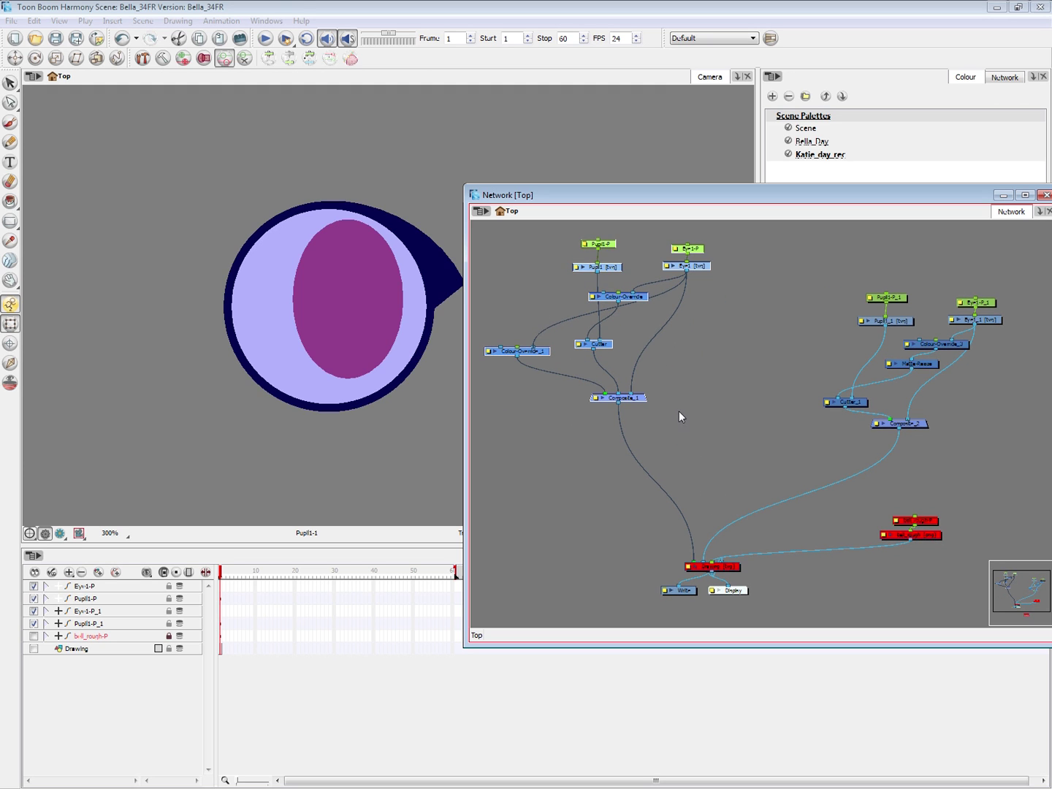
pyautogui.press('2')
pyautogui.press('2')
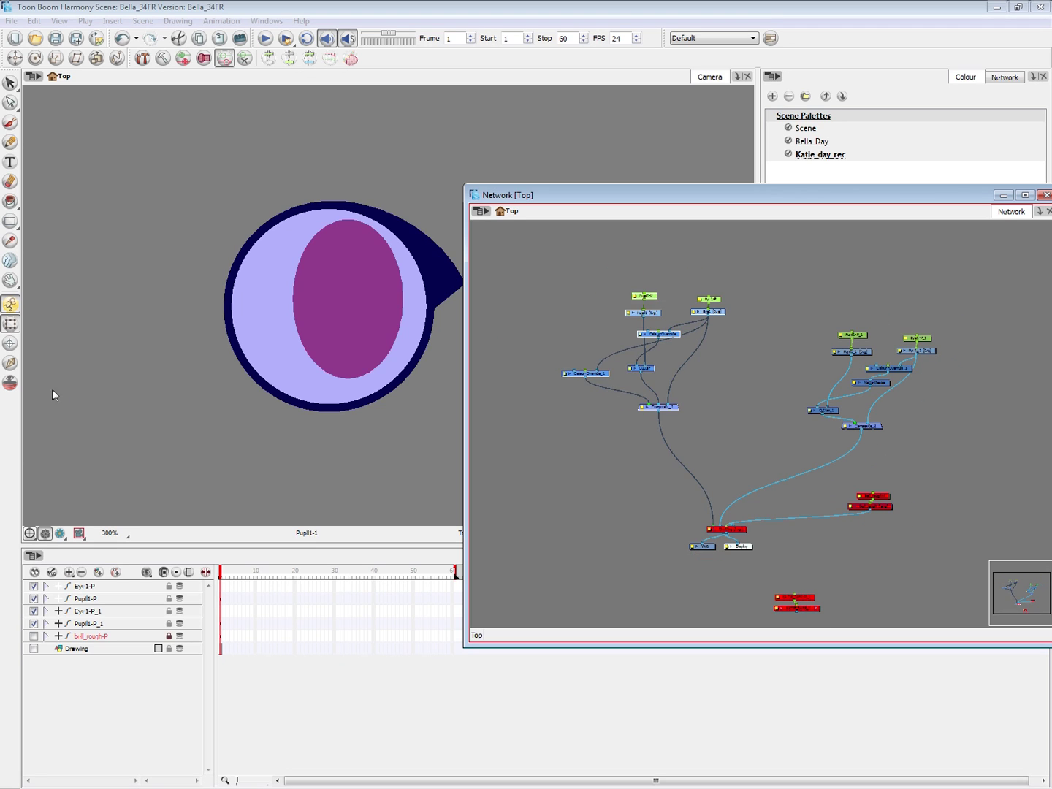
pyautogui.click(768, 324)
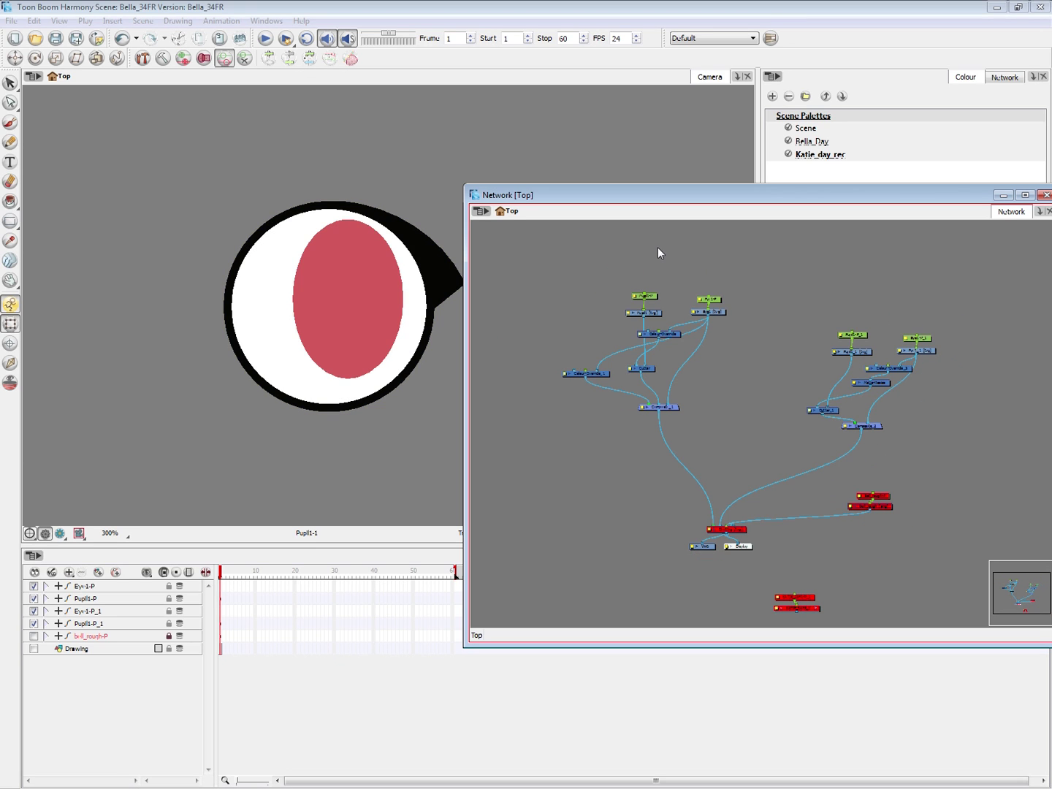
# - Add a parent peg above each eye rig, one driving Pupil1-P and Eye1-P, the other driving Pupil1-P_1 and Eye1-P_1
pyautogui.hotkey('ctrl', 'p')
pyautogui.moveTo(667, 246); pyautogui.dragTo(644, 295)
pyautogui.moveTo(667, 247); pyautogui.dragTo(710, 299)
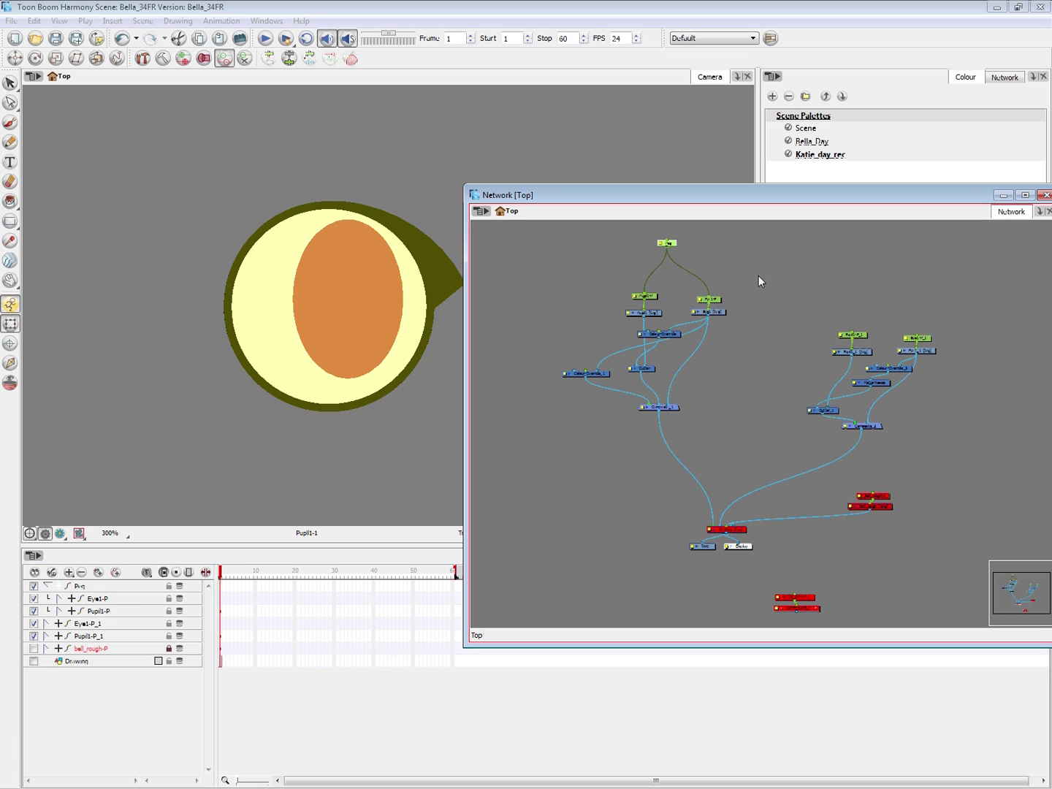
pyautogui.click(845, 285)
pyautogui.hotkey('ctrl', 'p')
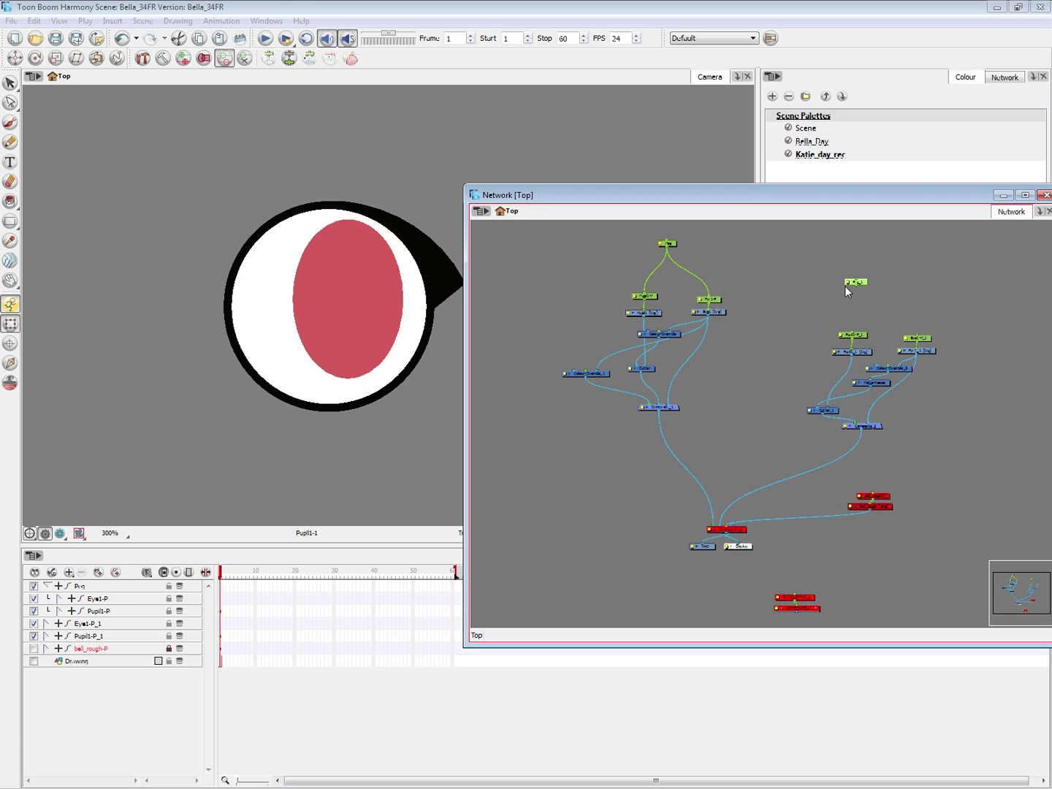
pyautogui.moveTo(857, 285); pyautogui.dragTo(915, 336)
# - With Animate mode off, move the original eye by its new peg to the left of the second eye, and re-enable Animate mode
pyautogui.click(667, 244)
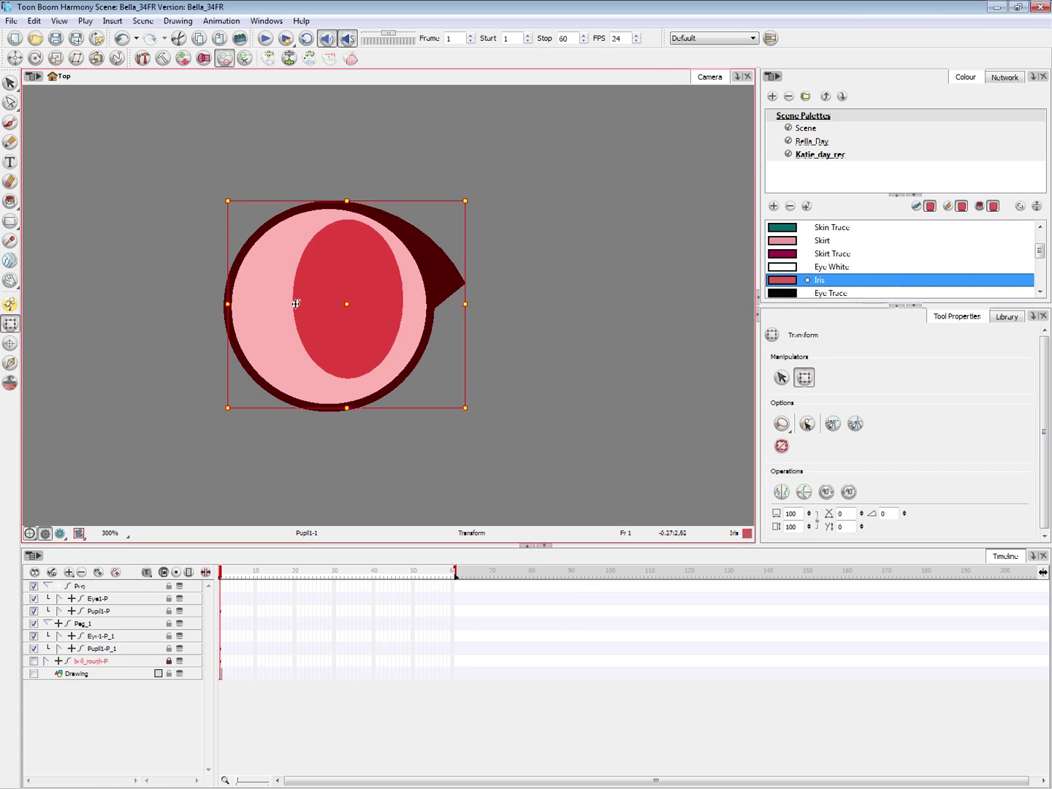
pyautogui.moveTo(332, 303); pyautogui.dragTo(96, 299)
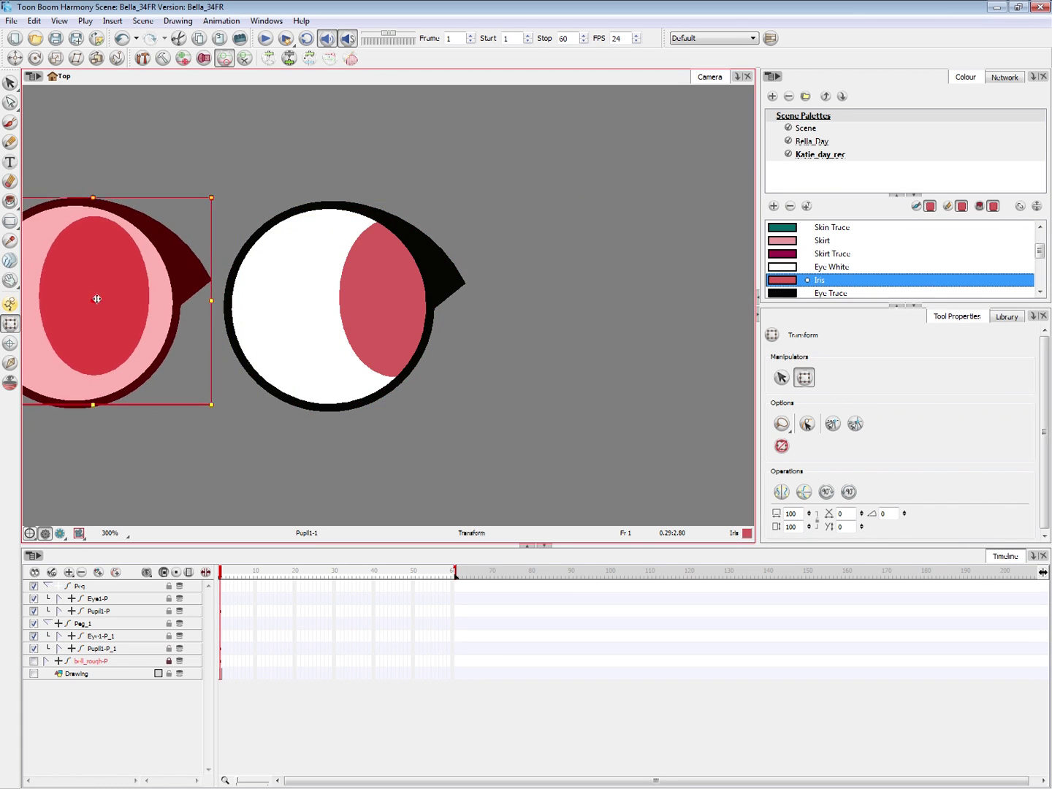
pyautogui.press('space')
pyautogui.moveTo(152, 328); pyautogui.dragTo(323, 347)
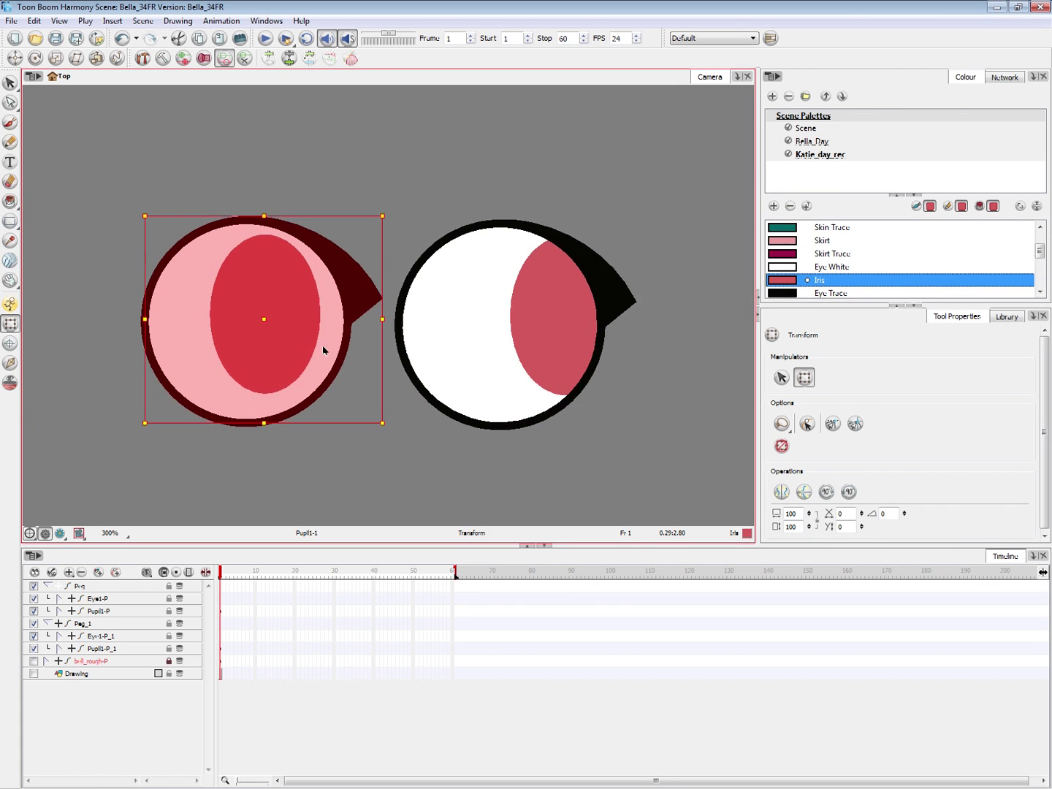
pyautogui.moveTo(231, 311); pyautogui.dragTo(221, 310)
pyautogui.click(10, 304)
pyautogui.click(372, 703)
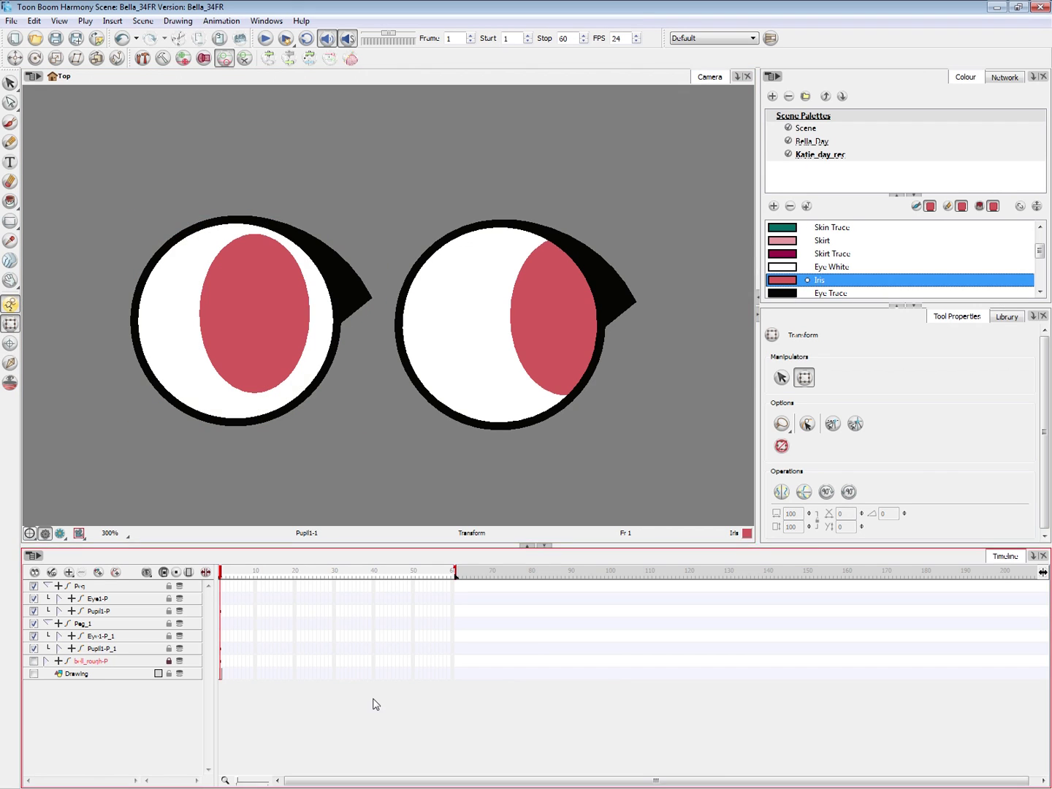
# - Inspect the artwork of the left eye and the right eye with the drawing tools
pyautogui.click(321, 365)
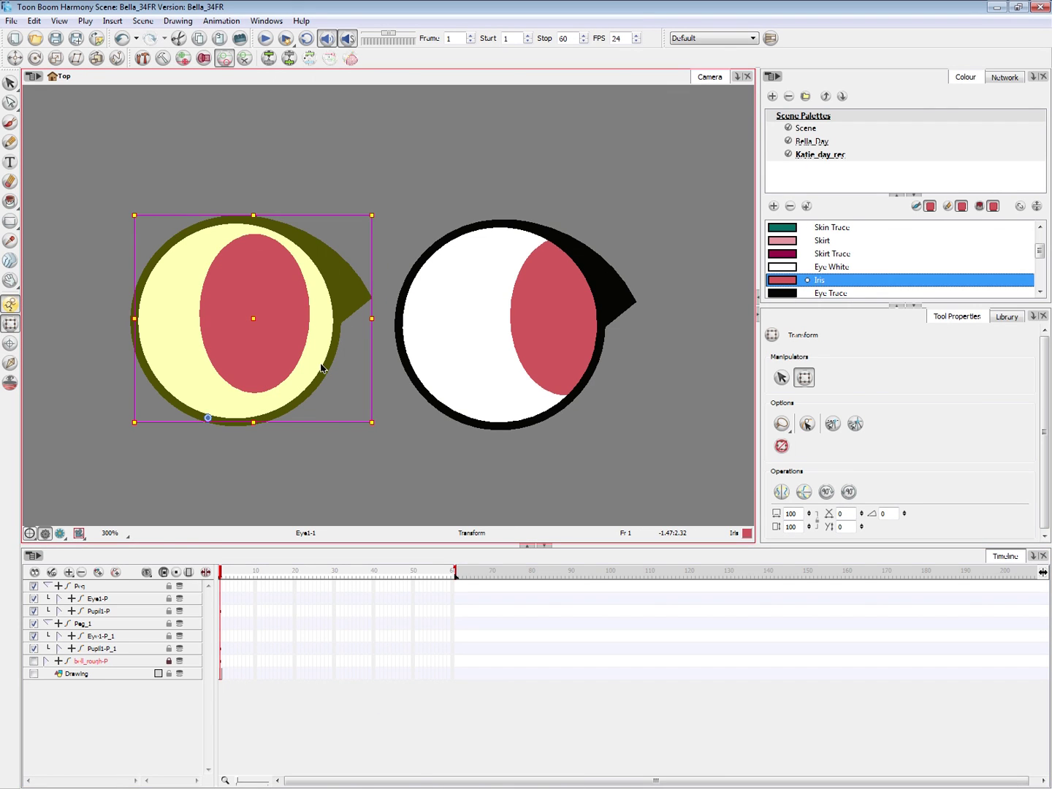
pyautogui.hotkey('alt', 'b')
pyautogui.press('2')
pyautogui.press('2')
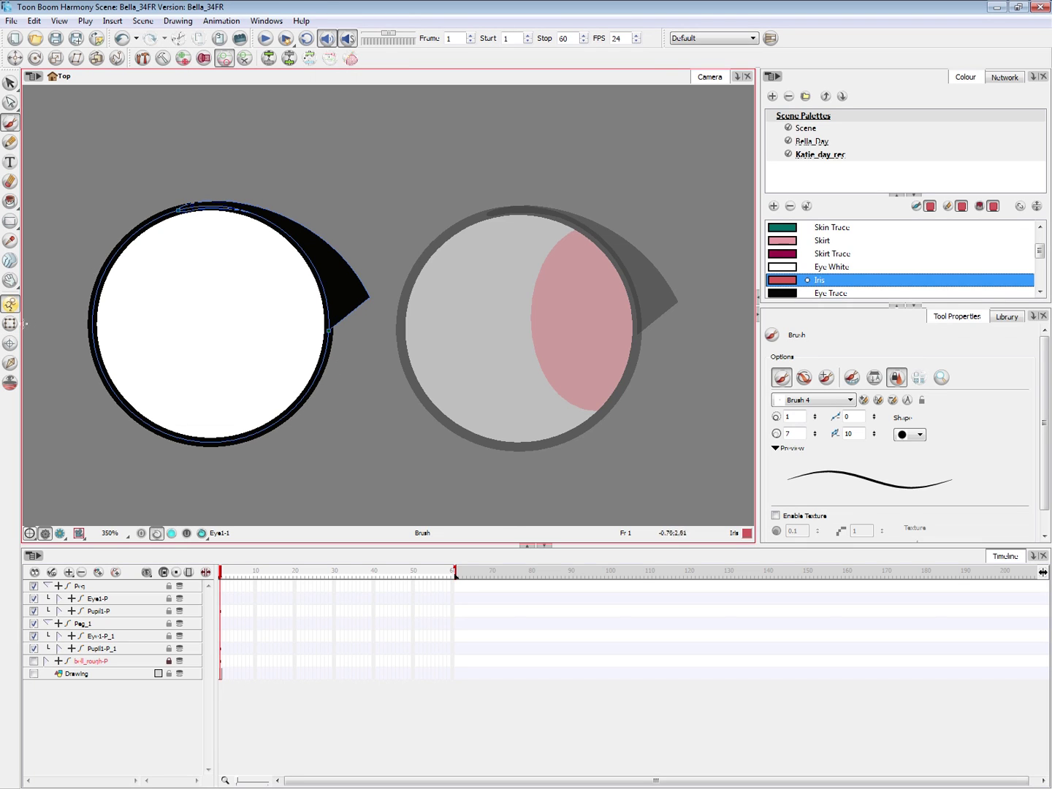
pyautogui.click(12, 325)
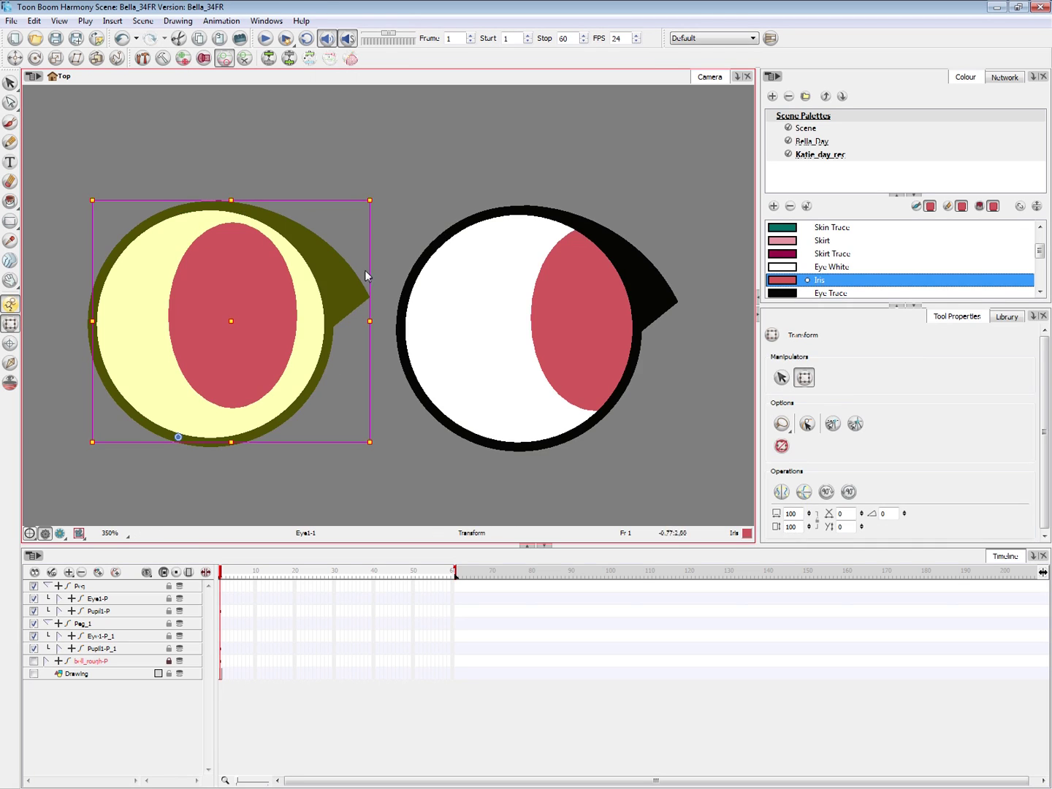
pyautogui.click(452, 351)
pyautogui.hotkey('alt', 's')
pyautogui.click(10, 323)
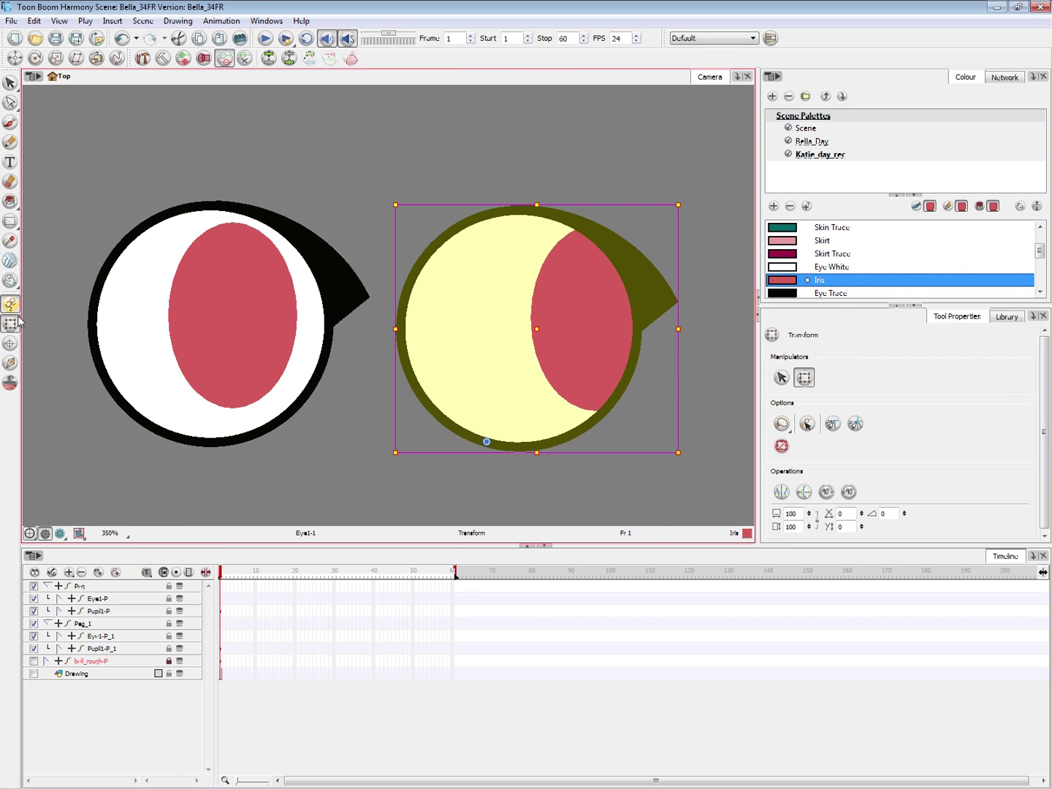
# - Move the right eye's pupil back to about the middle of its eye white
pyautogui.press('Escape')
pyautogui.moveTo(583, 363); pyautogui.dragTo(516, 364)
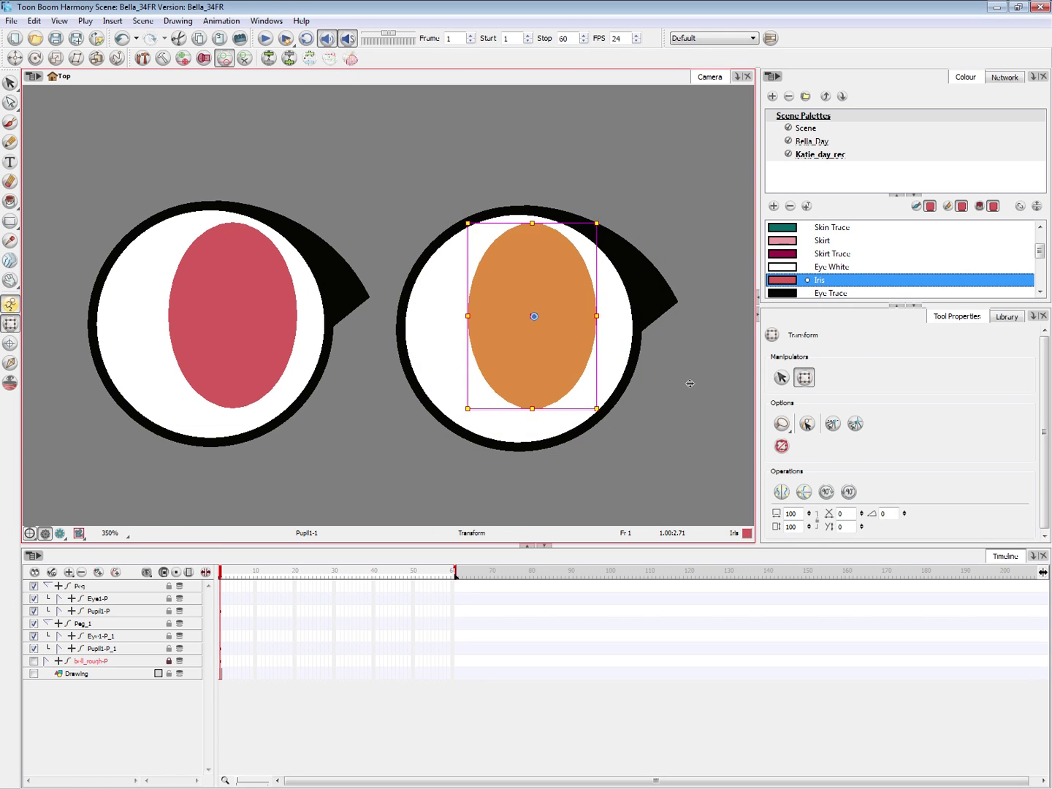
pyautogui.click(700, 385)
pyautogui.scroll(-2, 700, 385)
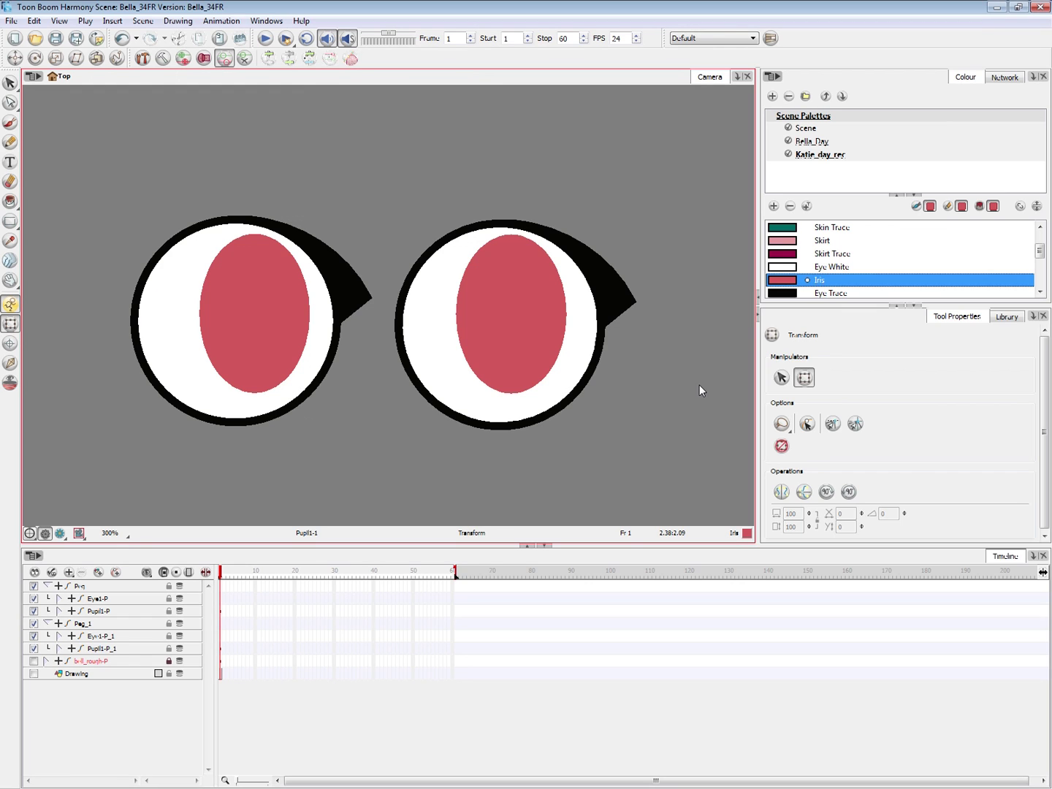
# - Try shifting the right eye's pupil towards the eye's right edge, and undo the move
pyautogui.hotkey('alt', 'Tab')
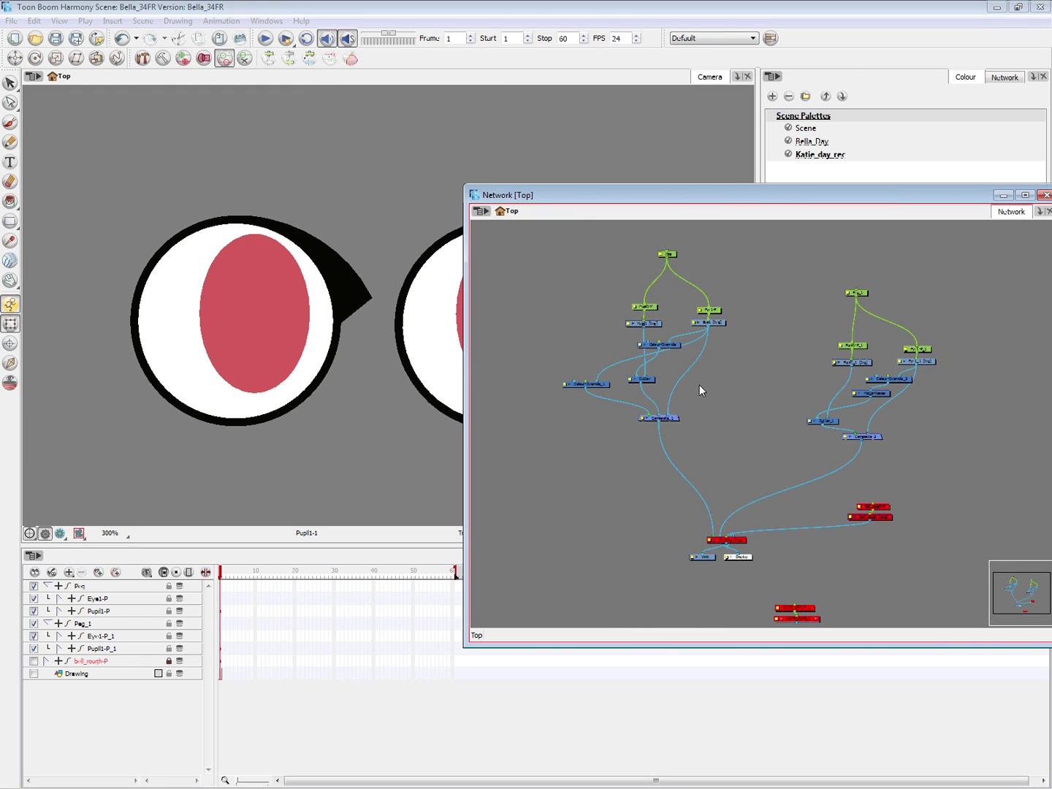
pyautogui.click(443, 412)
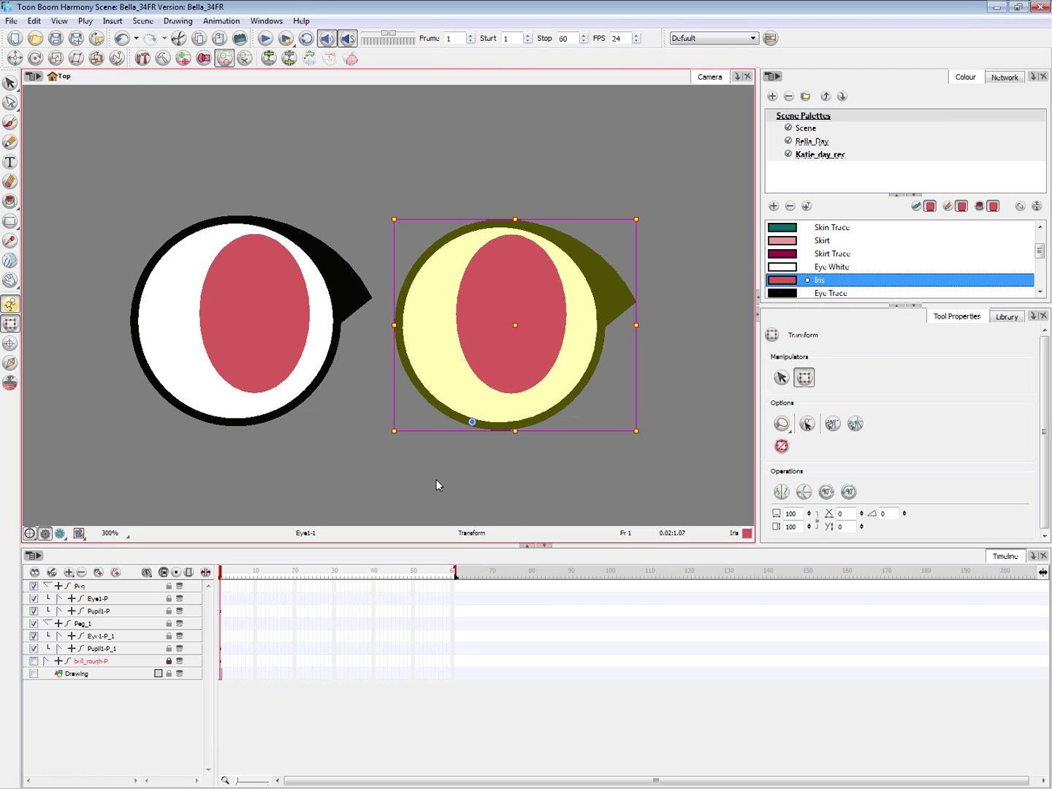
pyautogui.click(549, 357)
pyautogui.moveTo(523, 365); pyautogui.dragTo(594, 367)
pyautogui.click(531, 365)
pyautogui.hotkey('ctrl', 'z')
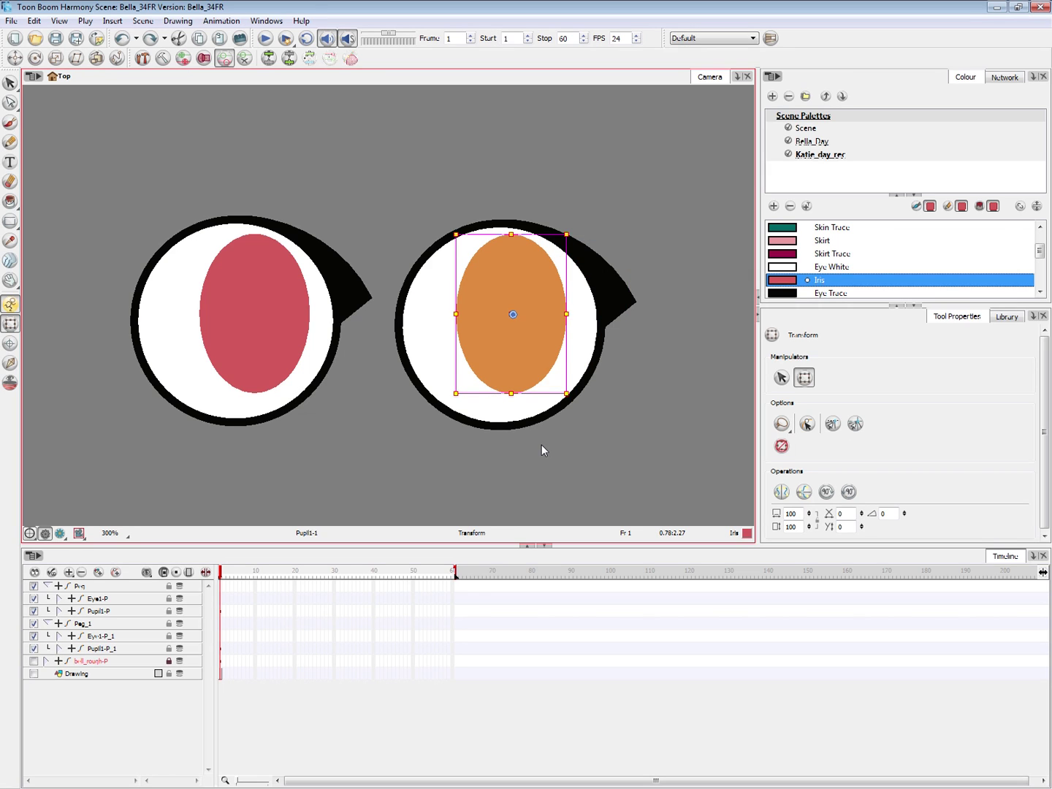
pyautogui.click(614, 323)
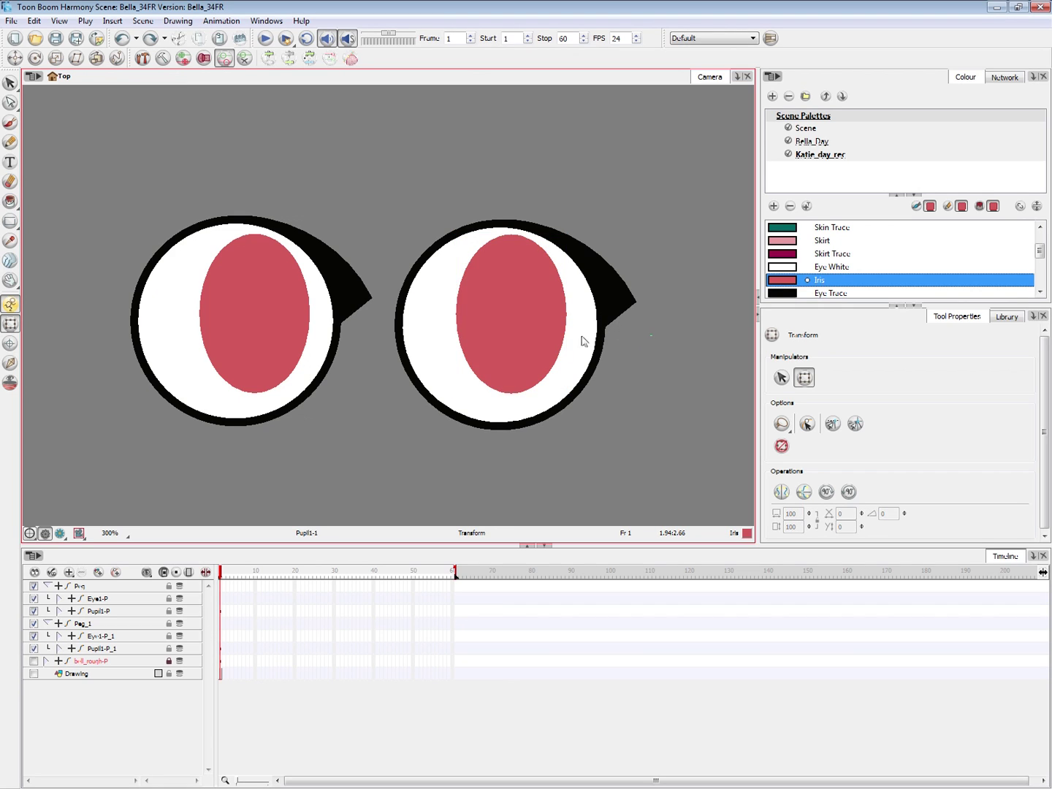
# - Try shifting the left eye's pupil slightly to the right, and undo the move
pyautogui.click(538, 352)
pyautogui.click(625, 325)
pyautogui.click(298, 344)
pyautogui.moveTo(291, 341); pyautogui.dragTo(314, 340)
pyautogui.hotkey('ctrl', 'z')
pyautogui.click(378, 409)
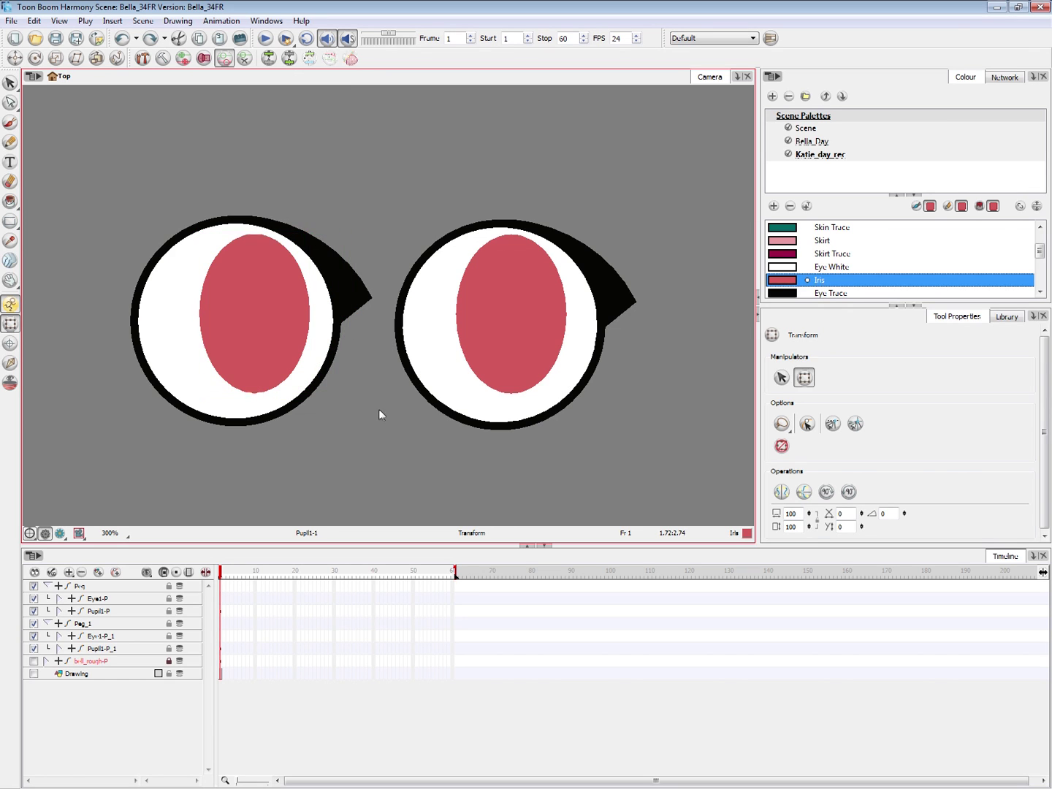
# - Reshape the circle in a duplicate of the left eye's drawing into a taller, narrower oval shifted slightly to the right
pyautogui.click(334, 356)
pyautogui.hotkey('alt', 's')
pyautogui.press('2')
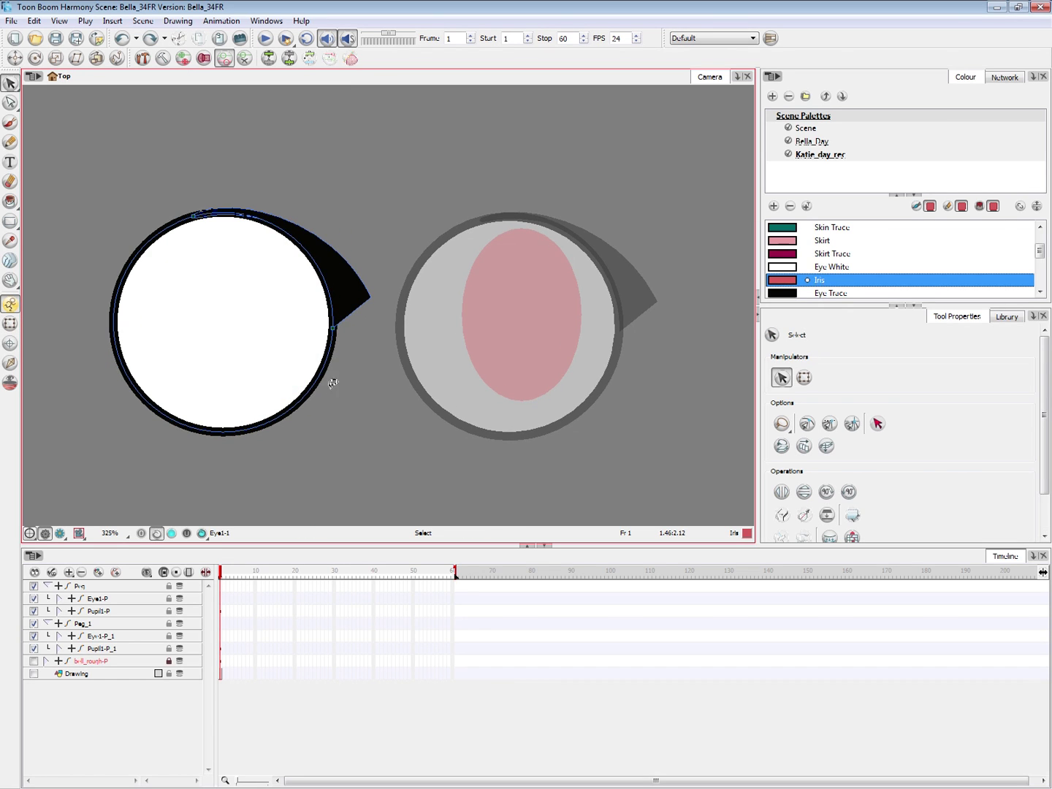
pyautogui.click(331, 405)
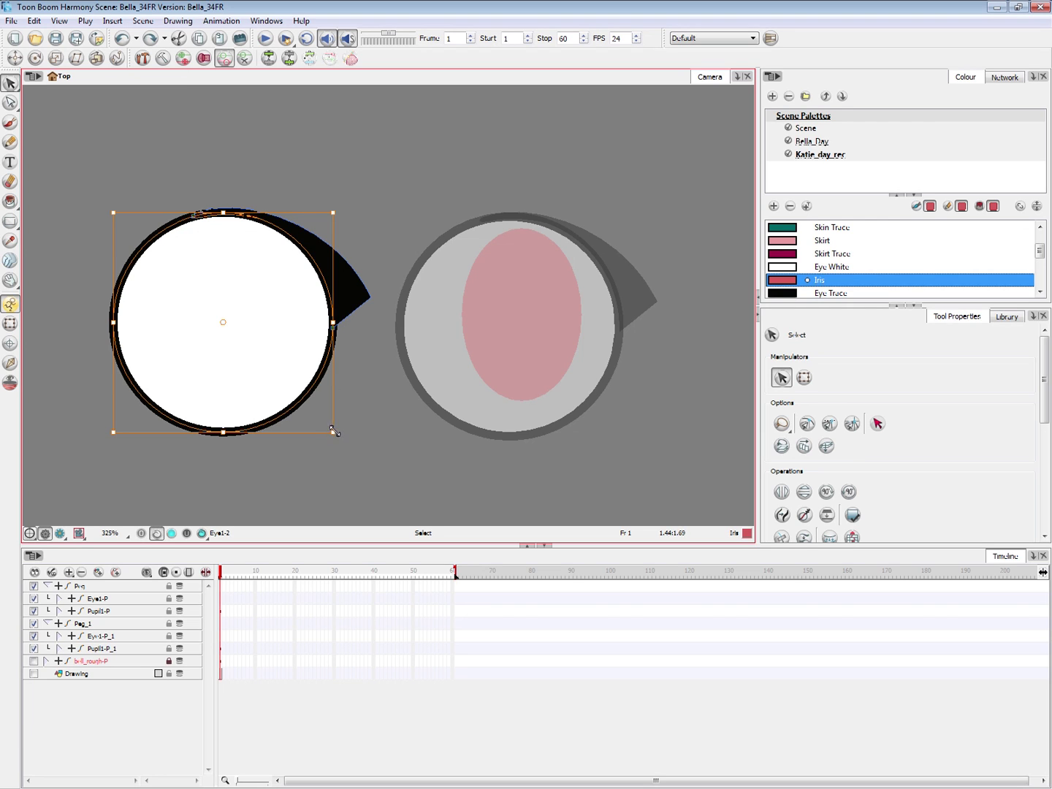
pyautogui.moveTo(335, 432); pyautogui.dragTo(331, 465)
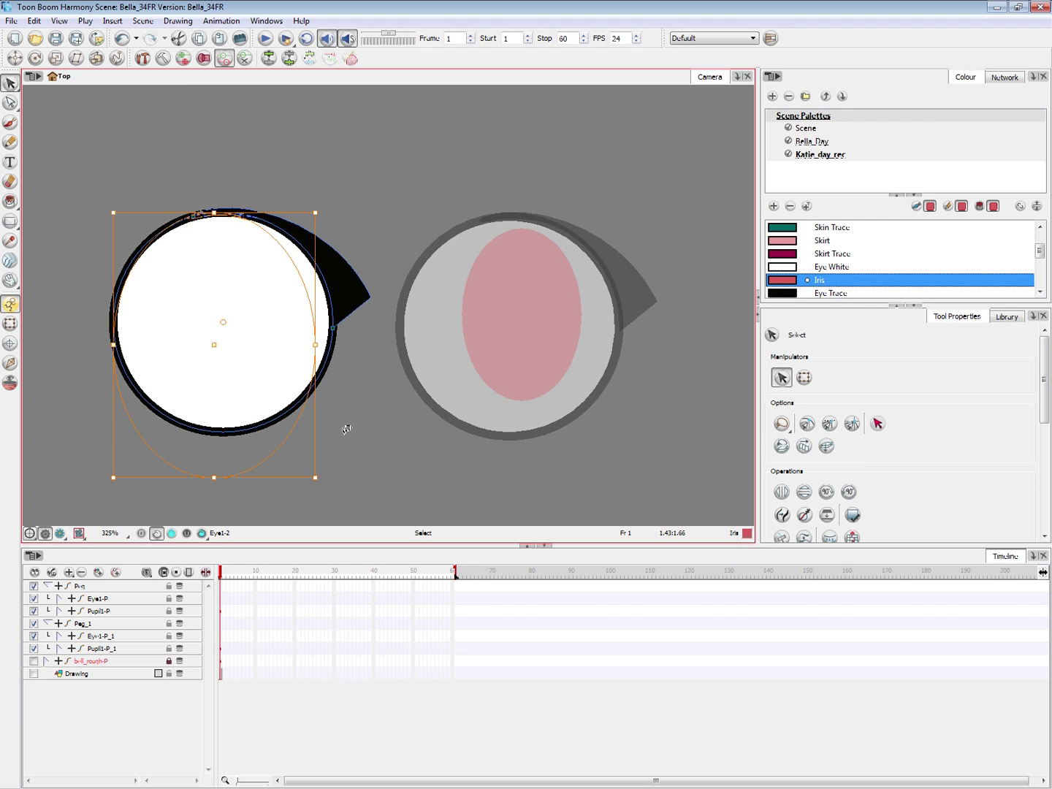
pyautogui.click(345, 443)
pyautogui.click(271, 384)
pyautogui.moveTo(332, 431); pyautogui.dragTo(317, 479)
pyautogui.moveTo(302, 419); pyautogui.dragTo(323, 419)
pyautogui.click(379, 398)
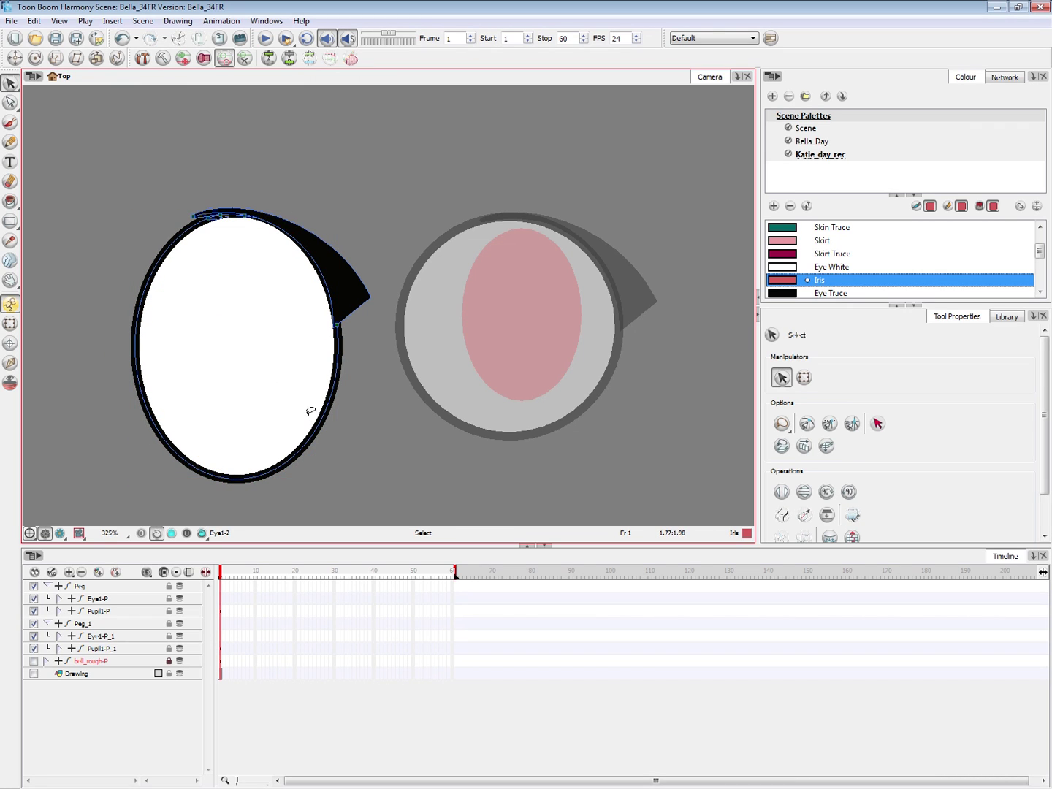
# - Flatten the oval's black outline and replace its deleted white fill with a new Eye White fill
pyautogui.click(308, 385)
pyautogui.click(352, 390)
pyautogui.click(326, 373)
pyautogui.press('Delete')
pyautogui.click(320, 368)
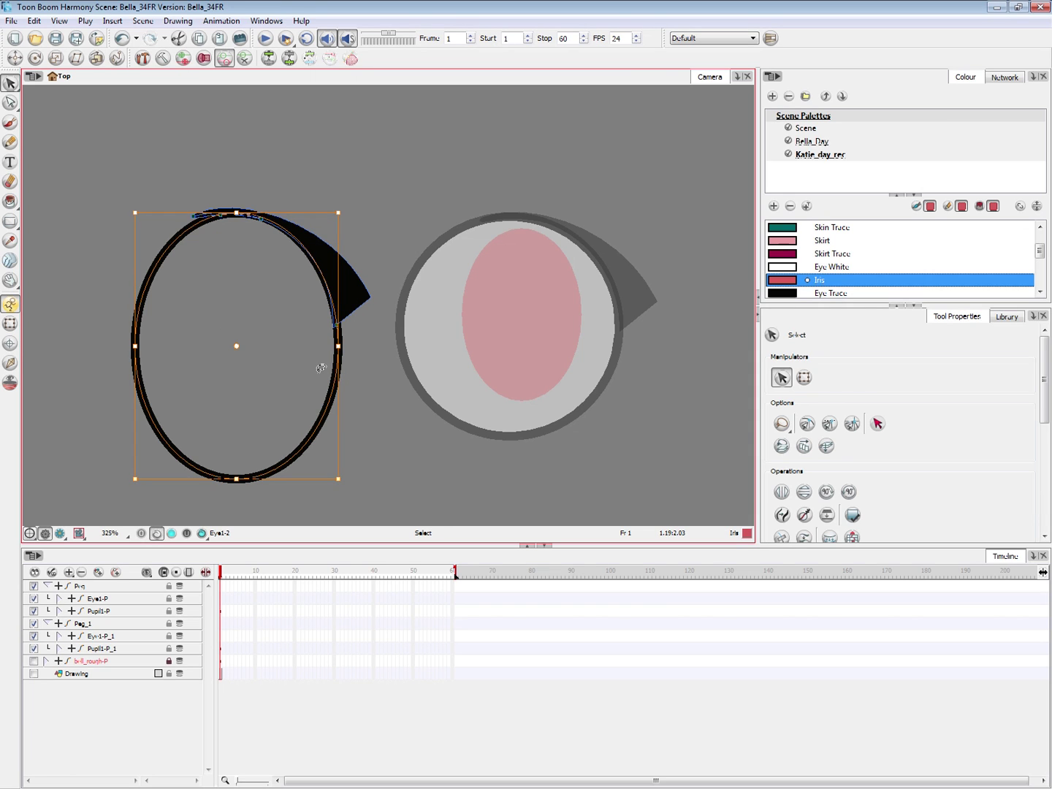
pyautogui.click(319, 368)
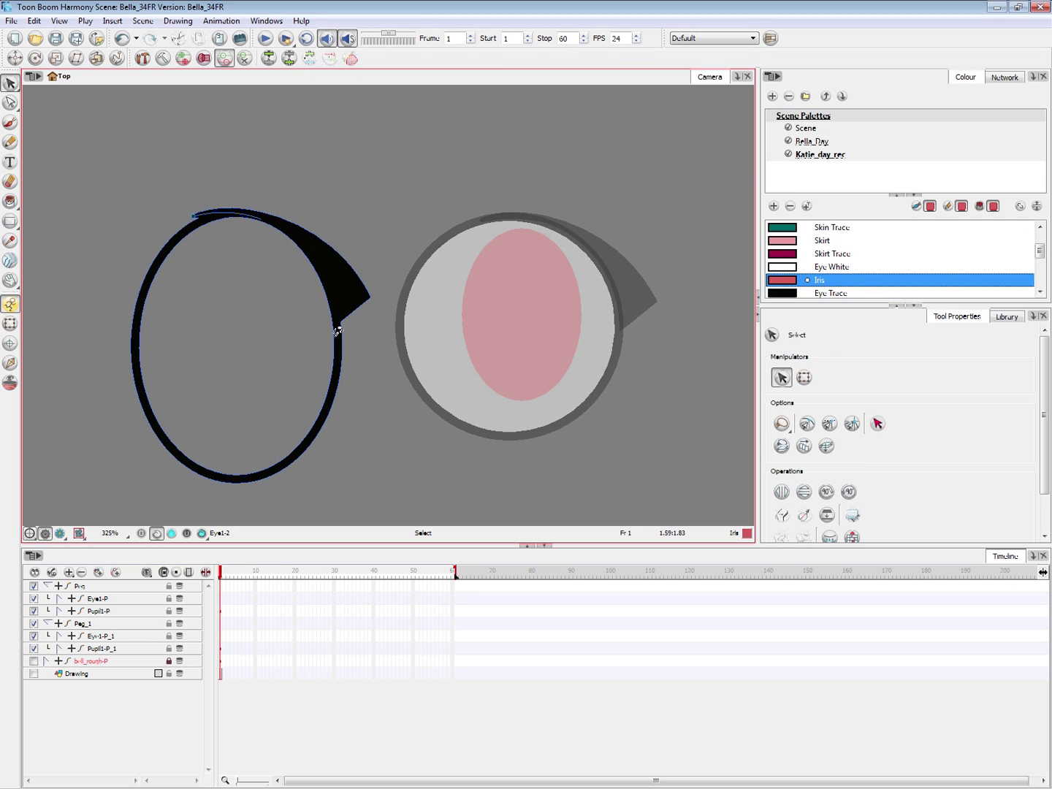
pyautogui.click(833, 266)
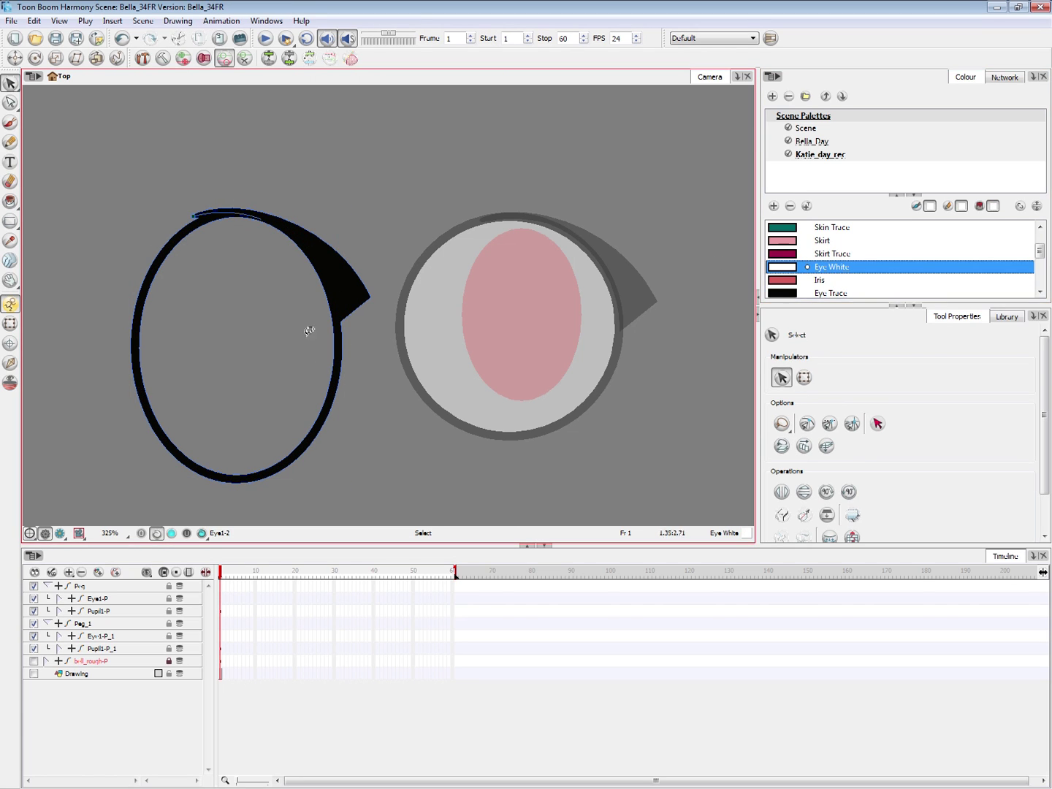
pyautogui.click(266, 341)
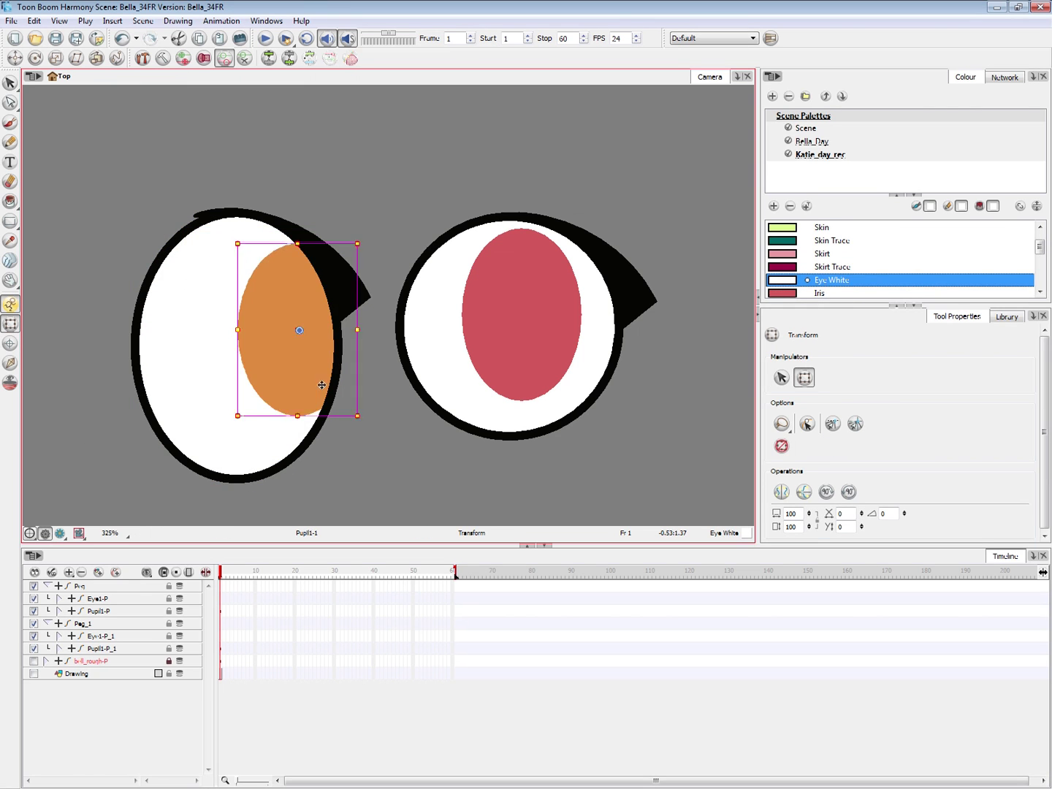
# - Move the left eye's pupil against the oval's upper-left edge and show the Drawing layer behind the eyes
pyautogui.moveTo(321, 385); pyautogui.dragTo(217, 322)
pyautogui.click(61, 534)
pyautogui.click(62, 535)
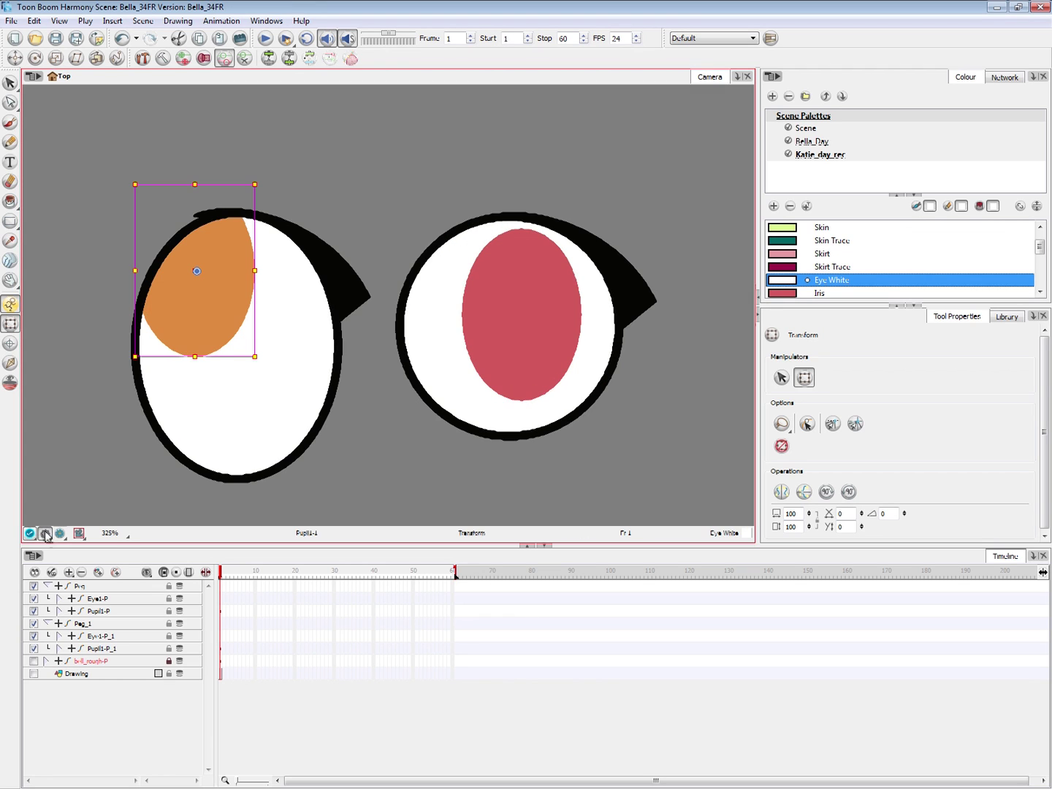
pyautogui.click(34, 673)
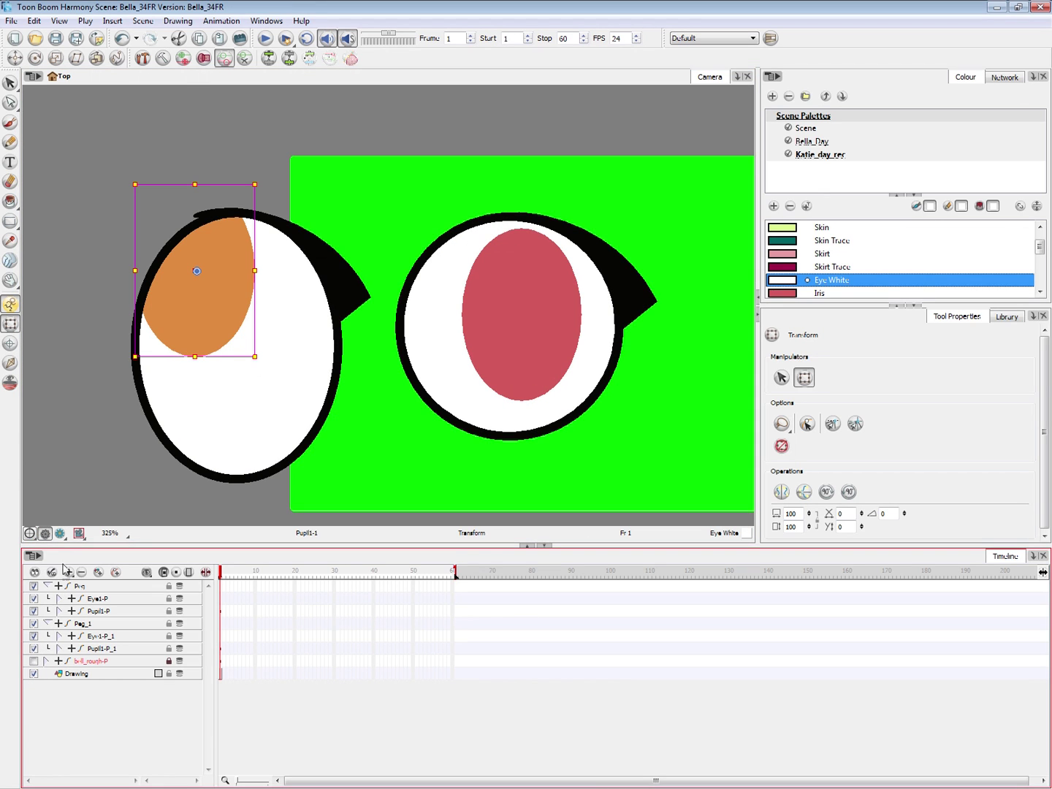
# - Stretch the green rectangle in the Drawing layer to the left so it extends behind the whole left eye
pyautogui.click(308, 480)
pyautogui.hotkey('alt', 's')
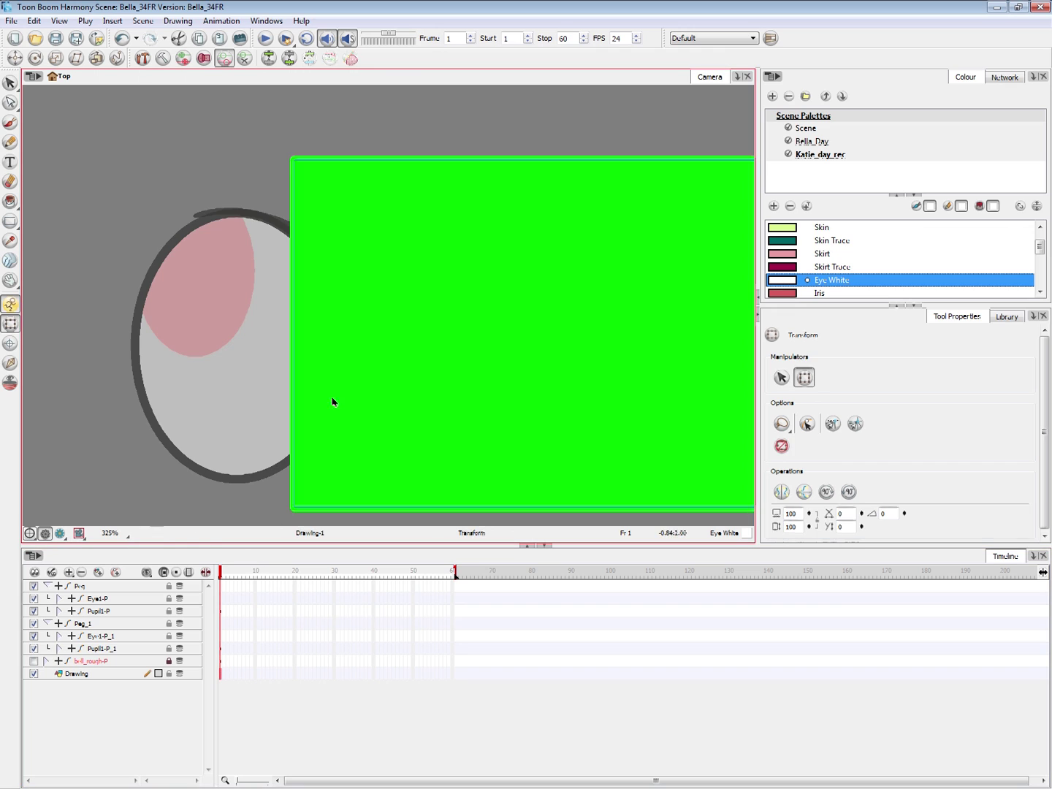
pyautogui.click(305, 342)
pyautogui.moveTo(293, 333); pyautogui.dragTo(76, 335)
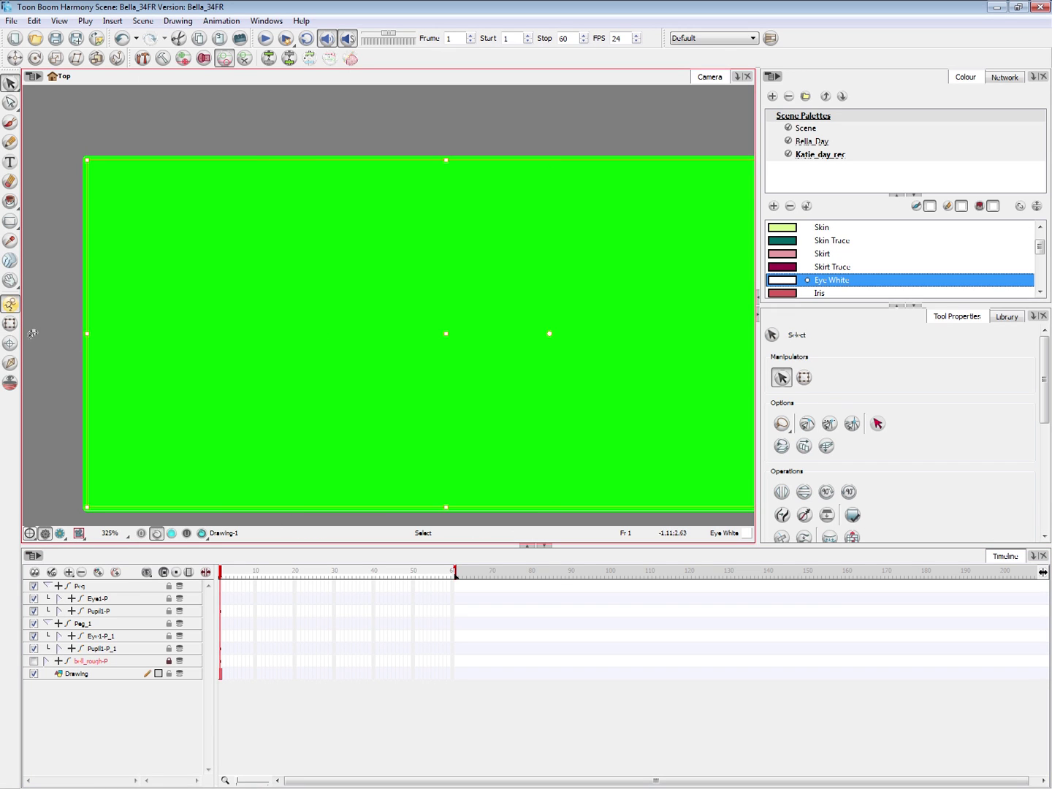
pyautogui.click(10, 324)
pyautogui.click(96, 722)
# - Preview both eyes against the green background in render view and return to the OpenGL view
pyautogui.click(60, 534)
pyautogui.click(232, 299)
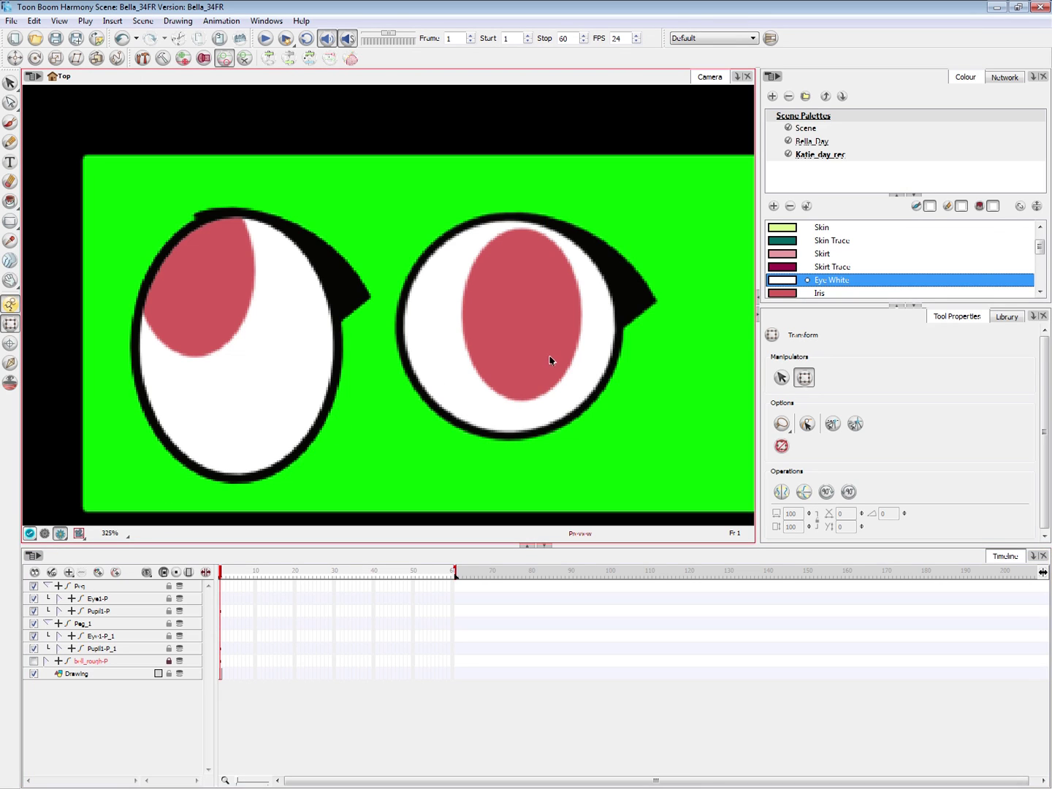
pyautogui.click(576, 418)
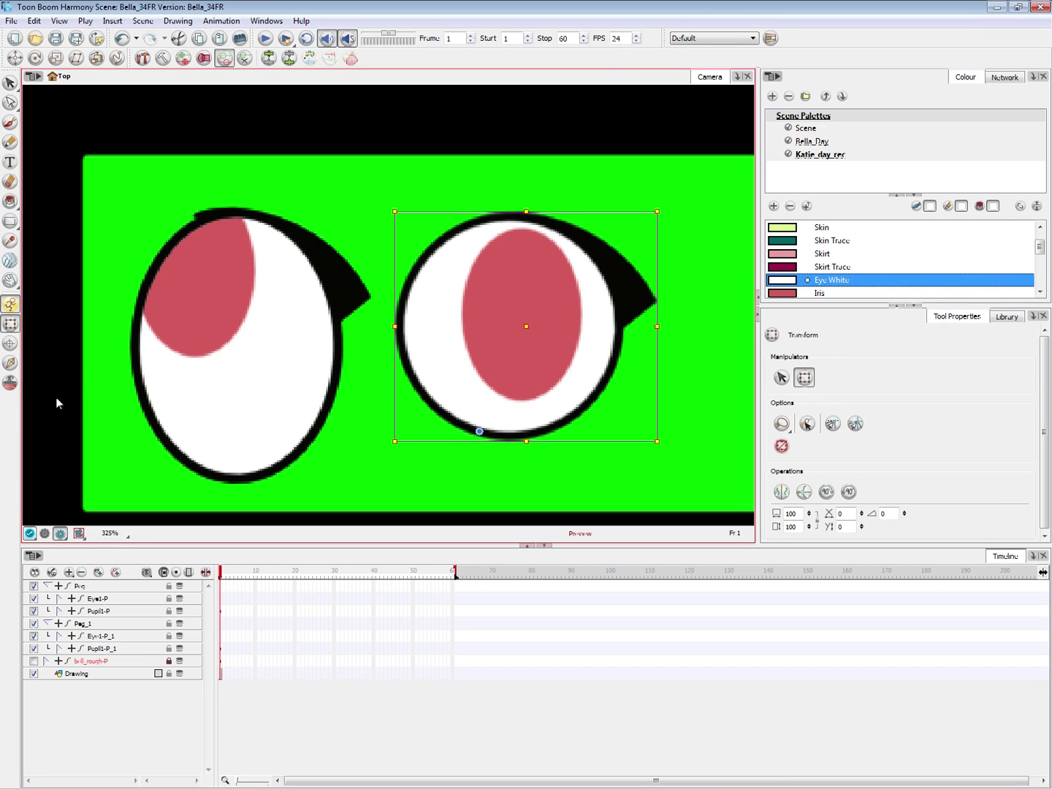
pyautogui.click(45, 536)
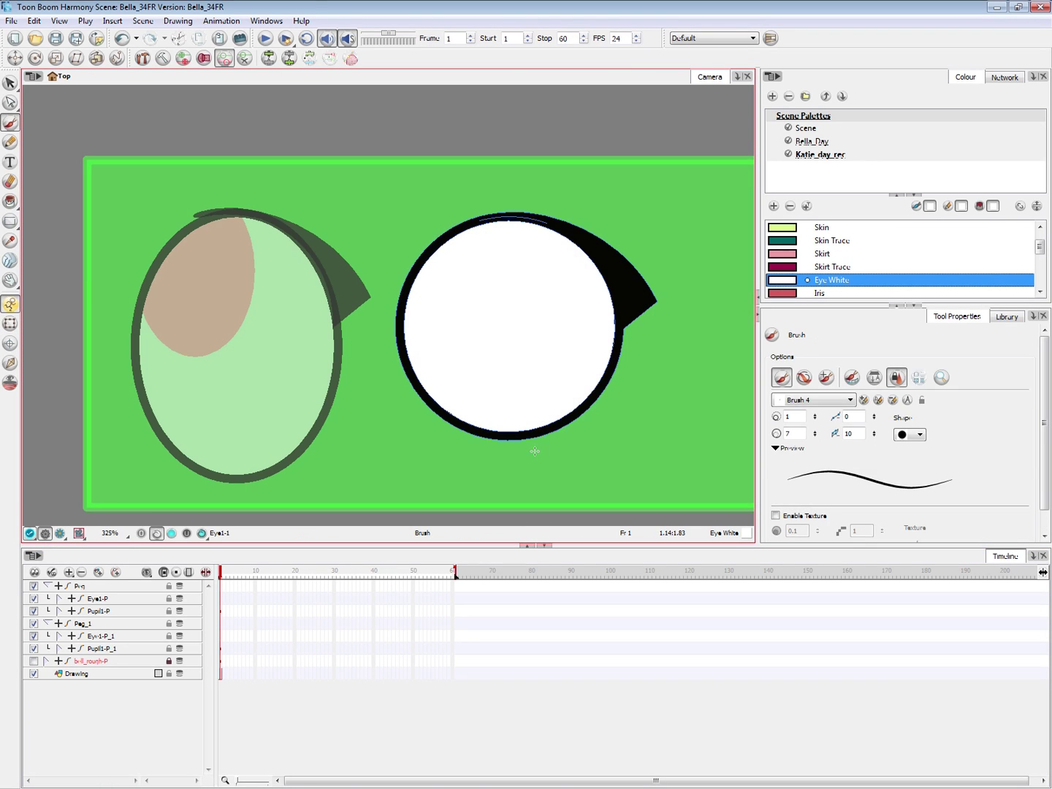
# - Delete the circle's outline and white fill from a duplicate of the right eye's drawing, keeping the lash
pyautogui.hotkey('alt', 's')
pyautogui.moveTo(397, 214)
pyautogui.mouseDown()
pyautogui.moveTo(639, 437)
pyautogui.moveTo(615, 488)
pyautogui.moveTo(505, 391)
pyautogui.mouseUp()
pyautogui.press('Delete')
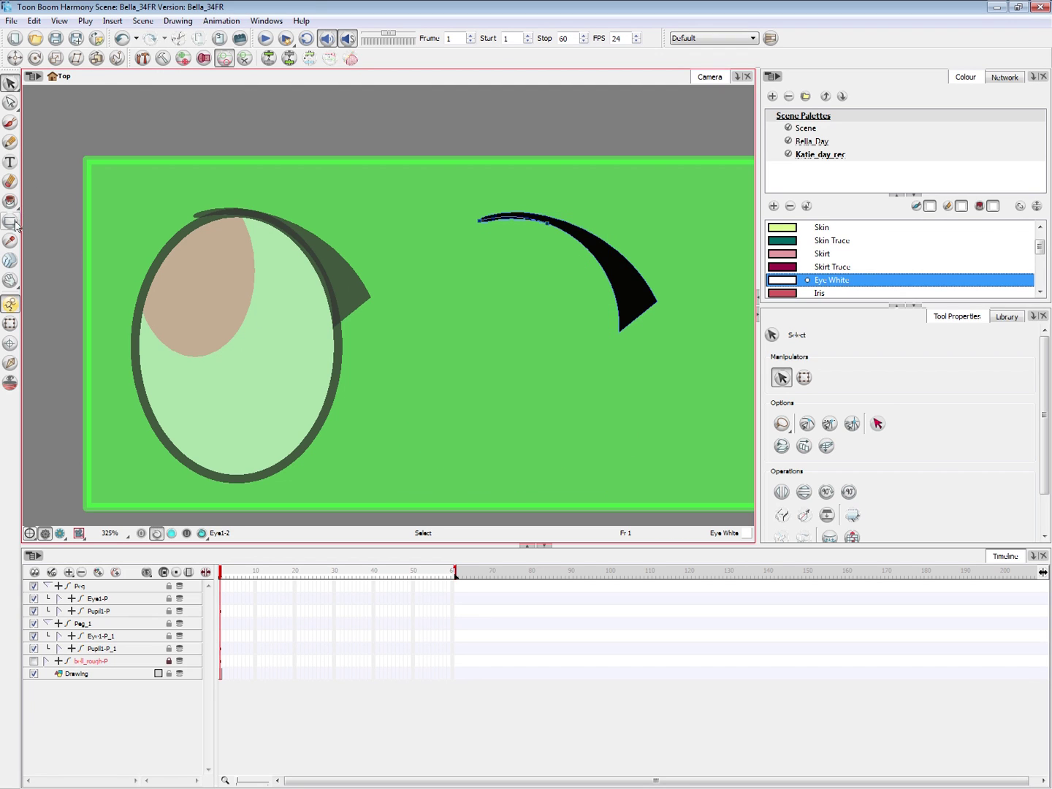
# - Draw a tall Eye Trace ellipse under the right eye's lash and resize it slightly wider and shorter to meet the lash
pyautogui.moveTo(15, 220)
pyautogui.mouseDown()
pyautogui.moveTo(32, 214)
pyautogui.moveTo(52, 248)
pyautogui.mouseUp()
pyautogui.moveTo(421, 201)
pyautogui.mouseDown()
pyautogui.moveTo(520, 402)
pyautogui.moveTo(622, 488)
pyautogui.moveTo(615, 481)
pyautogui.mouseUp()
pyautogui.hotkey('ctrl', 'z')
pyautogui.press('d')
pyautogui.click(638, 300)
pyautogui.moveTo(411, 212)
pyautogui.mouseDown()
pyautogui.moveTo(606, 486)
pyautogui.moveTo(621, 487)
pyautogui.mouseUp()
pyautogui.hotkey('alt', 's')
pyautogui.moveTo(613, 415); pyautogui.dragTo(606, 418)
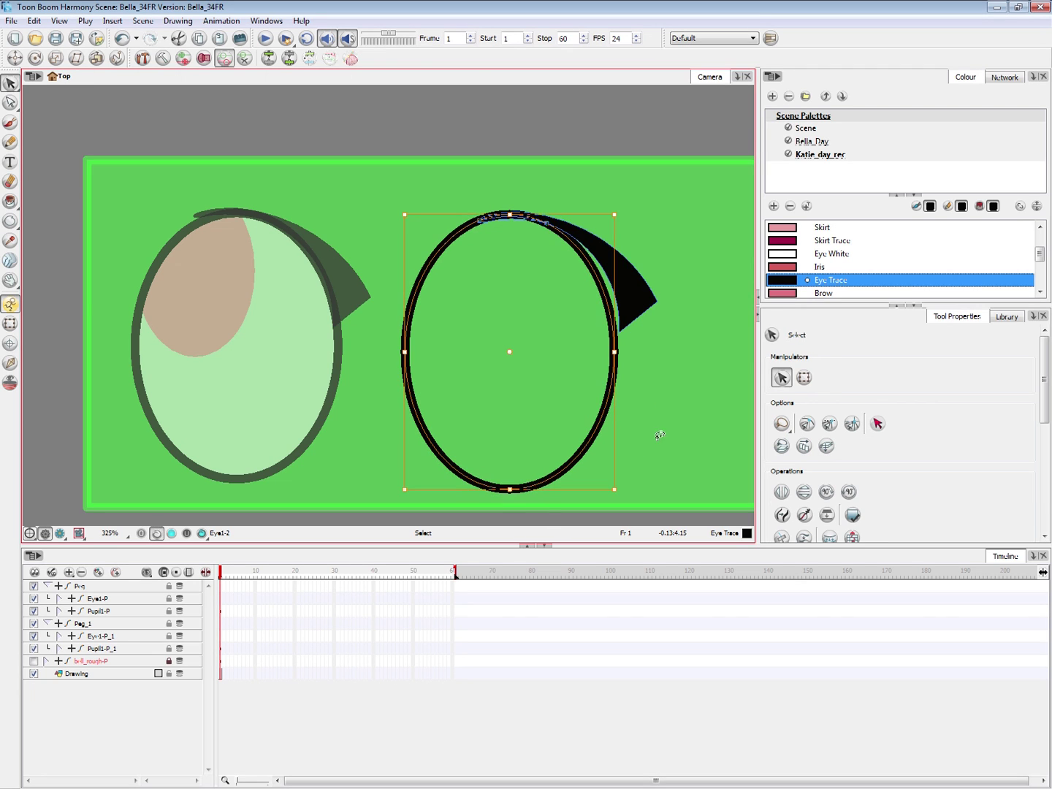
pyautogui.moveTo(615, 490); pyautogui.dragTo(624, 482)
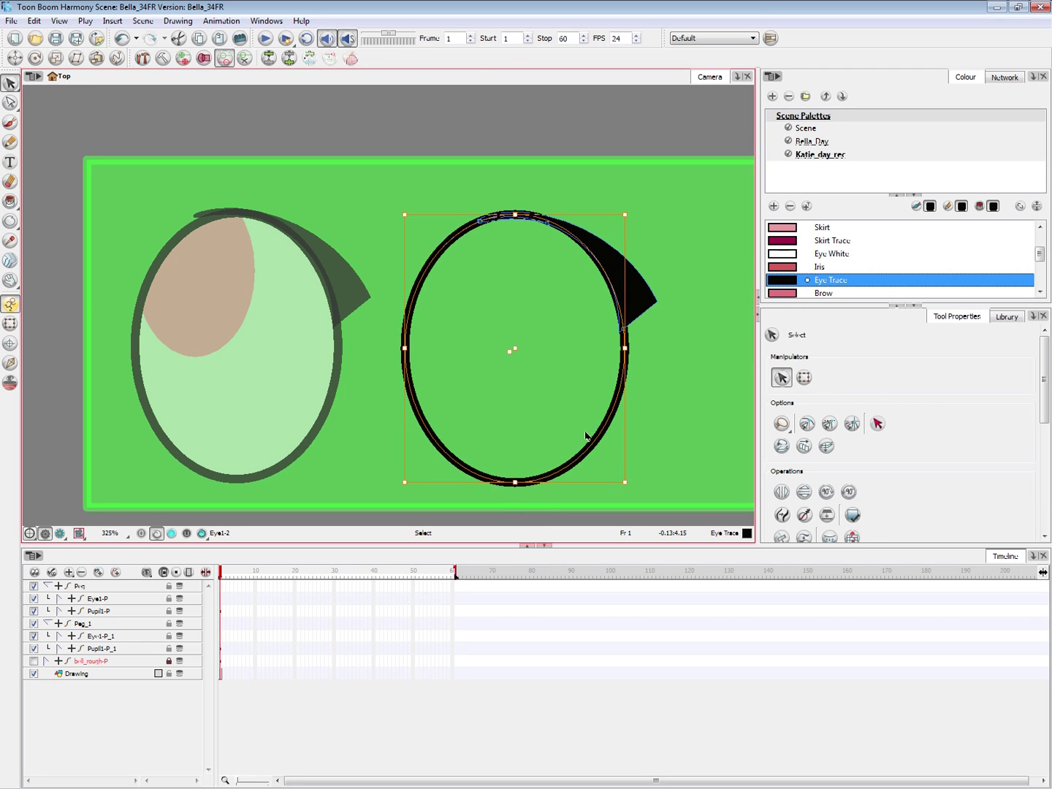
# - Fill the right eye's new oval with Eye White
pyautogui.hotkey('alt', 'i')
pyautogui.click(830, 253)
pyautogui.click(559, 339)
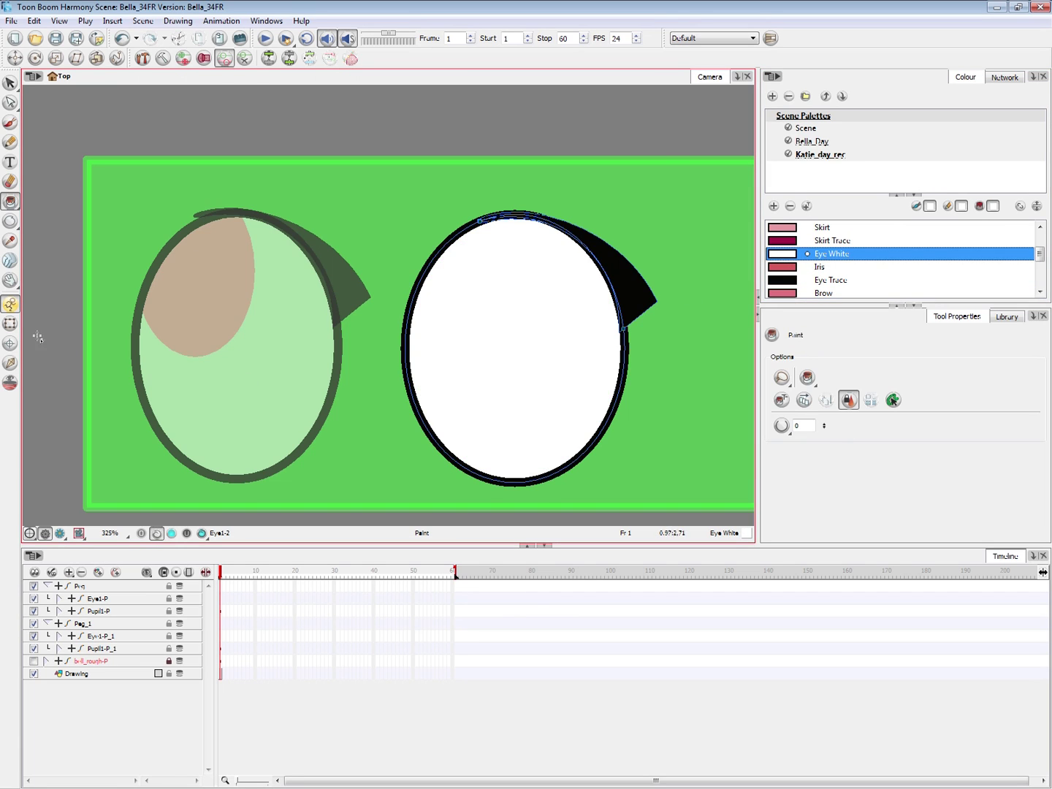
# - Move the right eye's pupil against the oval's left edge so that part of it is cut off
pyautogui.click(10, 325)
pyautogui.click(535, 696)
pyautogui.click(563, 338)
pyautogui.moveTo(558, 362); pyautogui.dragTo(464, 348)
pyautogui.click(564, 206)
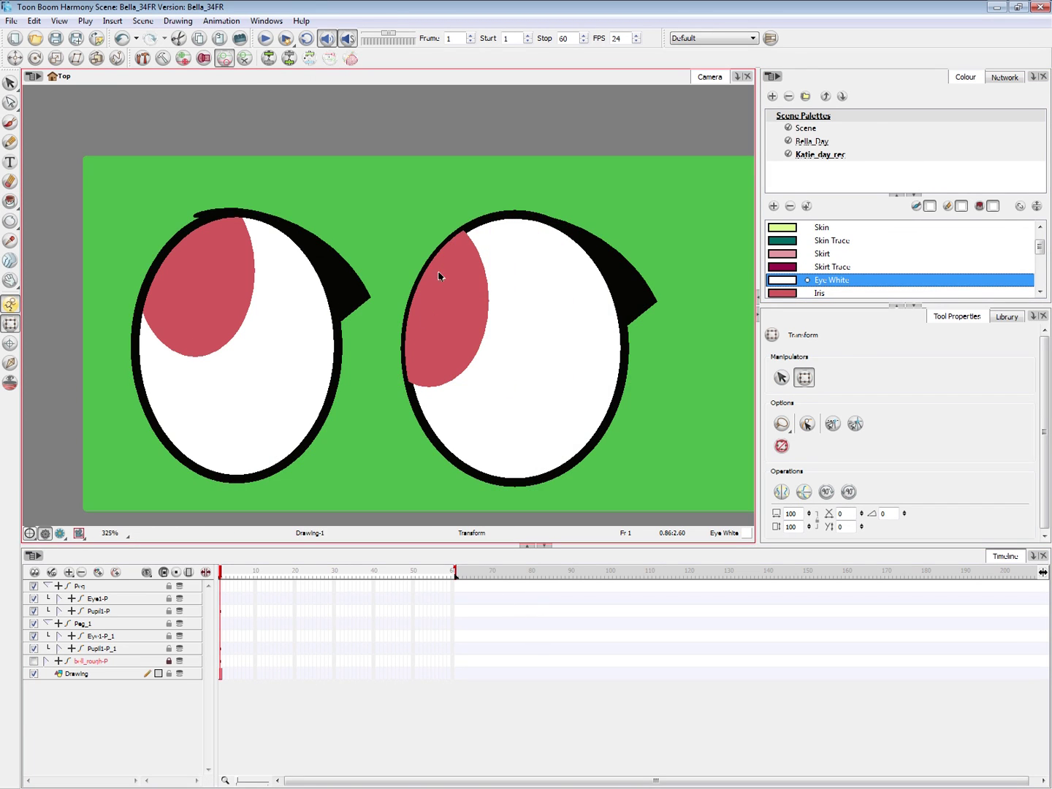
pyautogui.click(652, 107)
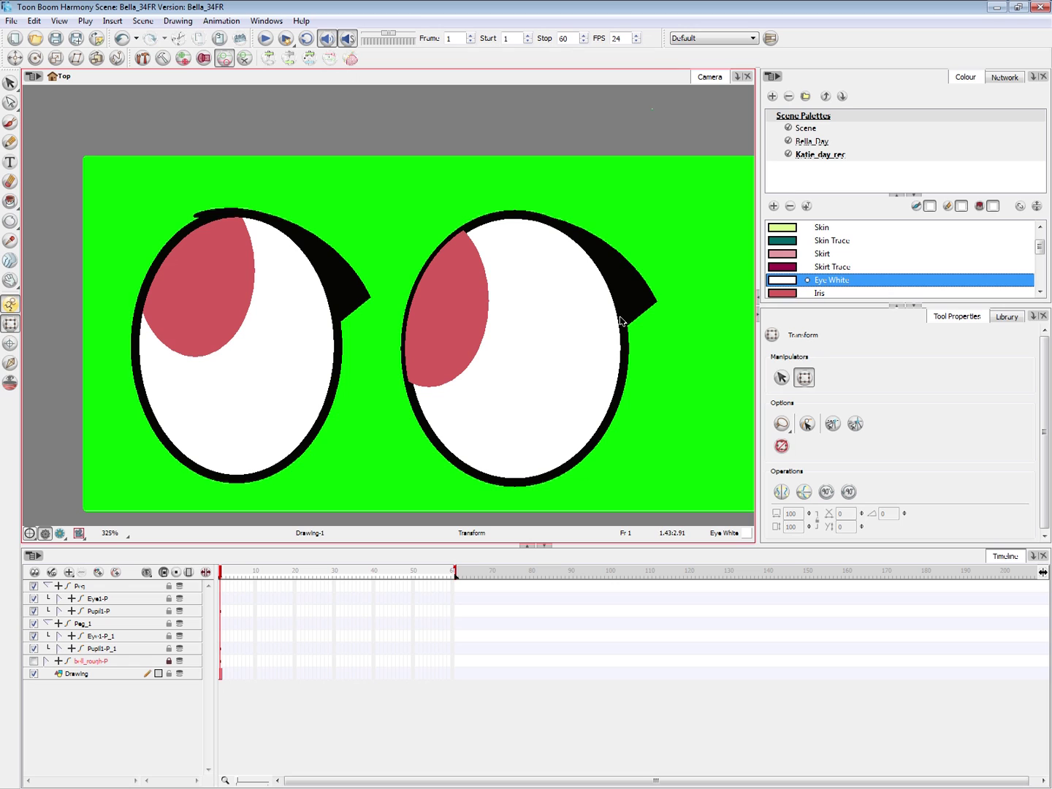
# - Convert the right eye's oval outline to brush strokes and flatten it together with the lash
pyautogui.click(622, 380)
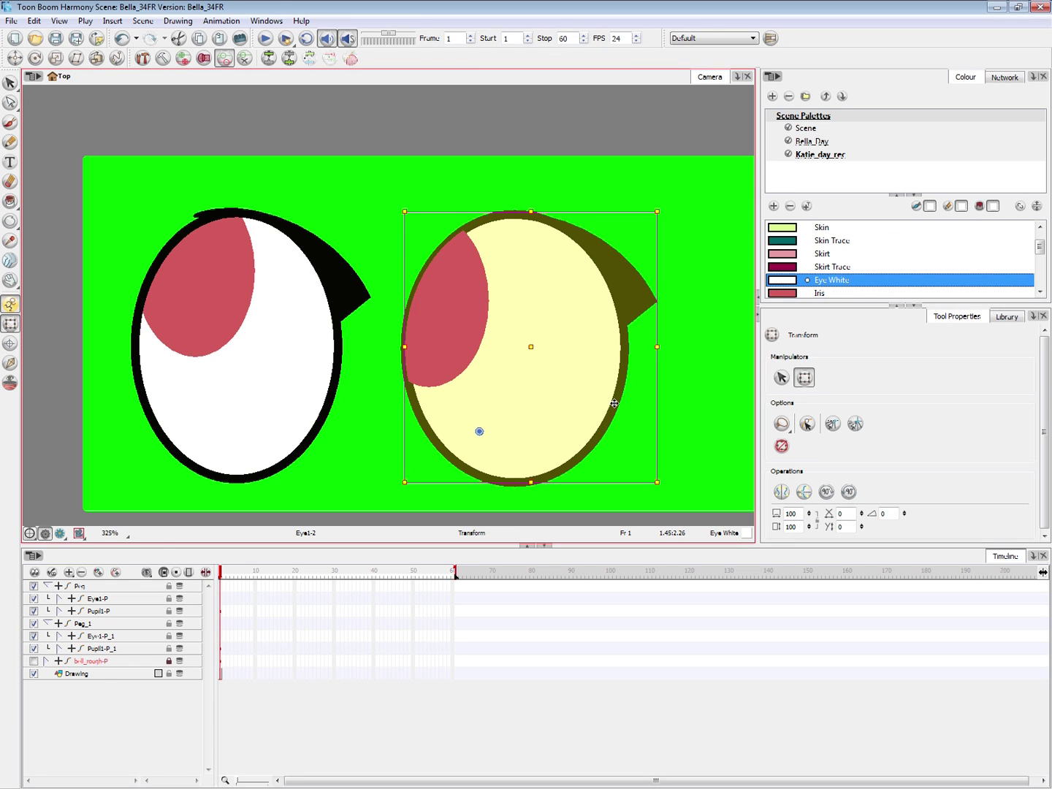
pyautogui.hotkey('alt', 'b')
pyautogui.hotkey('alt', 's')
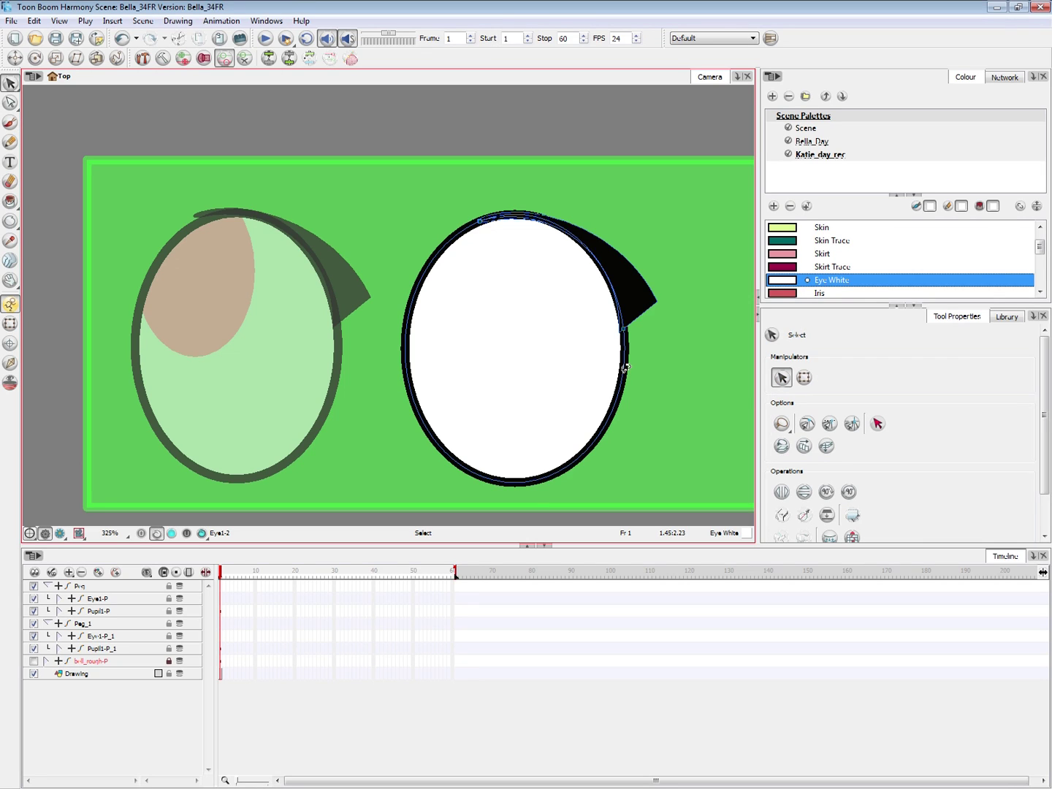
pyautogui.click(627, 368)
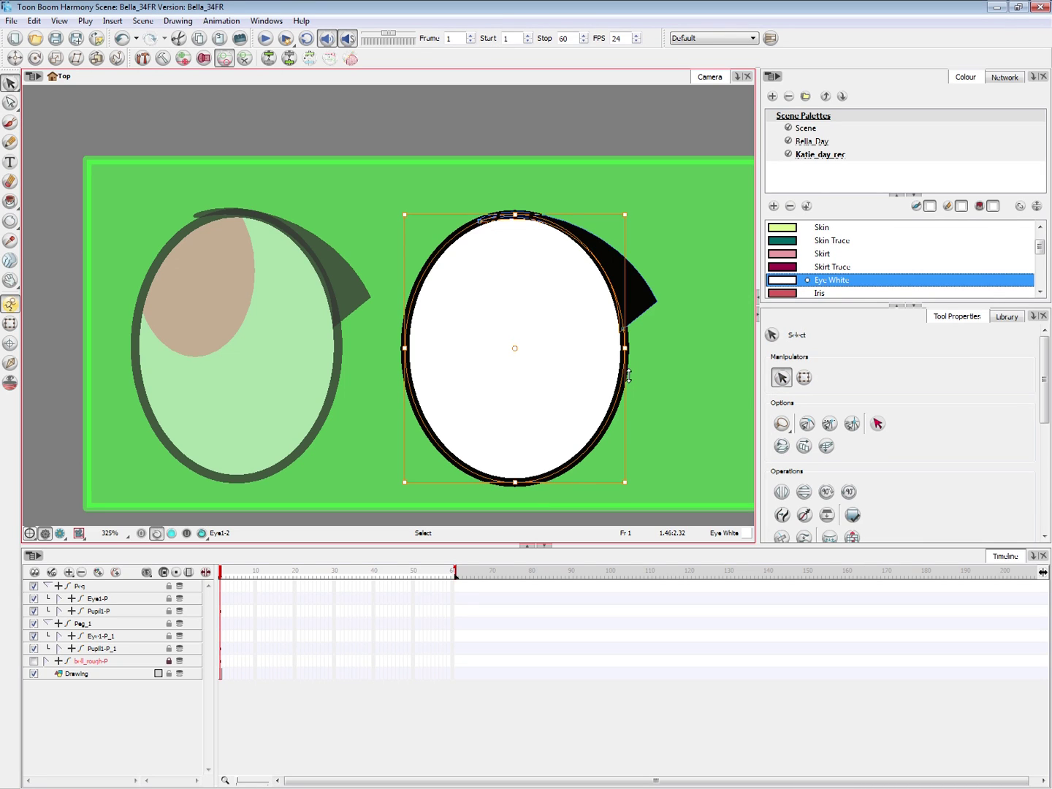
pyautogui.hotkey('shift', '7')
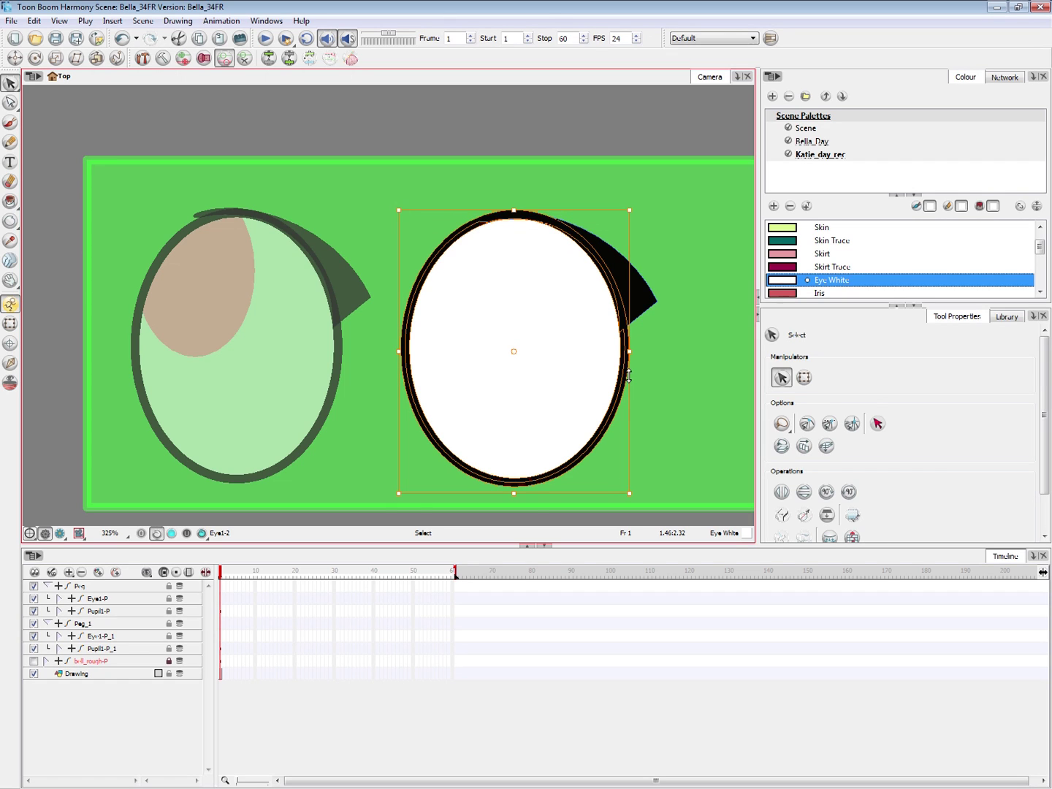
pyautogui.hotkey('ctrl', 'z')
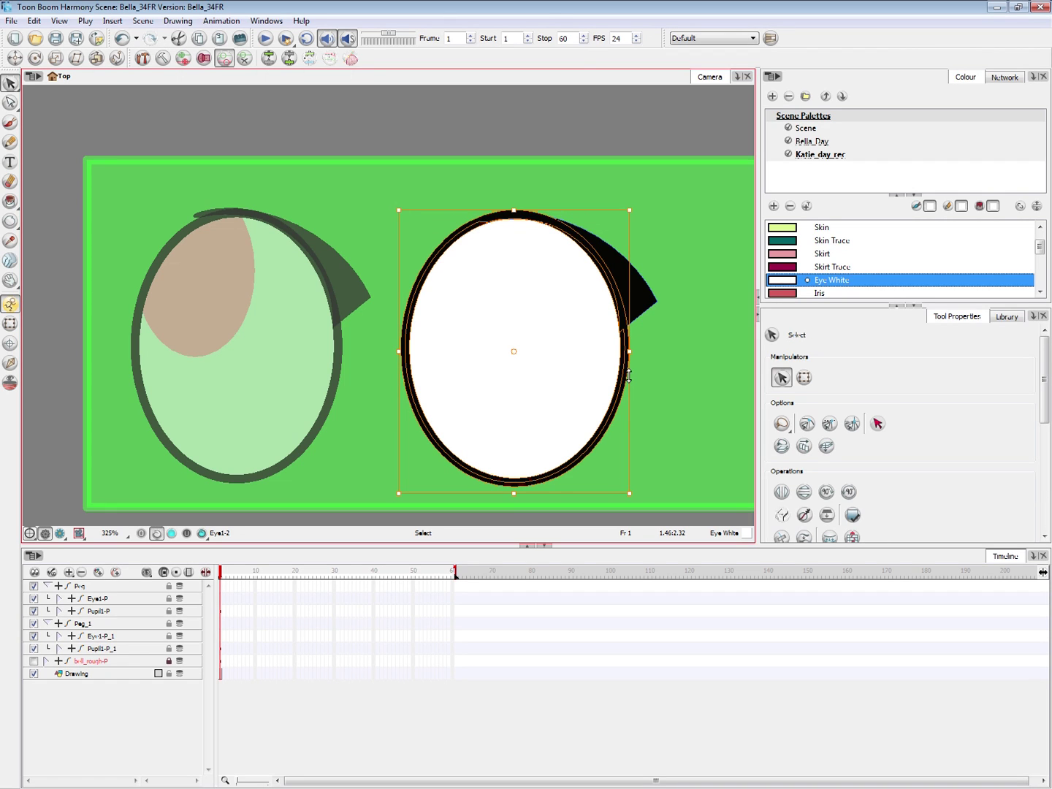
pyautogui.moveTo(643, 181); pyautogui.dragTo(626, 430)
pyautogui.hotkey('alt', 'shift', 'f')
pyautogui.click(694, 320)
# - Try shifting the right eye's white fill away from its outline, and undo each shift
pyautogui.moveTo(565, 371); pyautogui.dragTo(727, 385)
pyautogui.hotkey('ctrl', 'z')
pyautogui.hotkey('ctrl', 'z')
pyautogui.click(727, 375)
pyautogui.moveTo(598, 352); pyautogui.dragTo(555, 358)
pyautogui.hotkey('ctrl', 'z')
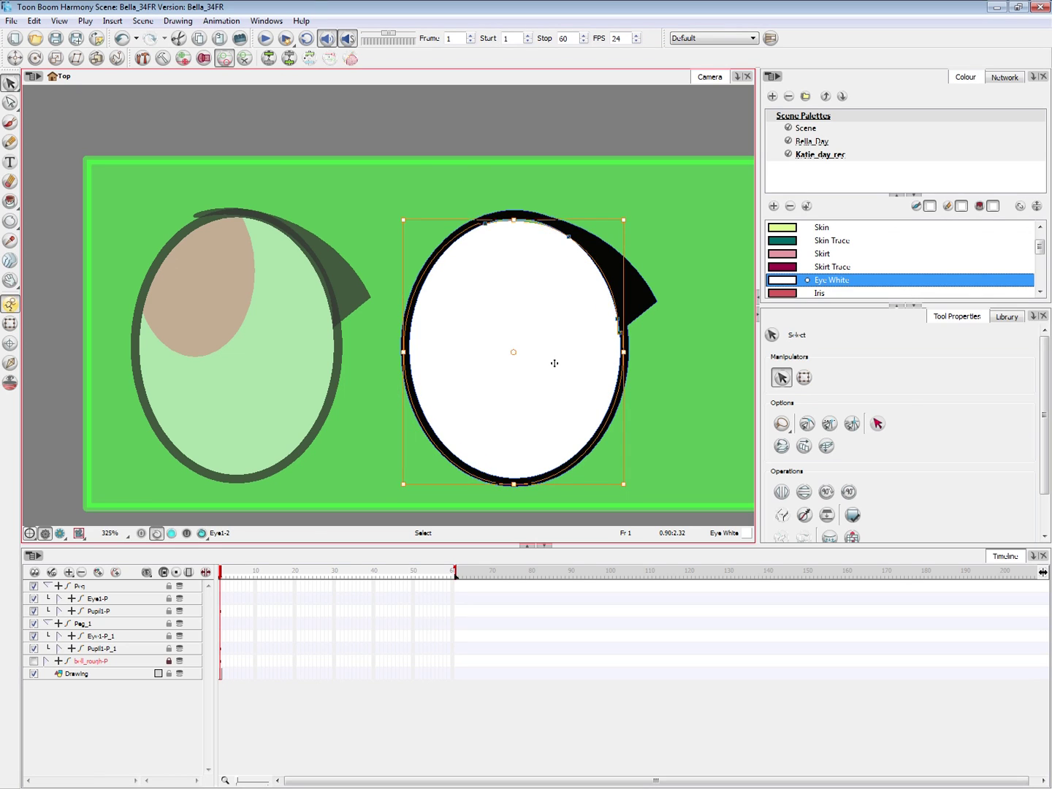
pyautogui.hotkey('ctrl', 'z')
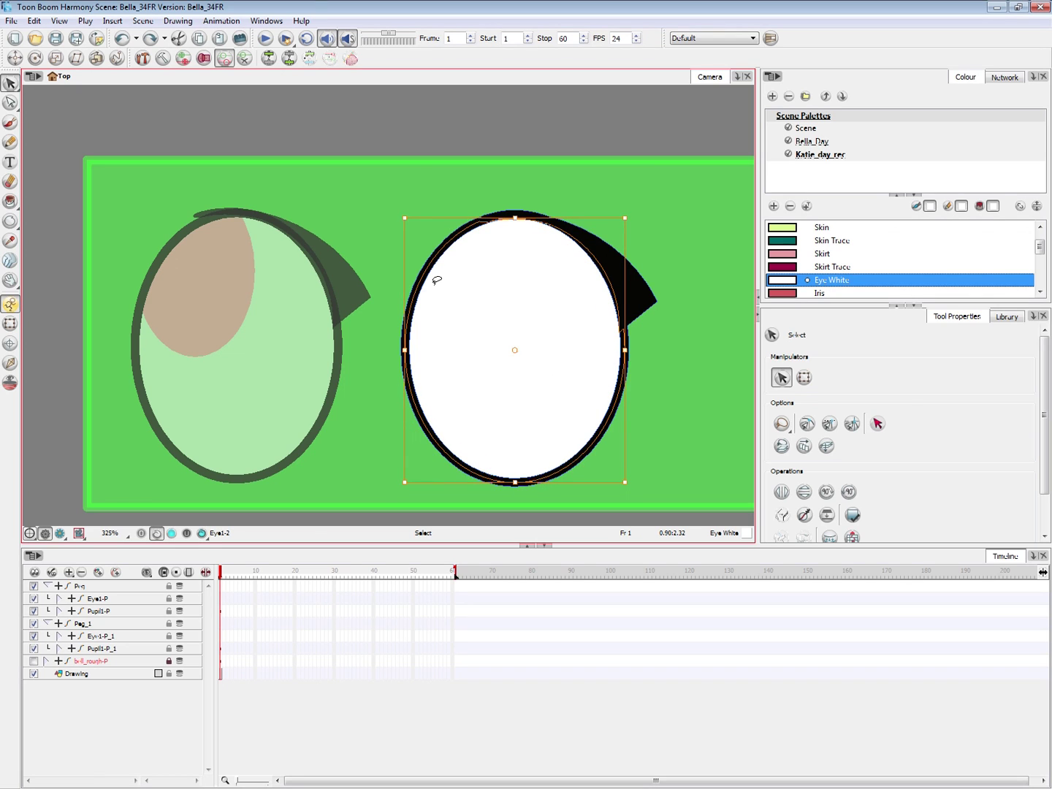
pyautogui.hotkey('ctrl', 'a')
pyautogui.click(690, 315)
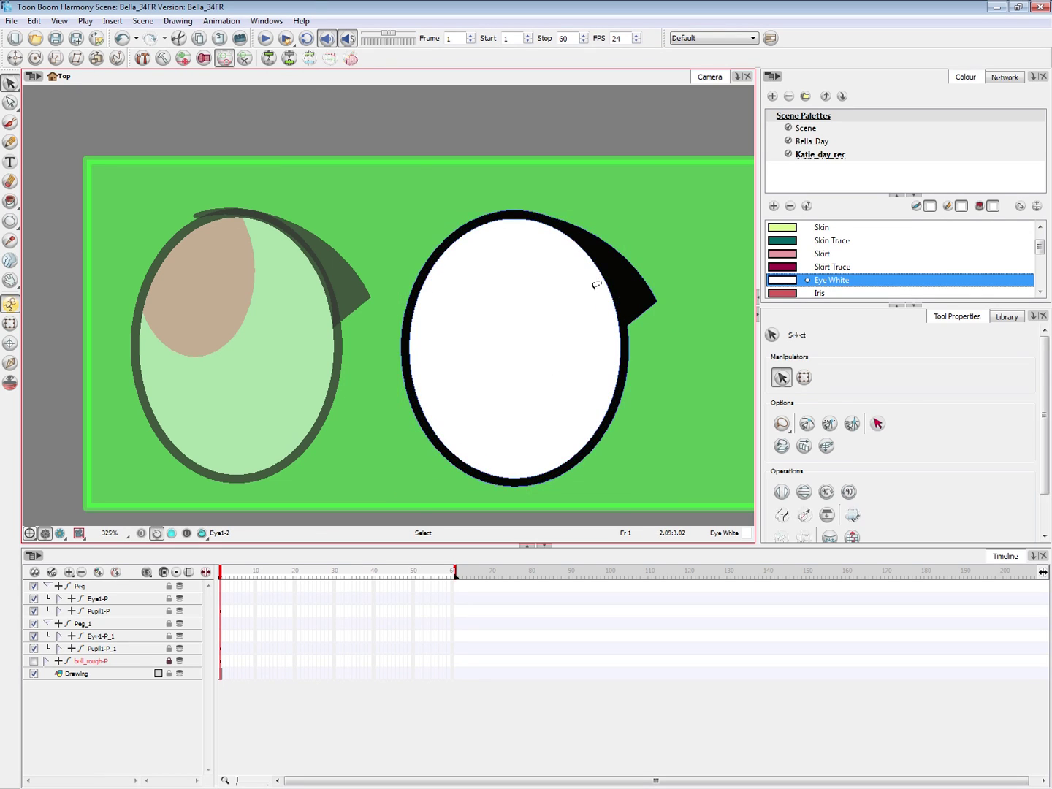
pyautogui.moveTo(561, 373); pyautogui.dragTo(556, 377)
pyautogui.hotkey('ctrl', 'z')
# - Move the right eye's pupil slightly lower along the oval's left edge
pyautogui.click(406, 245)
pyautogui.click(9, 324)
pyautogui.click(667, 161)
pyautogui.scroll(-1, 666, 159)
pyautogui.click(681, 150)
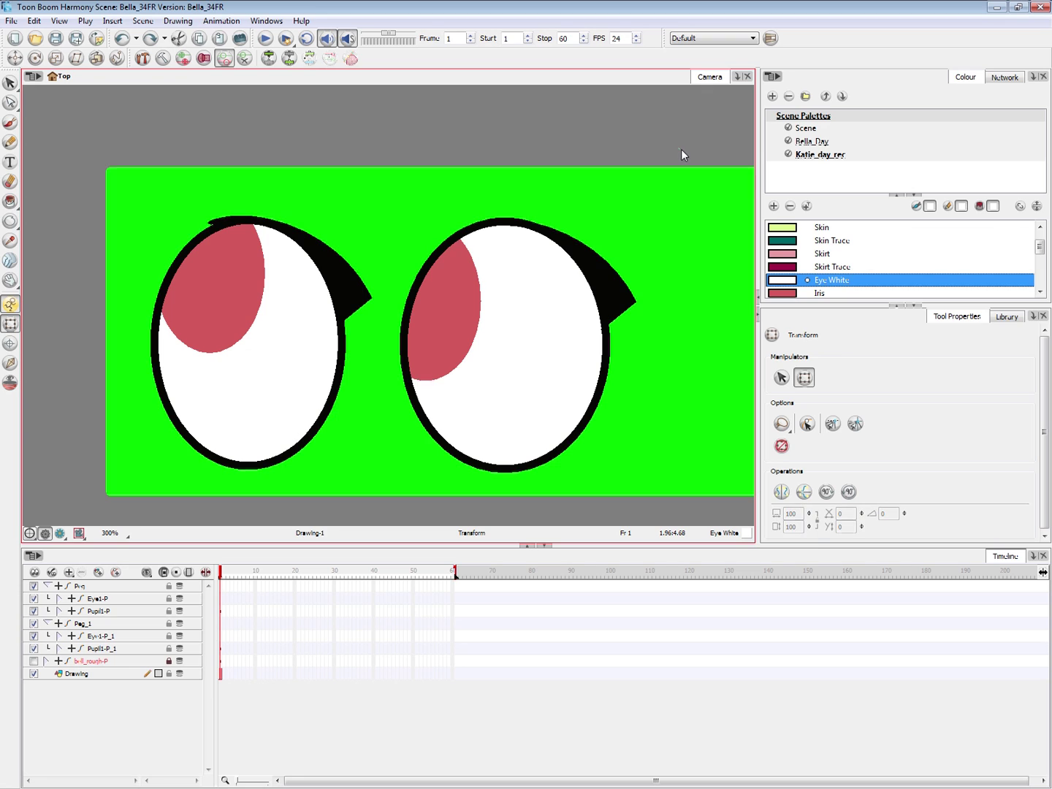
pyautogui.moveTo(462, 339)
pyautogui.mouseDown()
pyautogui.moveTo(479, 344)
pyautogui.moveTo(459, 372)
pyautogui.mouseUp()
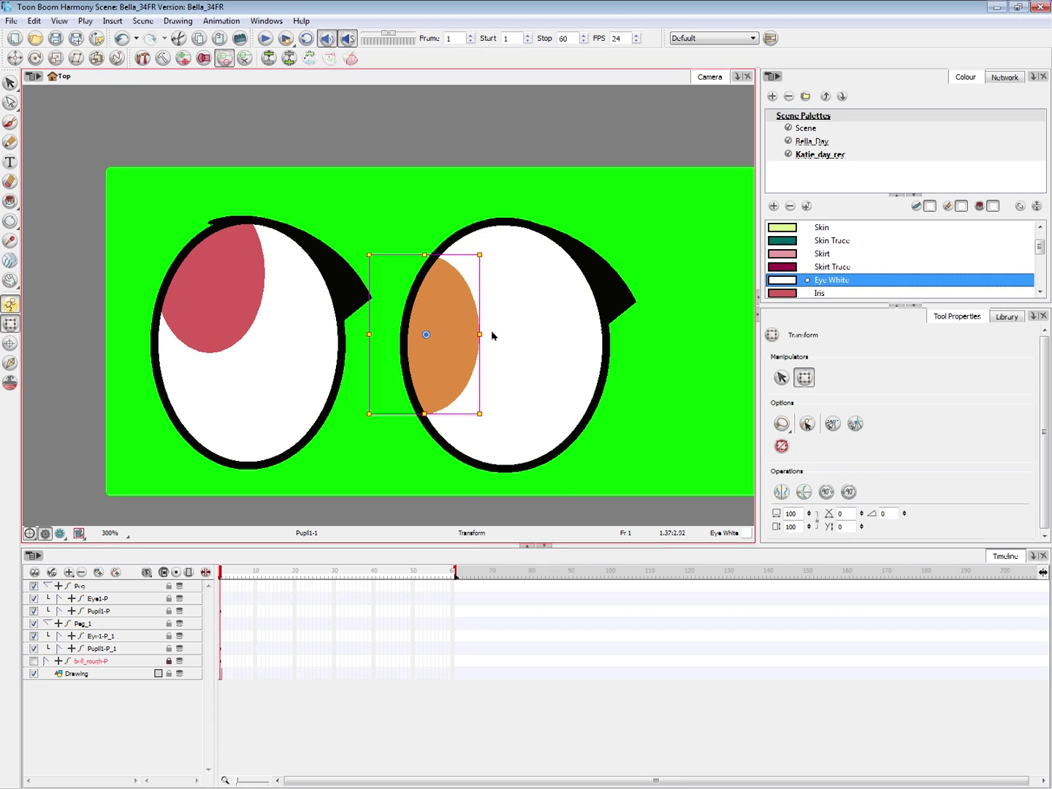
# - Examine the Matte-Resize node's connections in the network and compare how the two eyes' pupils are cut off
pyautogui.hotkey('alt', 'Tab')
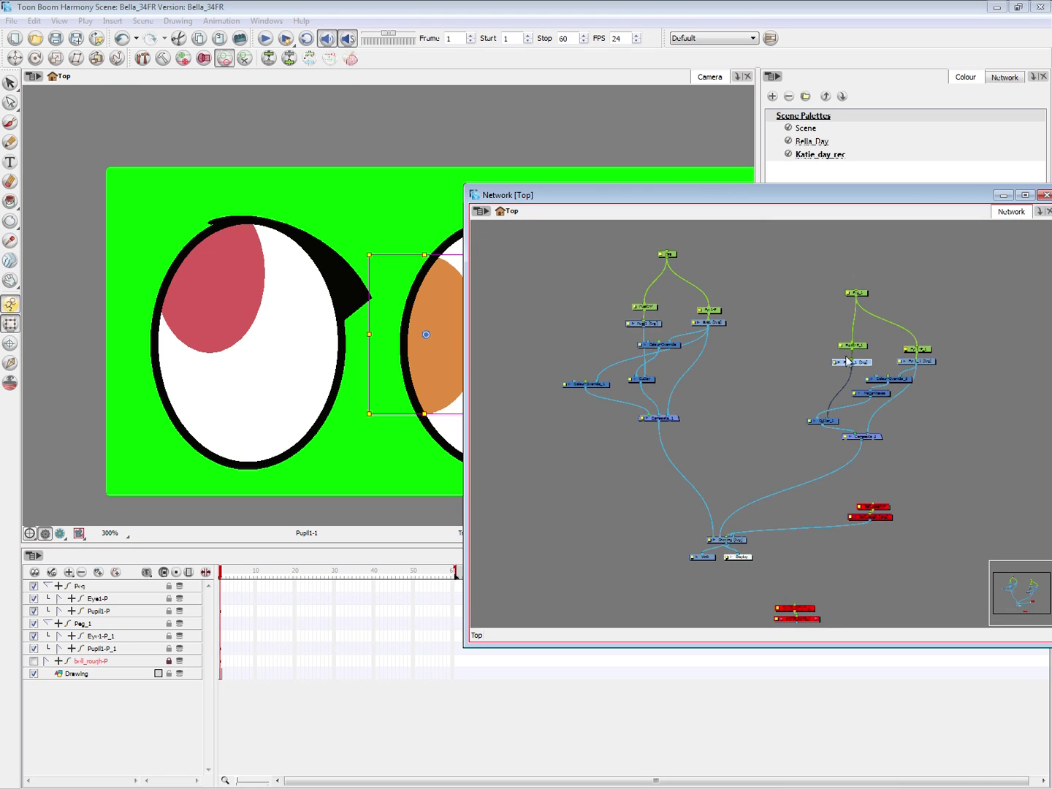
pyautogui.click(881, 395)
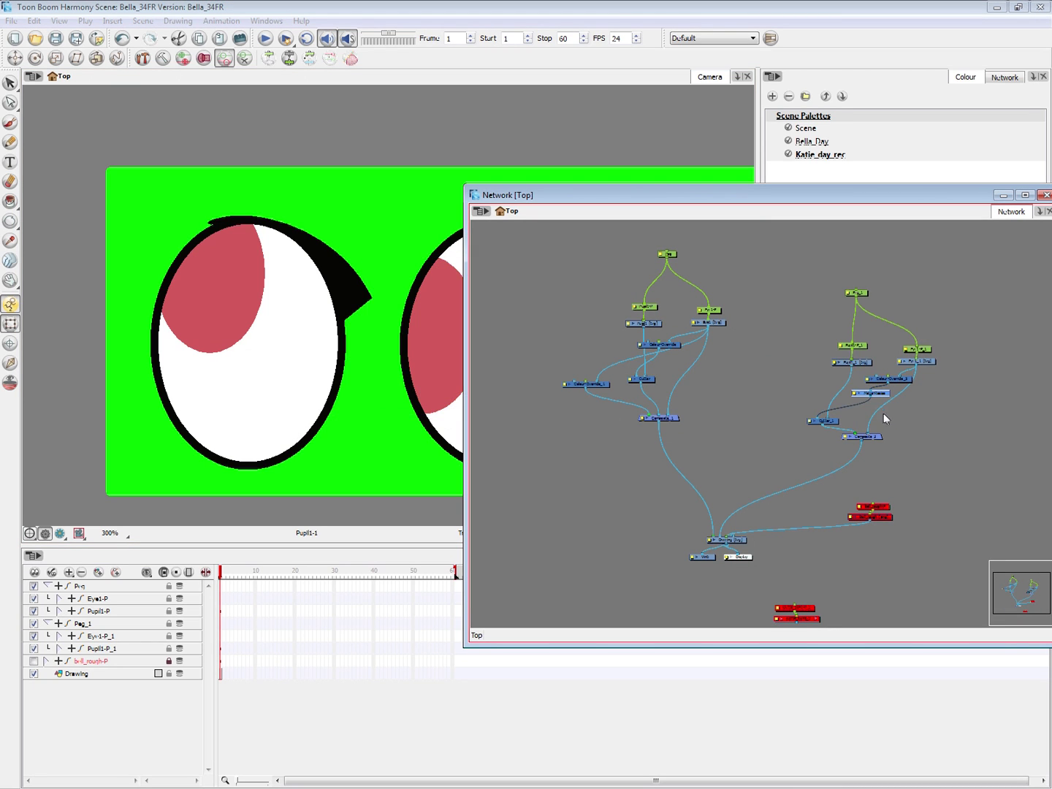
pyautogui.scroll(2, 911, 444)
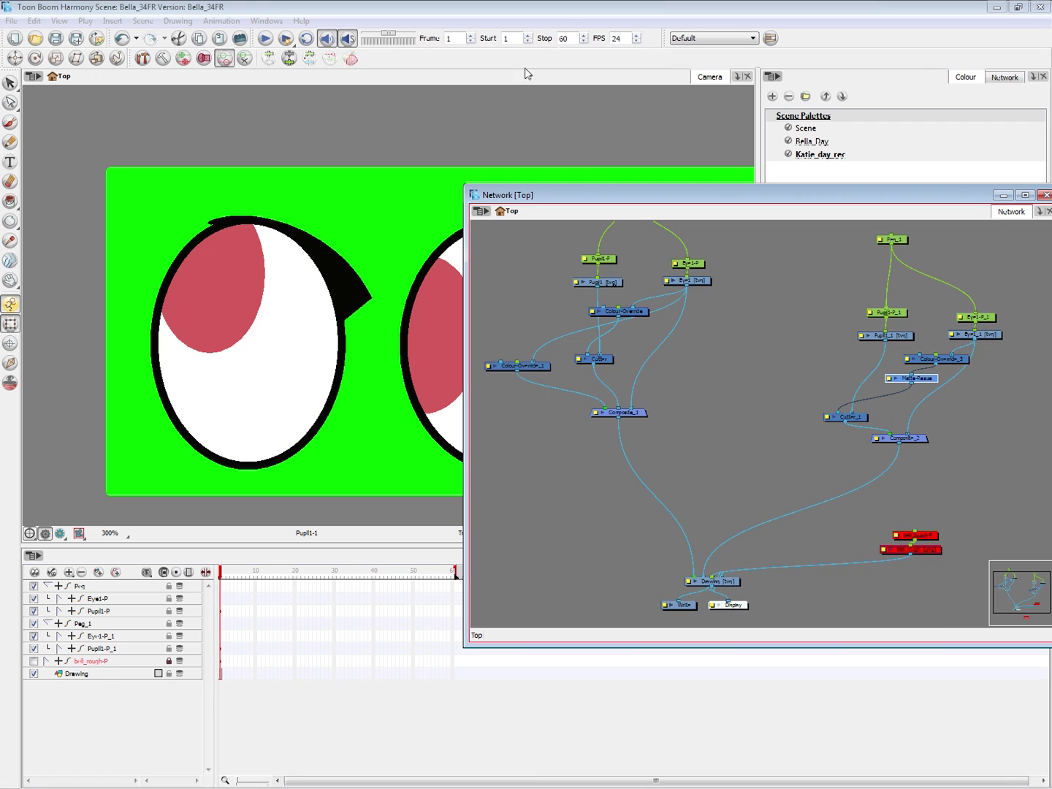
pyautogui.click(573, 15)
pyautogui.click(238, 296)
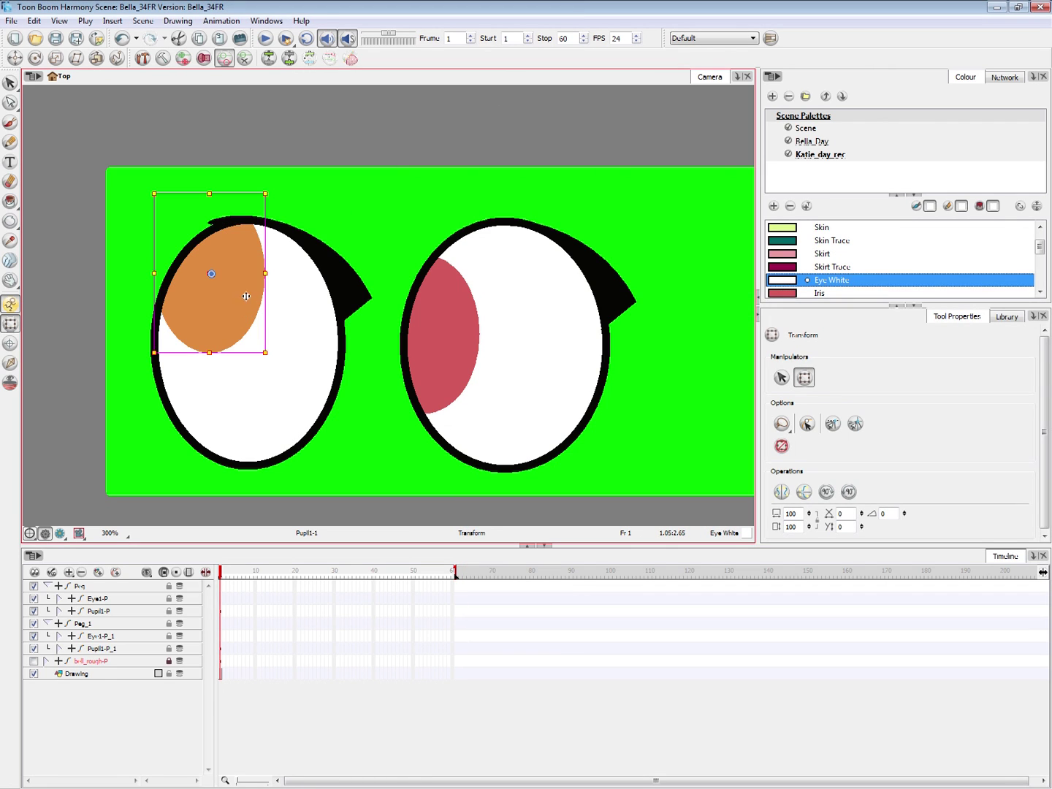
pyautogui.click(451, 336)
pyautogui.click(249, 313)
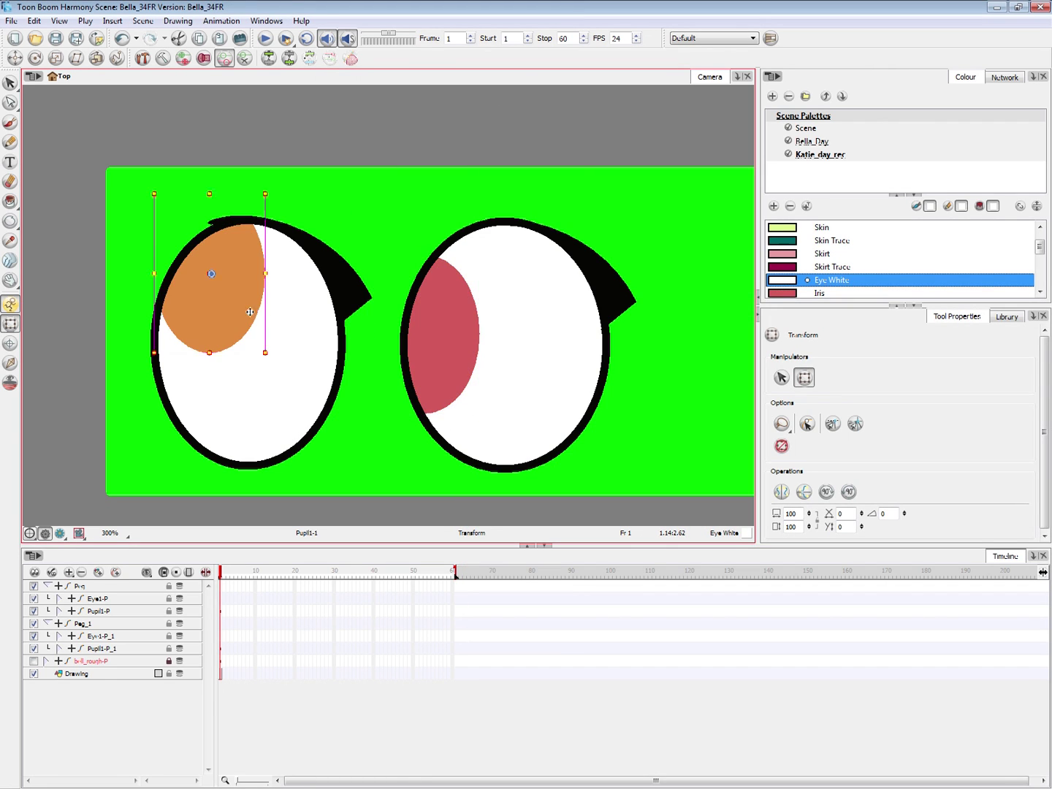
pyautogui.click(338, 505)
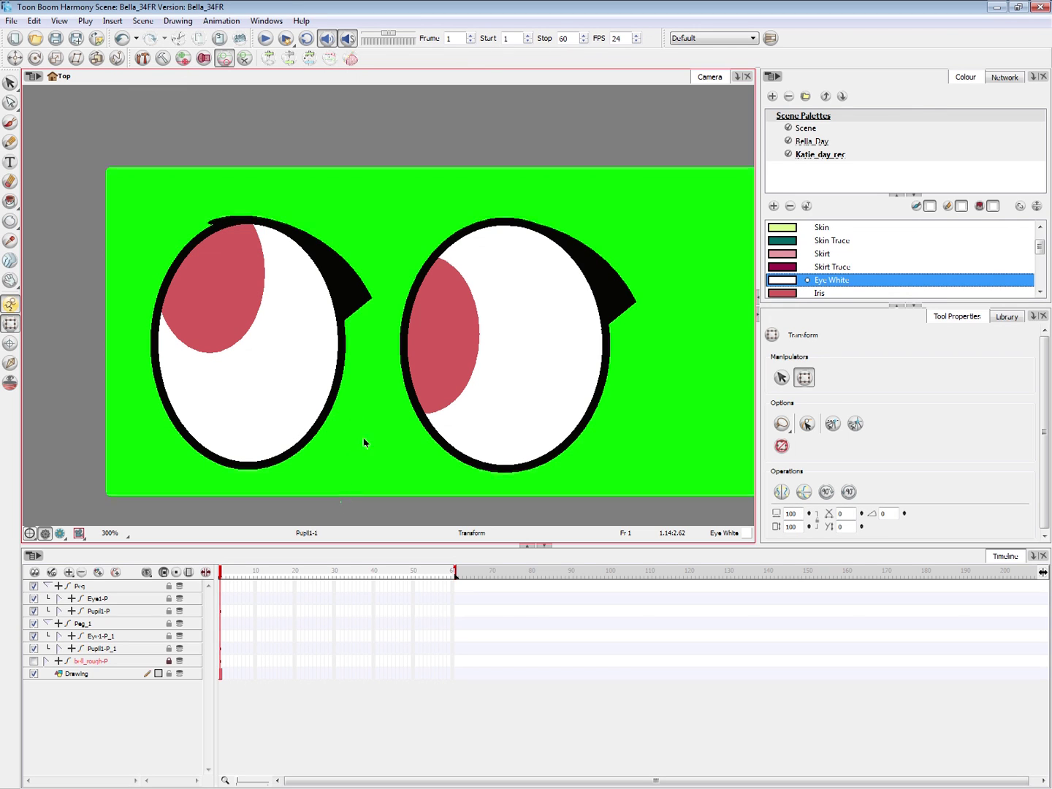
# - Hide the Drawing layer and swap the right eye back to its round drawing
pyautogui.click(34, 673)
pyautogui.hotkey('alt', 'Tab')
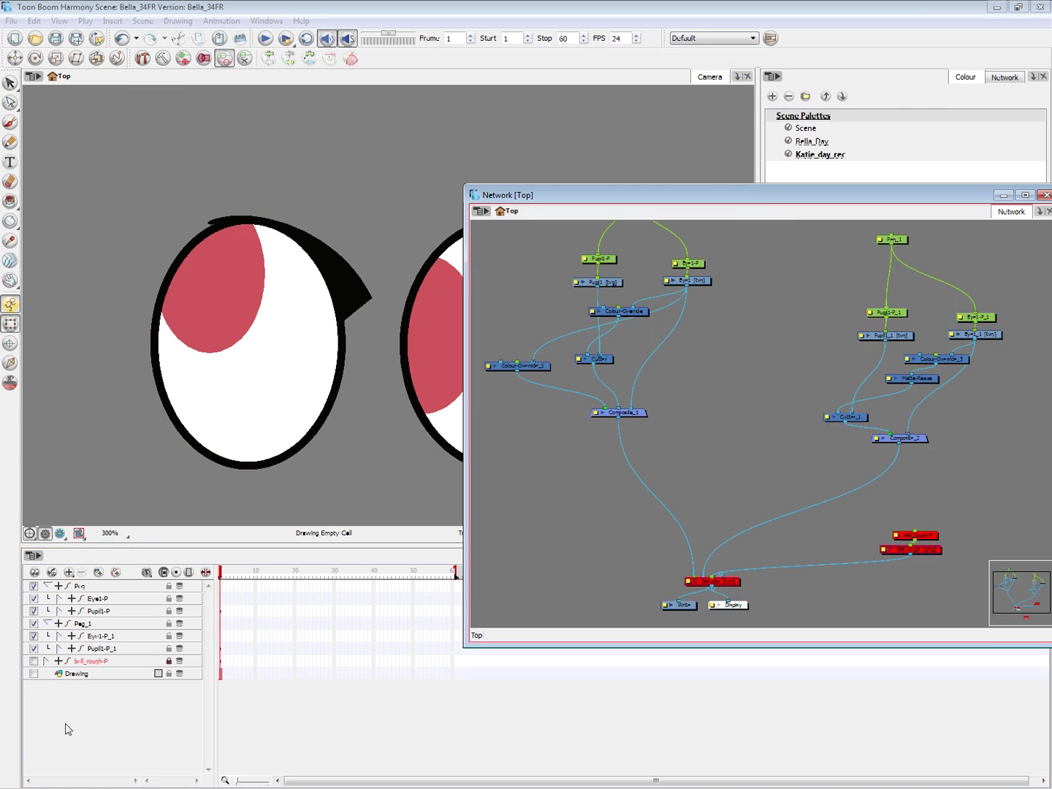
pyautogui.click(460, 466)
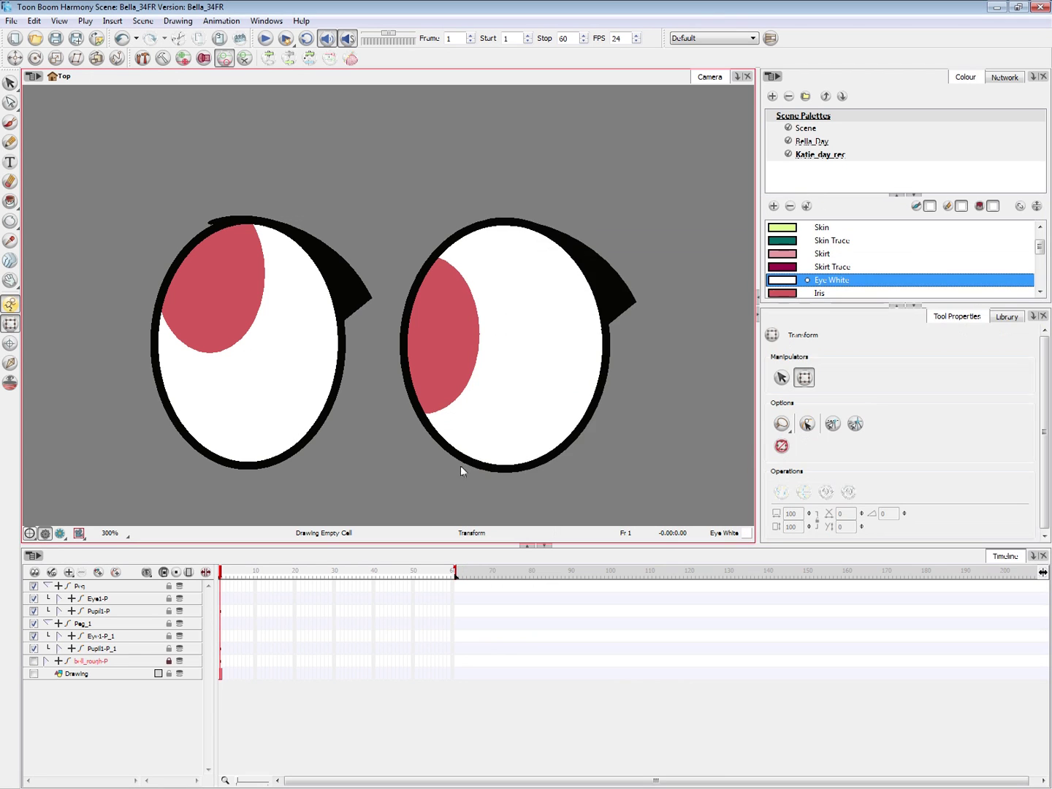
pyautogui.click(480, 460)
pyautogui.press('[')
# - Swap the left eye's oval out for an earlier drawing so that only the right eye remains in view
pyautogui.click(366, 435)
pyautogui.click(326, 396)
pyautogui.press('1')
pyautogui.press('1')
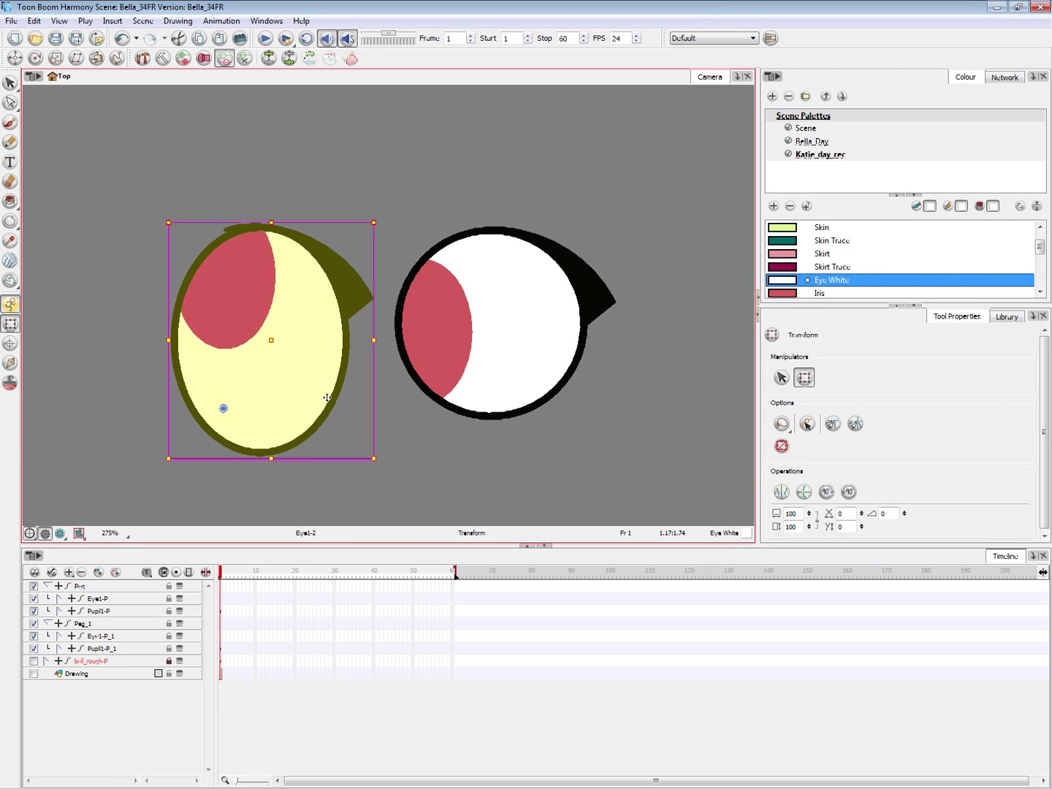
pyautogui.moveTo(347, 146)
pyautogui.mouseDown()
pyautogui.moveTo(310, 282)
pyautogui.moveTo(220, 477)
pyautogui.mouseUp()
pyautogui.press('[')
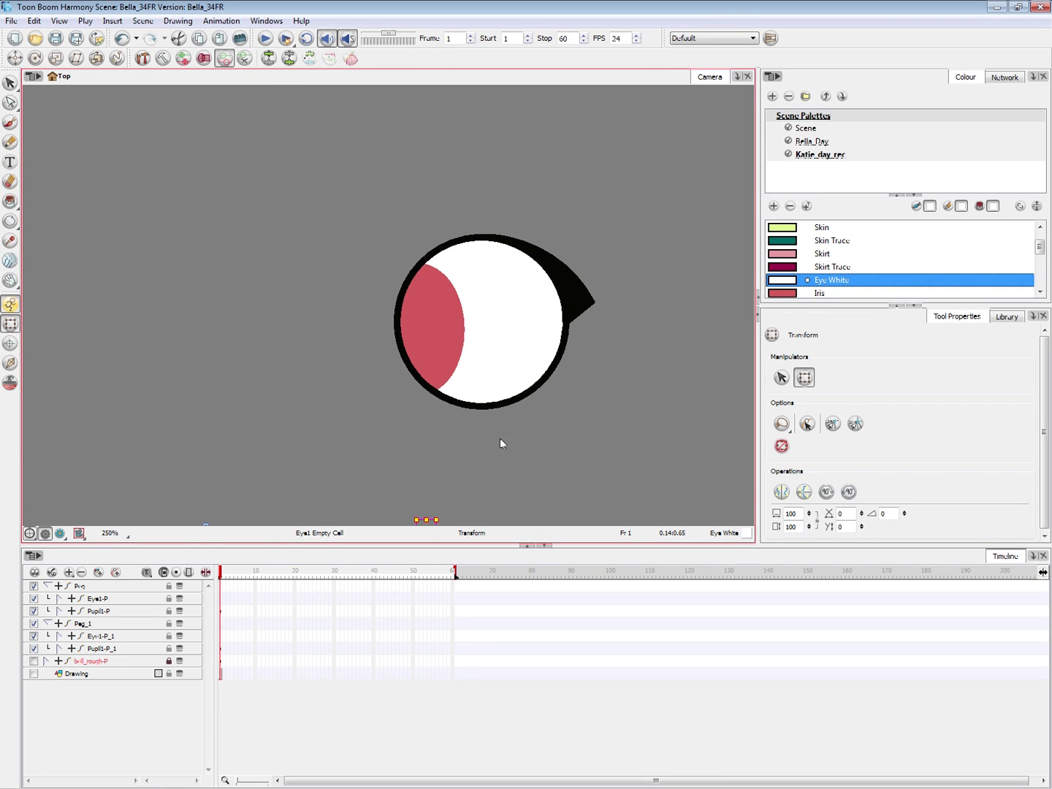
pyautogui.click(520, 445)
pyautogui.press('1')
pyautogui.press('1')
pyautogui.press('1')
pyautogui.press('1')
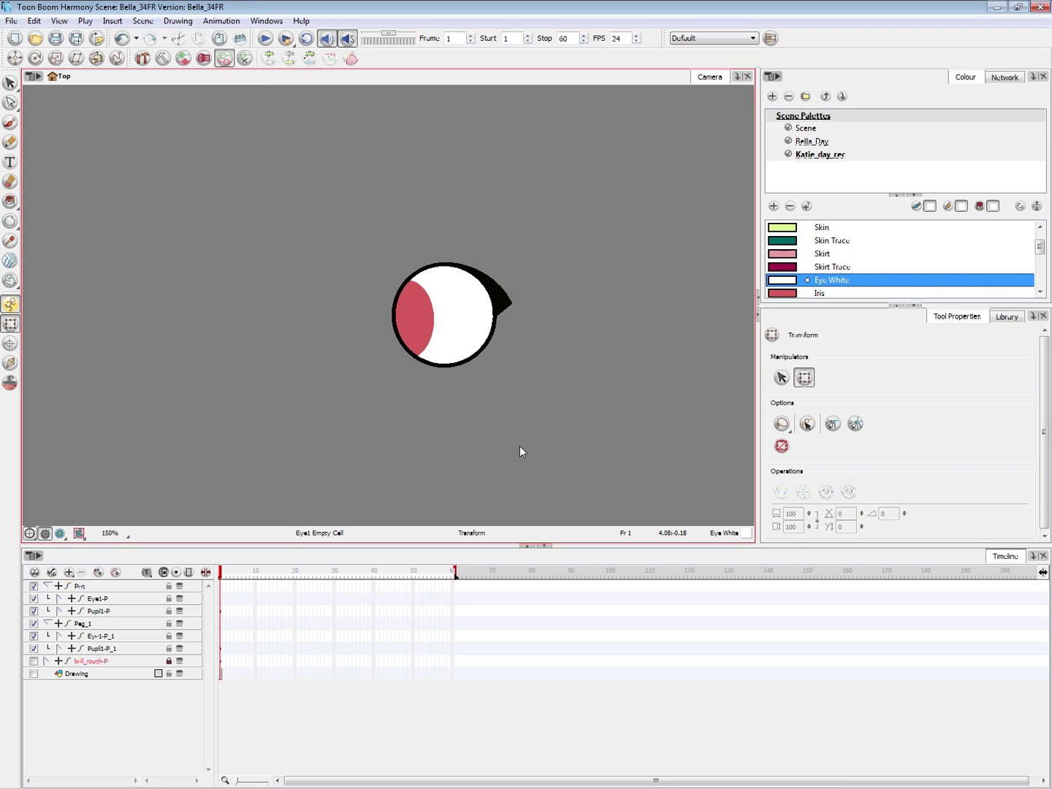
# - Check the remaining eye with the green Drawing layer shown, and hide the layer again
pyautogui.click(35, 674)
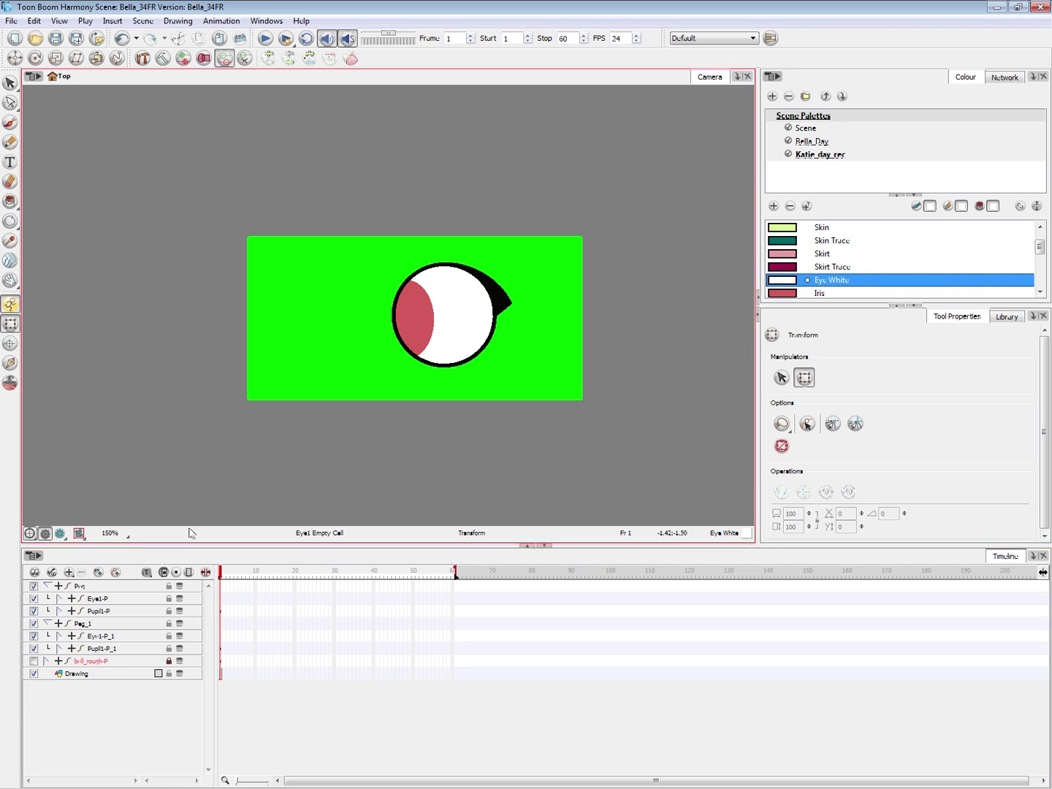
pyautogui.click(33, 673)
pyautogui.press('1')
pyautogui.press('1')
pyautogui.press('1')
pyautogui.press('1')
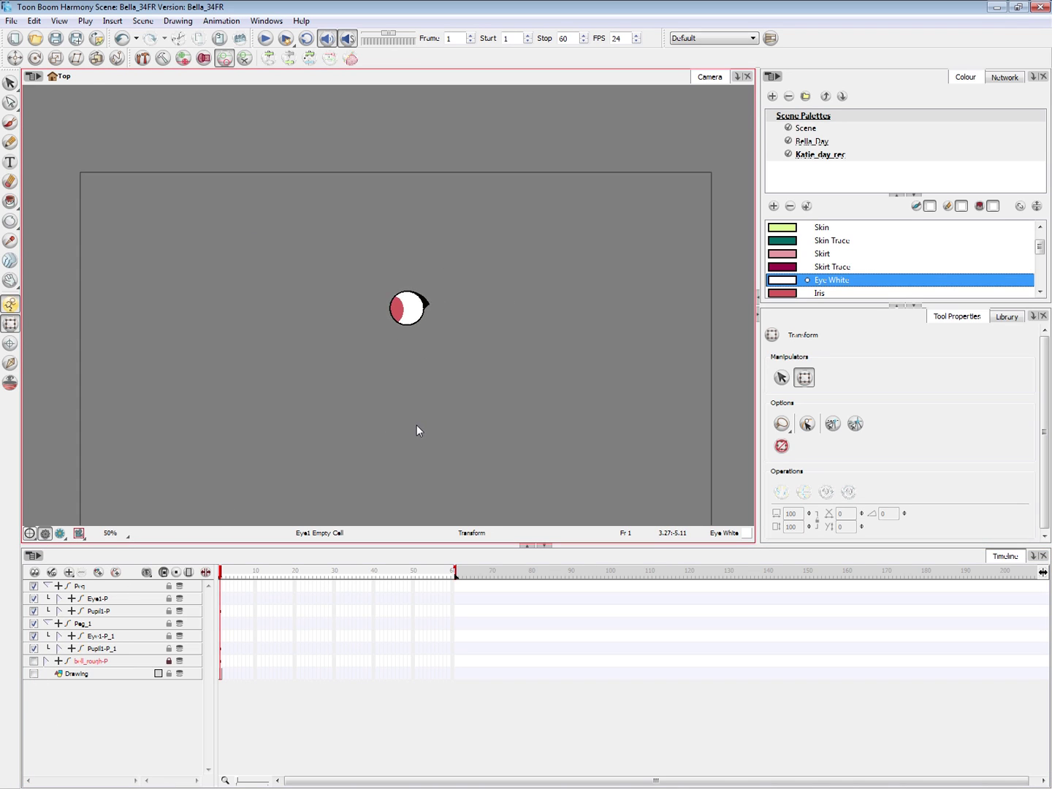
pyautogui.press('1')
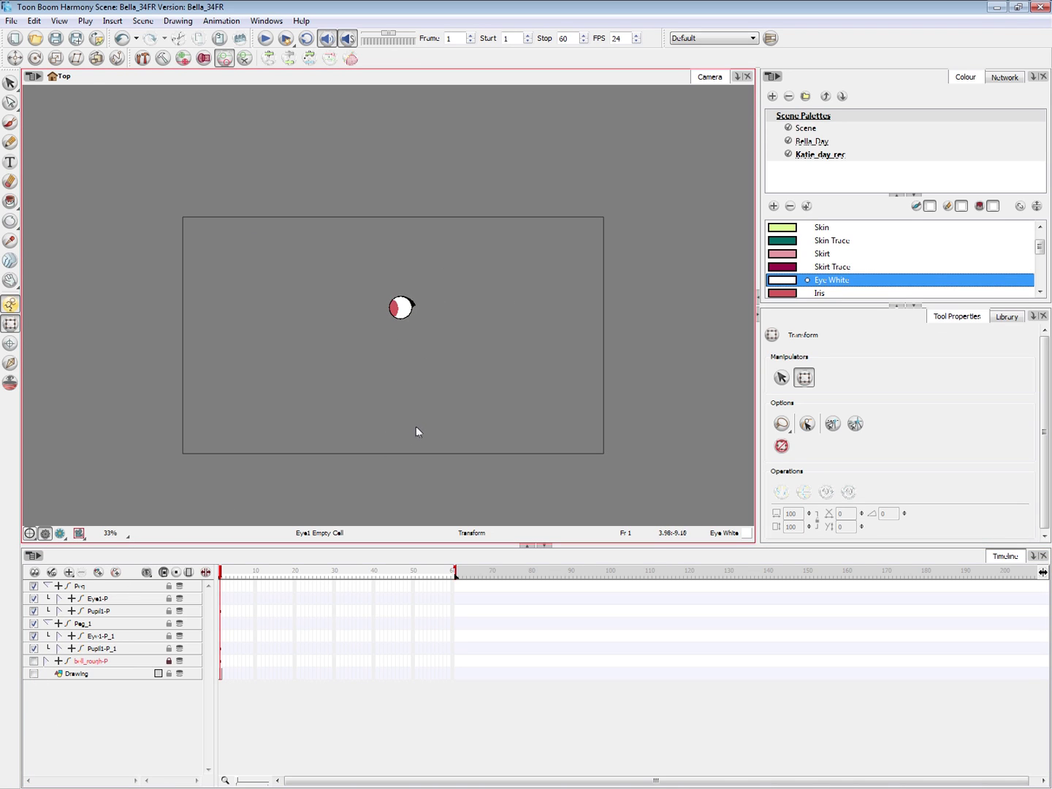
# - Show the locked rough sketch layer so the Bella reference artwork appears behind the rigged eye
pyautogui.click(34, 661)
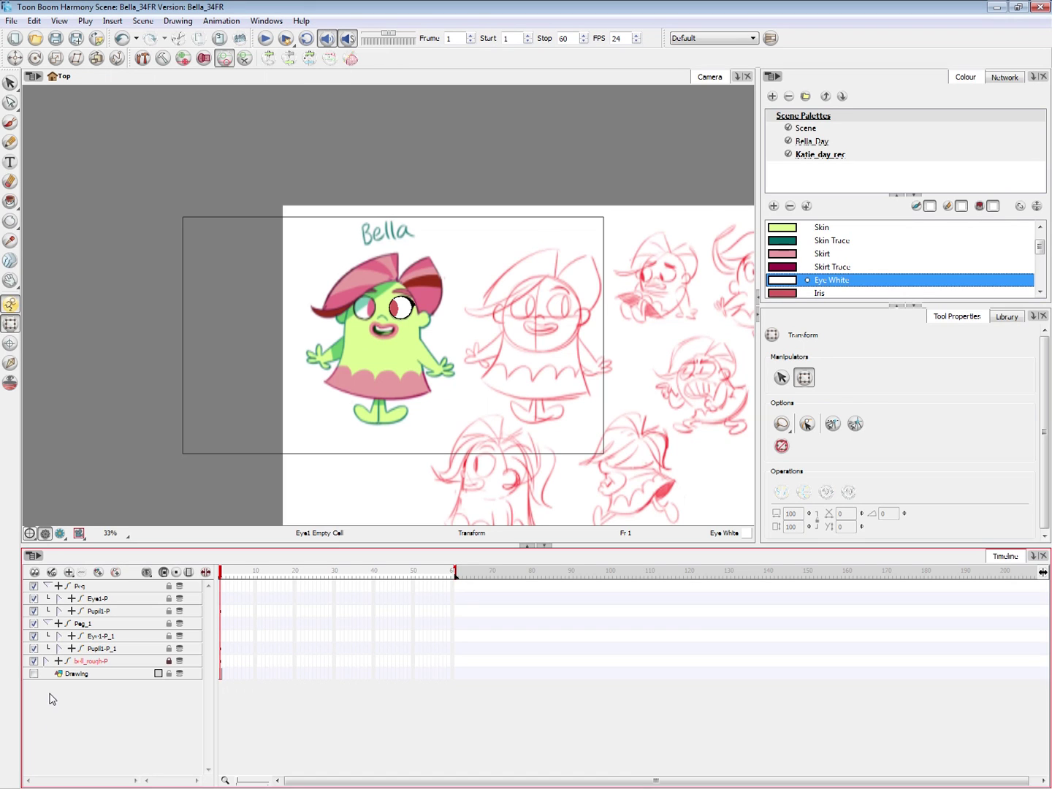
pyautogui.press('2')
pyautogui.press('2')
pyautogui.press('2')
# - Try sliding the pupil across to the far side of the eye to test its mask, and undo the move
pyautogui.click(409, 316)
pyautogui.moveTo(411, 323); pyautogui.dragTo(457, 319)
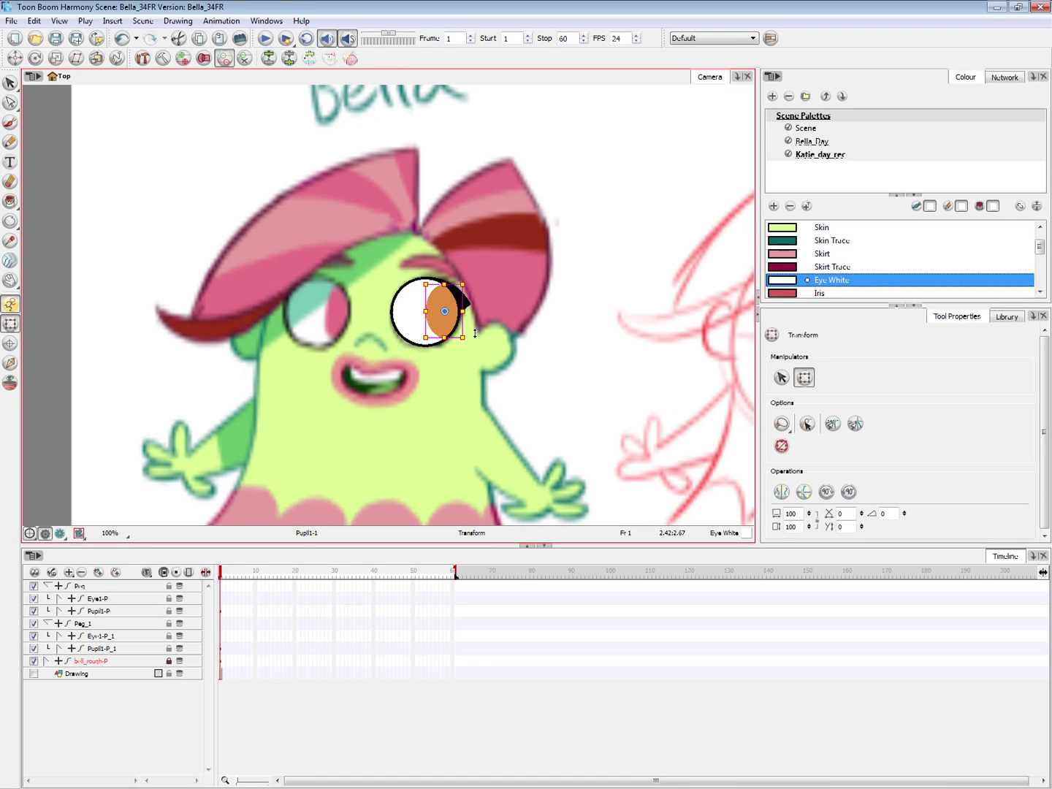
pyautogui.hotkey('ctrl', 'z')
pyautogui.hotkey('ctrl', 'z')
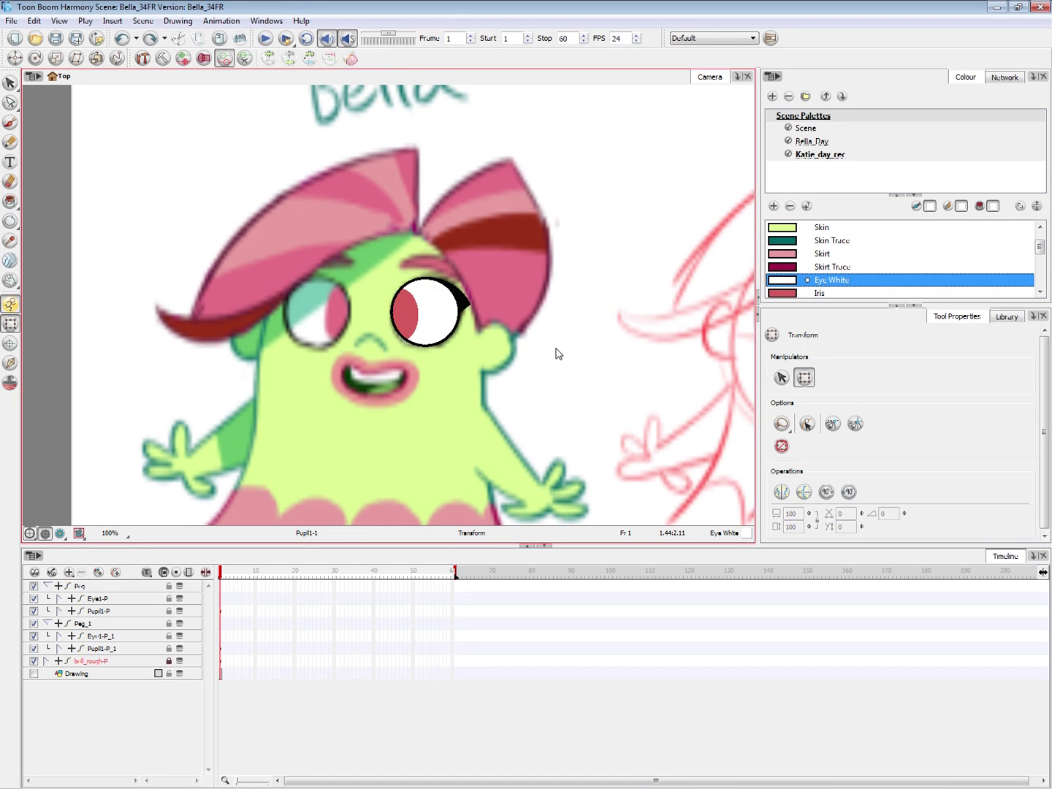
# - Examine how the rigged eye and its masked pupil sit on the full Bella reference character
pyautogui.press('1')
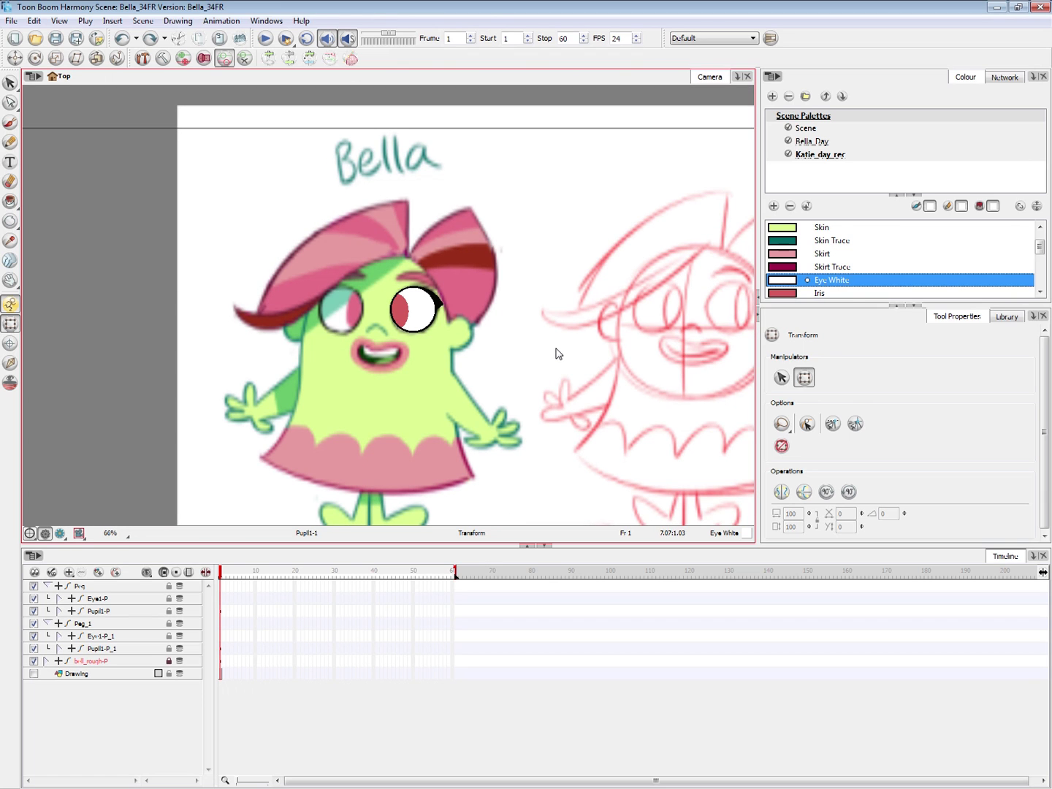
pyautogui.moveTo(644, 435); pyautogui.dragTo(596, 418)
pyautogui.press('2')
pyautogui.press('1')
pyautogui.press('1')
pyautogui.press('space')
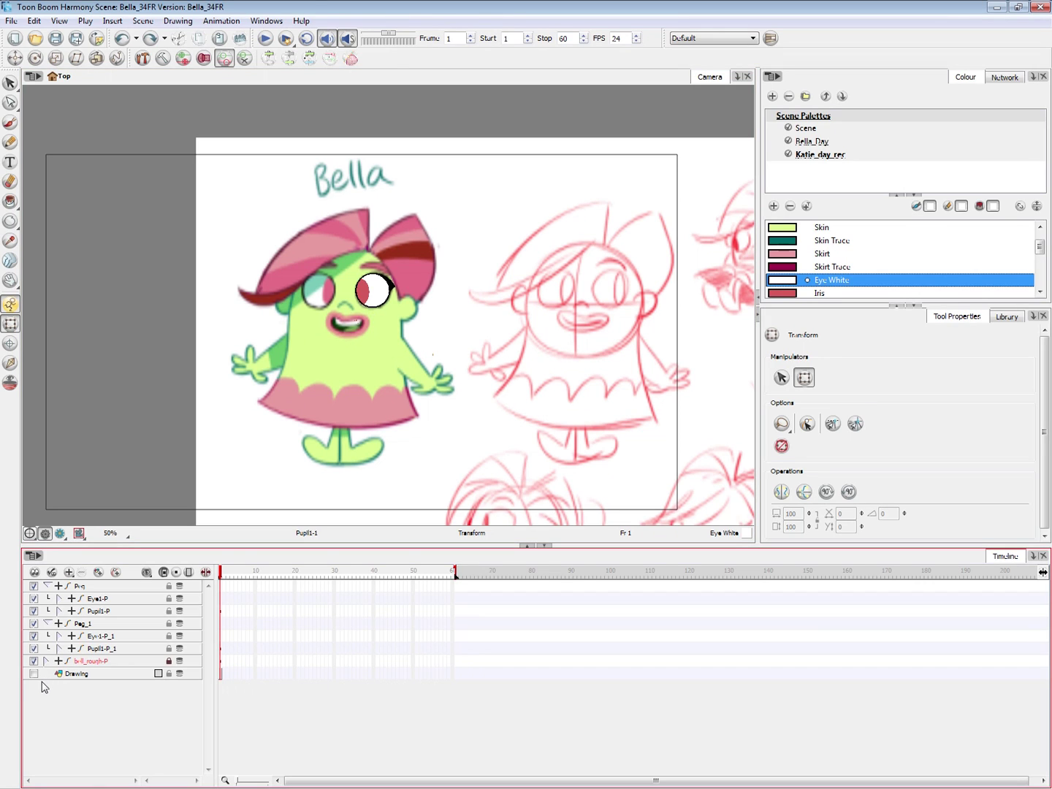
pyautogui.scroll(2, 1043, 246)
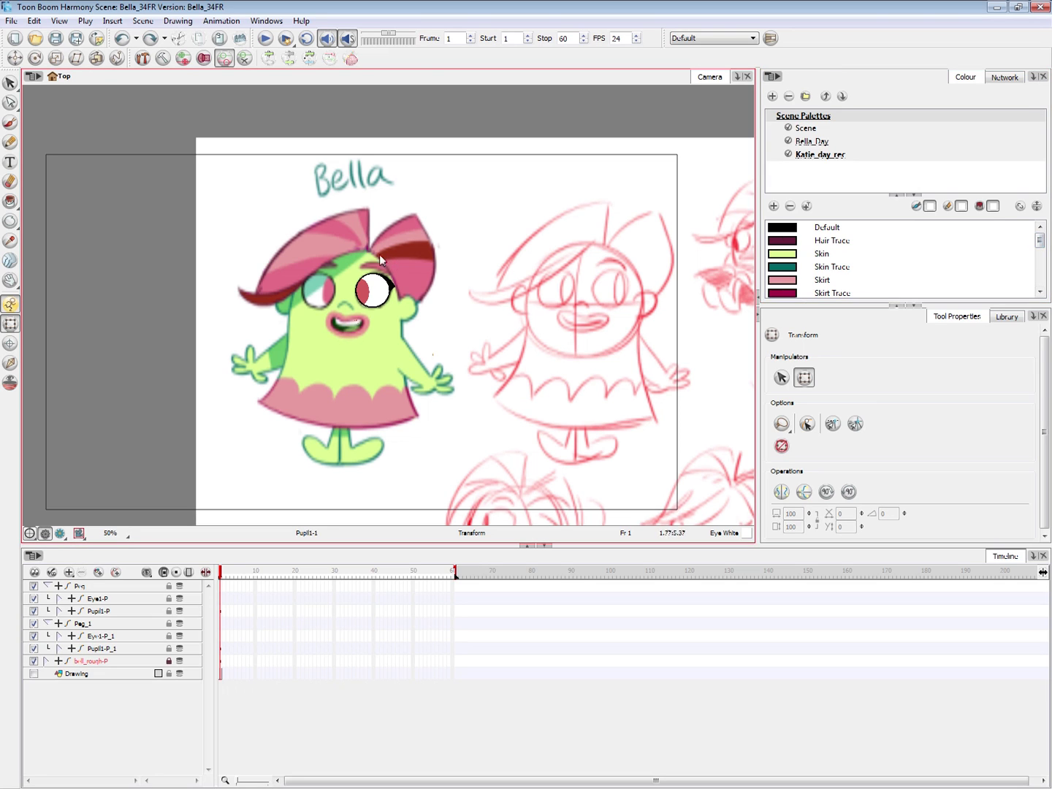
pyautogui.click(384, 294)
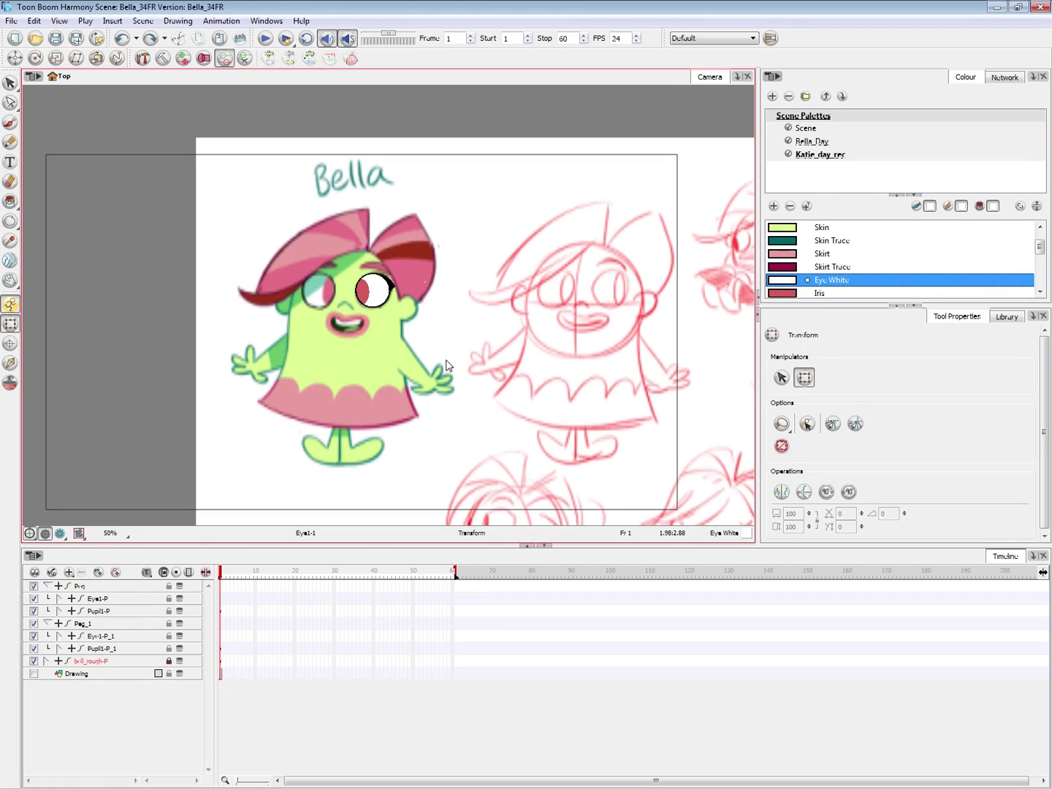